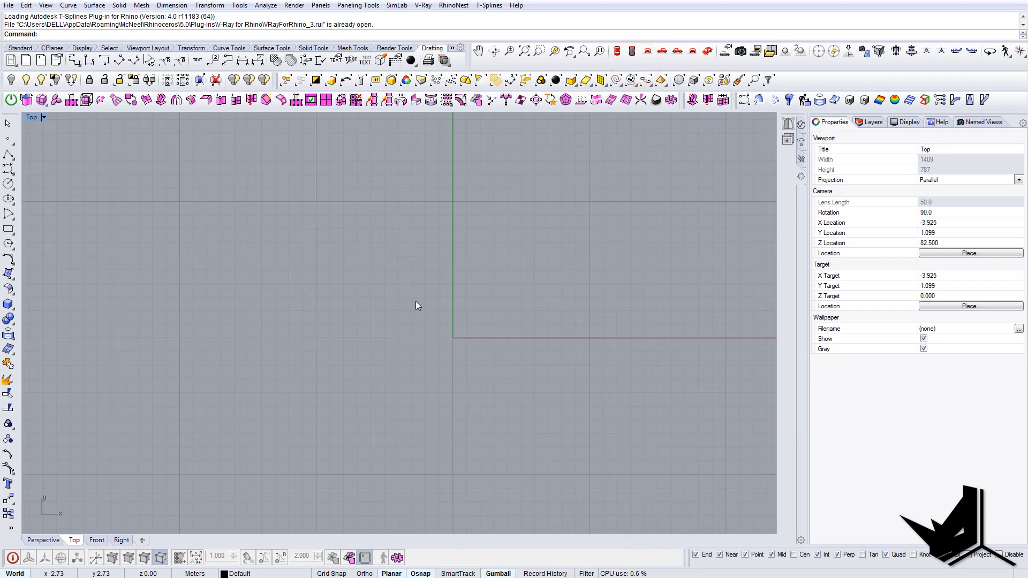
pyautogui.scroll(-4, 392, 312)
pyautogui.moveTo(415, 301); pyautogui.dragTo(358, 329, button='right')
pyautogui.write('l')
pyautogui.press('Return')
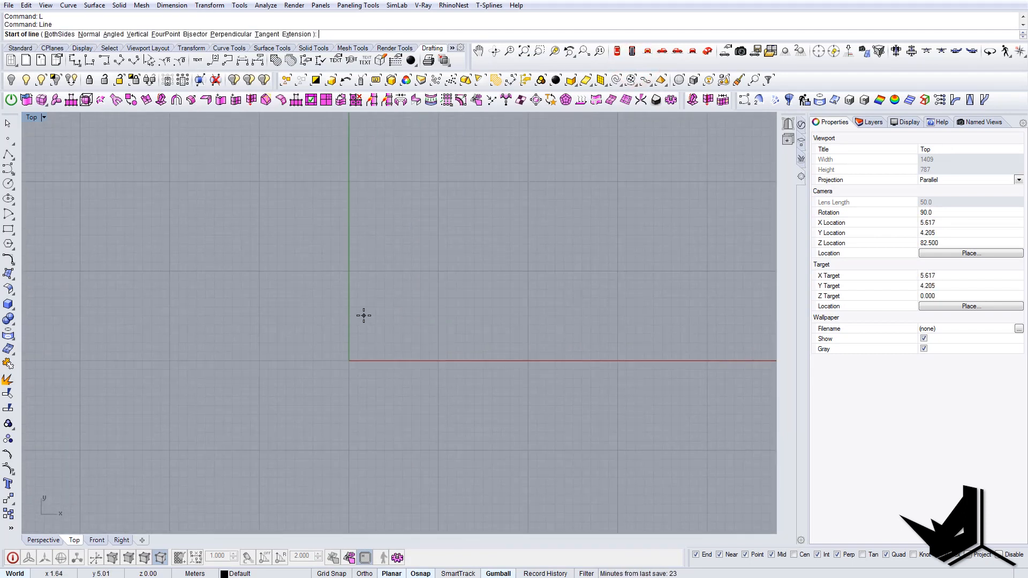
pyautogui.click(165, 314)
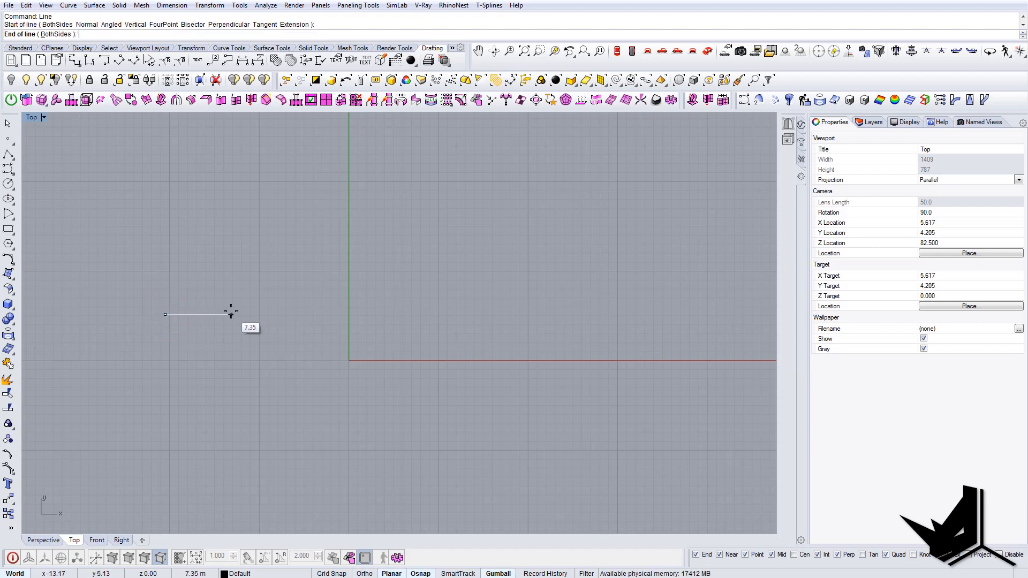
pyautogui.press('Escape')
# Draw a closed rectangular polyline 10 m wide and 54.6 m high to the left of the origin in the Top view
pyautogui.press('Return')
pyautogui.click(162, 356)
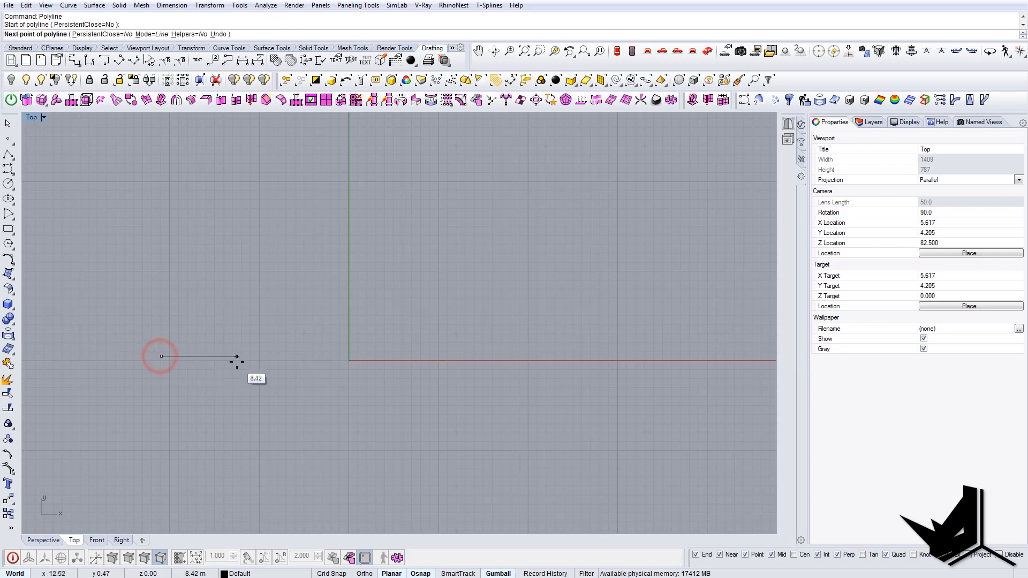
pyautogui.write('10')
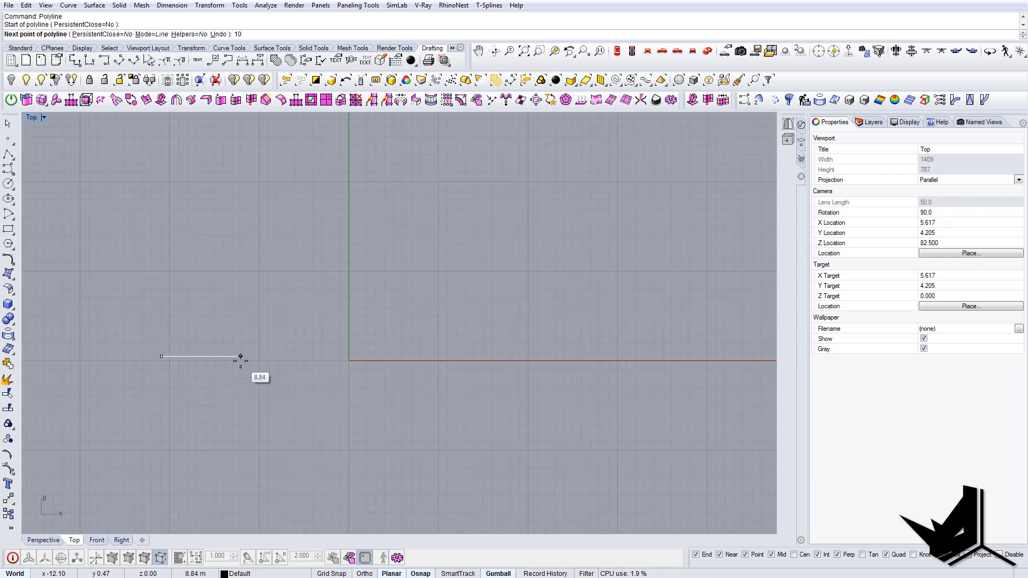
pyautogui.press('Return')
pyautogui.press('F8')
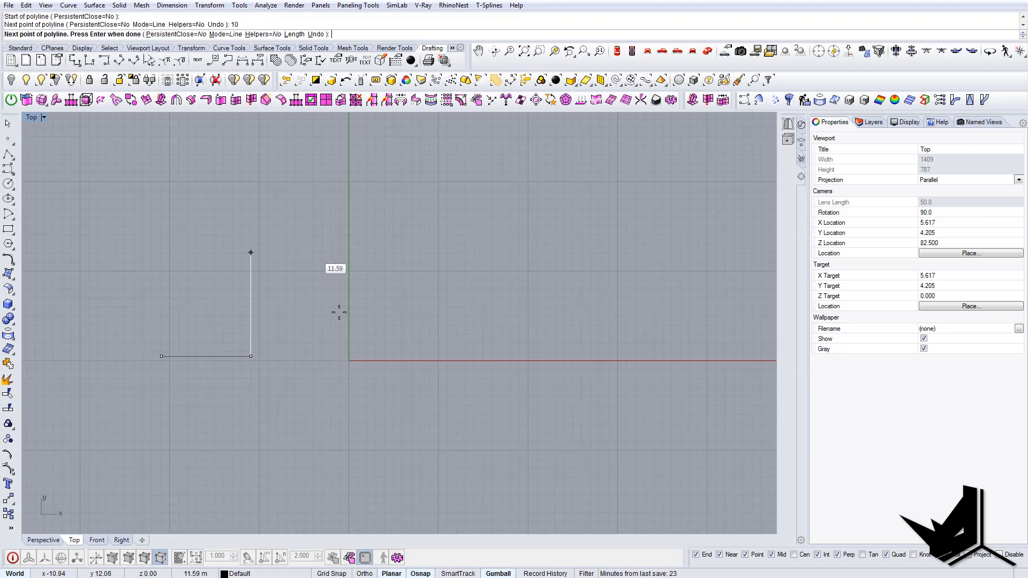
pyautogui.moveTo(275, 270); pyautogui.dragTo(299, 292, button='right')
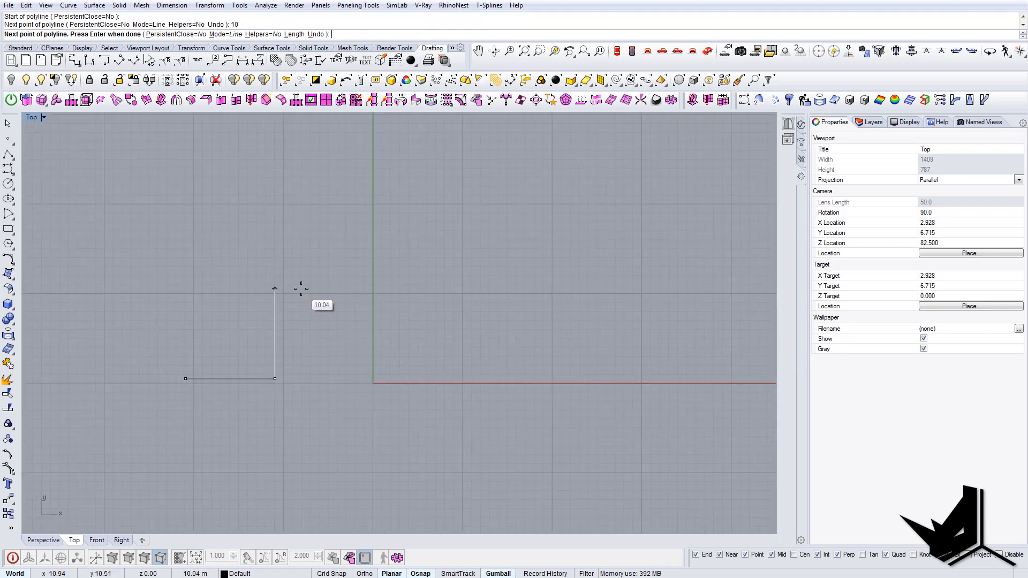
pyautogui.press('Return')
pyautogui.scroll(-5, 220, 271)
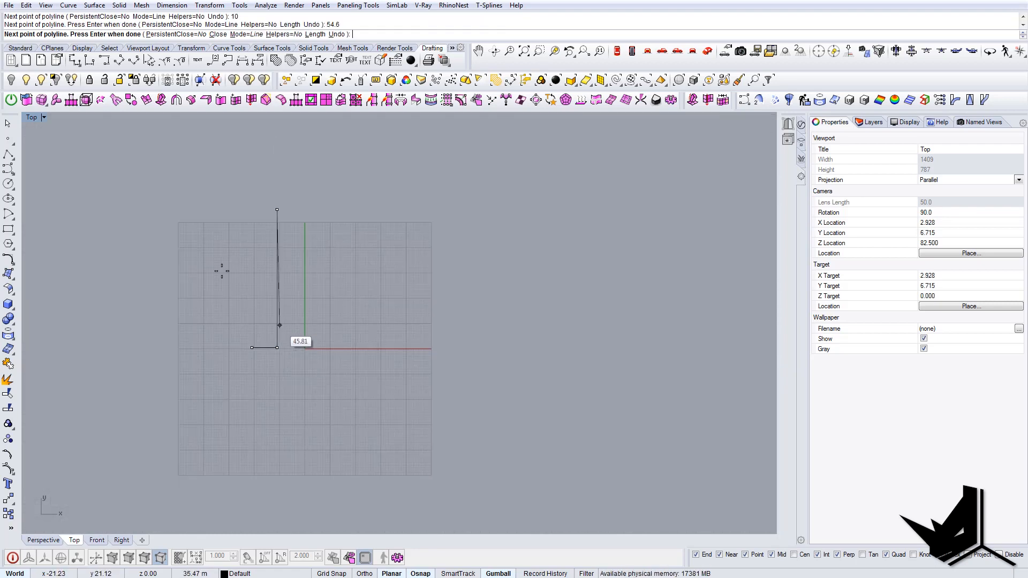
pyautogui.write('10')
pyautogui.press('Return')
pyautogui.write('c')
pyautogui.press('Return')
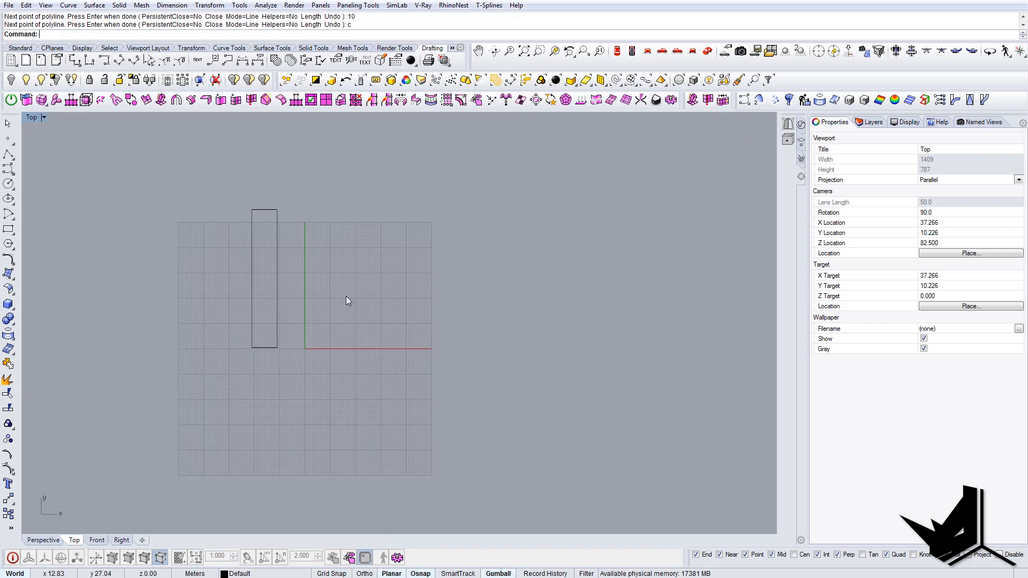
# Copy the rectangle from its lower-left corner to its lower-right corner so the two sit side by side
pyautogui.moveTo(348, 294); pyautogui.dragTo(268, 241)
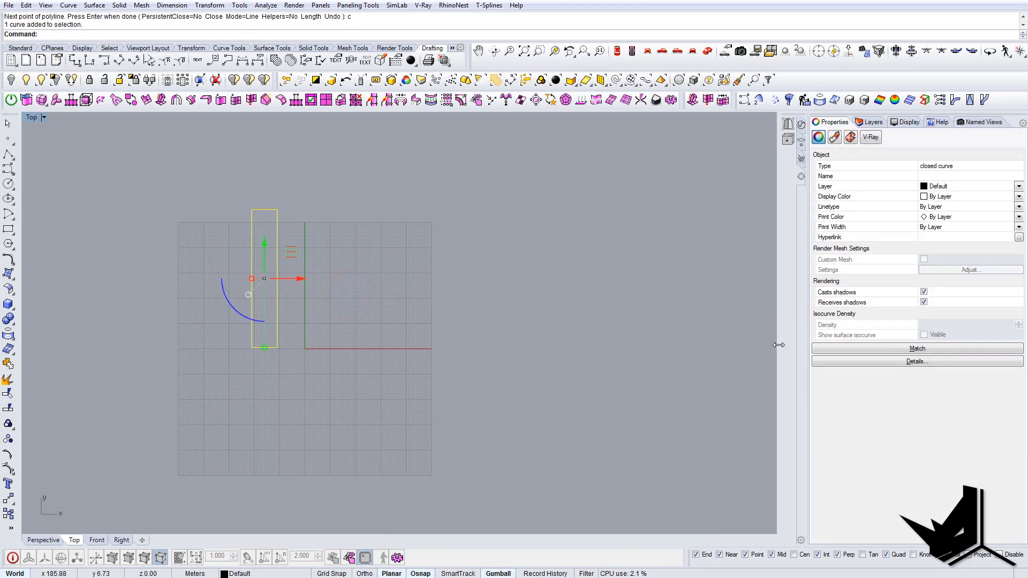
pyautogui.scroll(-2, 294, 294)
pyautogui.click(326, 359)
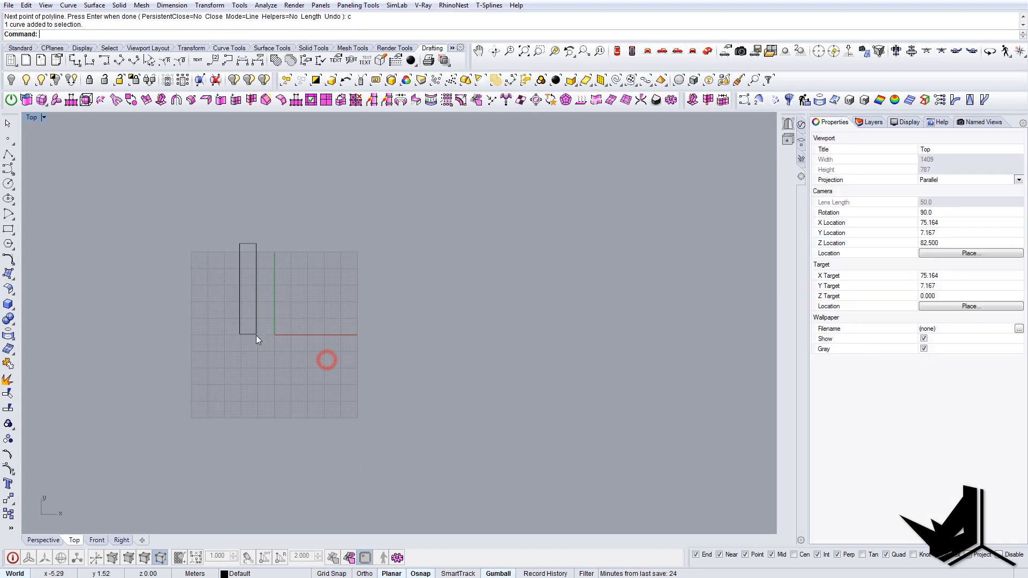
pyautogui.write('c')
pyautogui.press('Return')
pyautogui.moveTo(289, 348); pyautogui.dragTo(227, 309)
pyautogui.press('Return')
pyautogui.write('c')
pyautogui.press('Return')
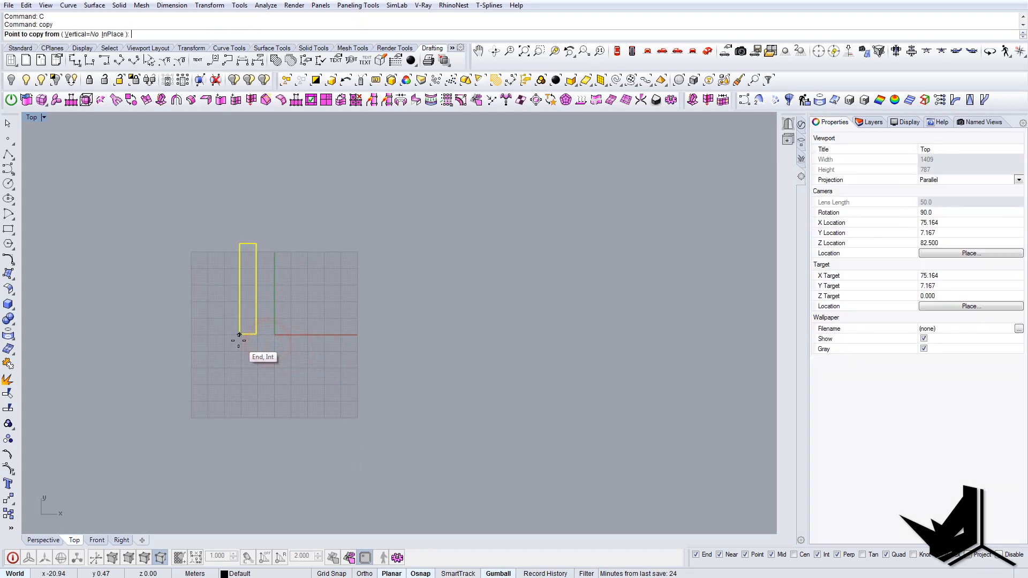
pyautogui.click(239, 334)
pyautogui.click(256, 335)
pyautogui.press('Escape')
# Move the copied rectangle 58.4 m horizontally to the right
pyautogui.click(266, 333)
pyautogui.write('M')
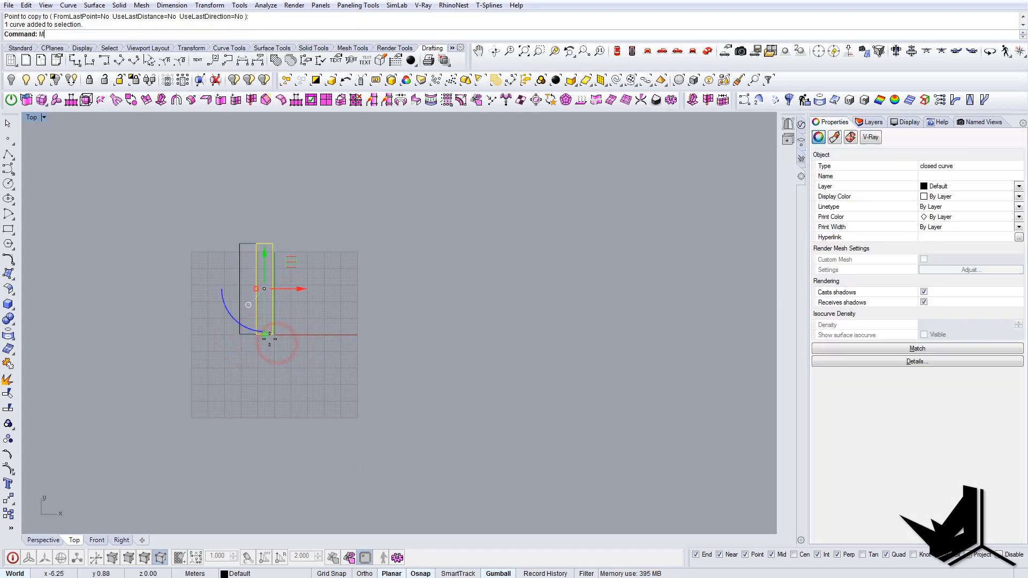
pyautogui.press('Return')
pyautogui.click(256, 334)
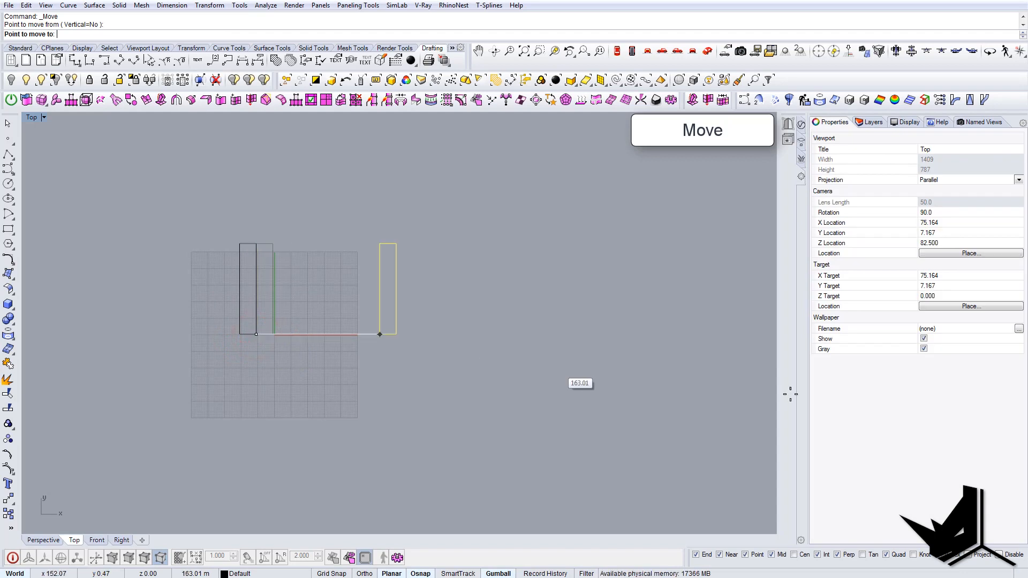
pyautogui.moveTo(456, 401); pyautogui.dragTo(444, 406, button='right')
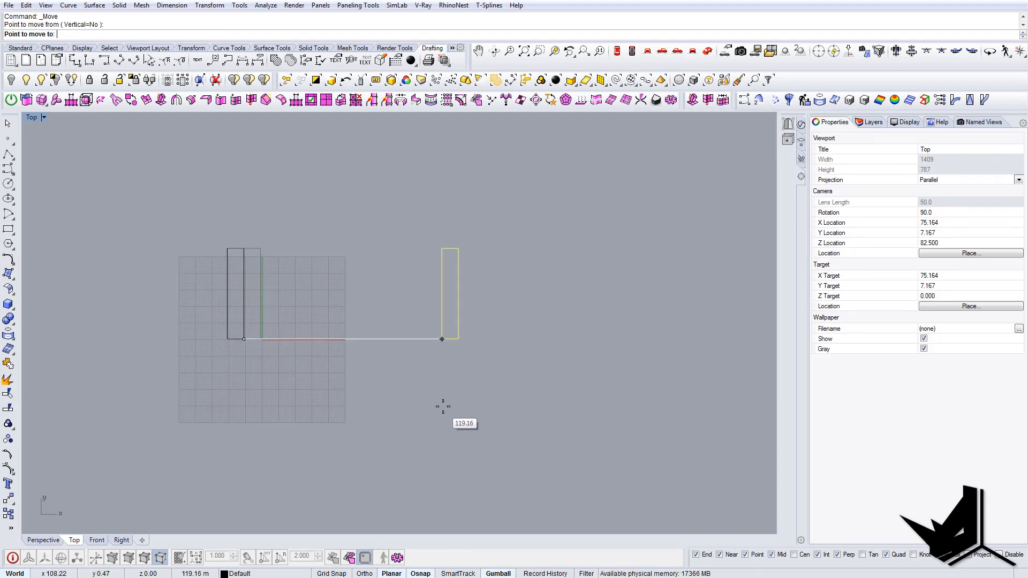
pyautogui.write('58.4')
pyautogui.press('Return')
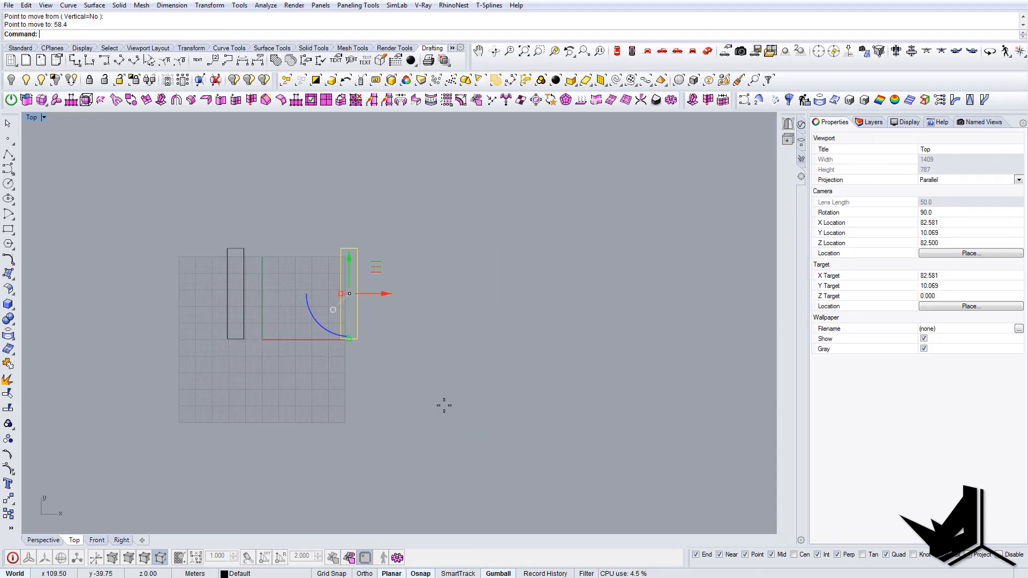
pyautogui.click(411, 403)
# Scale the right rectangle vertically with Scale1D from its lower-right corner so its height is 50 m
pyautogui.scroll(4, 297, 280)
pyautogui.scroll(-2, 323, 285)
pyautogui.moveTo(330, 283); pyautogui.dragTo(332, 314, button='right')
pyautogui.moveTo(424, 337); pyautogui.dragTo(369, 325)
pyautogui.write('SC1')
pyautogui.press('Return')
pyautogui.click(385, 384)
pyautogui.click(379, 273)
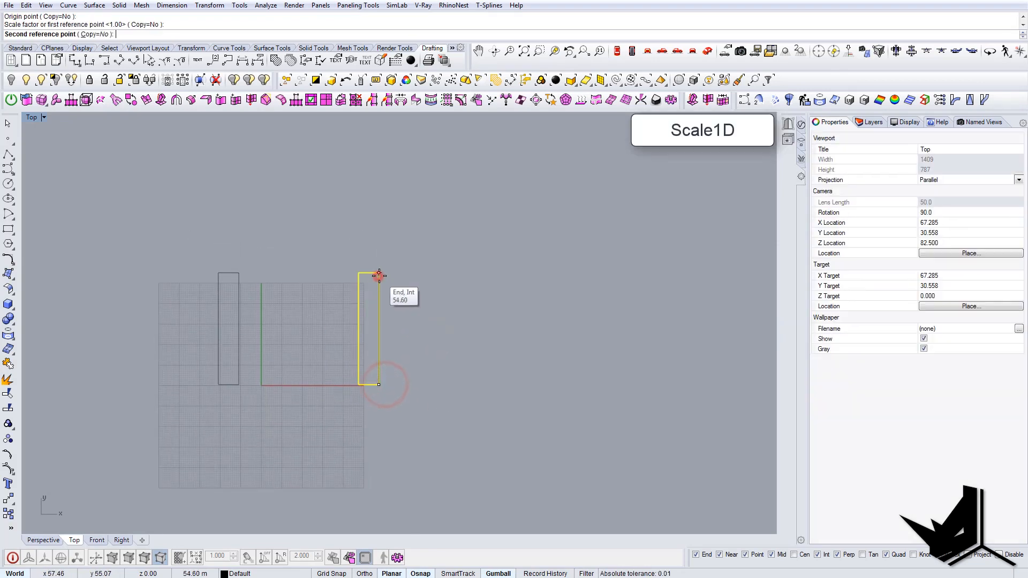
pyautogui.write('50')
pyautogui.press('Return')
# Look through the reference photos of the pavilion in Windows Photo Viewer, then minimize the viewer to return to Rhino
pyautogui.moveTo(324, 301); pyautogui.dragTo(427, 319, button='right')
pyautogui.moveTo(456, 377); pyautogui.dragTo(503, 370, button='right')
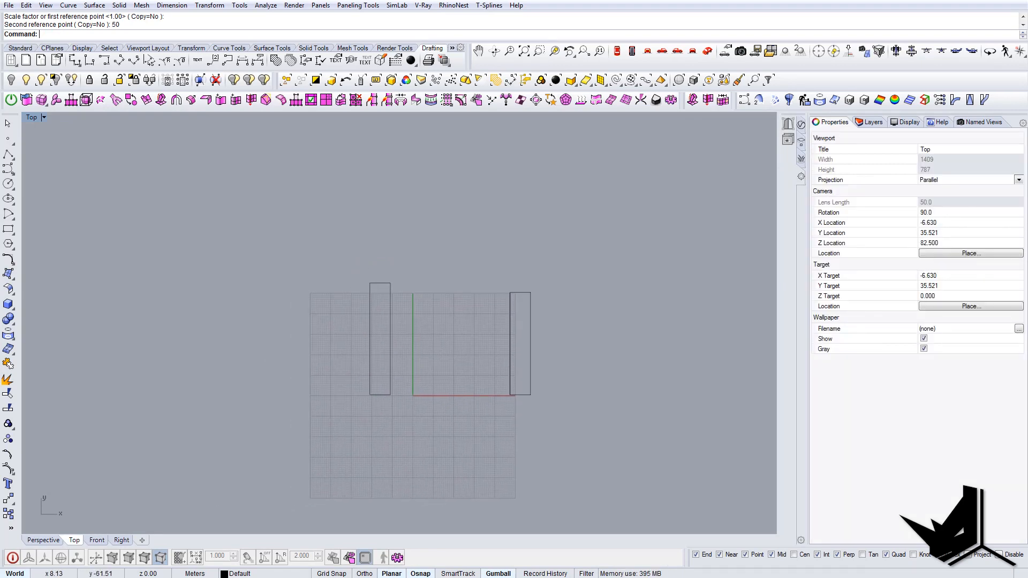
pyautogui.click(418, 577)
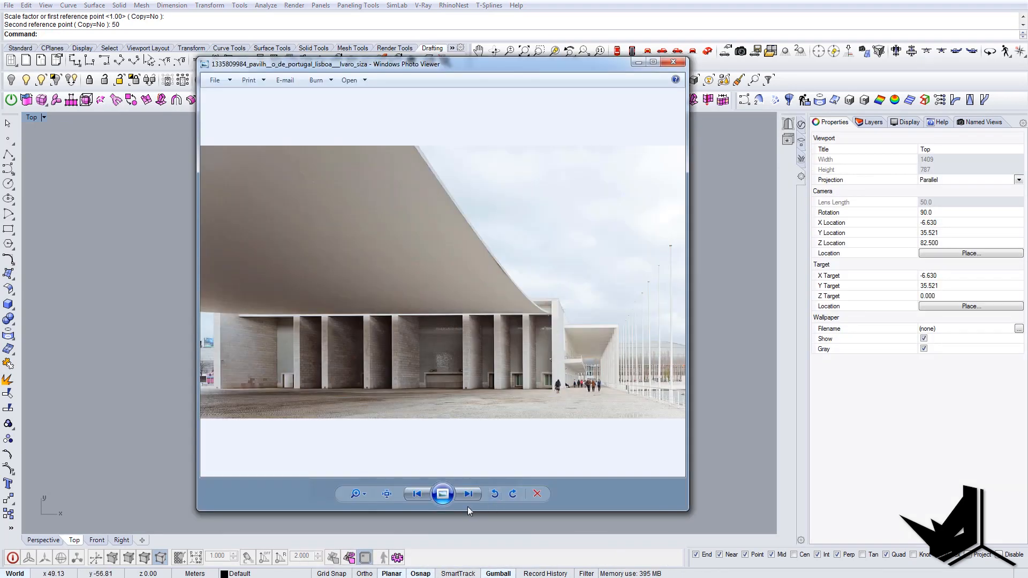
pyautogui.click(469, 495)
pyautogui.click(472, 496)
pyautogui.click(476, 494)
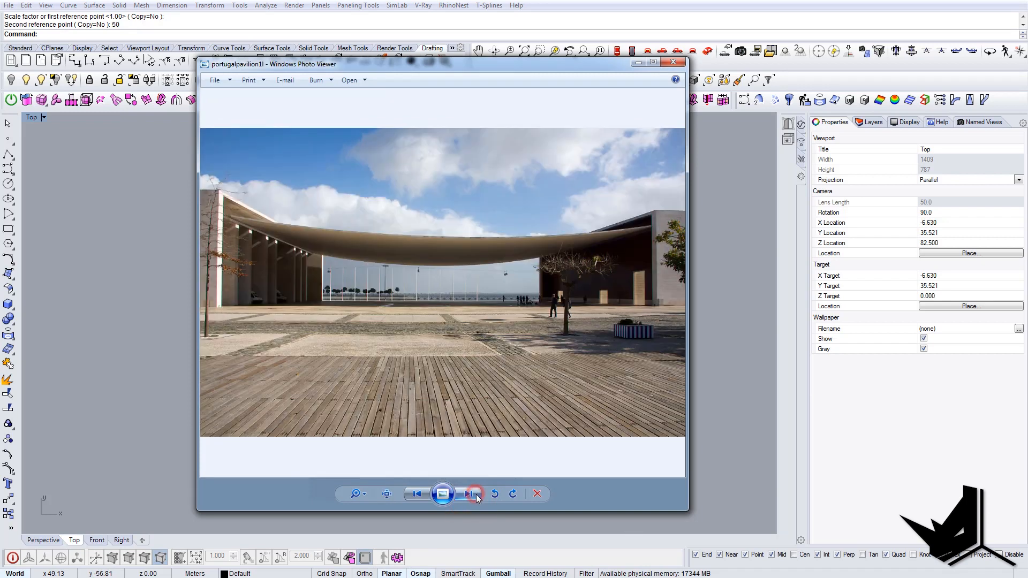
pyautogui.click(635, 64)
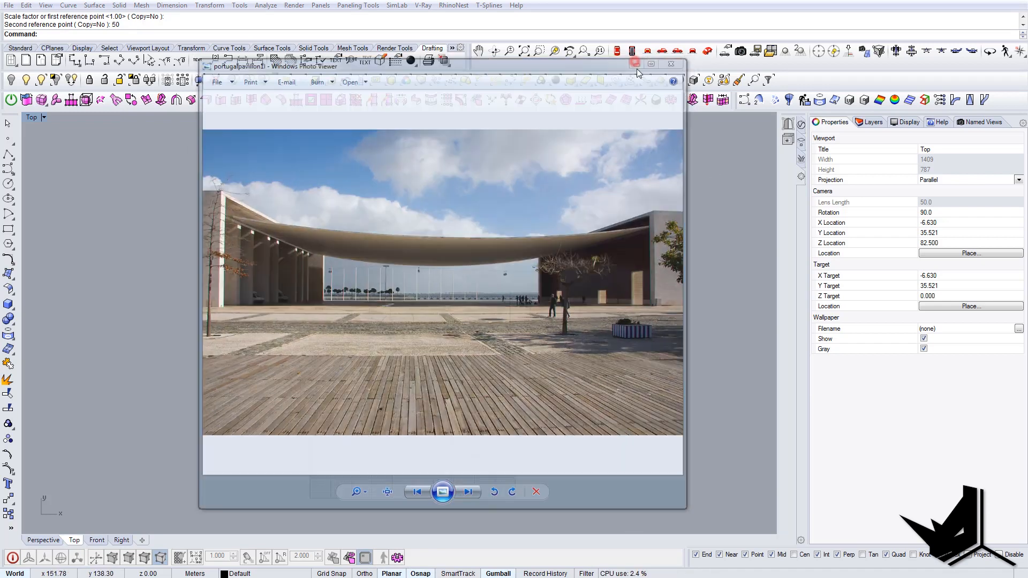
pyautogui.write('l')
pyautogui.press('Return')
pyautogui.moveTo(402, 363); pyautogui.dragTo(390, 312, button='right')
pyautogui.press('Escape')
pyautogui.scroll(-5, 547, 365)
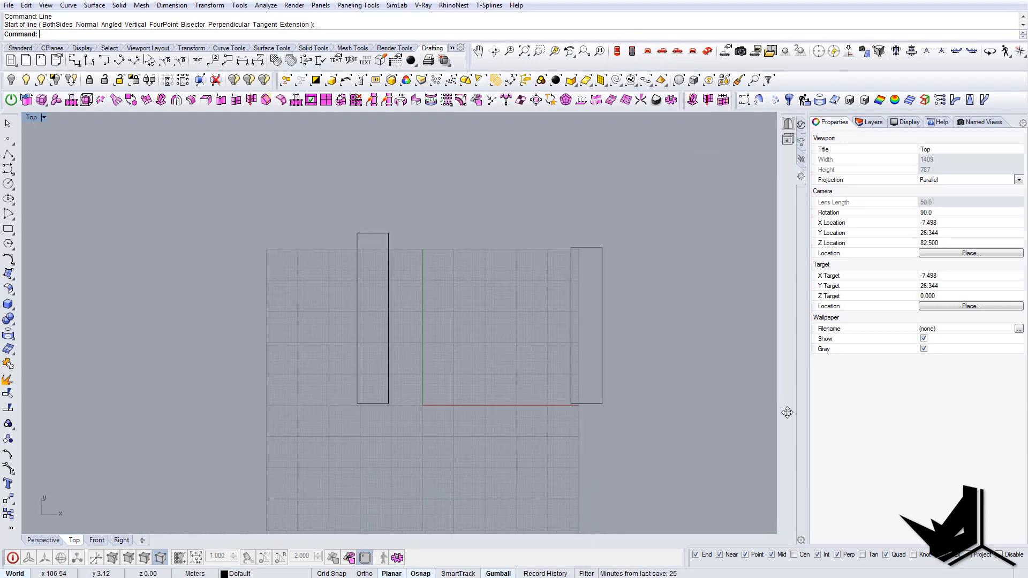
pyautogui.moveTo(541, 366); pyautogui.dragTo(557, 408, button='right')
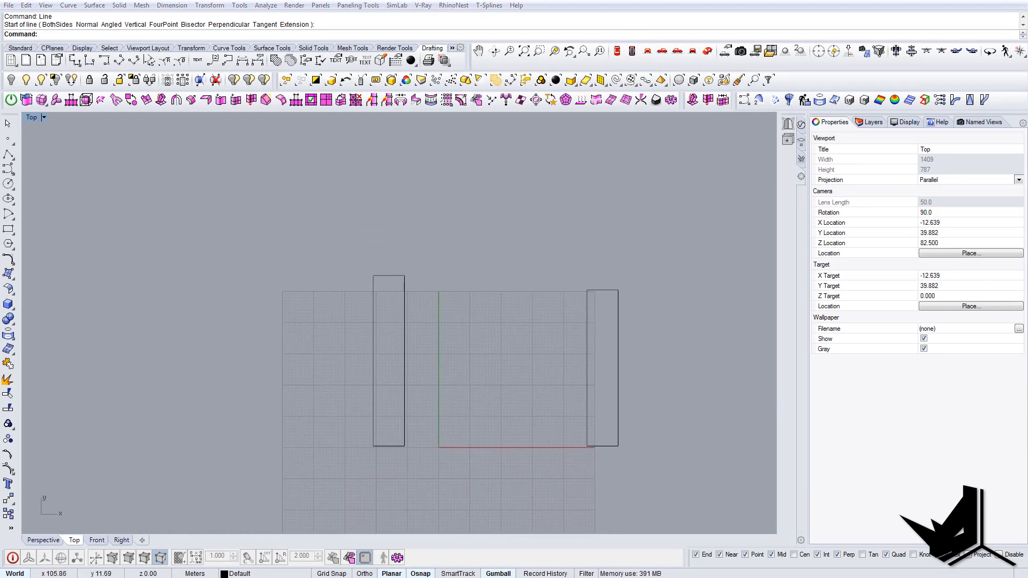
pyautogui.moveTo(769, 411); pyautogui.dragTo(726, 424, button='right')
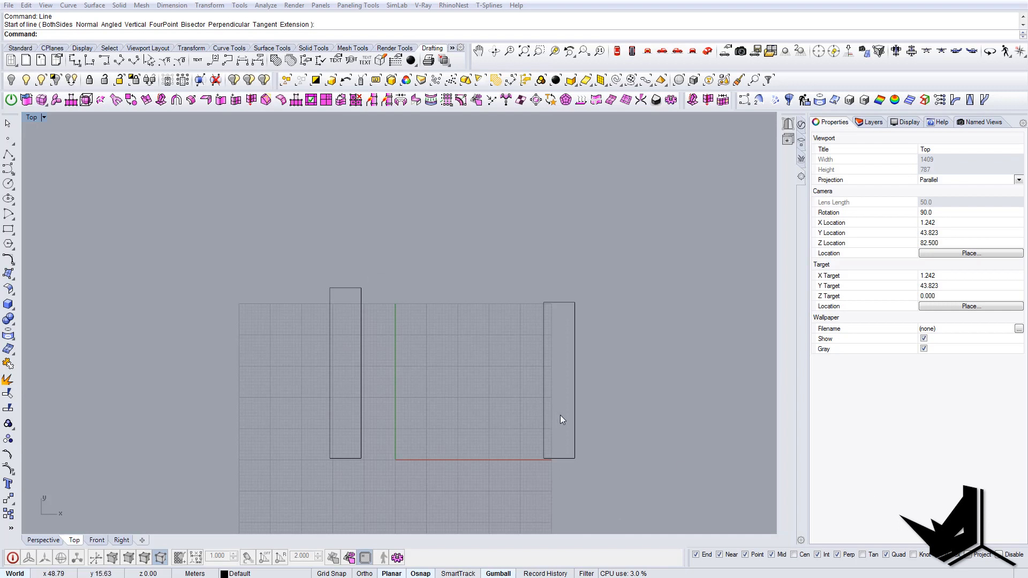
# Mirror both rectangles across a vertical axis between them, without keeping the originals
pyautogui.moveTo(560, 416); pyautogui.dragTo(601, 428, button='right')
pyautogui.moveTo(656, 406); pyautogui.dragTo(384, 366)
pyautogui.moveTo(445, 375); pyautogui.dragTo(381, 371, button='right')
pyautogui.write('mi')
pyautogui.press('Return')
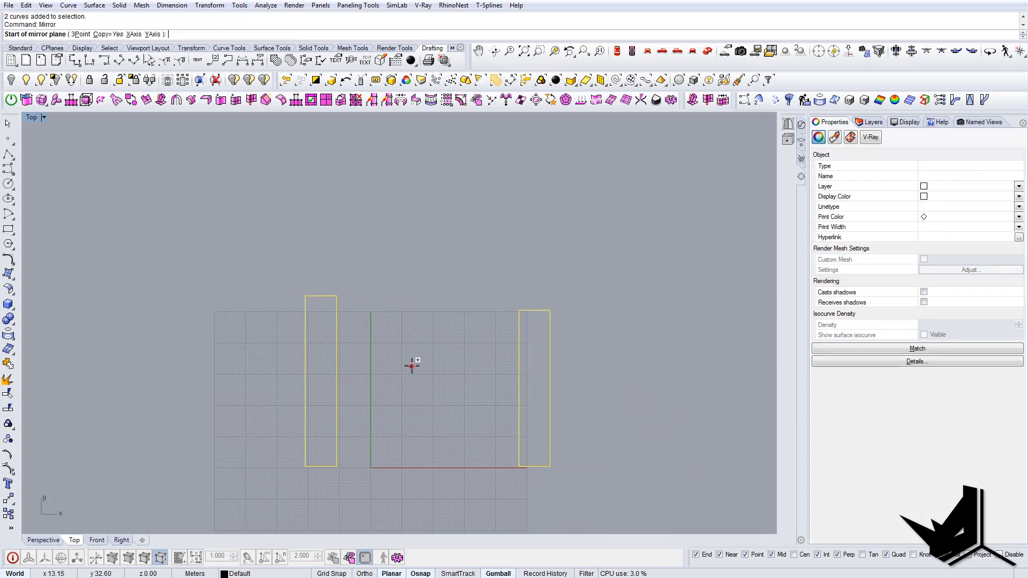
pyautogui.click(412, 366)
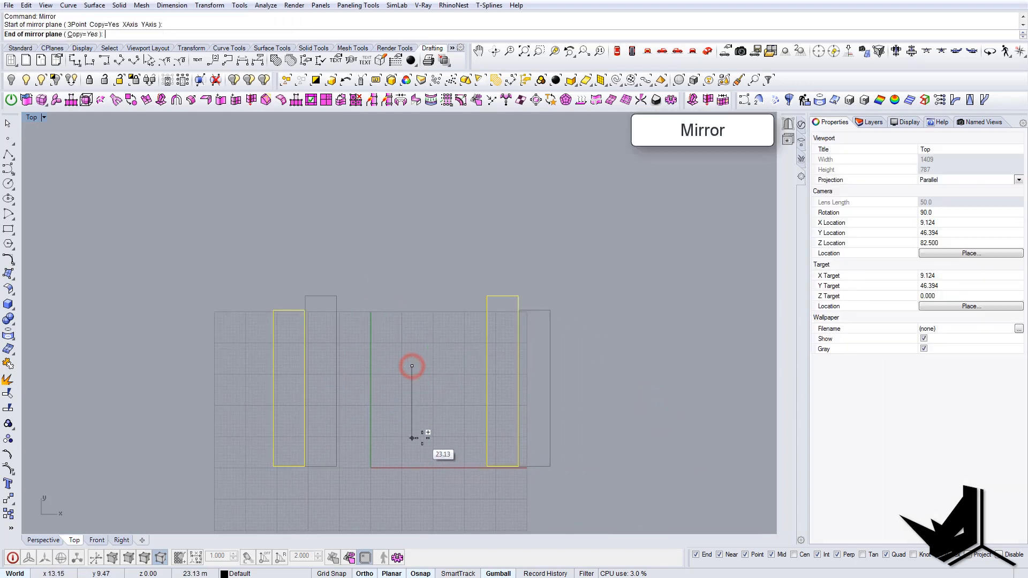
pyautogui.click(83, 34)
pyautogui.click(436, 443)
# Draw a horizontal line from the left rectangle's lower-right corner to a point well past the right rectangle
pyautogui.moveTo(369, 430); pyautogui.dragTo(412, 373, button='right')
pyautogui.write('l')
pyautogui.press('Return')
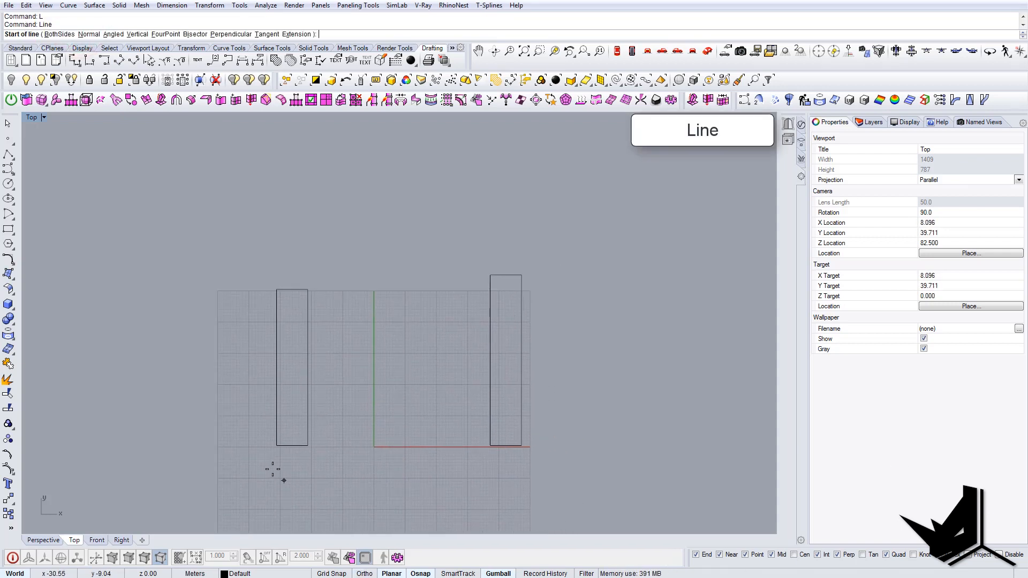
pyautogui.moveTo(271, 470); pyautogui.dragTo(266, 464, button='right')
pyautogui.click(304, 439)
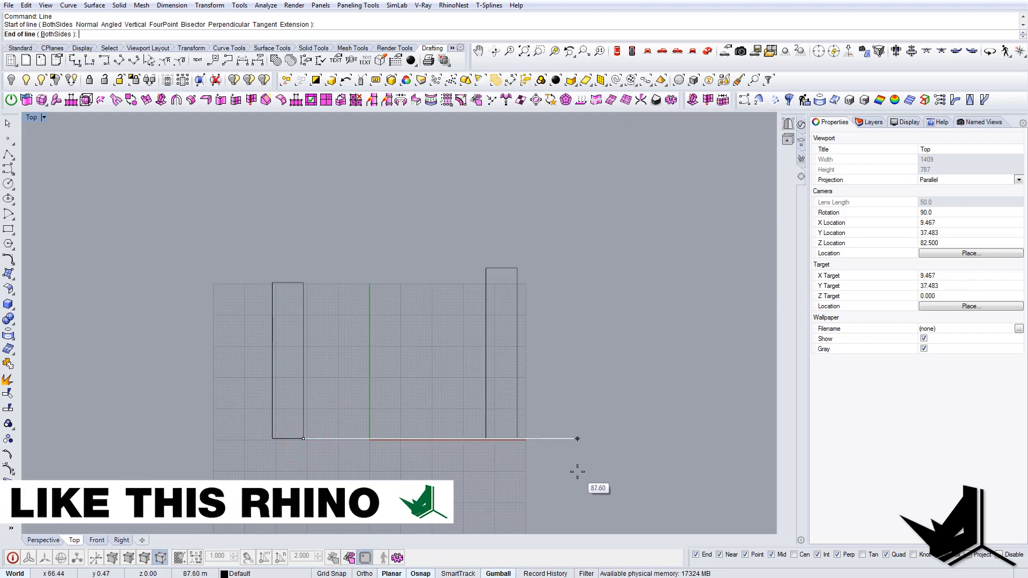
pyautogui.keyDown('shift'); pyautogui.click(634, 465); pyautogui.keyUp('shift')
# Copy the horizontal base line 5.3 m upward
pyautogui.moveTo(625, 409); pyautogui.dragTo(610, 449)
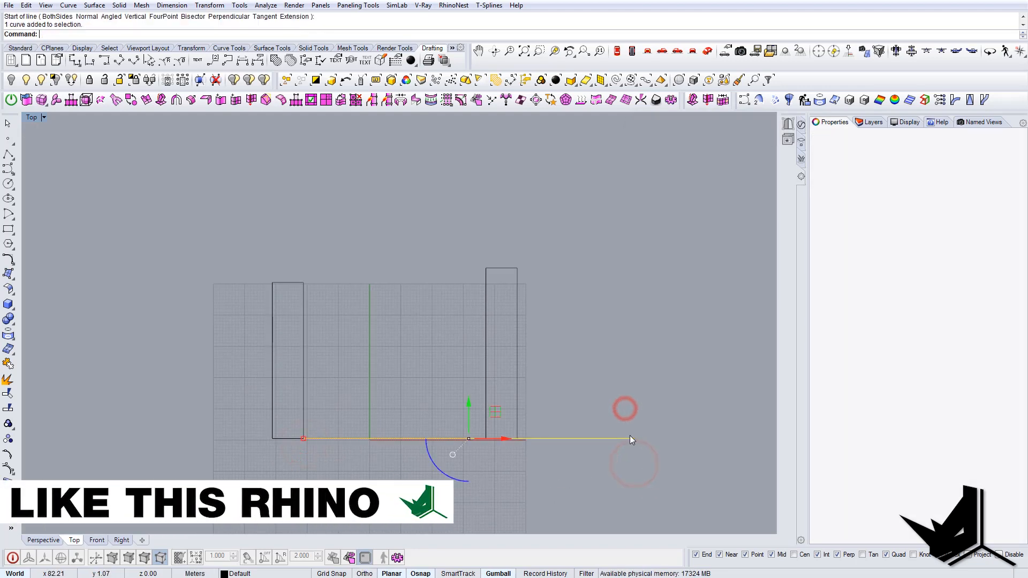
pyautogui.write('copy')
pyautogui.press('Return')
pyautogui.click(629, 435)
pyautogui.write('5.3')
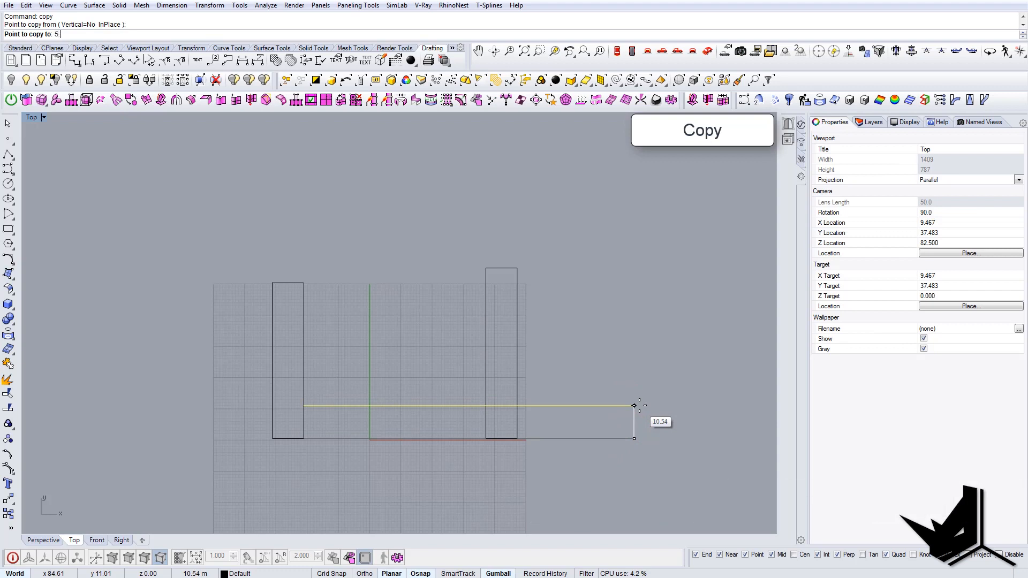
pyautogui.press('Return')
pyautogui.press('Return')
# Copy the second horizontal line 4.7 m upward
pyautogui.click(608, 423)
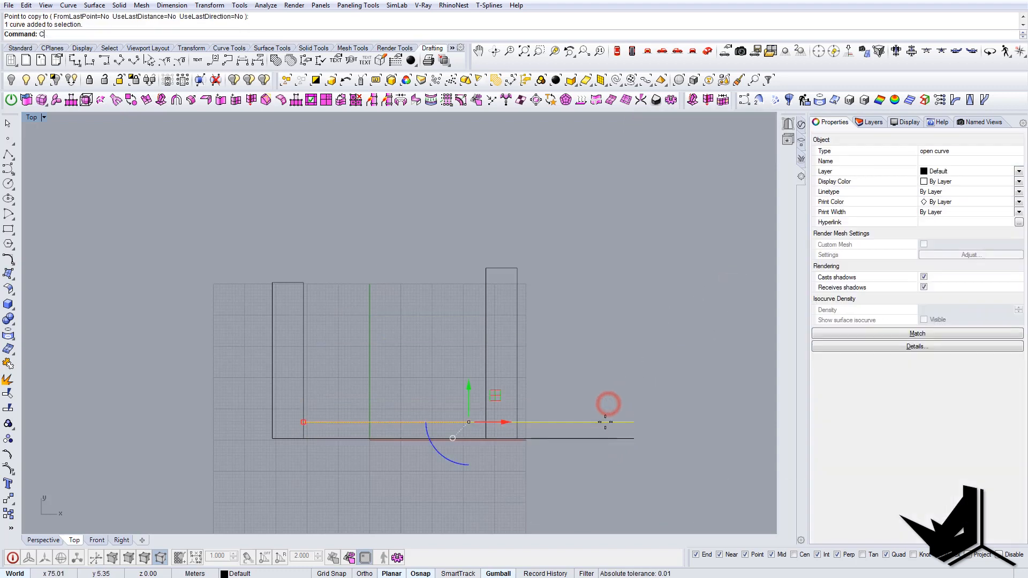
pyautogui.press('Return')
pyautogui.click(605, 422)
pyautogui.write('4.7')
pyautogui.press('Return')
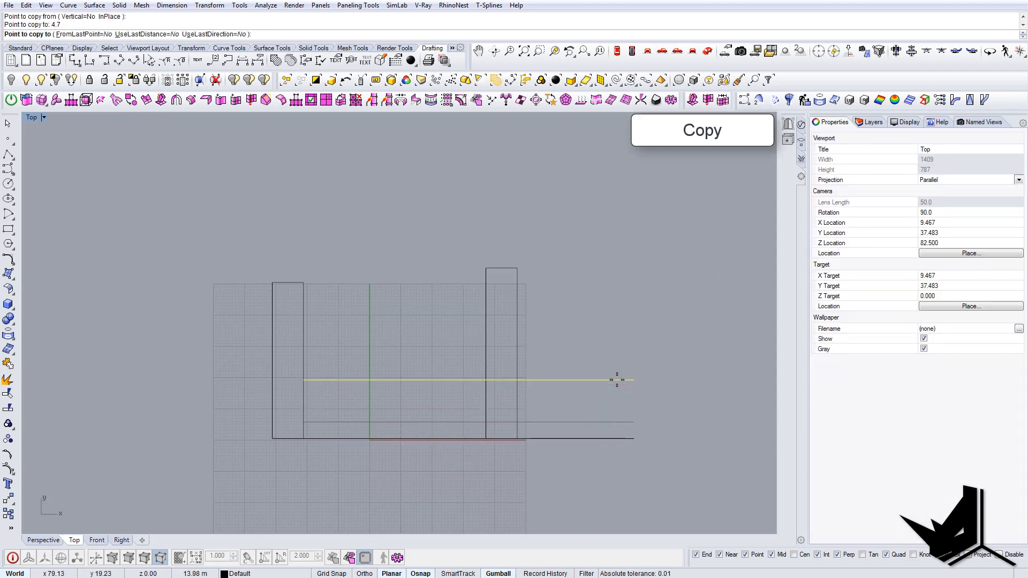
pyautogui.press('Return')
# Copy the third horizontal line 5.1 m upward
pyautogui.click(601, 406)
pyautogui.press('Return')
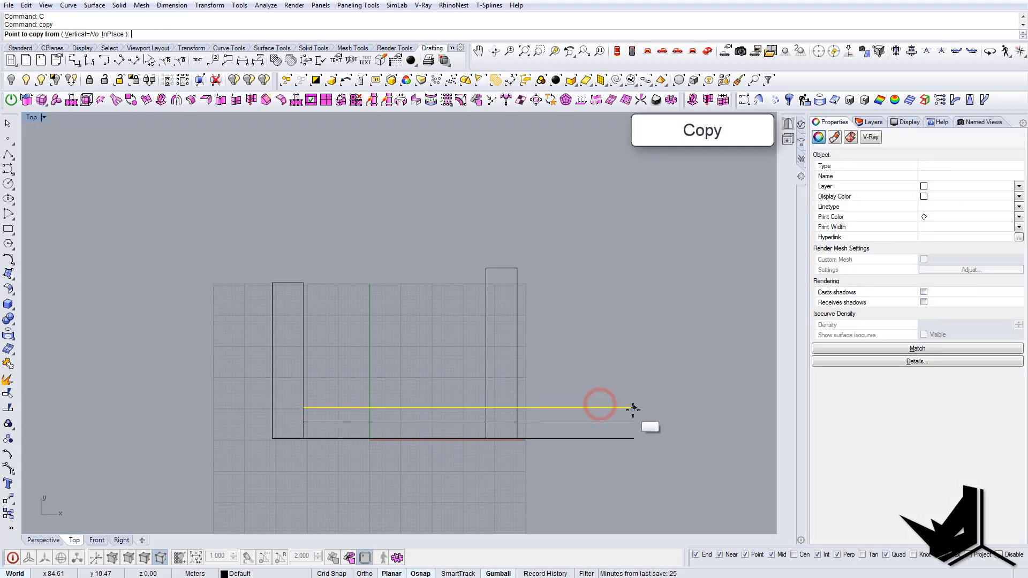
pyautogui.click(635, 408)
pyautogui.write('5.1')
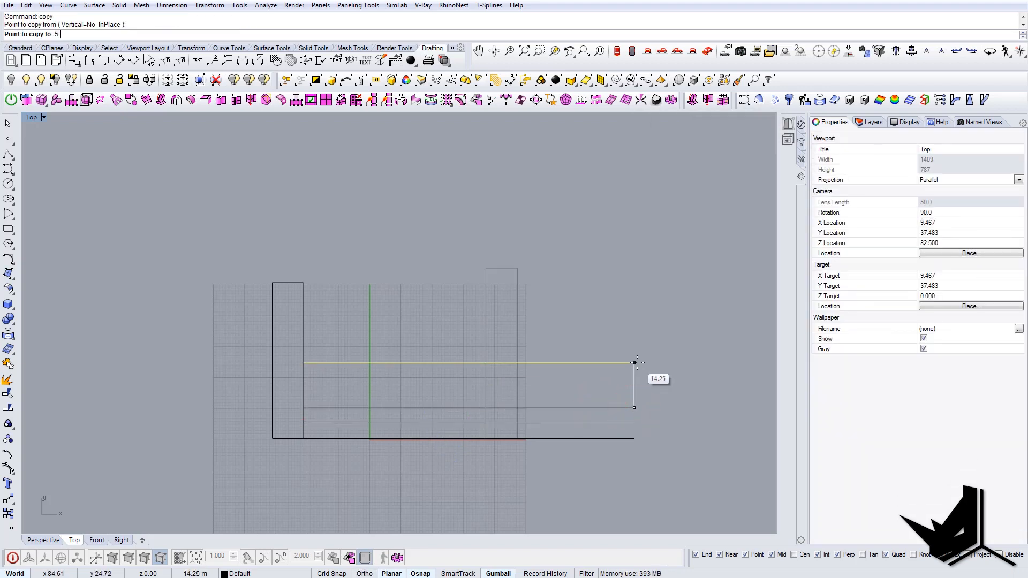
pyautogui.press('Return')
pyautogui.press('Return')
# Copy the fourth horizontal line 11.2 m upward
pyautogui.click(617, 391)
pyautogui.press('Return')
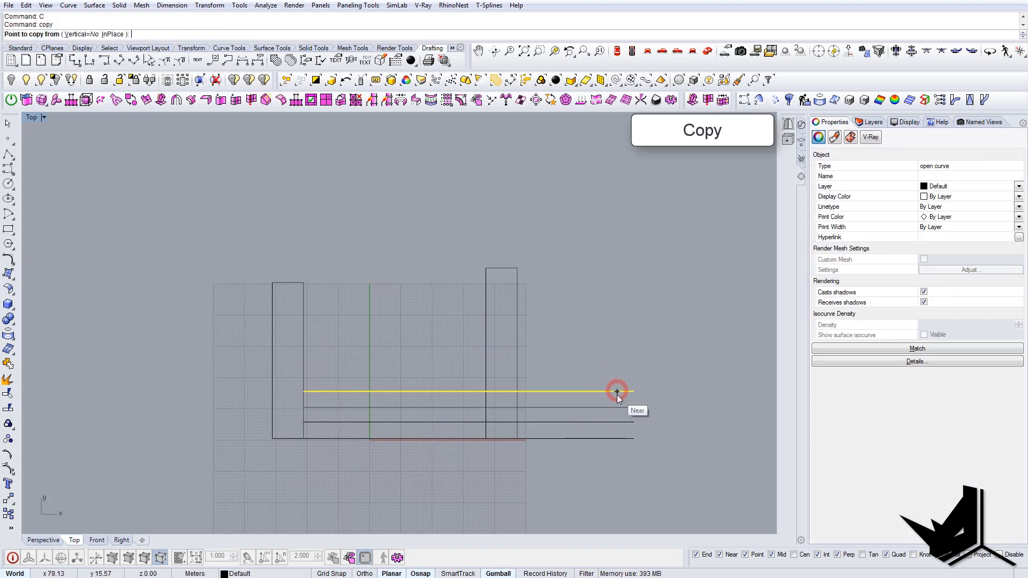
pyautogui.click(616, 391)
pyautogui.write('11.2')
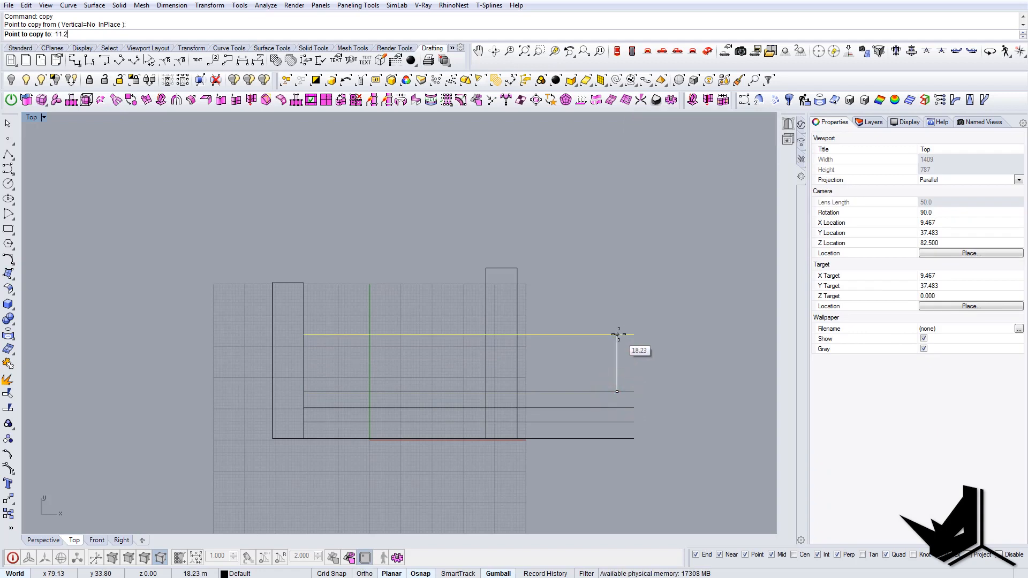
pyautogui.press('Return')
pyautogui.press('Return')
# Copy the fifth horizontal line 4.7 m upward
pyautogui.click(613, 356)
pyautogui.press('Return')
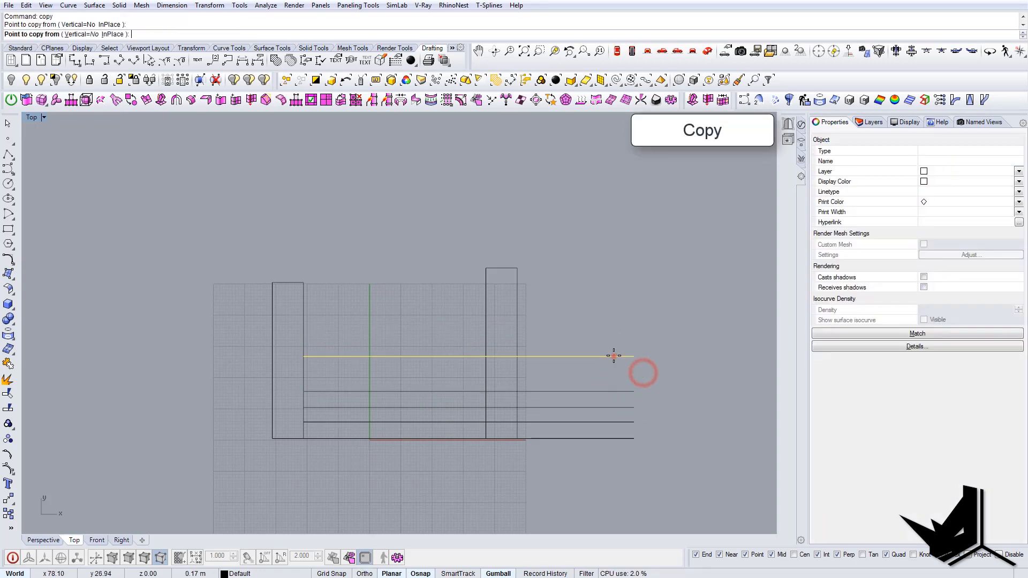
pyautogui.click(613, 356)
pyautogui.write('4.5')
pyautogui.press('Return')
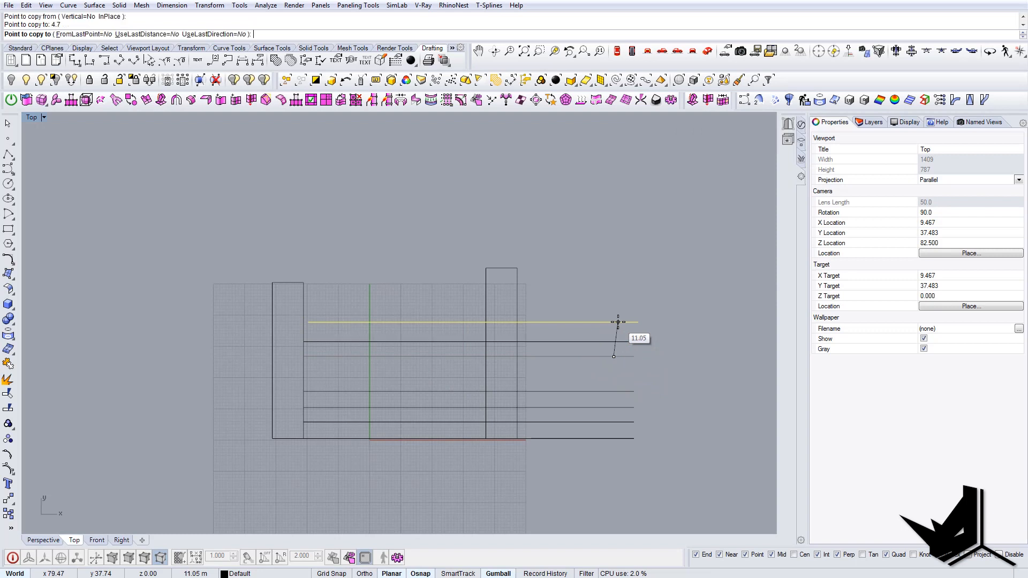
pyautogui.press('Return')
# Copy the sixth horizontal line 7.2 m upward
pyautogui.click(617, 341)
pyautogui.press('Return')
pyautogui.click(621, 341)
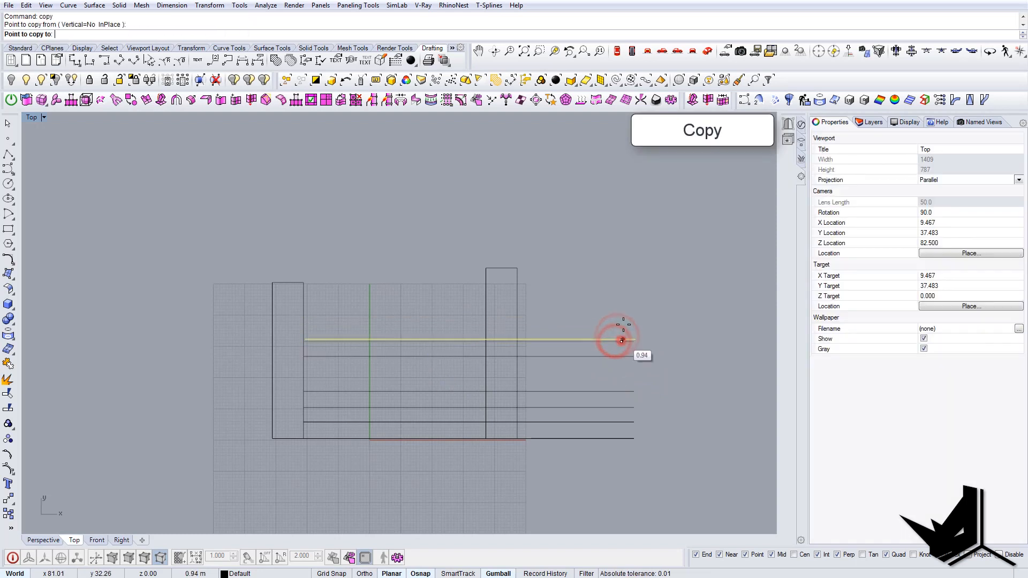
pyautogui.write('7.2')
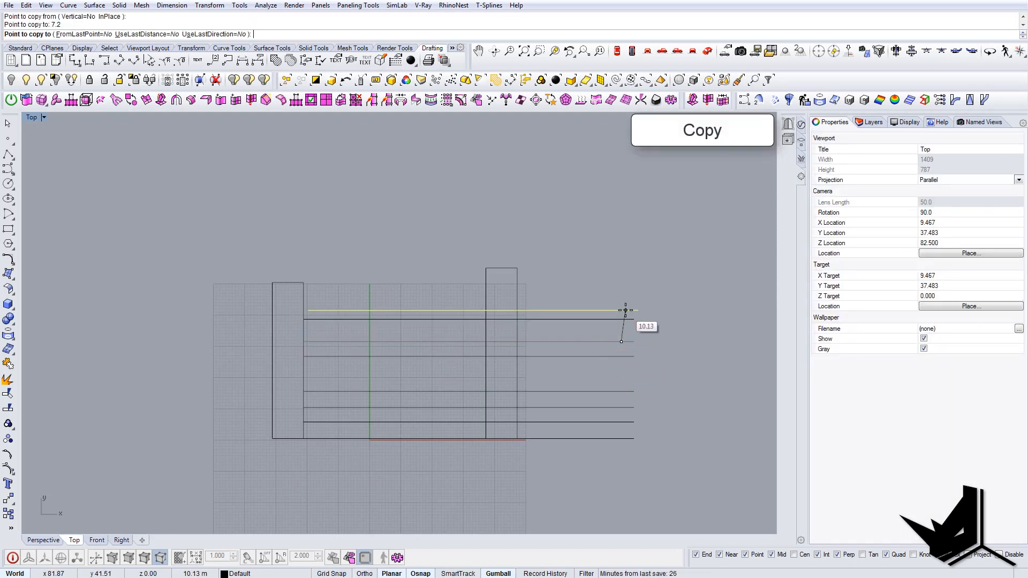
pyautogui.press('Return')
pyautogui.press('Return')
# Copy the seventh horizontal line 4.7 m upward
pyautogui.click(614, 320)
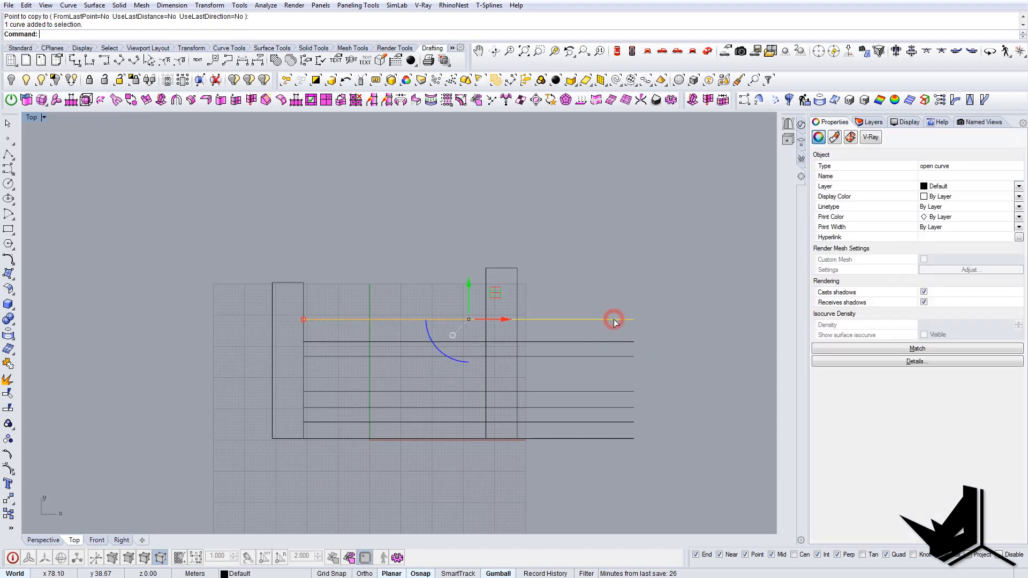
pyautogui.press('Return')
pyautogui.click(614, 319)
pyautogui.write('4.7')
pyautogui.press('Return')
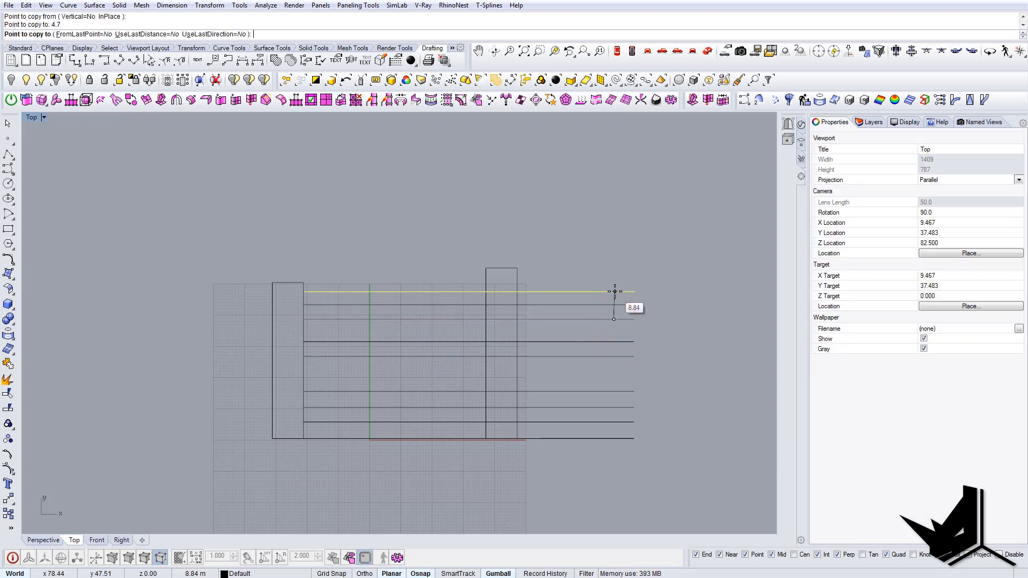
pyautogui.press('Return')
pyautogui.press('Escape')
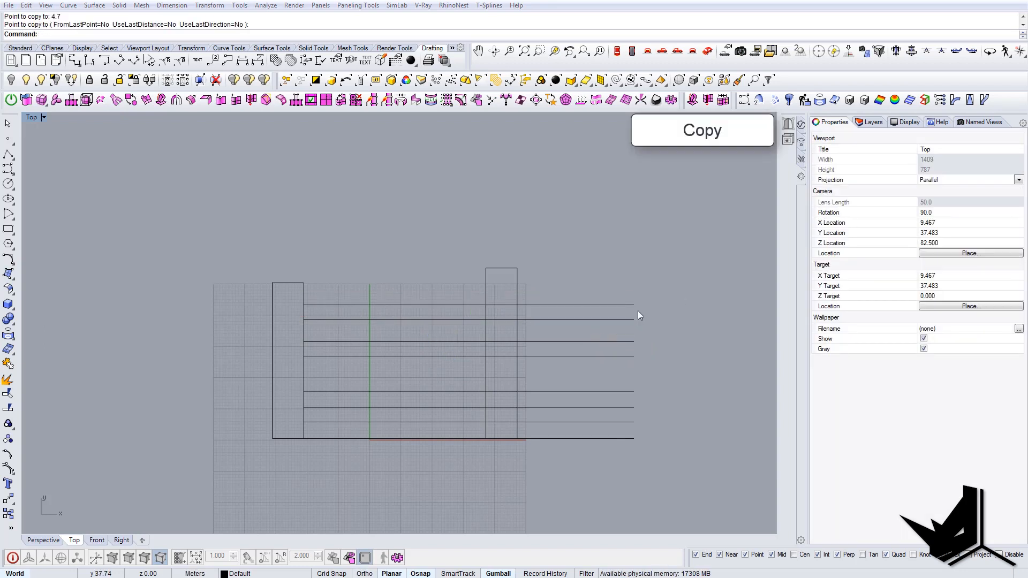
# Copy the eighth horizontal line 6.4 m upward
pyautogui.moveTo(581, 279); pyautogui.dragTo(619, 297, button='right')
pyautogui.moveTo(616, 326); pyautogui.dragTo(616, 326)
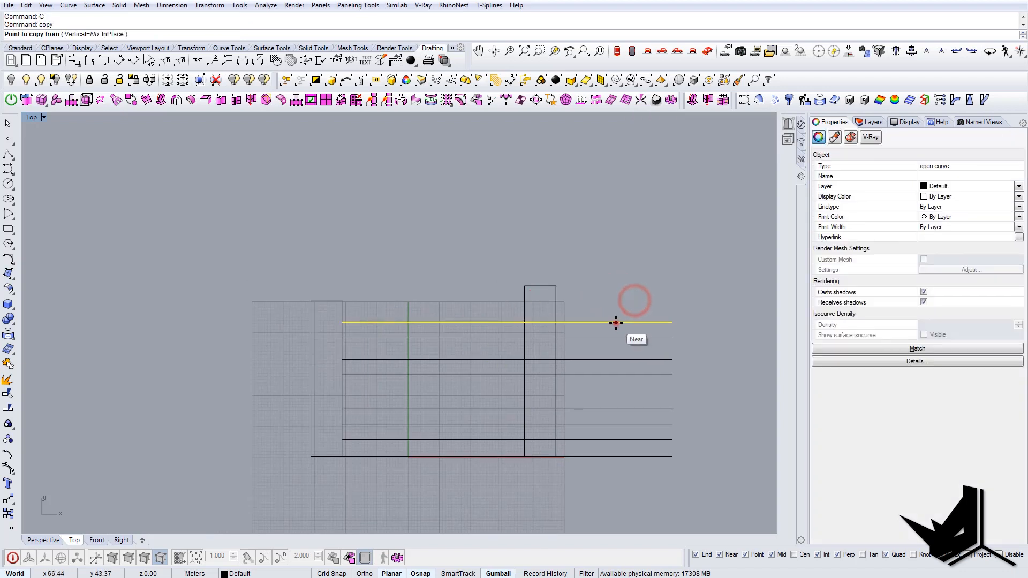
pyautogui.press('Return')
pyautogui.click(615, 322)
pyautogui.write('6.4')
pyautogui.press('Return')
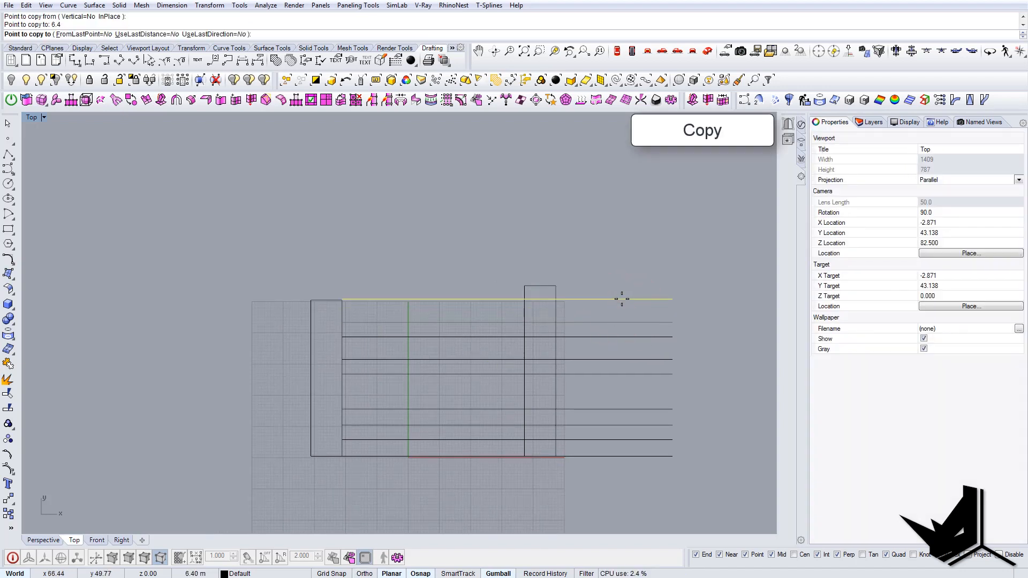
pyautogui.press('Return')
# Copy the ninth horizontal line 4.1 m upward
pyautogui.moveTo(599, 302); pyautogui.dragTo(608, 301)
pyautogui.press('Return')
pyautogui.click(611, 302)
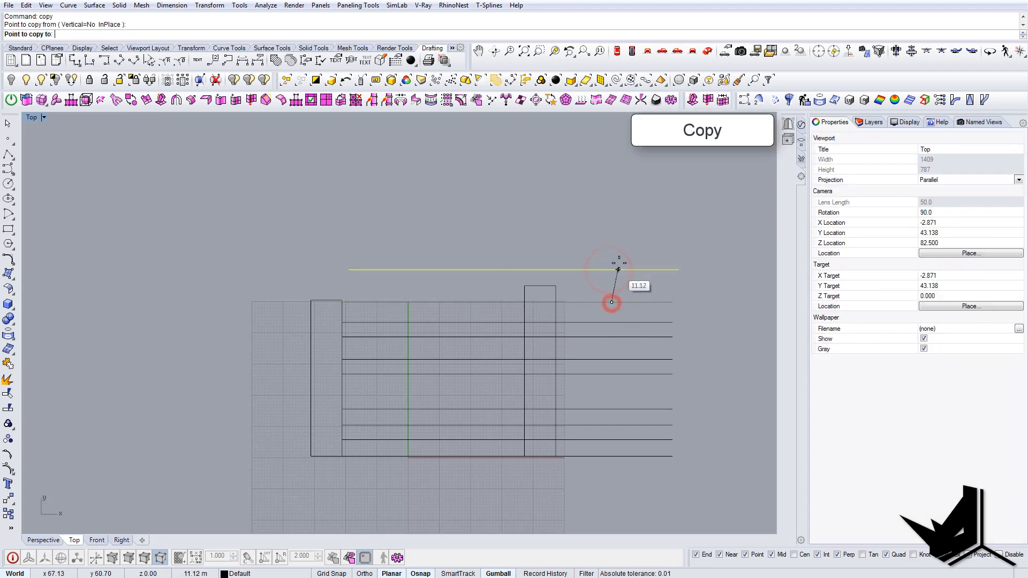
pyautogui.write('1')
pyautogui.press('Return')
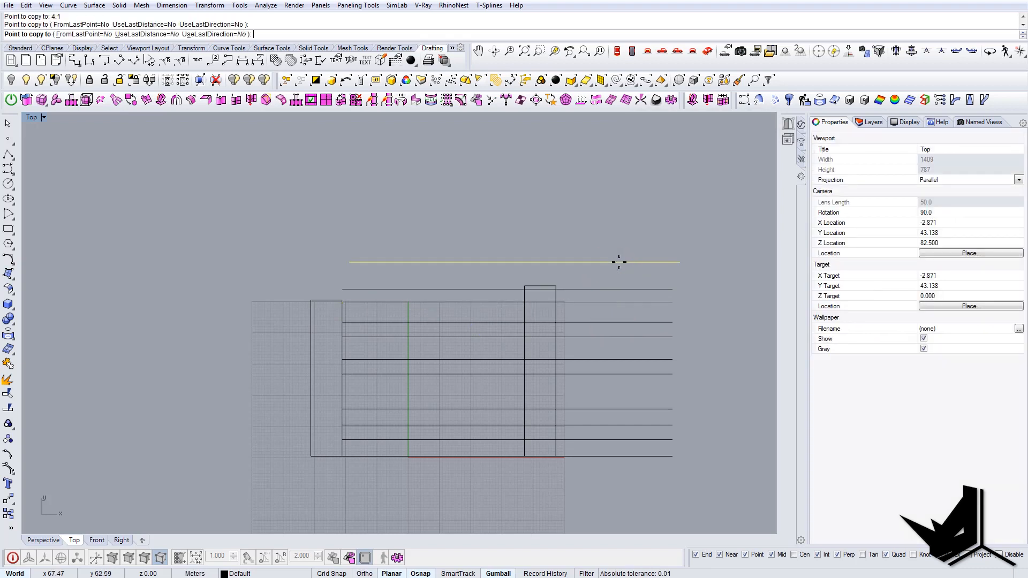
pyautogui.press('Return')
pyautogui.scroll(-2, 563, 332)
pyautogui.moveTo(563, 349); pyautogui.dragTo(555, 347, button='right')
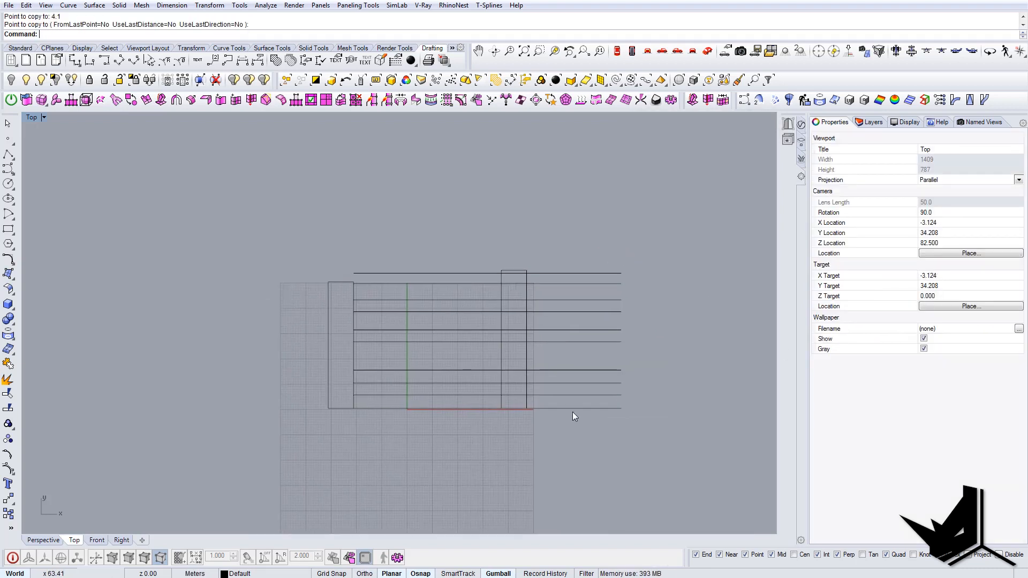
pyautogui.moveTo(584, 414); pyautogui.dragTo(657, 441, button='right')
pyautogui.scroll(4, 614, 425)
pyautogui.scroll(4, 515, 425)
pyautogui.moveTo(562, 427); pyautogui.dragTo(615, 438, button='right')
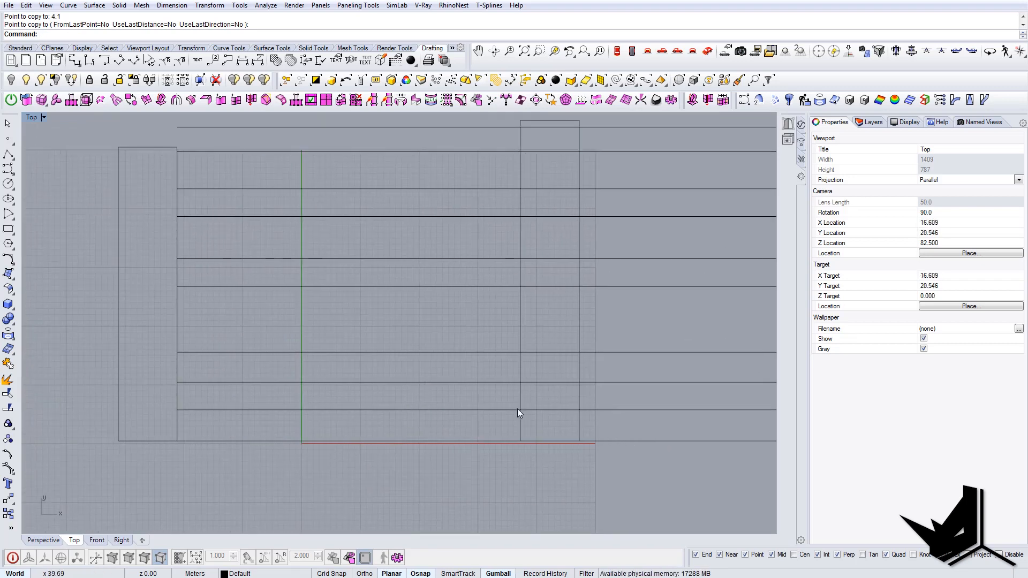
pyautogui.moveTo(518, 409); pyautogui.dragTo(536, 405, button='right')
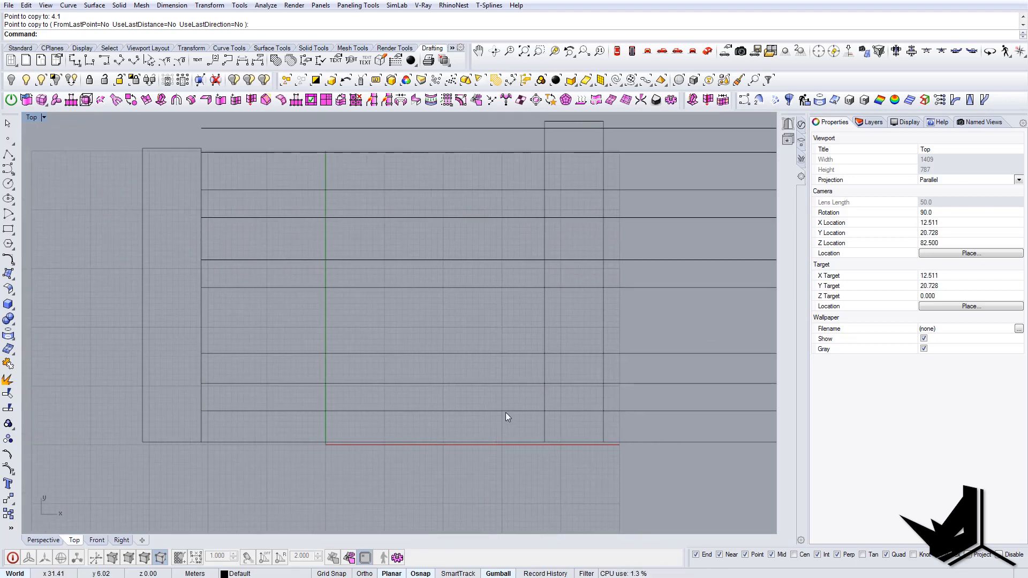
pyautogui.press('Return')
pyautogui.click(332, 476)
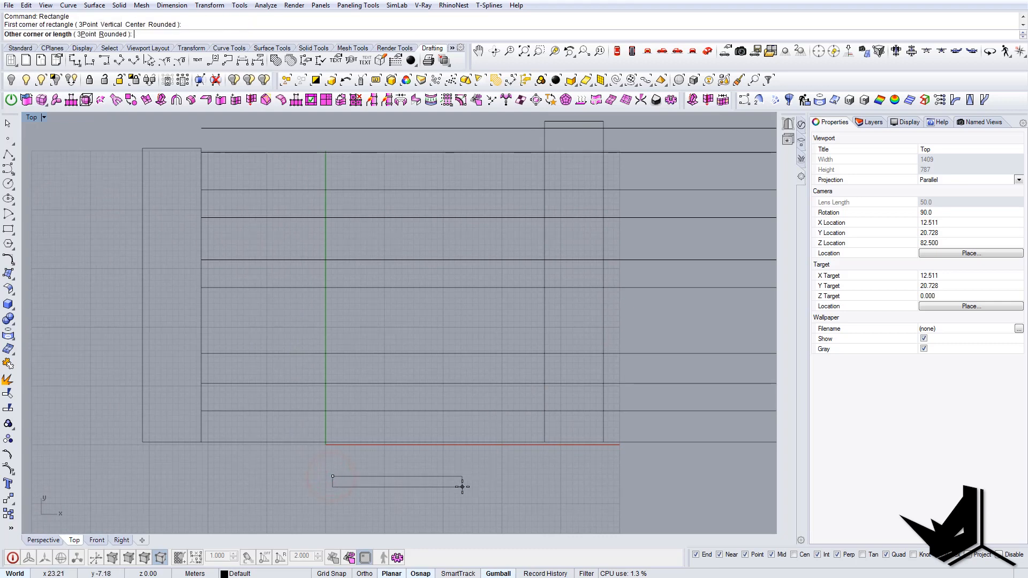
pyautogui.press('Escape')
# Draw a thin rectangle spanning the full width of the right block near its lower end
pyautogui.press('Return')
pyautogui.click(545, 422)
pyautogui.scroll(2, 604, 423)
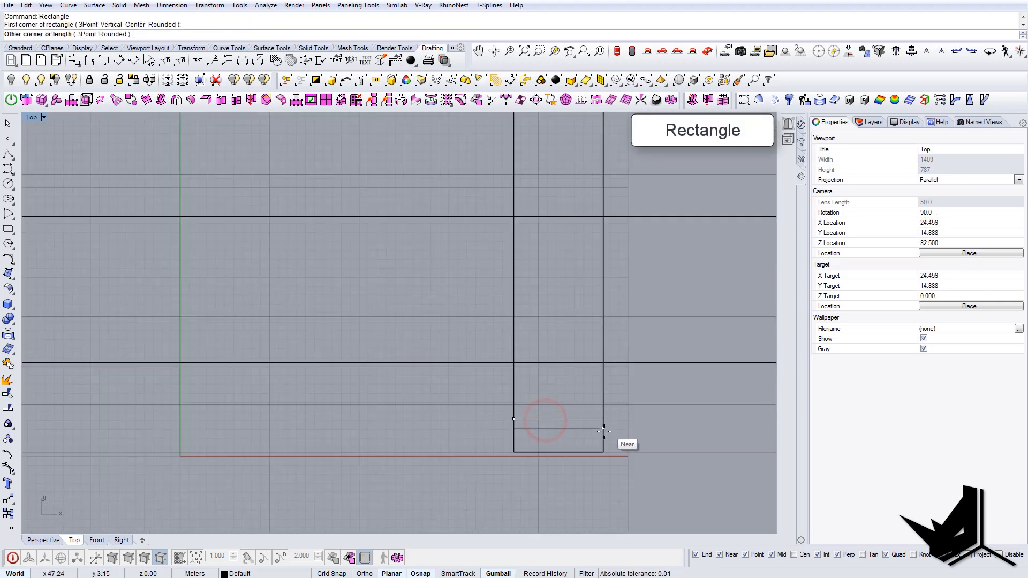
pyautogui.click(603, 432)
# Scale the thin rectangle in one direction from its upper edge to a depth of 1.1 m
pyautogui.moveTo(577, 411); pyautogui.dragTo(573, 420)
pyautogui.write('s1')
pyautogui.press('Return')
pyautogui.click(582, 419)
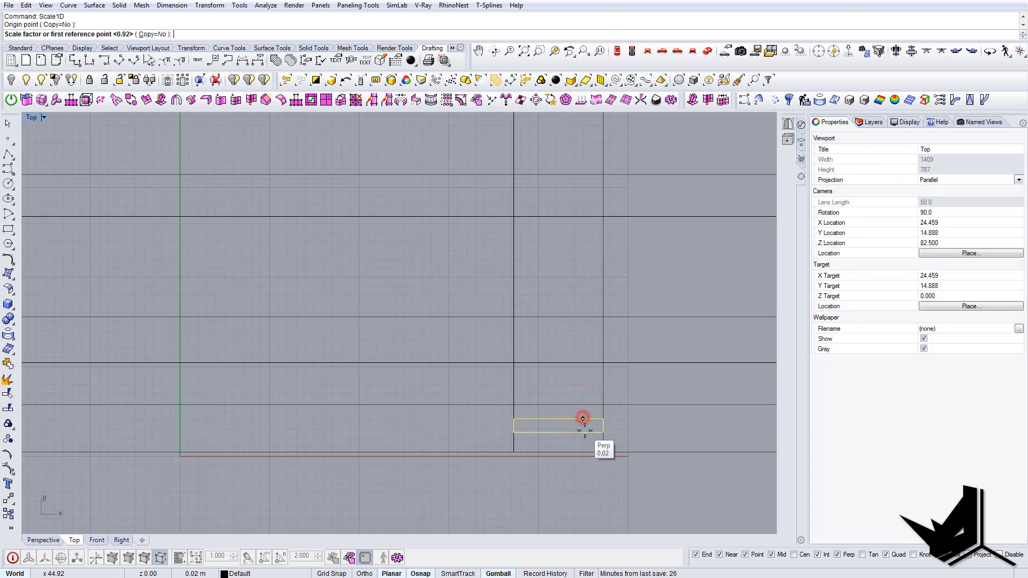
pyautogui.click(583, 419)
pyautogui.press('Return')
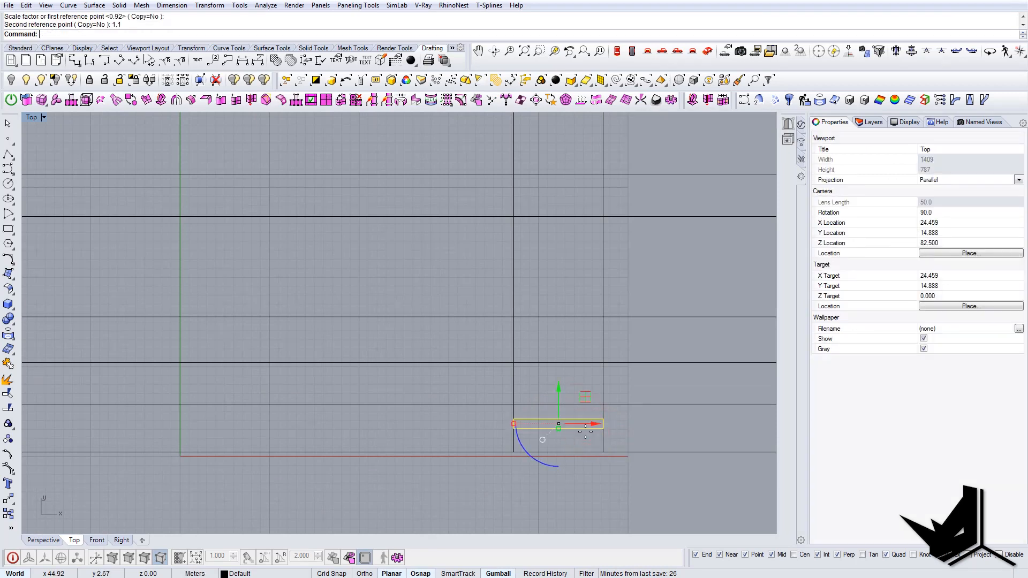
pyautogui.click(557, 442)
# Move the thin rectangle straight down onto the right block's lower edge
pyautogui.scroll(-4, 551, 440)
pyautogui.scroll(4, 526, 429)
pyautogui.scroll(2, 525, 429)
pyautogui.click(521, 412)
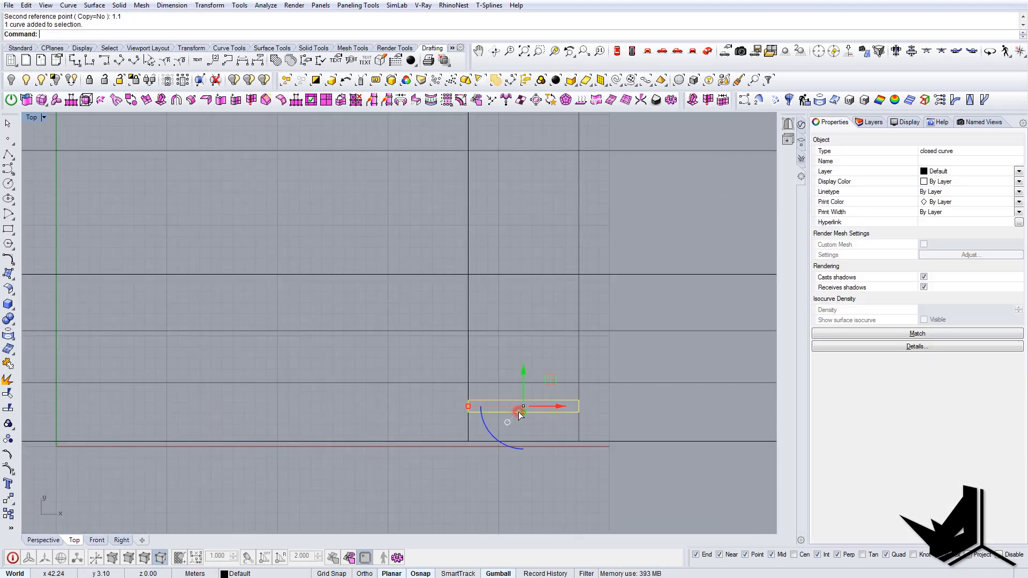
pyautogui.moveTo(510, 412); pyautogui.dragTo(490, 412, button='right')
pyautogui.write('m')
pyautogui.press('Return')
pyautogui.click(513, 414)
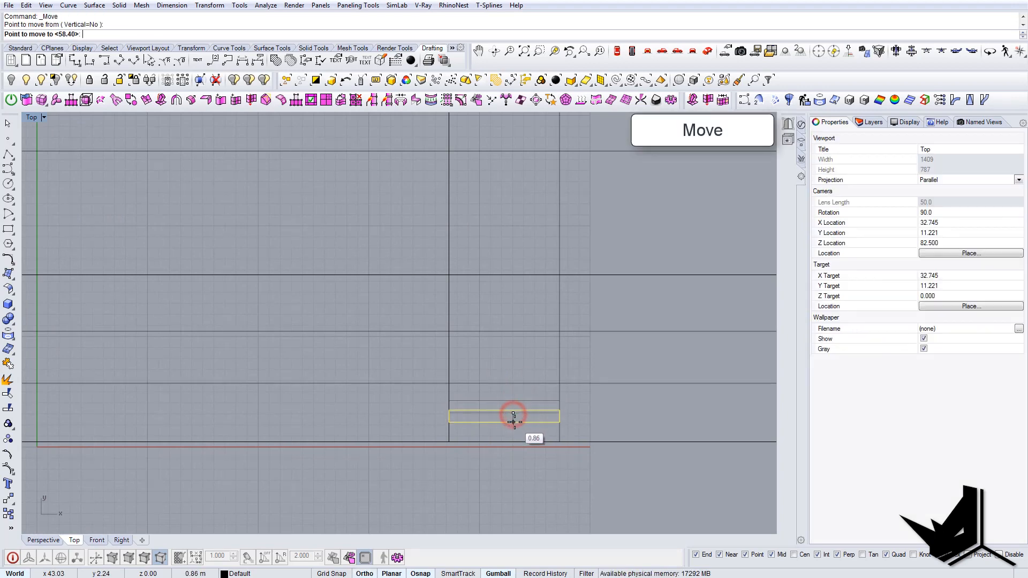
pyautogui.click(515, 439)
# Move all ten horizontal lines up so the base line meets the midpoint of the thin rectangle's short side
pyautogui.scroll(-2, 568, 460)
pyautogui.moveTo(589, 465); pyautogui.dragTo(570, 217)
pyautogui.moveTo(616, 502); pyautogui.dragTo(581, 217)
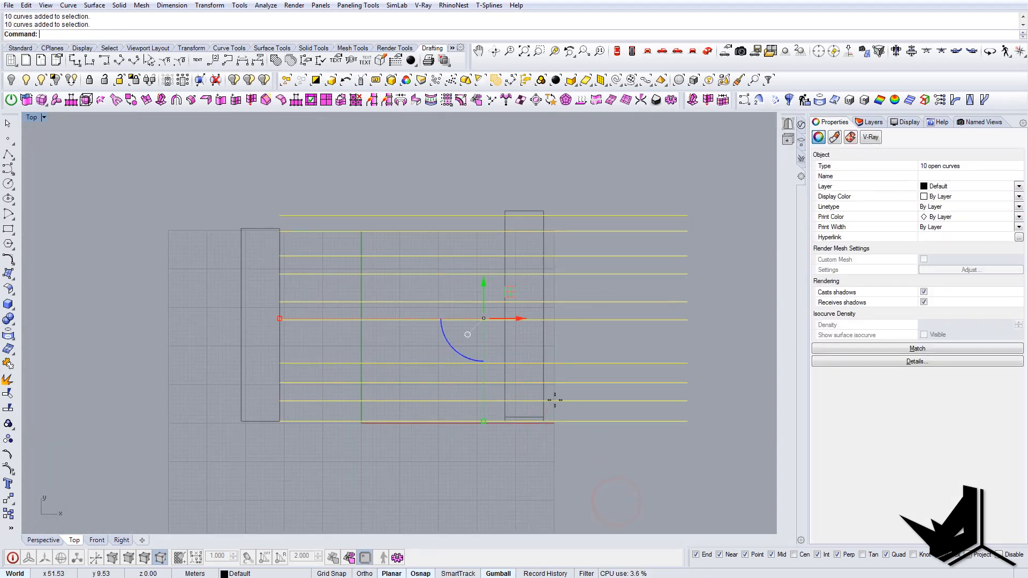
pyautogui.write('m')
pyautogui.press('Return')
pyautogui.scroll(4, 556, 420)
pyautogui.click(556, 447)
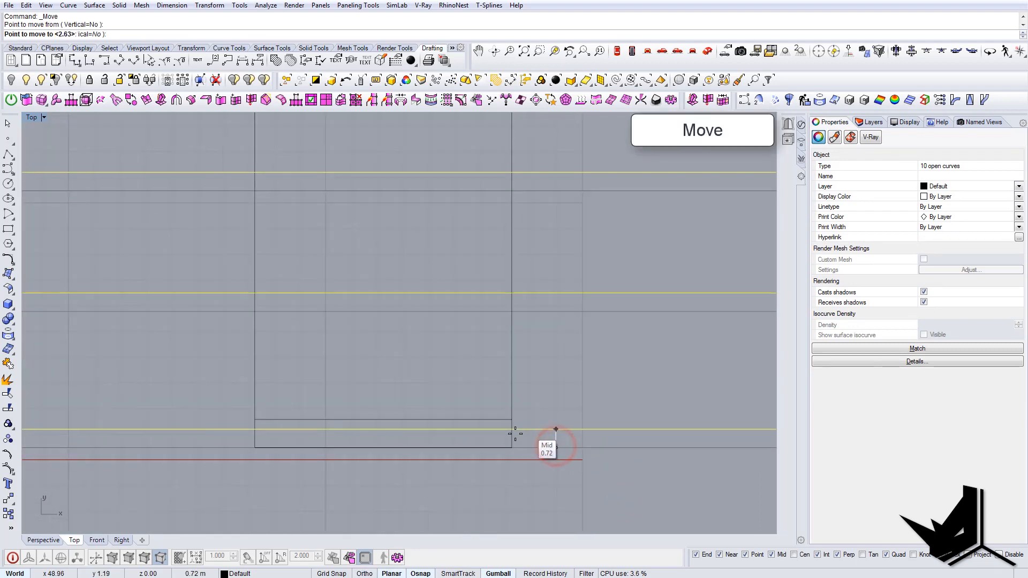
pyautogui.click(515, 435)
pyautogui.scroll(-2, 578, 467)
pyautogui.scroll(2, 541, 453)
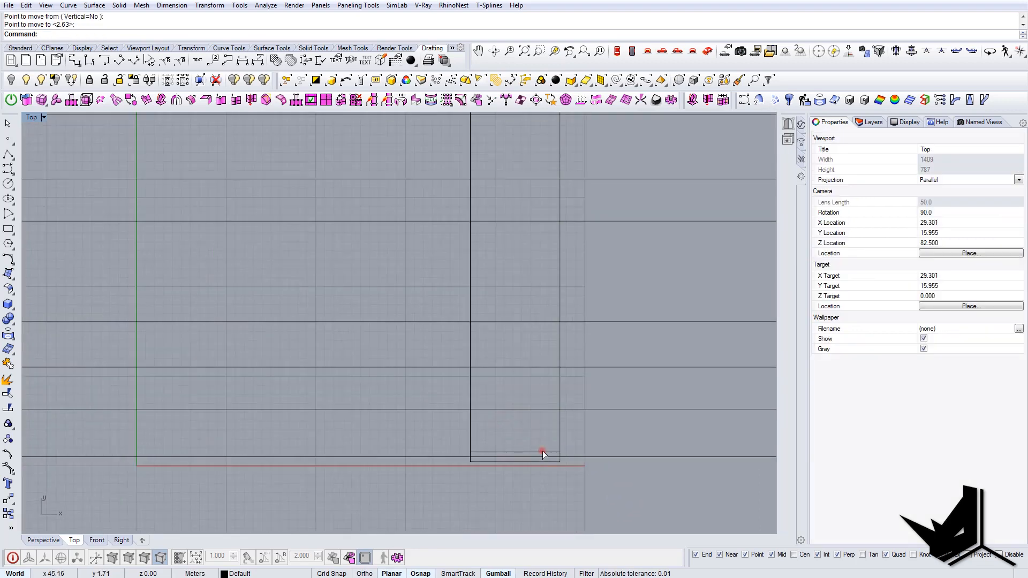
pyautogui.click(543, 452)
pyautogui.moveTo(565, 448); pyautogui.dragTo(575, 471, button='right')
pyautogui.write('C')
pyautogui.scroll(-3, 581, 484)
pyautogui.write('opy')
pyautogui.press('Return')
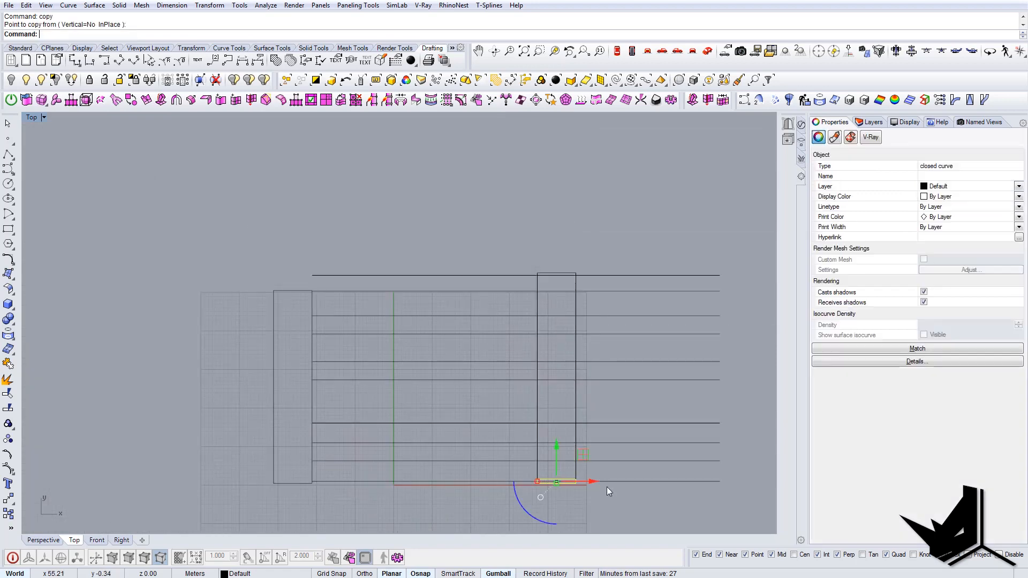
pyautogui.scroll(5, 579, 482)
# Copy the thin rectangle from the base line's right end to the right ends of the nine other horizontal lines
pyautogui.click(552, 475)
pyautogui.scroll(-5, 571, 484)
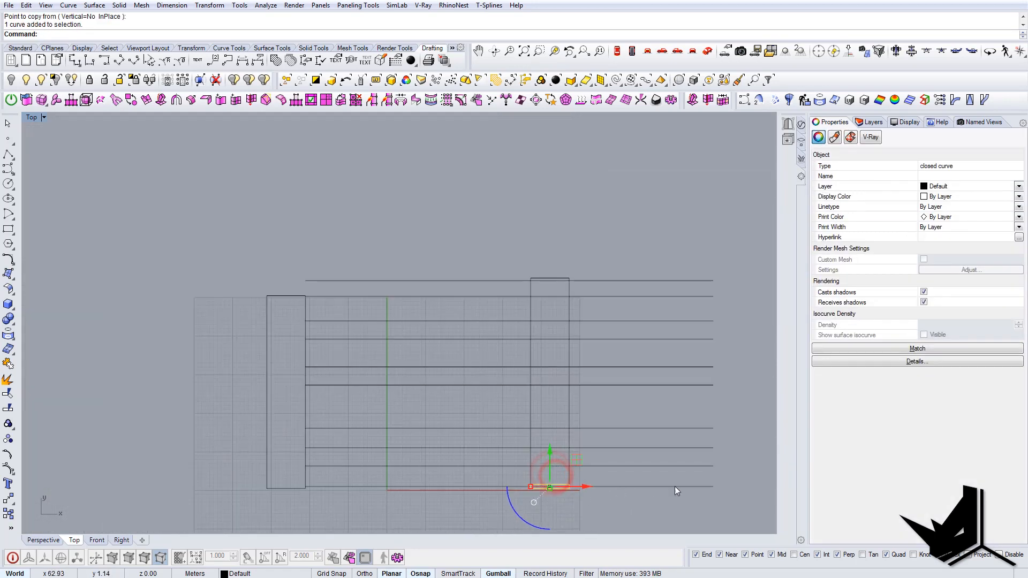
pyautogui.moveTo(712, 488); pyautogui.dragTo(667, 480, button='right')
pyautogui.write('C')
pyautogui.press('Return')
pyautogui.click(667, 476)
pyautogui.click(666, 455)
pyautogui.click(666, 438)
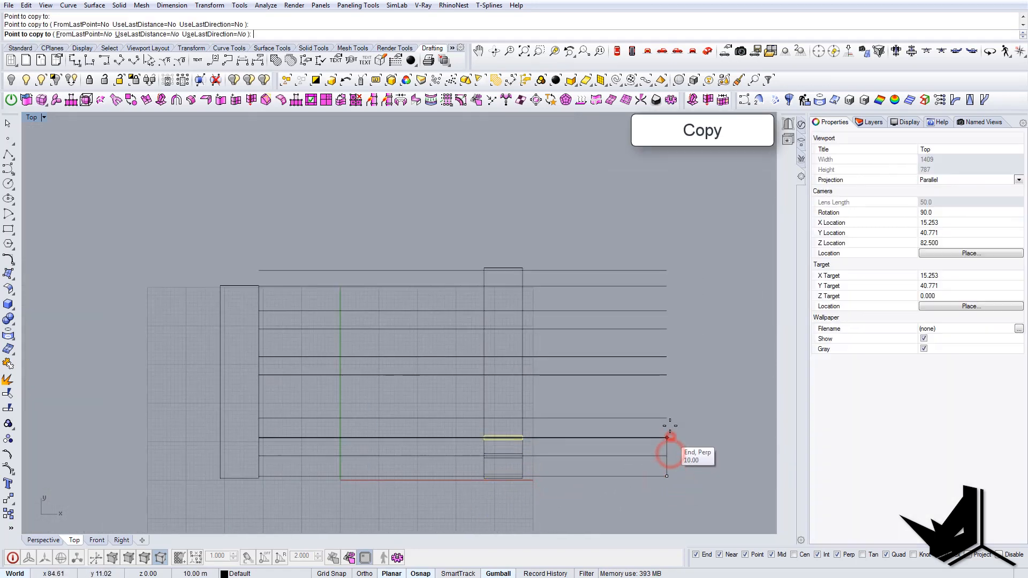
pyautogui.click(668, 418)
pyautogui.click(667, 375)
pyautogui.click(667, 357)
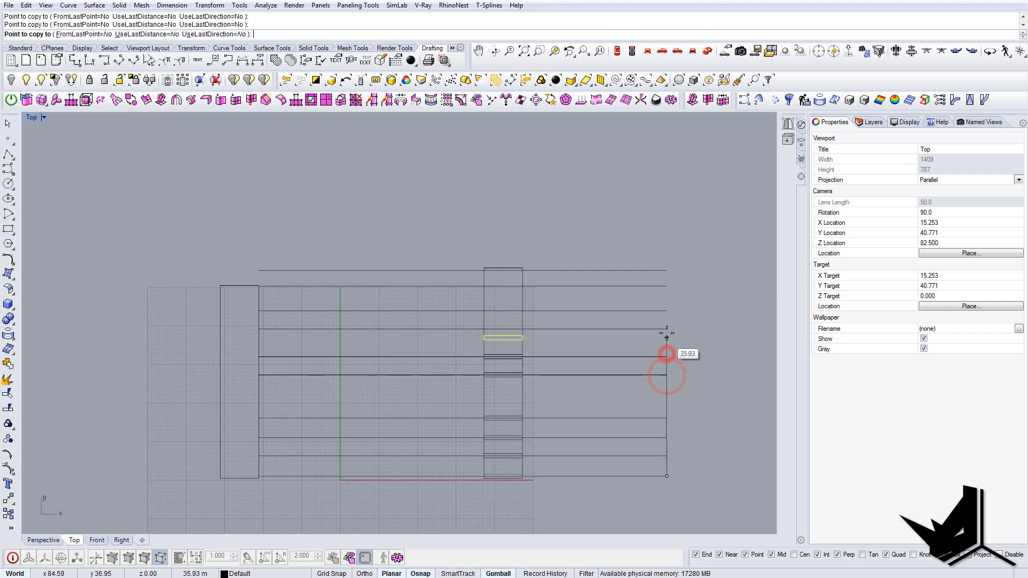
pyautogui.click(667, 328)
pyautogui.click(667, 310)
pyautogui.click(667, 286)
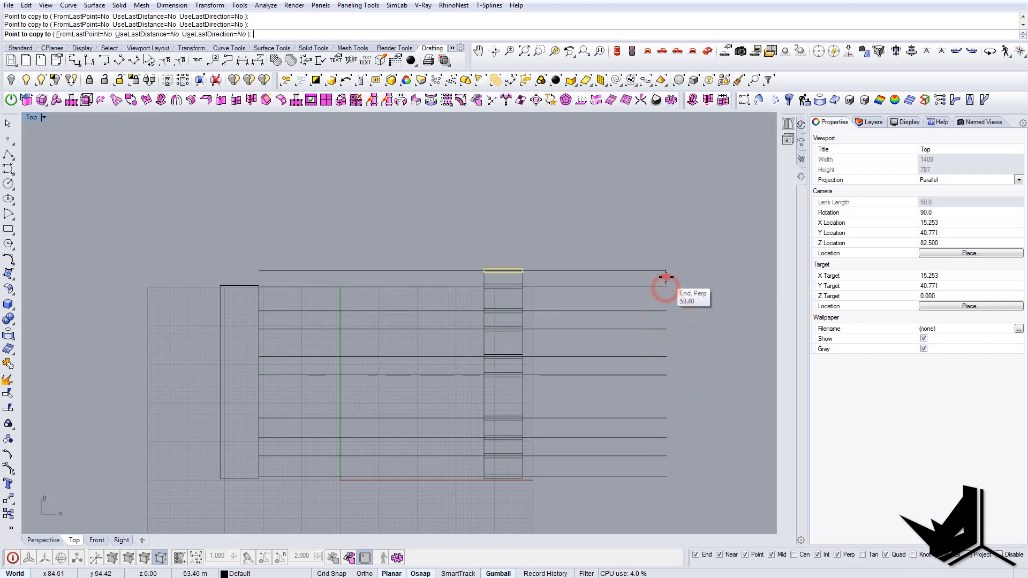
pyautogui.click(667, 270)
pyautogui.press('Return')
# Move the uppermost thin rectangle vertically so its upper edge aligns with the right block's upper edge
pyautogui.scroll(4, 522, 258)
pyautogui.moveTo(522, 260)
pyautogui.mouseDown(button='right')
pyautogui.moveTo(546, 300)
pyautogui.moveTo(531, 310)
pyautogui.moveTo(557, 303)
pyautogui.moveTo(528, 267)
pyautogui.mouseUp(button='right')
pyautogui.moveTo(527, 265); pyautogui.dragTo(631, 312)
pyautogui.write('m')
pyautogui.press('Return')
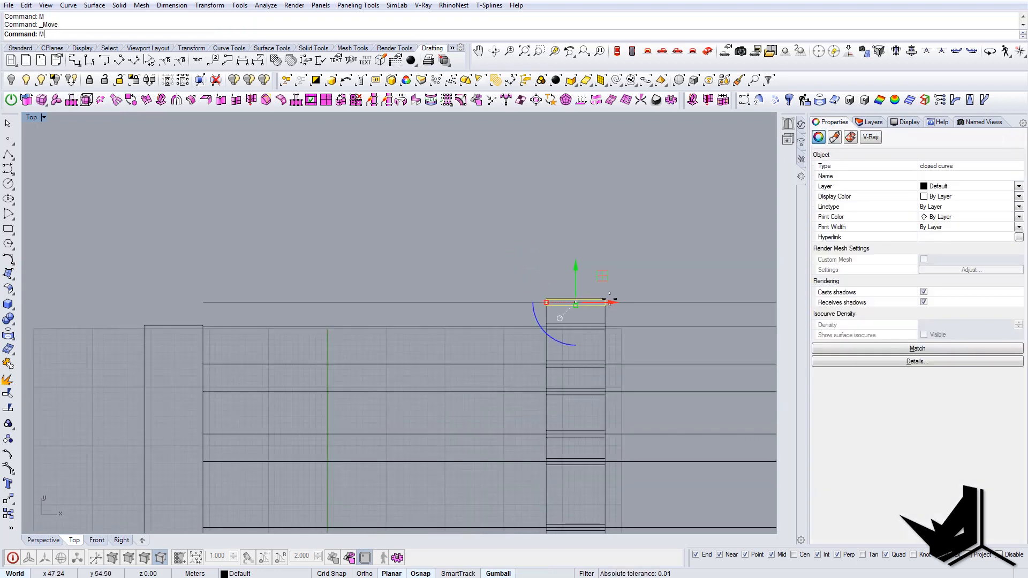
pyautogui.scroll(15, 599, 298)
pyautogui.scroll(6, 595, 297)
pyautogui.click(590, 301)
pyautogui.click(591, 298)
pyautogui.scroll(-20, 609, 299)
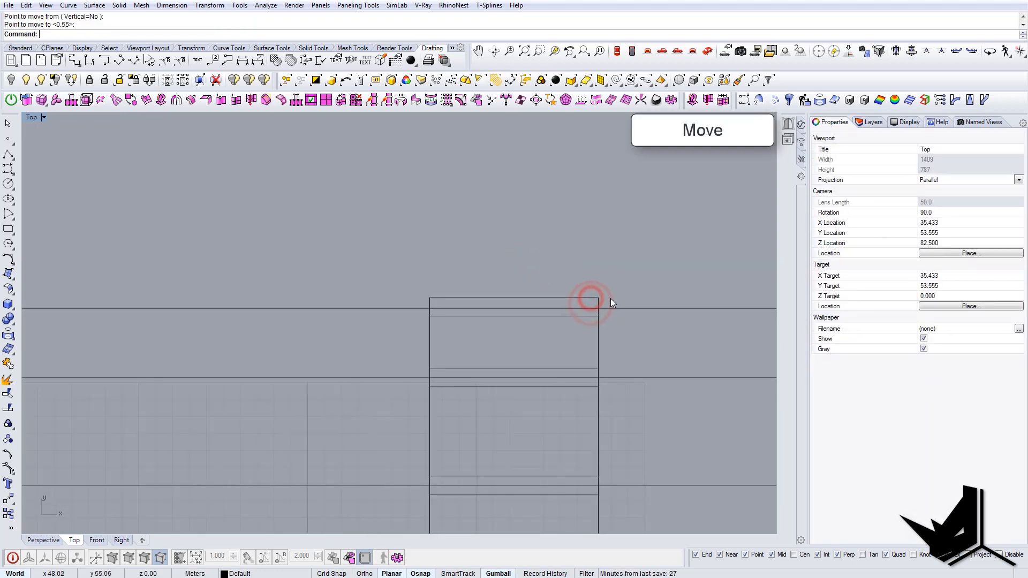
pyautogui.scroll(5, 593, 403)
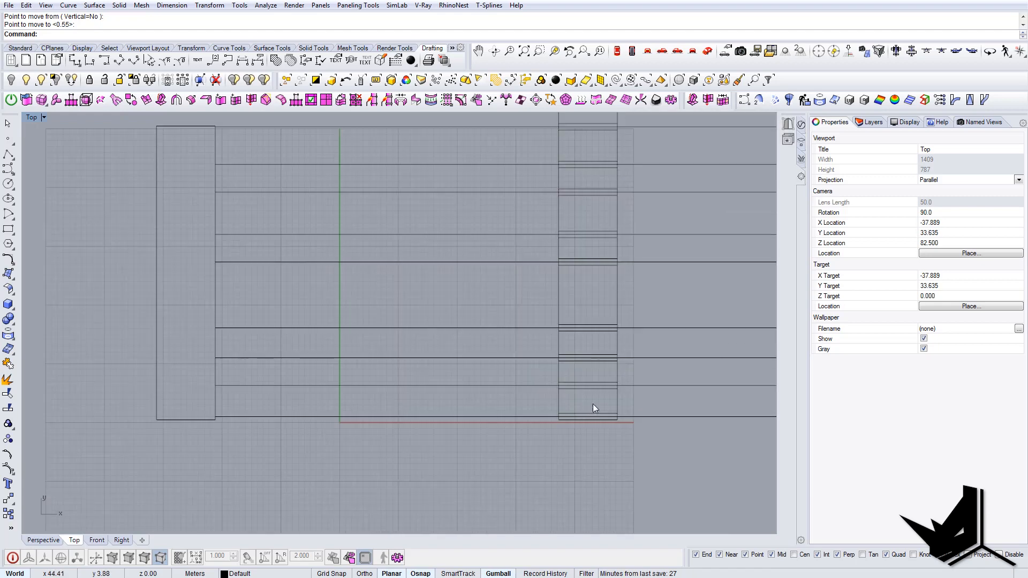
pyautogui.moveTo(531, 397); pyautogui.dragTo(660, 442)
pyautogui.scroll(-8, 448, 443)
pyautogui.press('Escape')
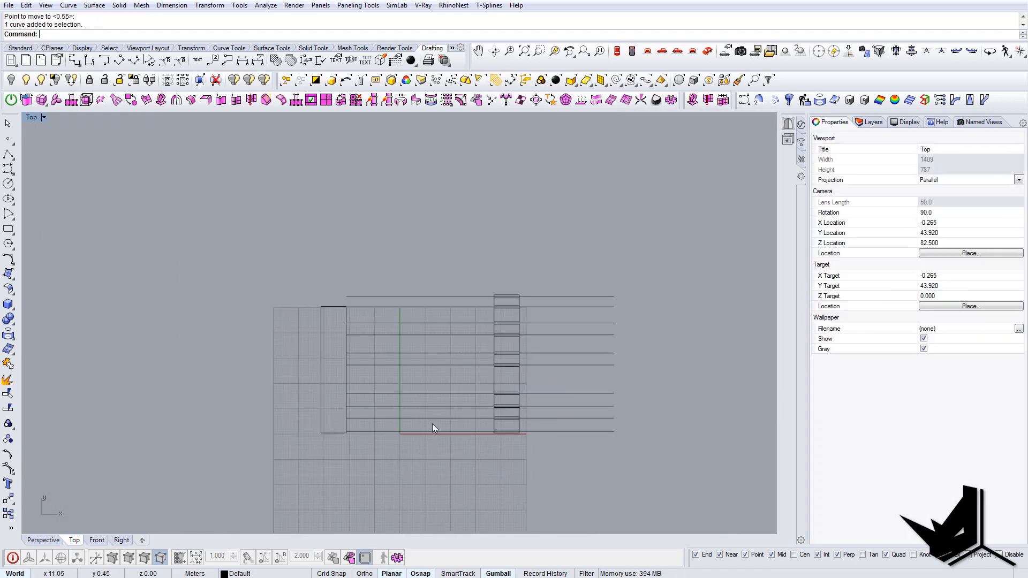
pyautogui.scroll(8, 439, 424)
pyautogui.moveTo(404, 384); pyautogui.dragTo(445, 390, button='right')
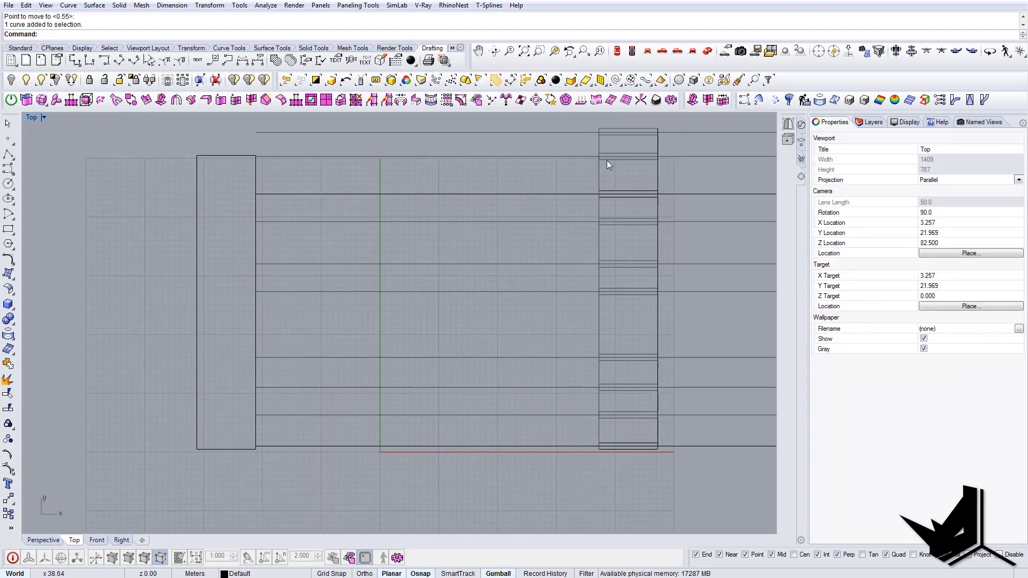
# Copy the nine lower thin rectangles from the right block to the left block, matching the blocks' lower-left corners
pyautogui.moveTo(581, 144); pyautogui.dragTo(665, 460)
pyautogui.write('c')
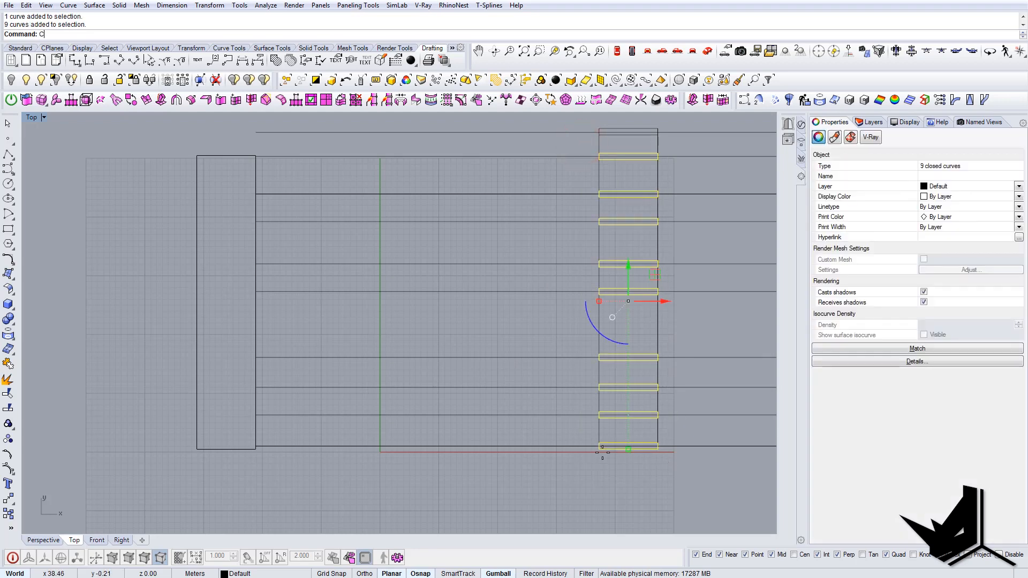
pyautogui.press('Return')
pyautogui.click(598, 450)
pyautogui.click(196, 449)
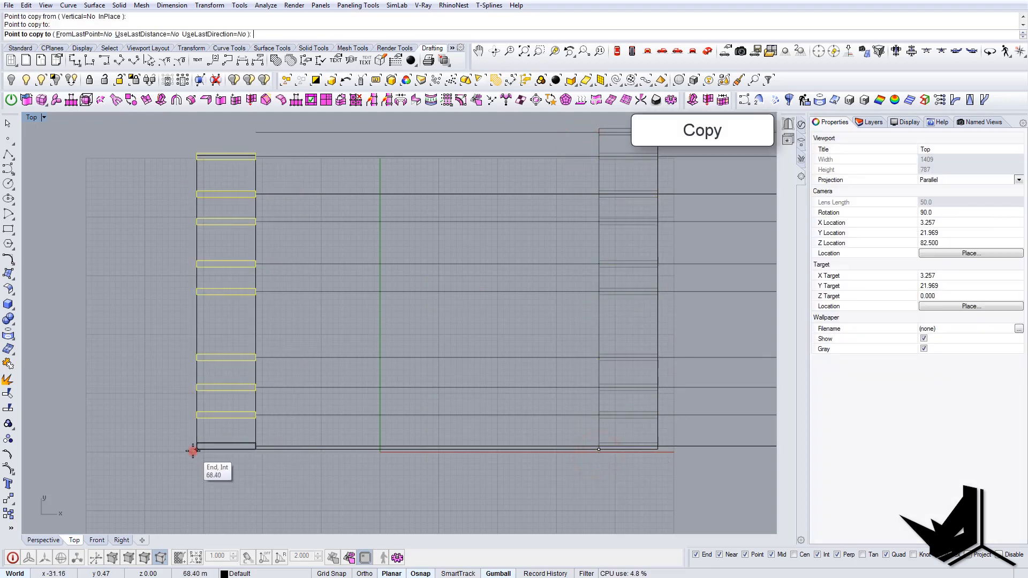
pyautogui.press('Return')
# Stretch the left block's outline with Scale1D from its lower edge so its upper edge meets the uppermost thin rectangle's upper edge
pyautogui.moveTo(290, 241); pyautogui.dragTo(405, 277, button='right')
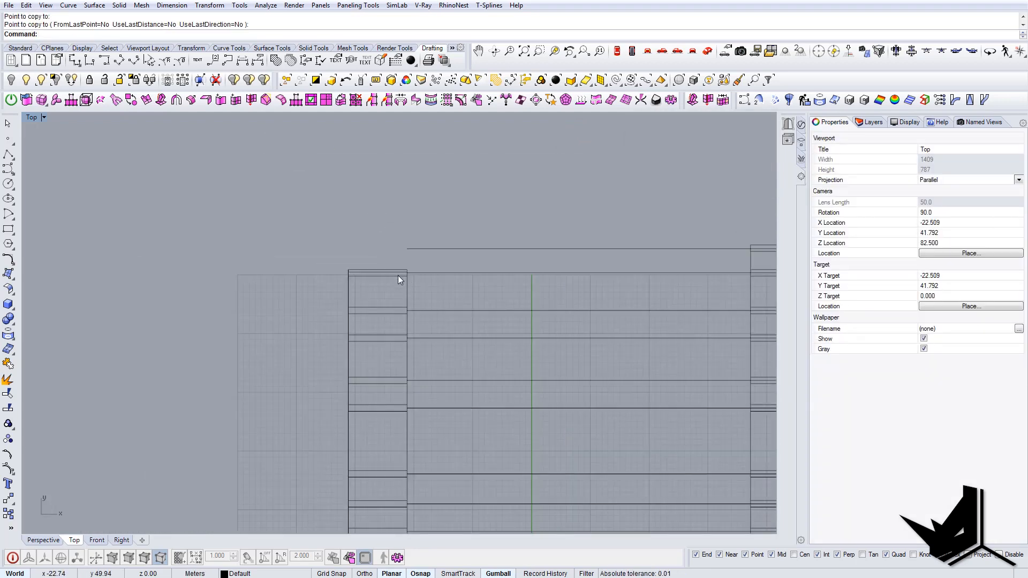
pyautogui.scroll(4, 398, 277)
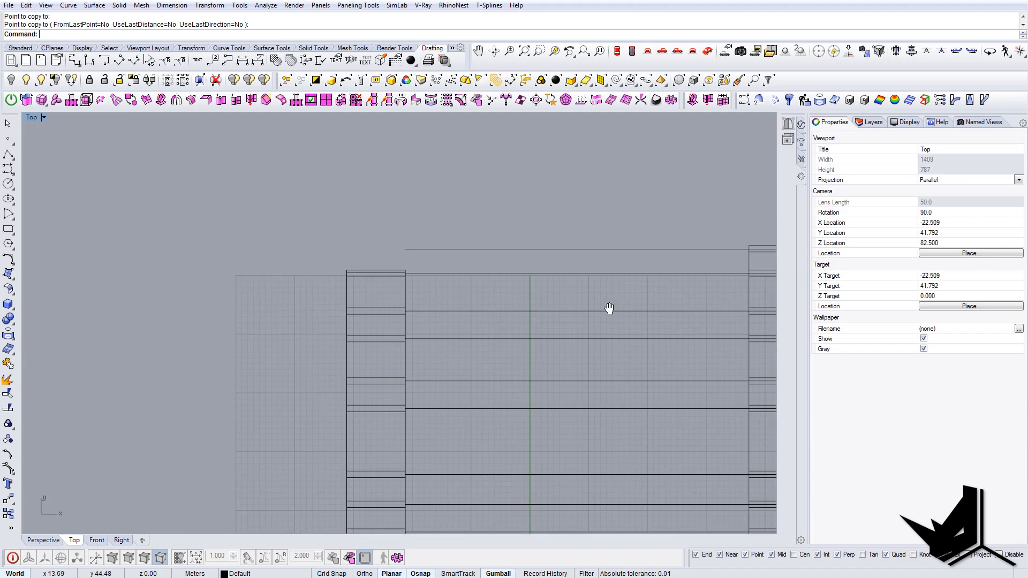
pyautogui.click(425, 306)
pyautogui.scroll(-10, 420, 275)
pyautogui.write('s1')
pyautogui.press('Return')
pyautogui.click(411, 460)
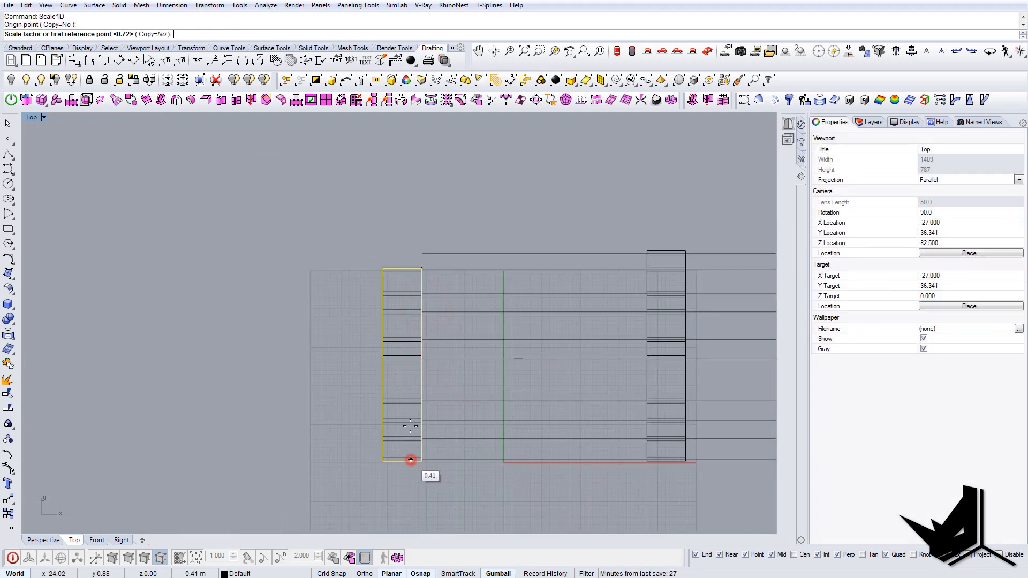
pyautogui.scroll(8, 415, 247)
pyautogui.scroll(3, 420, 316)
pyautogui.click(402, 300)
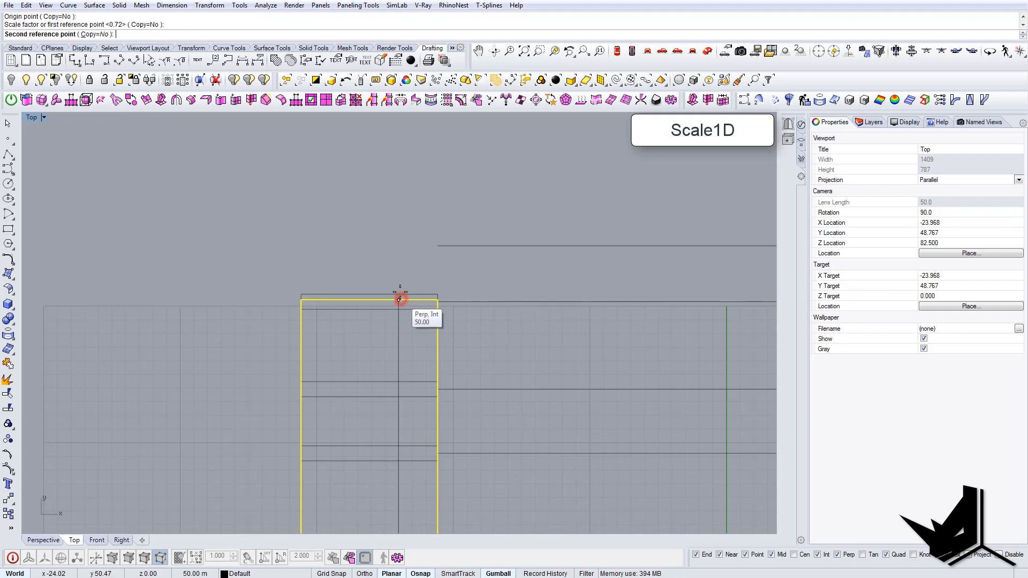
pyautogui.click(401, 296)
# Delete the ten horizontal layout lines running between the two blocks
pyautogui.scroll(-13, 388, 262)
pyautogui.moveTo(455, 275); pyautogui.dragTo(469, 317, button='right')
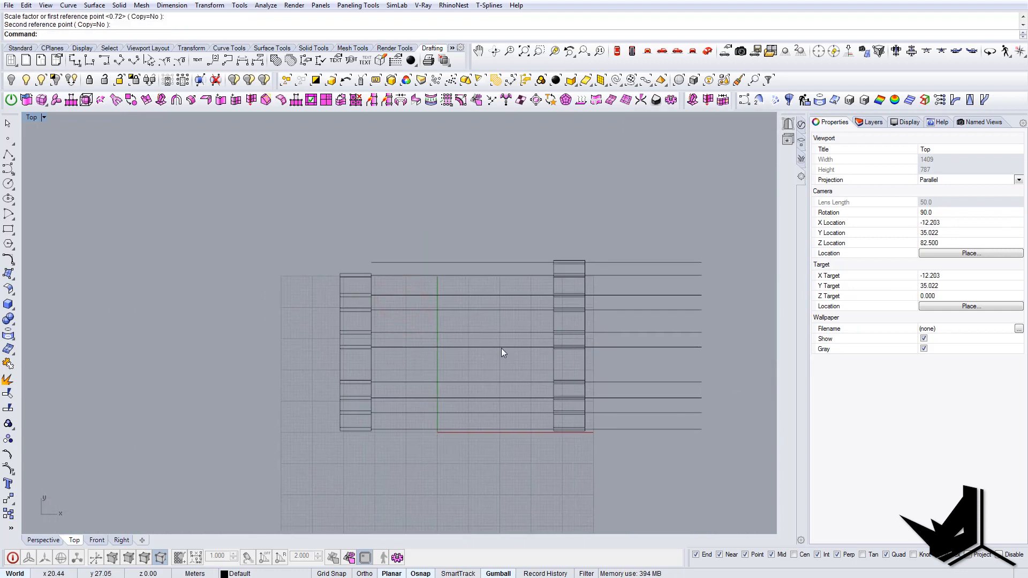
pyautogui.moveTo(493, 464); pyautogui.dragTo(482, 218)
pyautogui.press('Delete')
pyautogui.moveTo(481, 306); pyautogui.dragTo(479, 279, button='right')
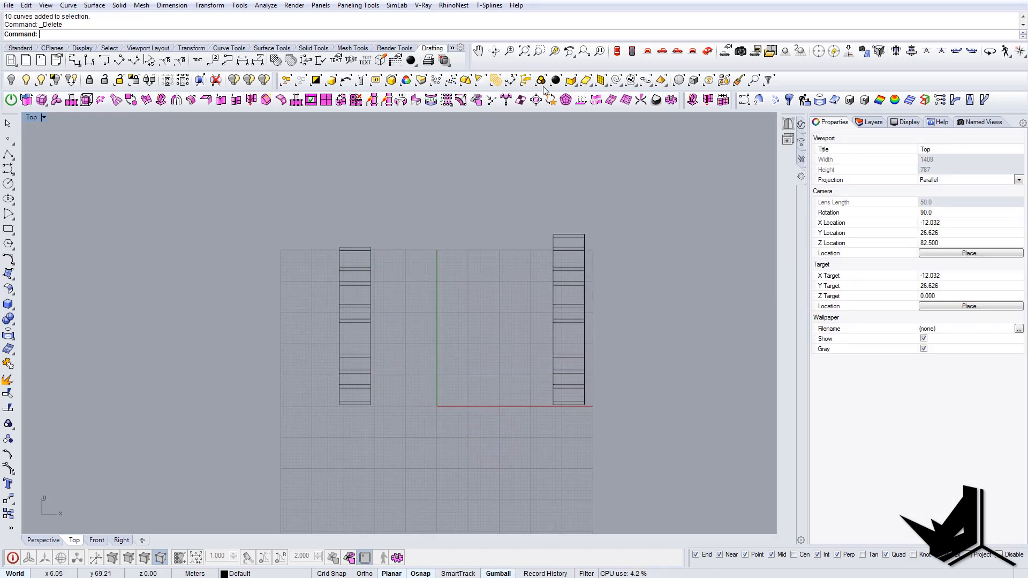
# Switch to the perspective view and select the left block's outline rectangle
pyautogui.click(692, 51)
pyautogui.scroll(5, 368, 327)
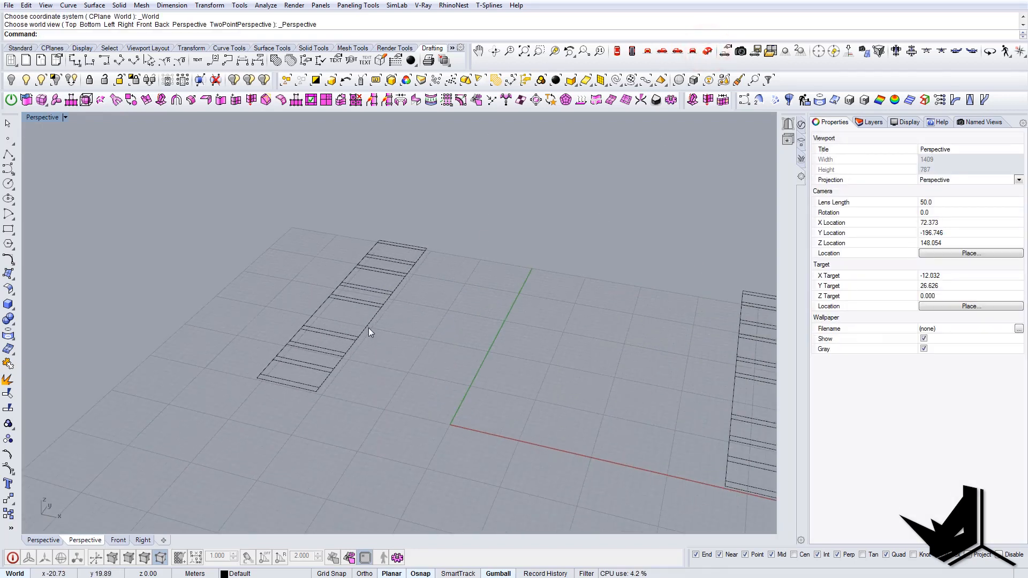
pyautogui.click(367, 326)
pyautogui.scroll(-3, 369, 326)
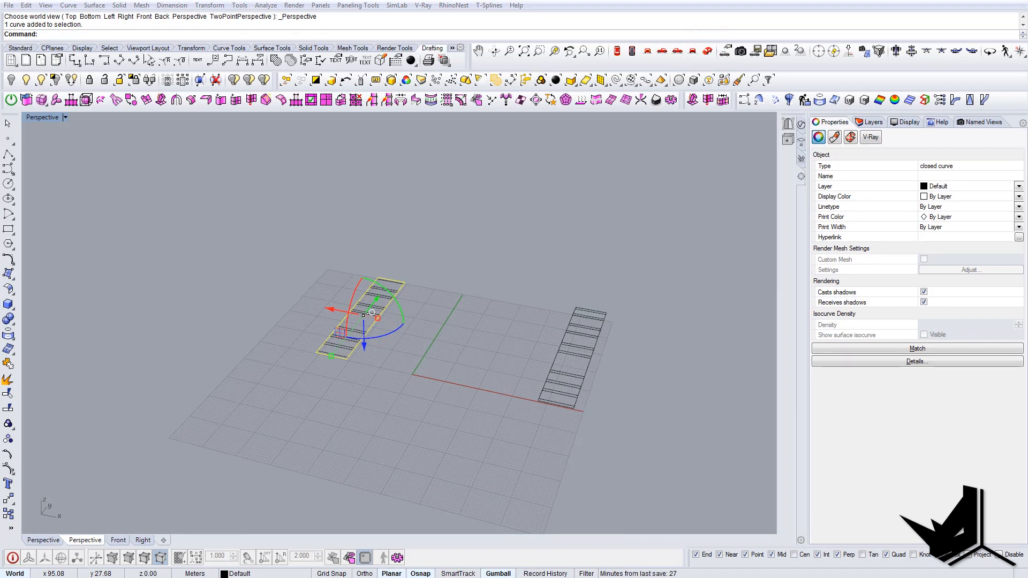
pyautogui.scroll(3, 465, 396)
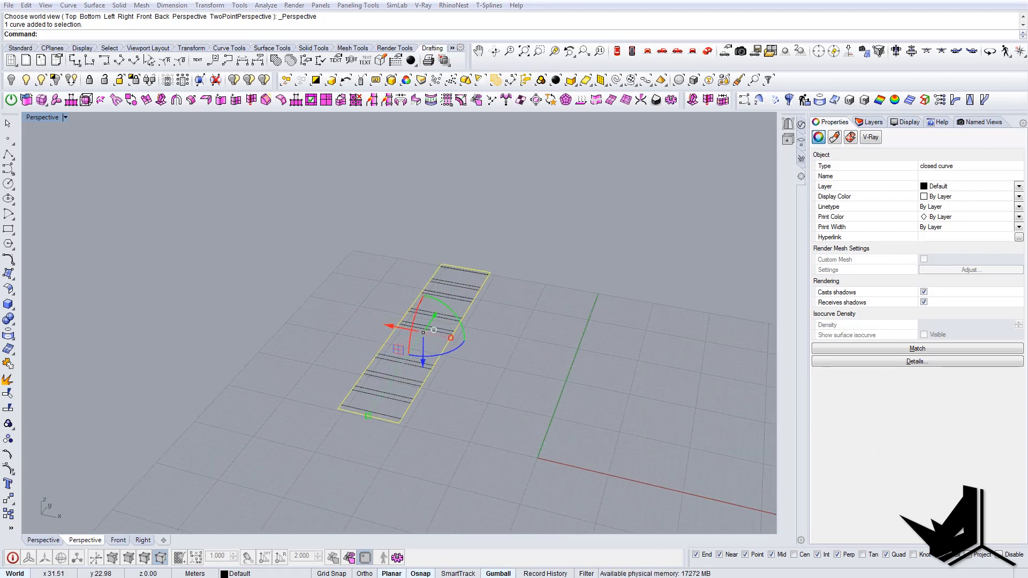
pyautogui.keyDown('shift'); pyautogui.moveTo(624, 408); pyautogui.dragTo(651, 422, button='right'); pyautogui.keyUp('shift')
pyautogui.scroll(2, 511, 418)
pyautogui.keyDown('shift'); pyautogui.moveTo(512, 418); pyautogui.dragTo(500, 415, button='right'); pyautogui.keyUp('shift')
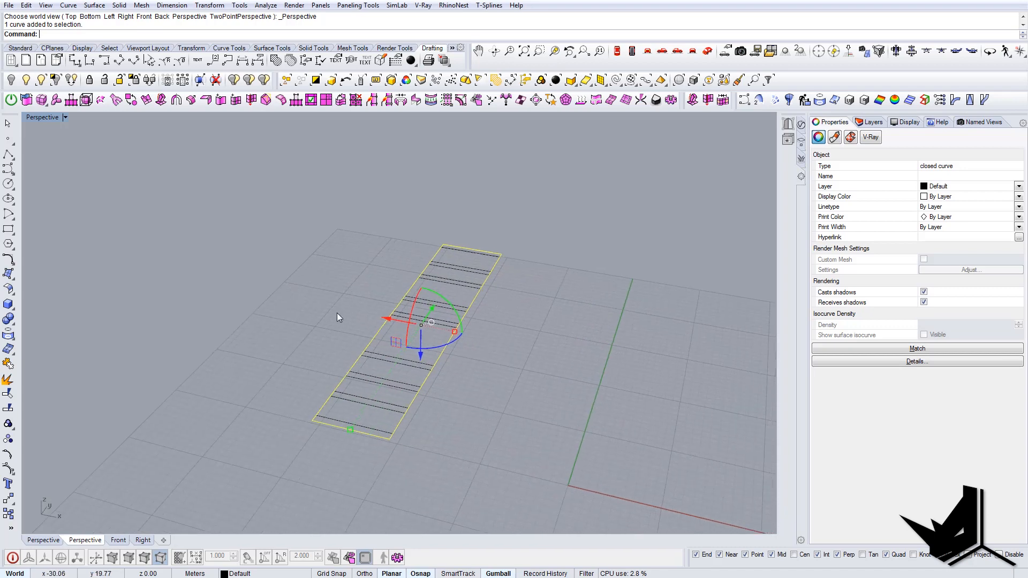
pyautogui.write('EC')
pyautogui.press('Return')
pyautogui.press('Escape')
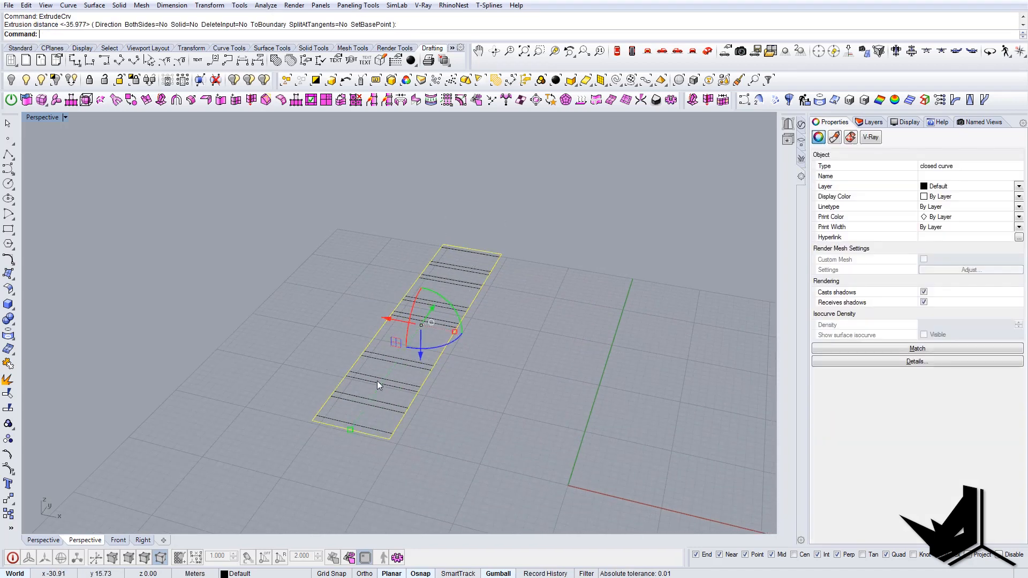
# Copy the left block's outline 13.9 m vertically upward from its front corner
pyautogui.click(382, 442)
pyautogui.click(400, 422)
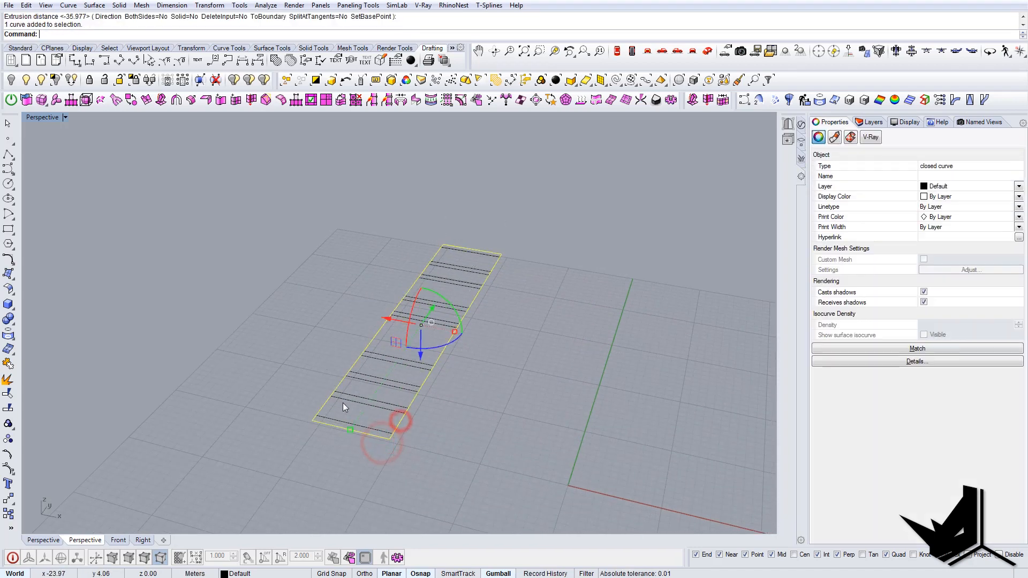
pyautogui.write('copy')
pyautogui.press('Return')
pyautogui.click(312, 423)
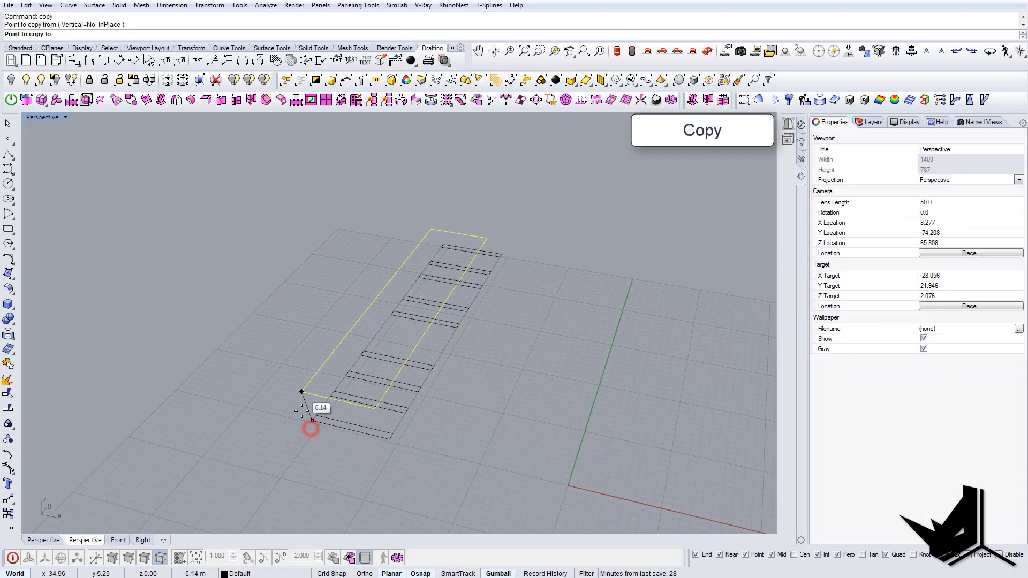
pyautogui.keyDown('ctrl'); pyautogui.click(311, 423); pyautogui.keyUp('ctrl')
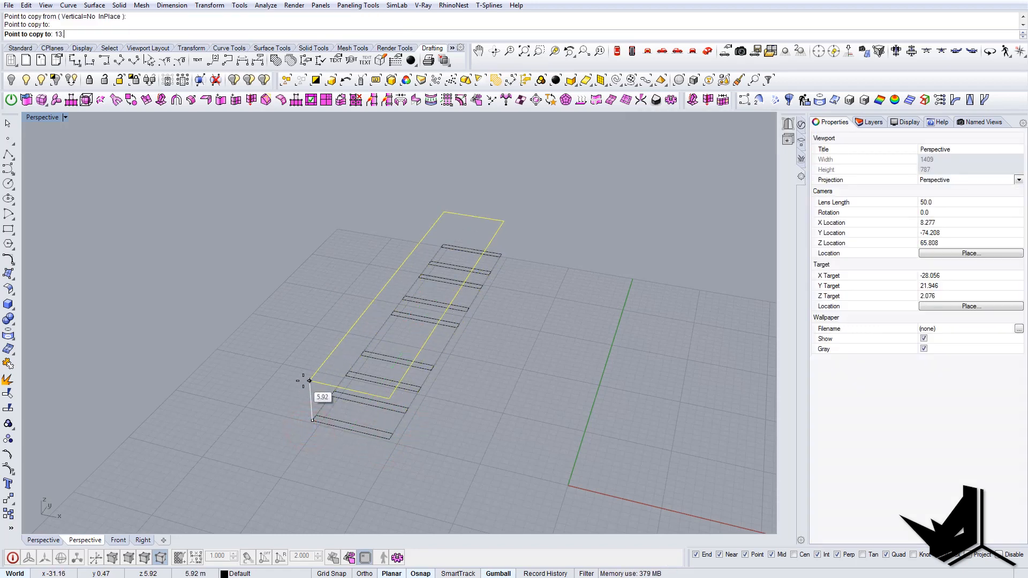
pyautogui.write('13.9')
pyautogui.press('Return')
pyautogui.press('Return')
pyautogui.moveTo(589, 310); pyautogui.dragTo(550, 275, button='right')
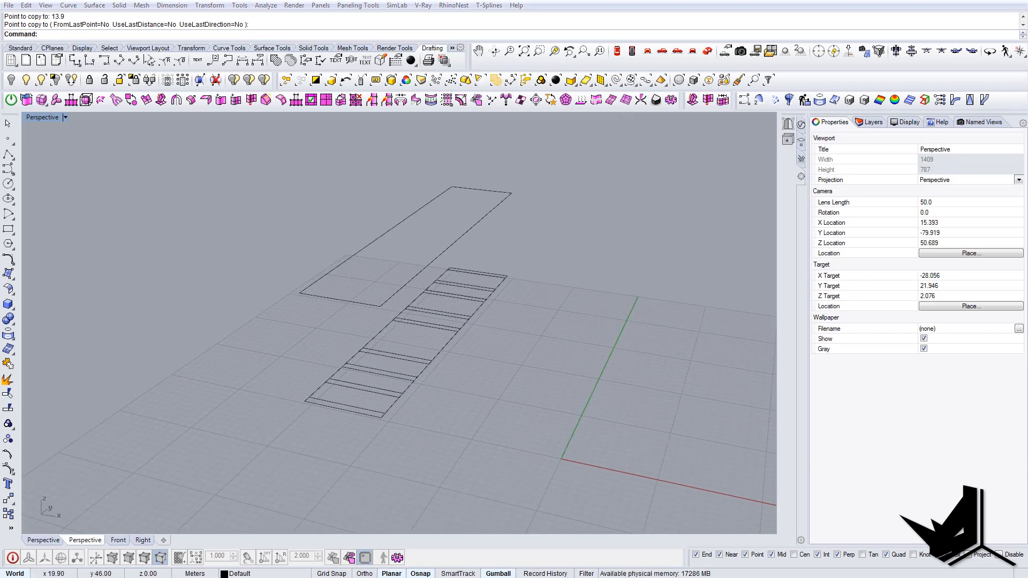
# Extrude the raised outline with ExtrudeCrv by a distance of -0.5 m for the roof slab
pyautogui.moveTo(395, 266); pyautogui.dragTo(420, 235, button='right')
pyautogui.write('EC')
pyautogui.press('Return')
pyautogui.click(439, 187)
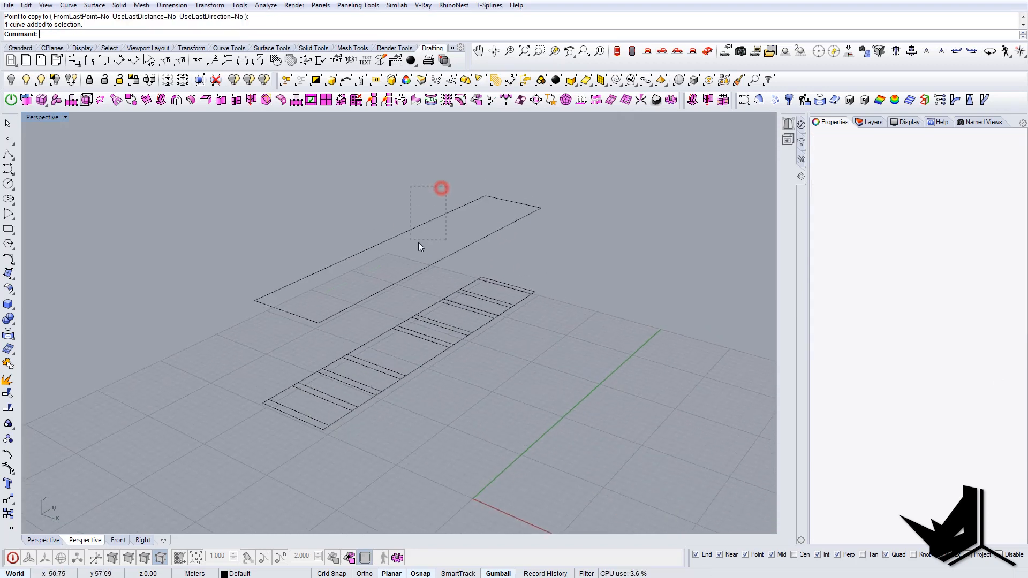
pyautogui.press('Return')
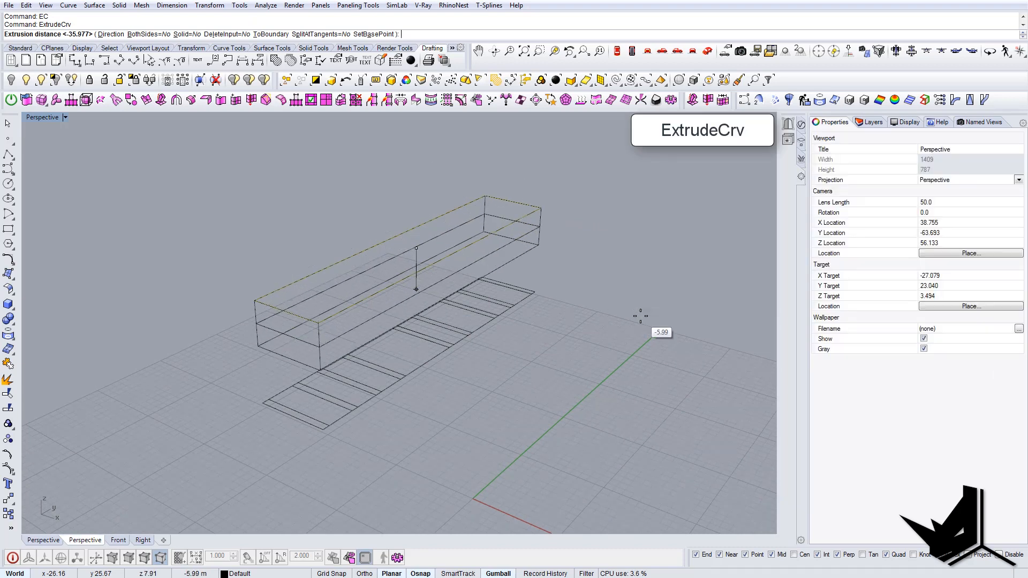
pyautogui.write('-0.5')
pyautogui.press('Return')
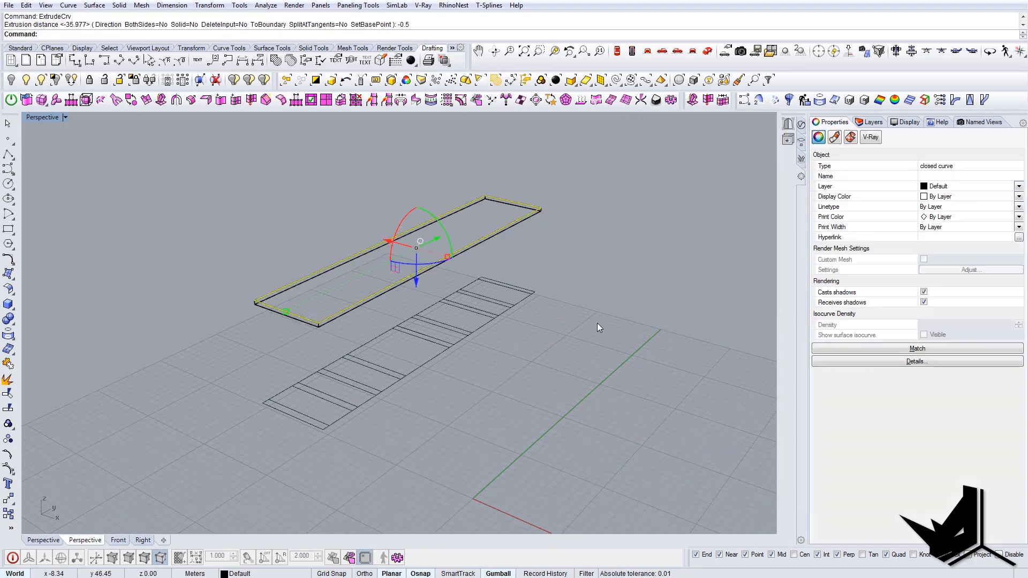
# Cap the open roof extrusion to make a closed slab
pyautogui.write('What')
pyautogui.press('Escape')
pyautogui.click(458, 257)
pyautogui.write('Cap')
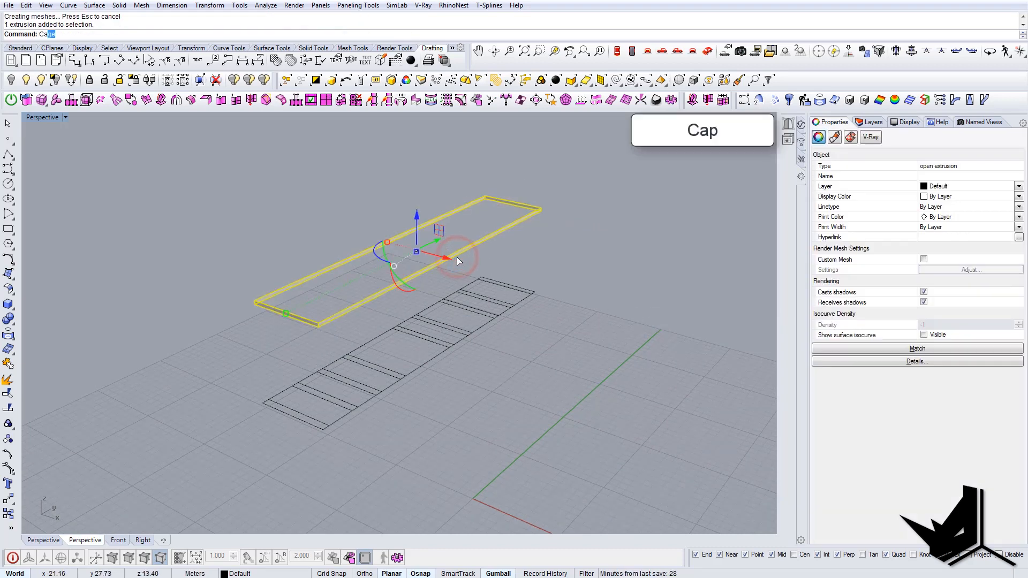
pyautogui.press('Return')
pyautogui.press('Escape')
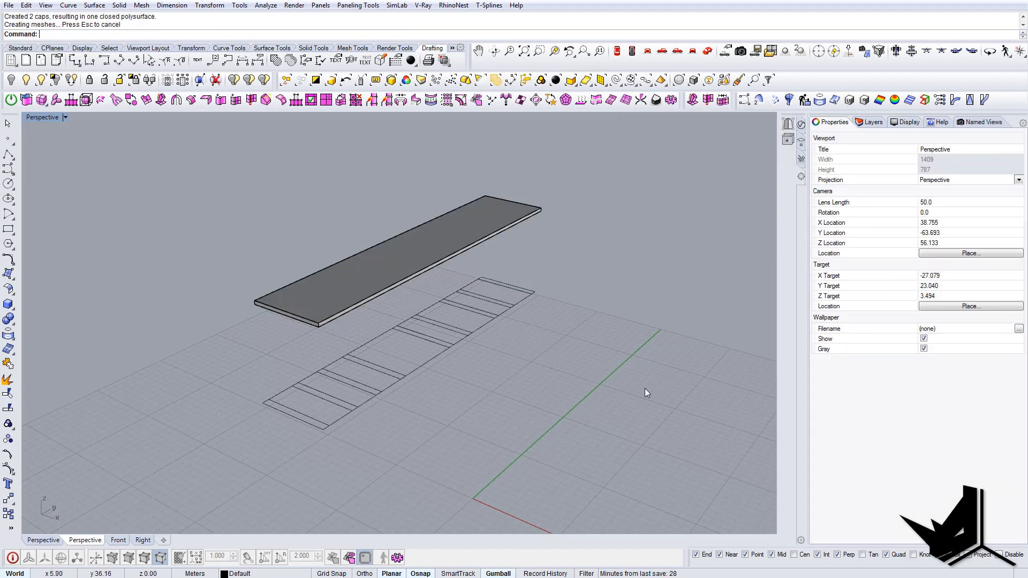
# Extrude the left block's nine thin rectangles upward as walls to the underside of the roof slab
pyautogui.moveTo(356, 369); pyautogui.dragTo(334, 367, button='right')
pyautogui.scroll(3, 284, 416)
pyautogui.click(284, 416)
pyautogui.keyDown('shift'); pyautogui.click(349, 400); pyautogui.keyUp('shift')
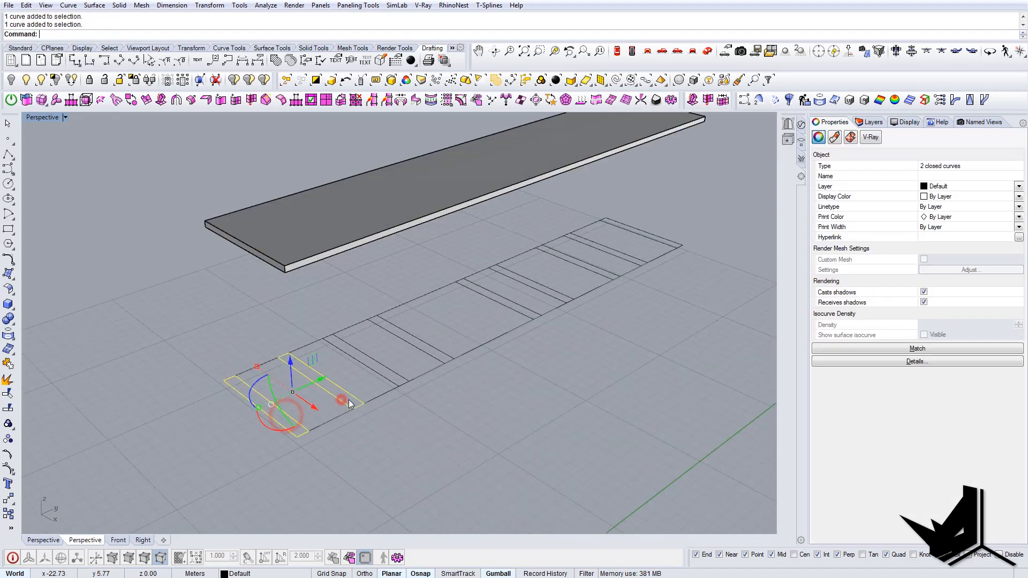
pyautogui.keyDown('shift'); pyautogui.click(382, 377); pyautogui.keyUp('shift')
pyautogui.keyDown('shift'); pyautogui.click(421, 355); pyautogui.keyUp('shift')
pyautogui.moveTo(519, 311); pyautogui.dragTo(468, 295, button='right')
pyautogui.keyDown('shift'); pyautogui.moveTo(468, 298); pyautogui.dragTo(465, 233); pyautogui.keyUp('shift')
pyautogui.moveTo(488, 235)
pyautogui.mouseDown(button='right')
pyautogui.moveTo(471, 247)
pyautogui.moveTo(591, 230)
pyautogui.mouseUp(button='right')
pyautogui.write('EC')
pyautogui.press('Return')
pyautogui.click(367, 244)
# Cap the nine open wall extrusions under the roof slab to make closed solids
pyautogui.moveTo(615, 219); pyautogui.dragTo(372, 212)
pyautogui.write('Ca')
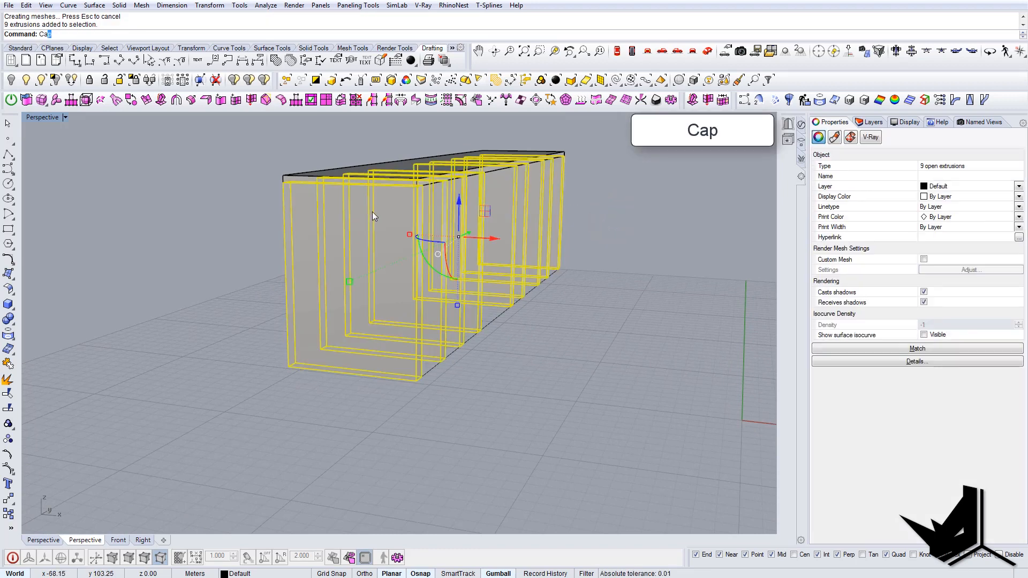
pyautogui.write('p')
pyautogui.press('Return')
pyautogui.press('Escape')
# Draw a long rectangle on the ground from the first wall's inner face to the last wall's inner front corner
pyautogui.moveTo(432, 218); pyautogui.dragTo(402, 279, button='right')
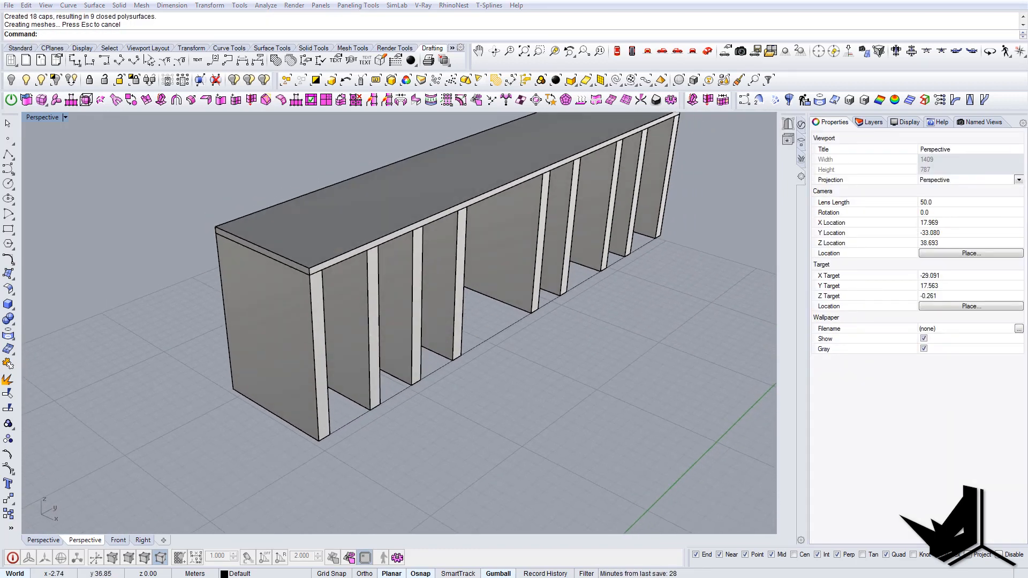
pyautogui.keyDown('shift'); pyautogui.moveTo(398, 359); pyautogui.dragTo(384, 389, button='right'); pyautogui.keyUp('shift')
pyautogui.moveTo(384, 388); pyautogui.dragTo(323, 418, button='right')
pyautogui.write('Rectangle')
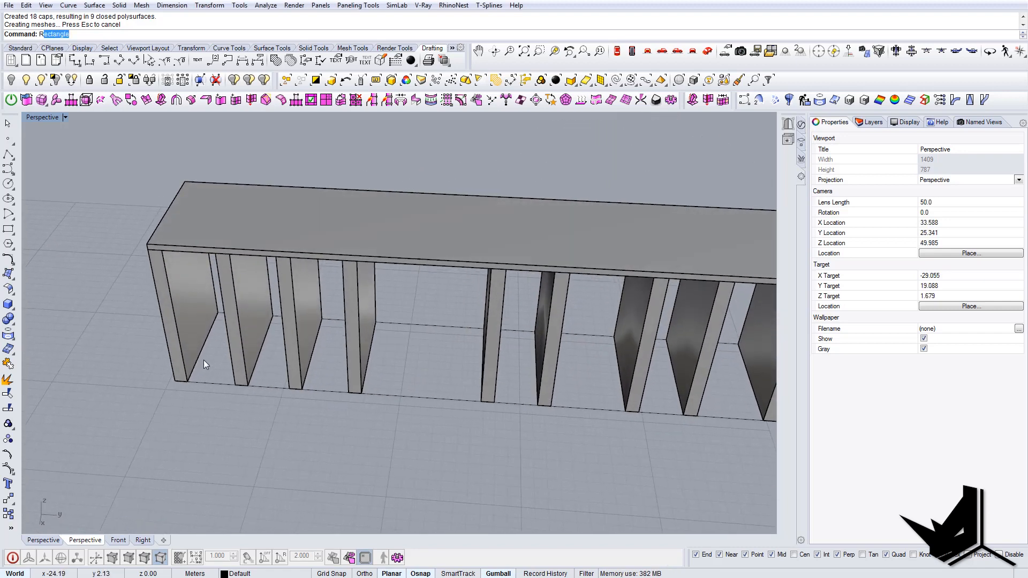
pyautogui.press('Return')
pyautogui.click(201, 359)
pyautogui.scroll(-4, 493, 413)
pyautogui.scroll(4, 566, 413)
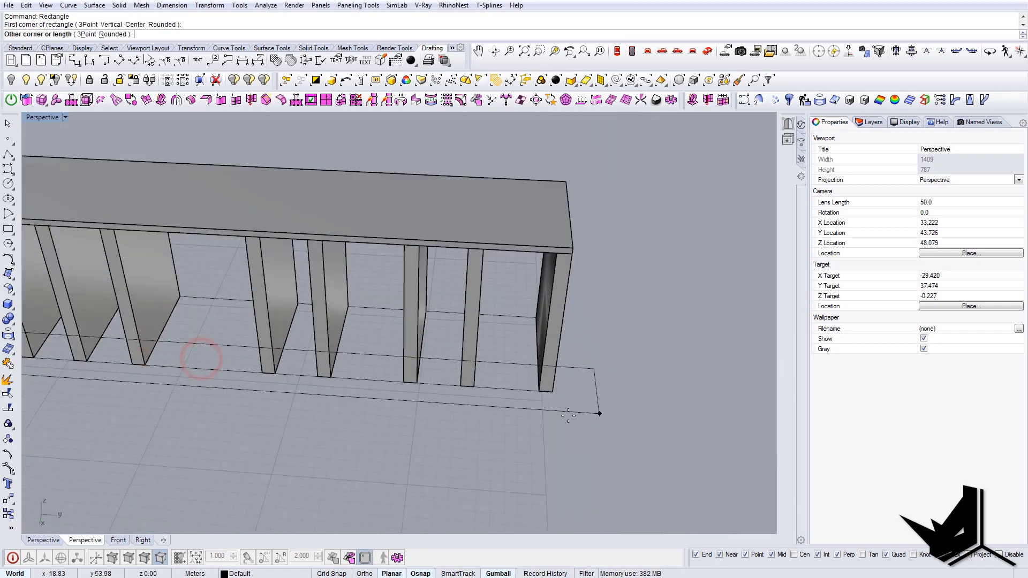
pyautogui.click(538, 391)
# Scale the long ground rectangle in one direction with Scale1D to a width of 1.1 m
pyautogui.moveTo(521, 353); pyautogui.dragTo(515, 367)
pyautogui.write('S1')
pyautogui.press('Return')
pyautogui.click(513, 367)
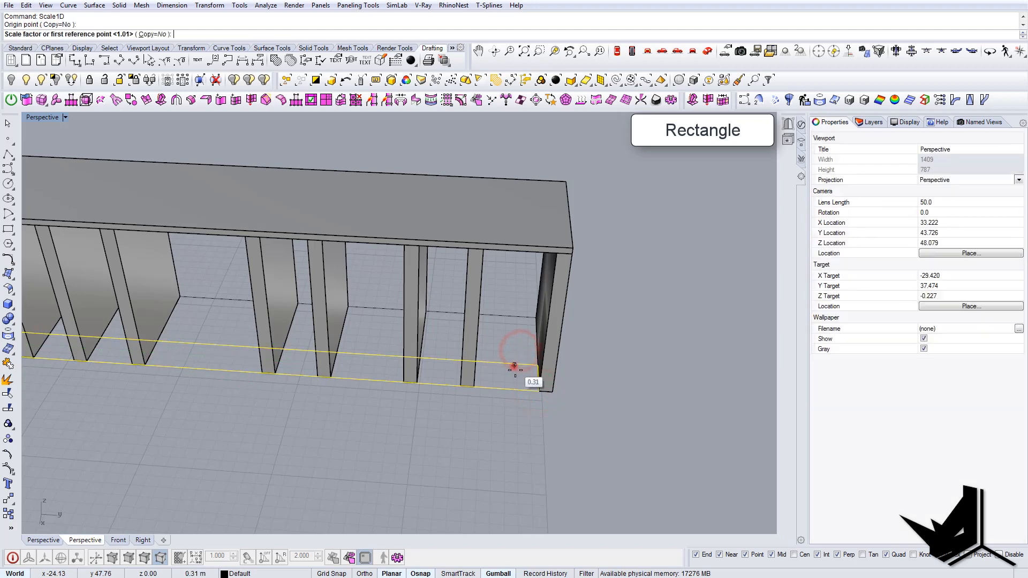
pyautogui.click(515, 389)
pyautogui.write('1.1')
pyautogui.press('Return')
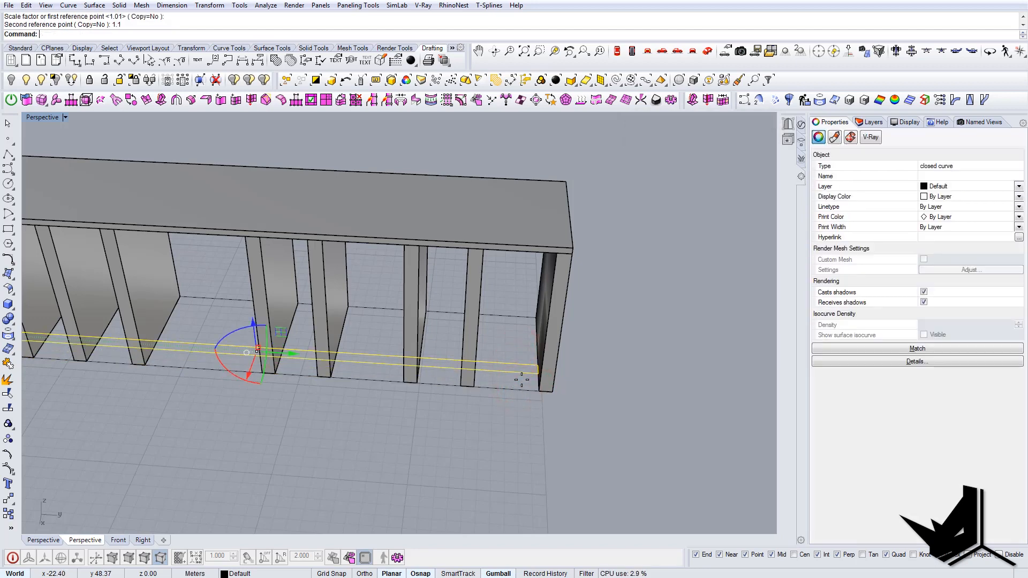
# Move the long ground rectangle 2.9 m inward, away from the block's front edge
pyautogui.moveTo(493, 366); pyautogui.dragTo(542, 367, button='right')
pyautogui.press('Escape')
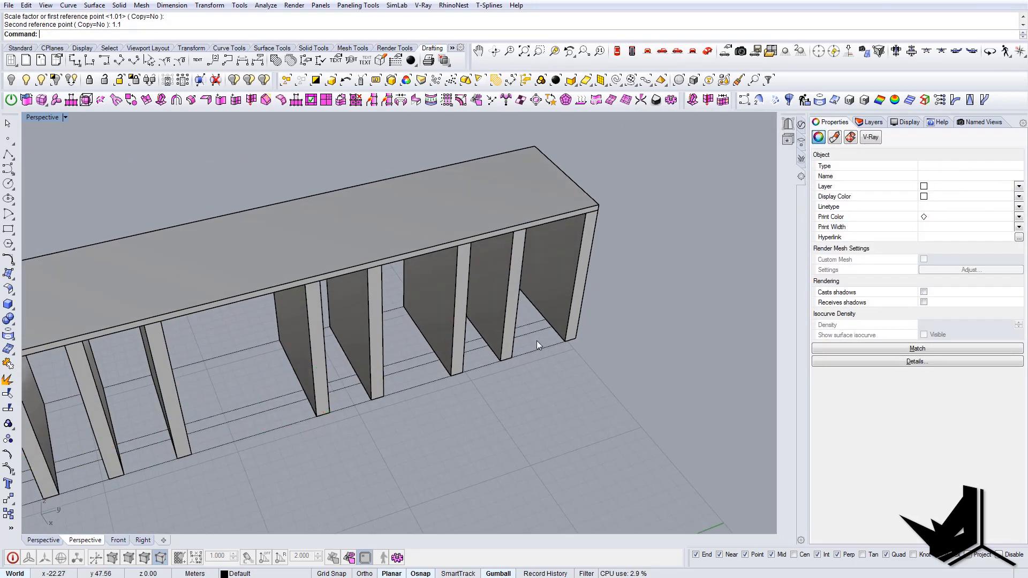
pyautogui.click(535, 335)
pyautogui.moveTo(536, 338); pyautogui.dragTo(547, 348)
pyautogui.rightClick(545, 344)
pyautogui.click(545, 344)
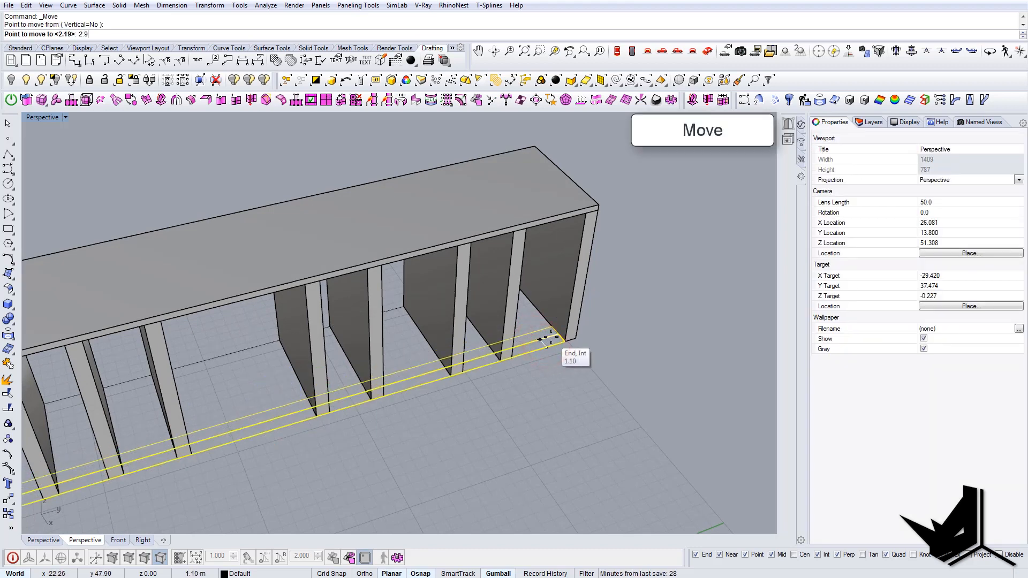
pyautogui.press('Return')
pyautogui.click(550, 334)
pyautogui.press('Escape')
# Extrude the long ground rectangle upward to the underside of the roof slab, forming the lengthwise wall
pyautogui.click(535, 324)
pyautogui.write('EC')
pyautogui.press('Return')
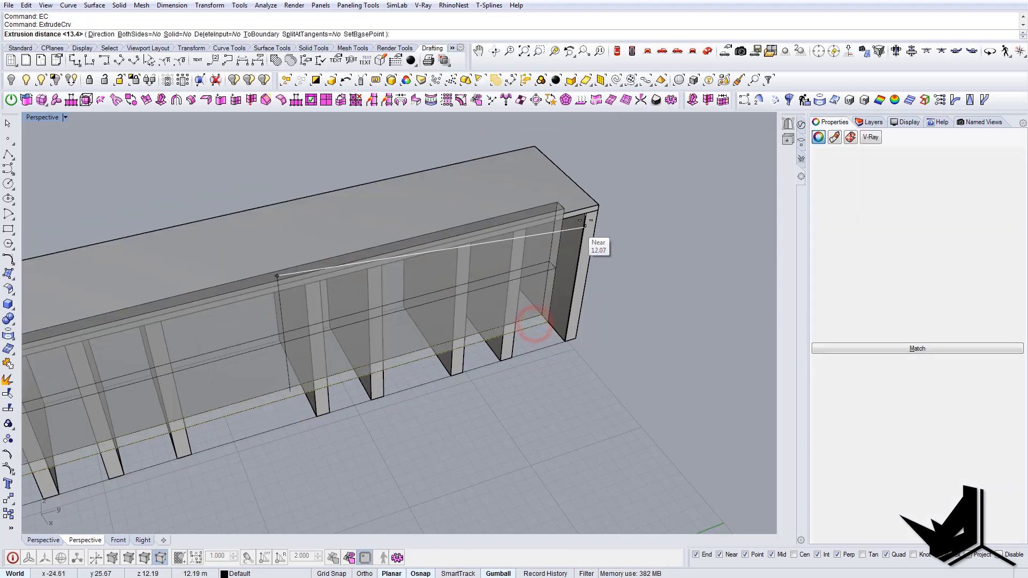
pyautogui.click(589, 209)
pyautogui.press('Escape')
# Hide the nearest end wall of the block so the construction behind it is exposed
pyautogui.moveTo(376, 285); pyautogui.dragTo(440, 250, button='right')
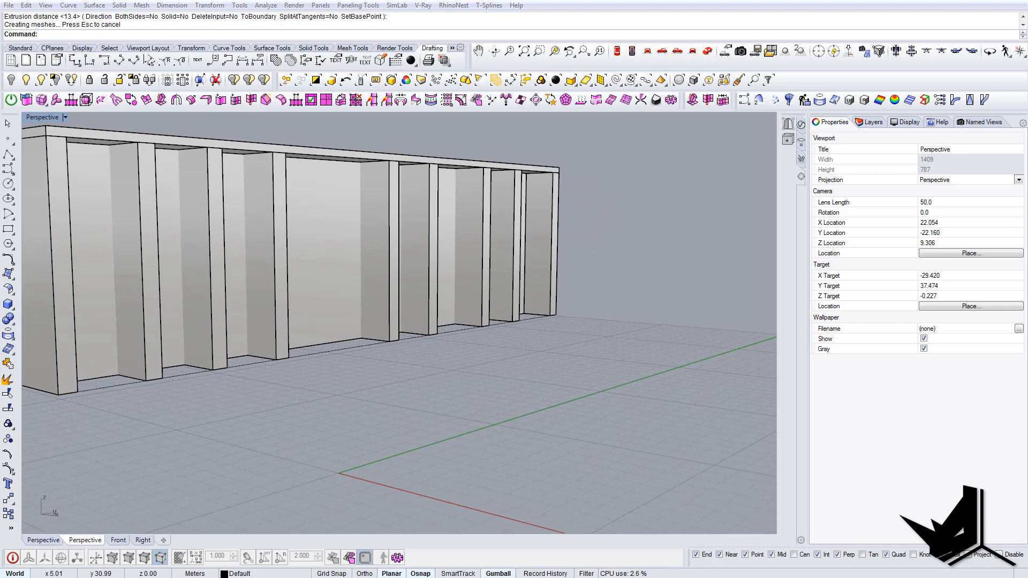
pyautogui.moveTo(767, 407); pyautogui.dragTo(670, 289, button='right')
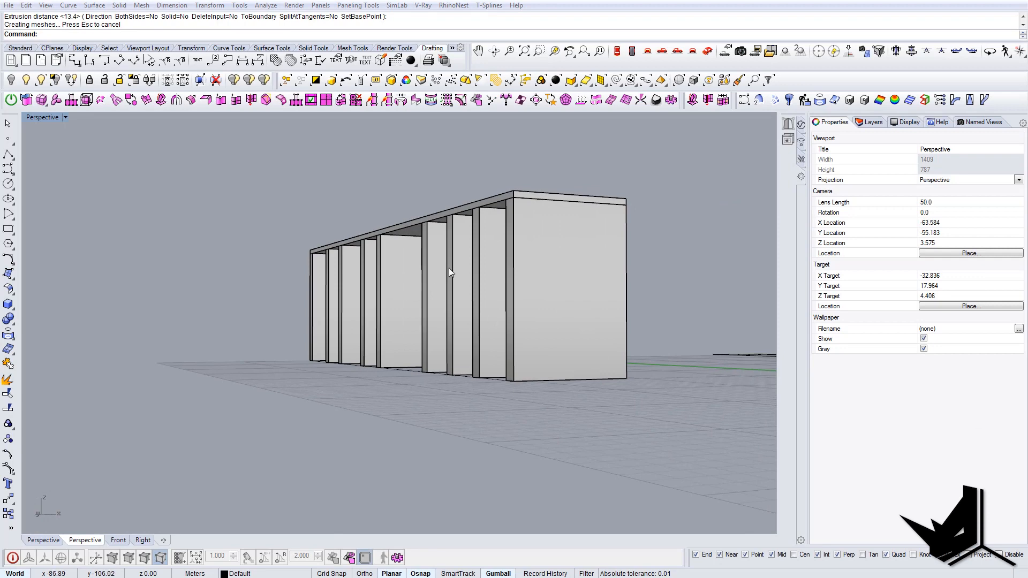
pyautogui.moveTo(449, 267)
pyautogui.mouseDown(button='right')
pyautogui.moveTo(404, 243)
pyautogui.moveTo(496, 280)
pyautogui.moveTo(425, 287)
pyautogui.moveTo(595, 270)
pyautogui.moveTo(592, 251)
pyautogui.moveTo(577, 250)
pyautogui.moveTo(442, 278)
pyautogui.mouseUp(button='right')
pyautogui.click(577, 250)
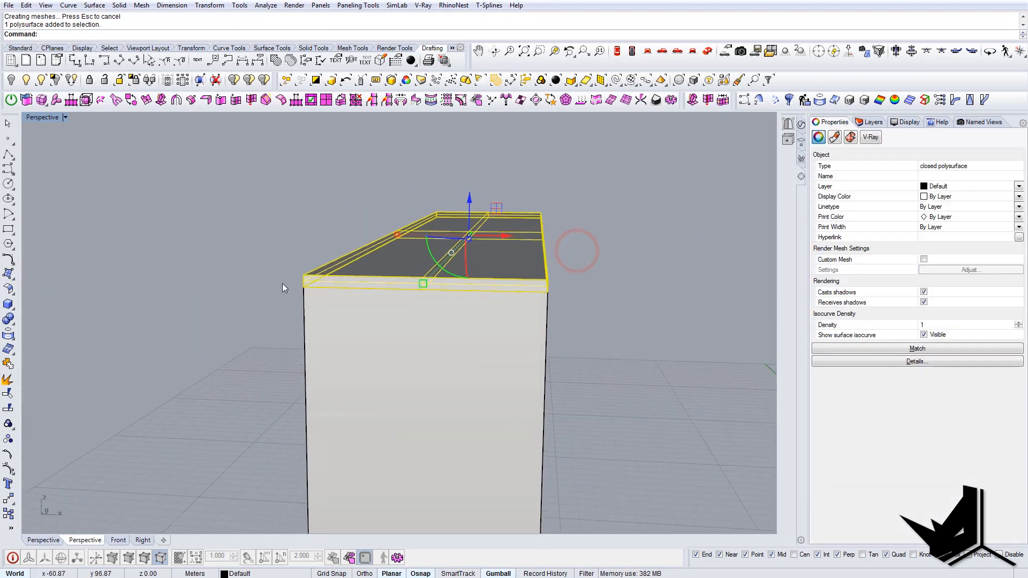
pyautogui.scroll(3, 283, 285)
pyautogui.click(358, 323)
pyautogui.click(10, 81)
# Copy the roof slab 0.5 m straight down so the copy sits directly beneath the original
pyautogui.moveTo(401, 317)
pyautogui.mouseDown(button='right')
pyautogui.moveTo(391, 299)
pyautogui.moveTo(401, 307)
pyautogui.mouseUp(button='right')
pyautogui.click(358, 205)
pyautogui.write('c')
pyautogui.press('Return')
pyautogui.click(300, 194)
pyautogui.click(299, 218)
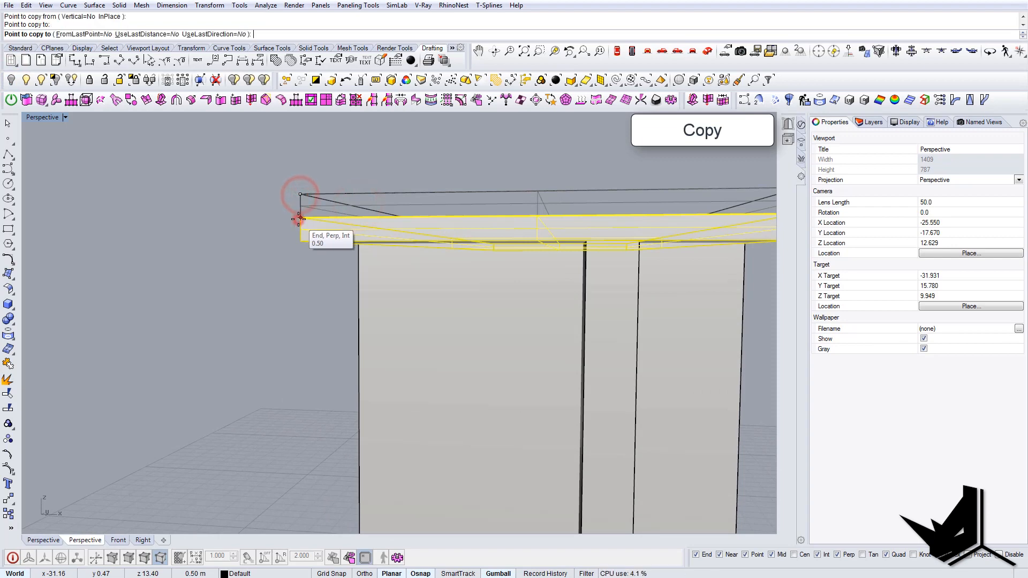
pyautogui.press('Return')
# Scale the copied slab in one direction with Scale1D to a width of 6 m, ending at the lengthwise wall's face
pyautogui.click(311, 232)
pyautogui.write('sc1')
pyautogui.press('Return')
pyautogui.click(301, 240)
pyautogui.scroll(-4, 310, 243)
pyautogui.moveTo(311, 244); pyautogui.dragTo(342, 258, button='right')
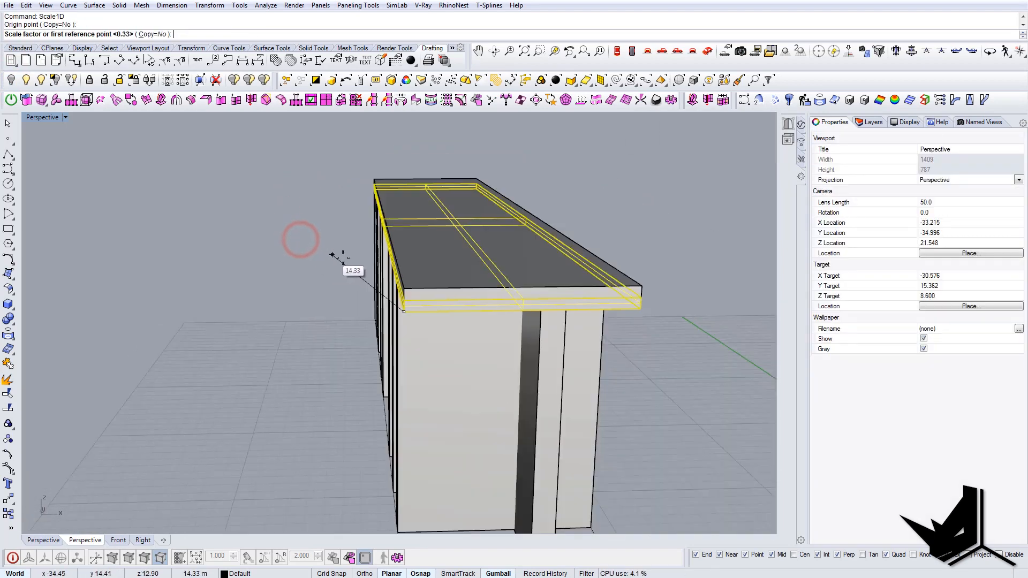
pyautogui.click(644, 317)
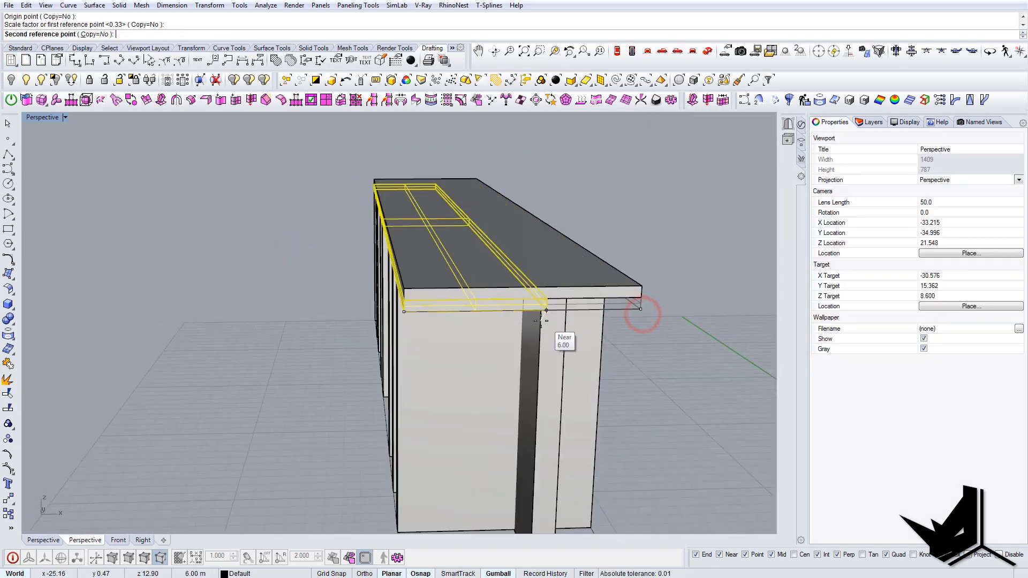
pyautogui.click(546, 310)
pyautogui.scroll(-3, 535, 460)
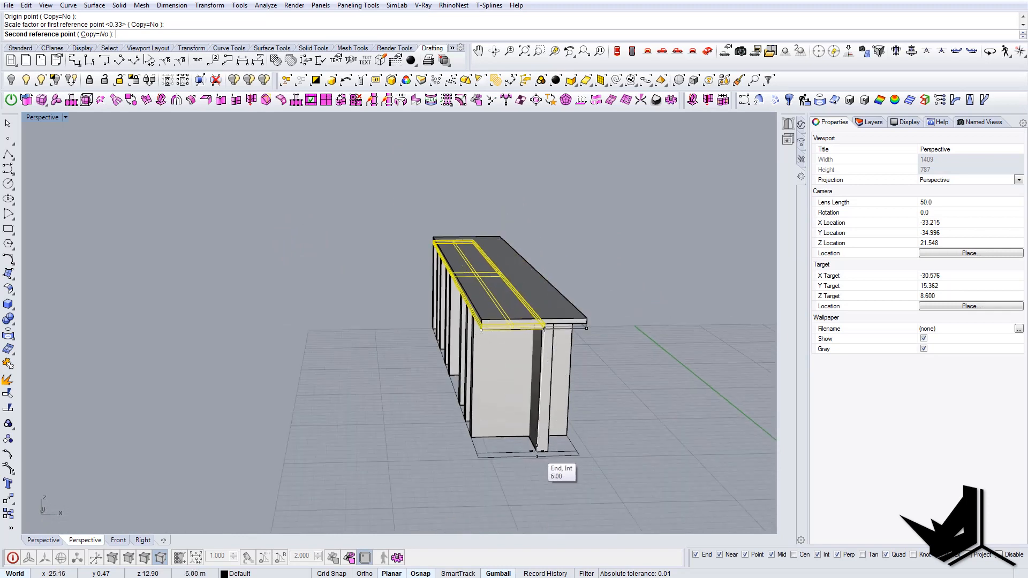
pyautogui.moveTo(537, 451); pyautogui.dragTo(515, 374, button='right')
pyautogui.scroll(5, 508, 288)
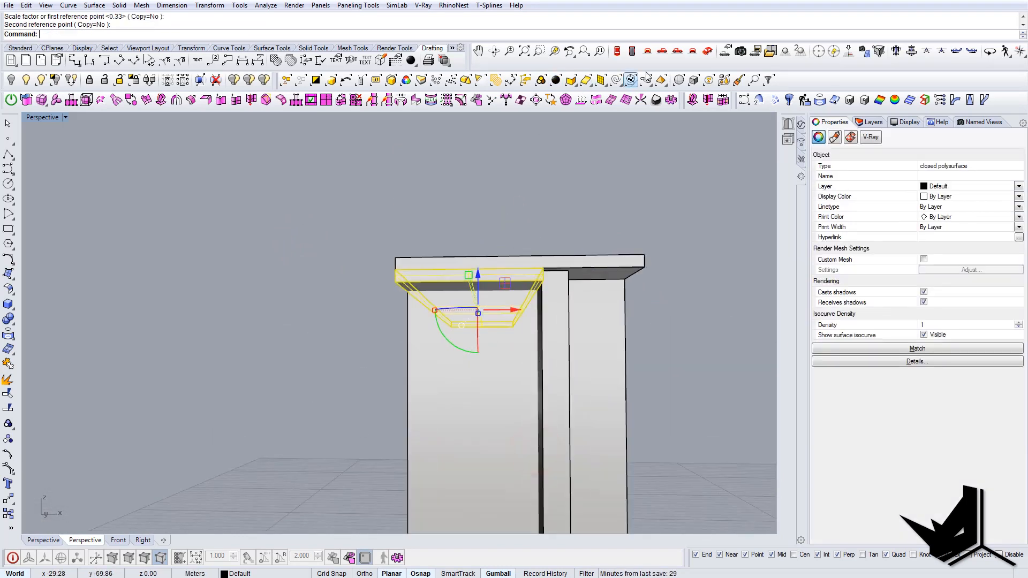
# Using solid control points in a wireframe front view, lower the narrowed slab's bottom edge beside the lengthwise wall to about z 12 m
pyautogui.click(662, 52)
pyautogui.click(677, 51)
pyautogui.click(693, 52)
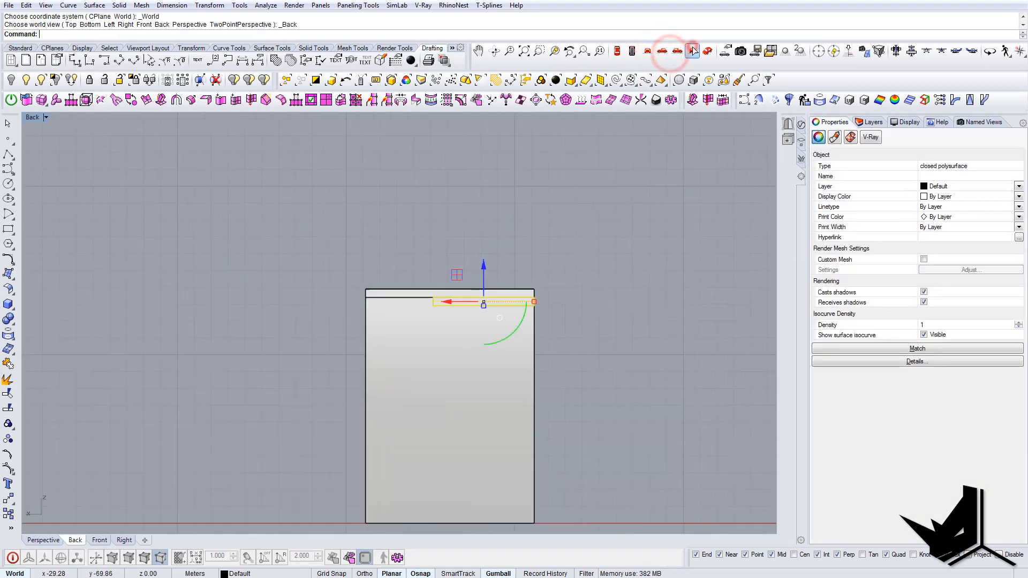
pyautogui.click(635, 52)
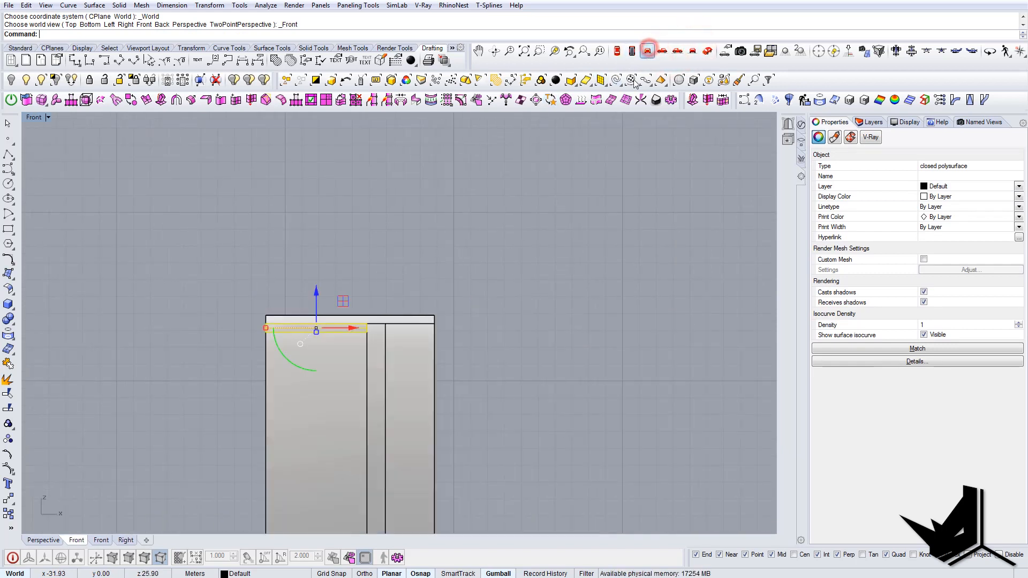
pyautogui.write('SolidPtOn')
pyautogui.press('Return')
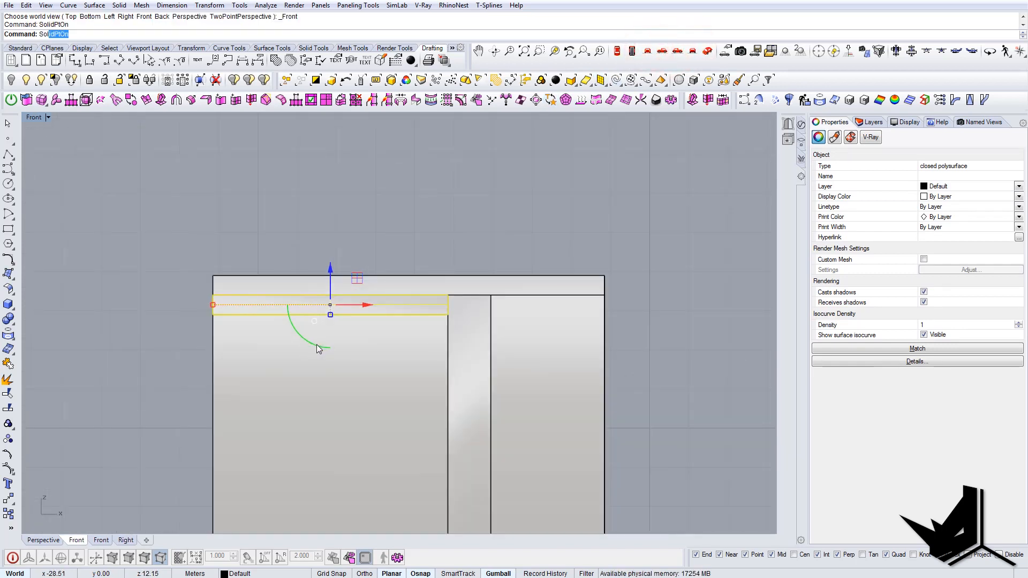
pyautogui.write('wf')
pyautogui.press('Return')
pyautogui.scroll(6, 438, 313)
pyautogui.moveTo(431, 313); pyautogui.dragTo(478, 336)
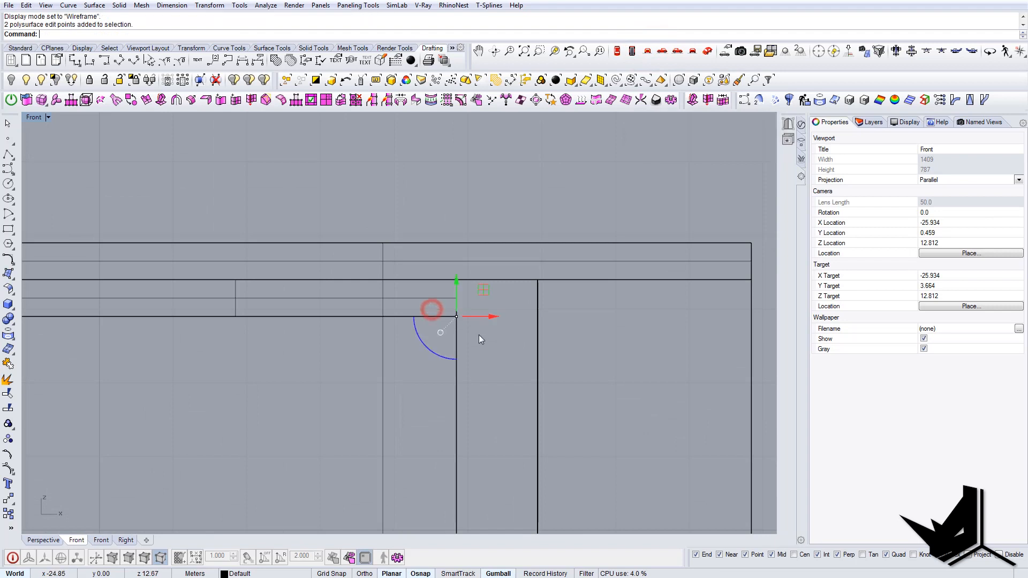
pyautogui.scroll(-3, 479, 335)
pyautogui.moveTo(469, 298); pyautogui.dragTo(470, 321)
pyautogui.press('Escape')
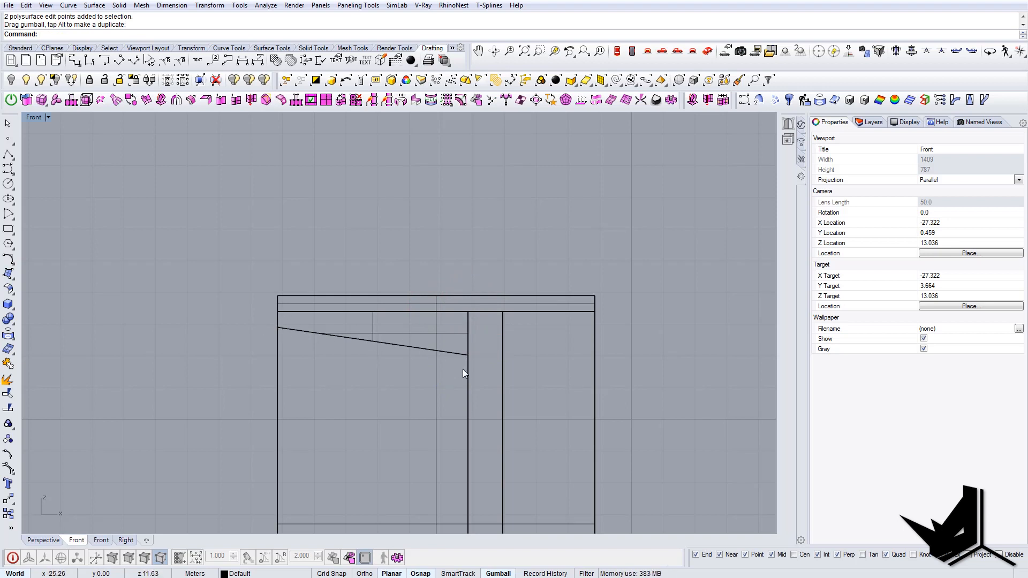
# Draw a long line from the slab's upper outer corner through its lowered corner, and move it along its slope past the outer edge
pyautogui.write('l')
pyautogui.press('Return')
pyautogui.click(278, 311)
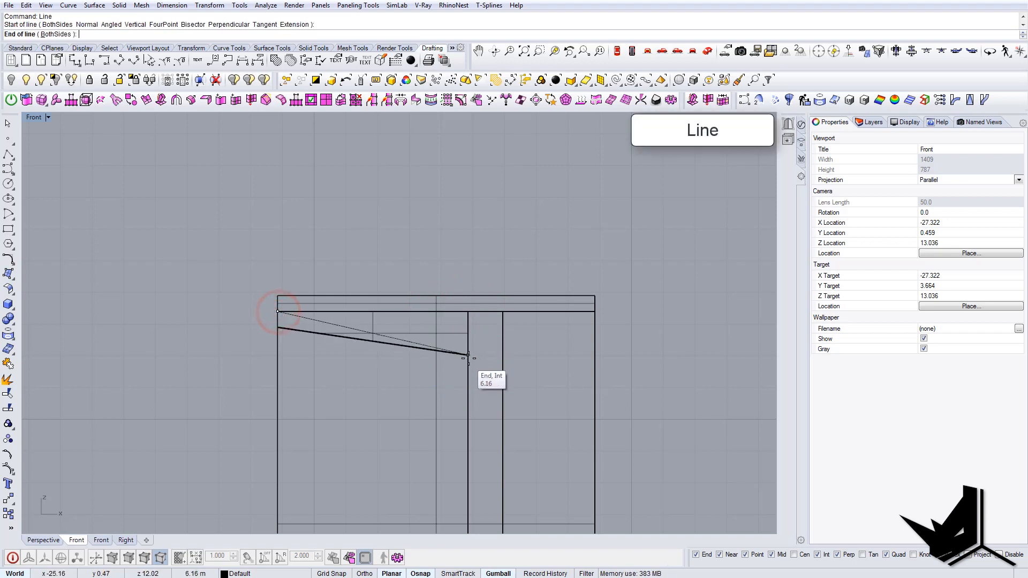
pyautogui.scroll(-6, 482, 367)
pyautogui.click(676, 408)
pyautogui.rightClick(677, 408)
pyautogui.press('Escape')
pyautogui.moveTo(660, 379); pyautogui.dragTo(635, 416)
pyautogui.write('m')
pyautogui.press('Return')
pyautogui.click(643, 402)
pyautogui.click(613, 393)
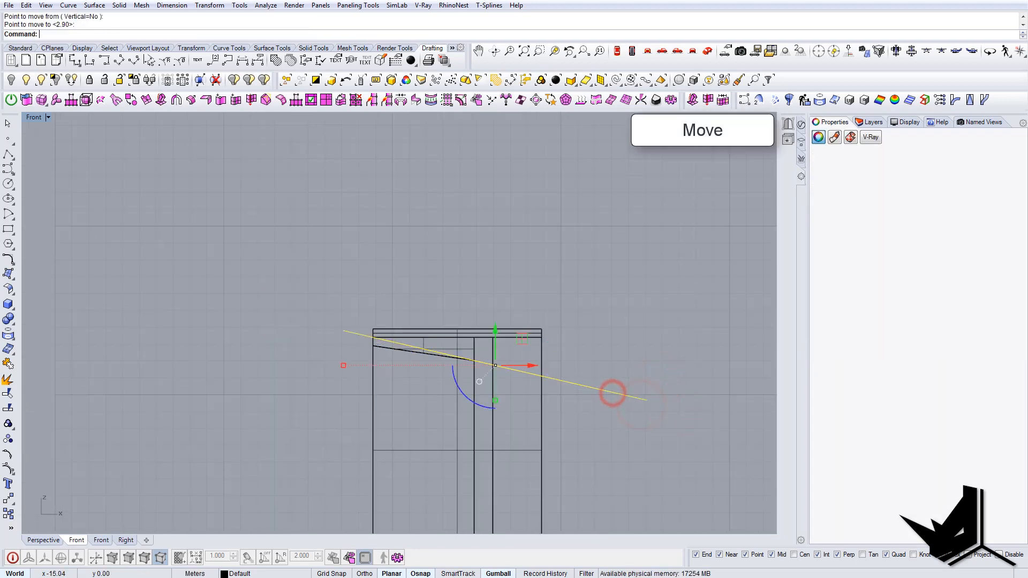
# In perspective, reset the construction plane to World Top and extrude the sloped line into a surface spanning the block's full length
pyautogui.click(711, 55)
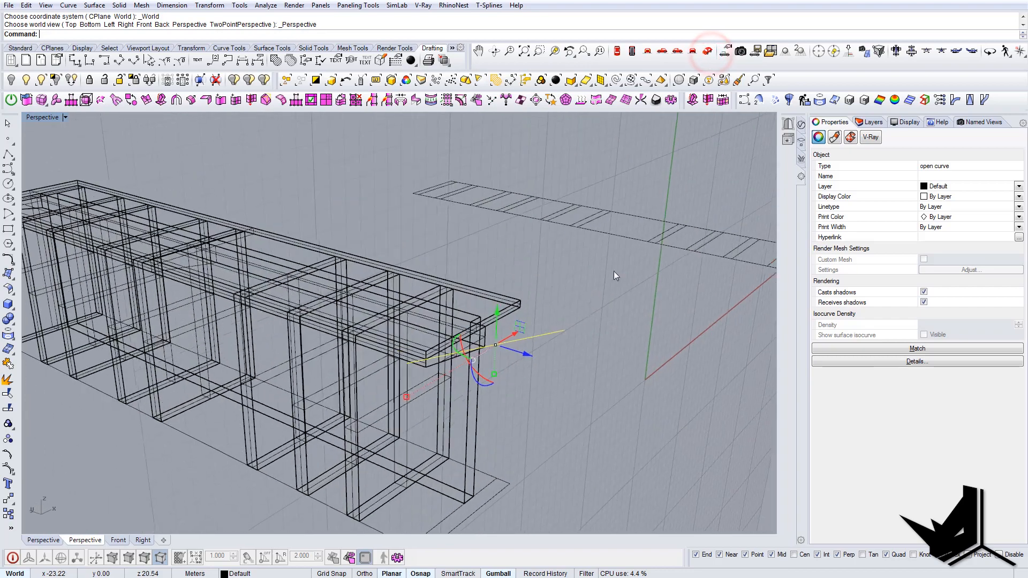
pyautogui.click(53, 48)
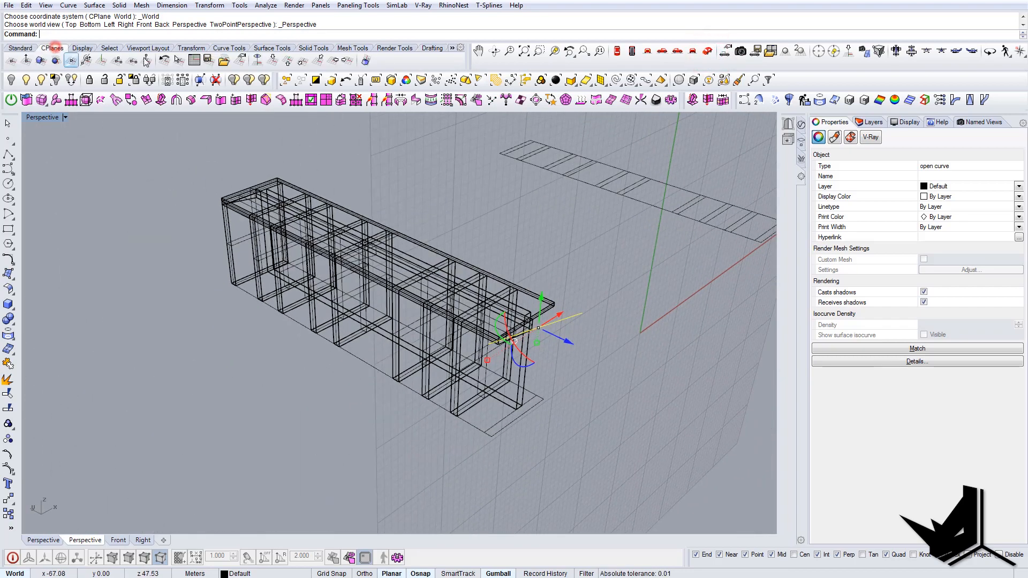
pyautogui.click(273, 59)
pyautogui.moveTo(674, 365); pyautogui.dragTo(271, 194)
pyautogui.hotkey('ctrl', 'alt', 's')
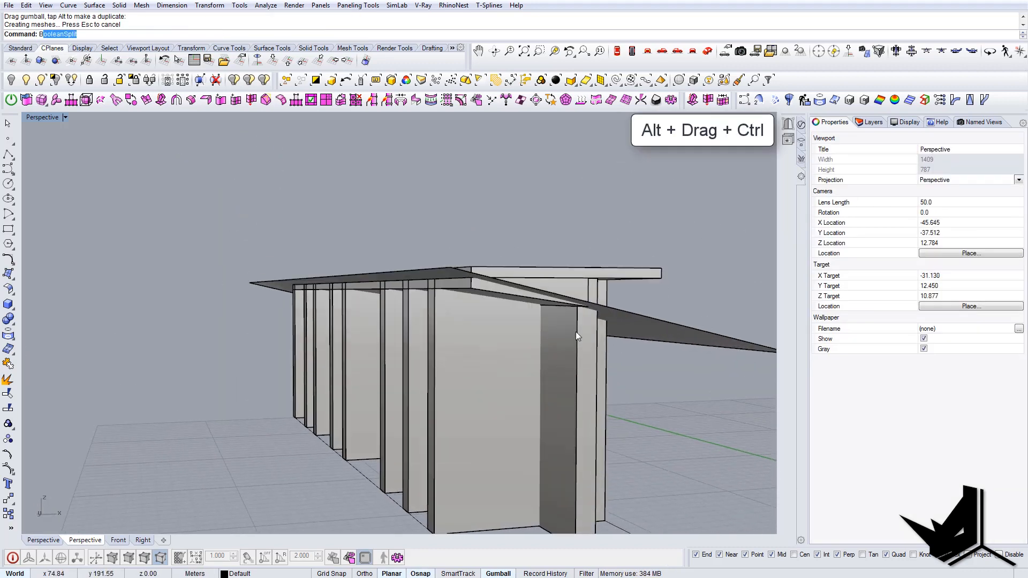
# Split the lowered slab with the sloped surface using BooleanSplit
pyautogui.write('booleansplit')
pyautogui.press('Return')
pyautogui.click(486, 288)
pyautogui.press('Return')
pyautogui.click(671, 345)
pyautogui.press('Return')
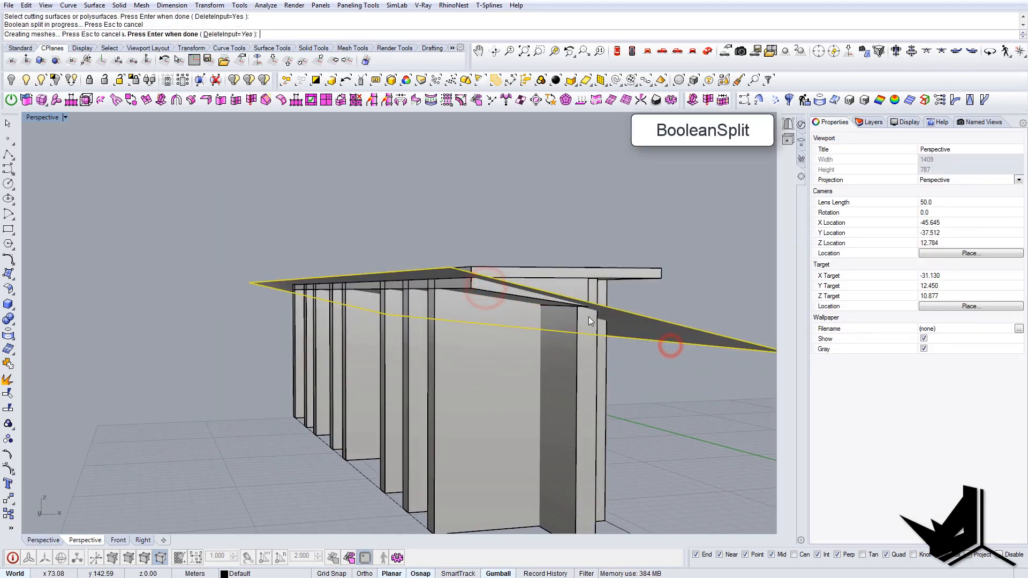
# Delete the lower piece of the split slab, the sloped cutting surface and its guide line
pyautogui.click(489, 291)
pyautogui.press('Delete')
pyautogui.click(663, 331)
pyautogui.press('Delete')
pyautogui.moveTo(664, 332); pyautogui.dragTo(738, 365, button='right')
pyautogui.click(740, 376)
pyautogui.press('Delete')
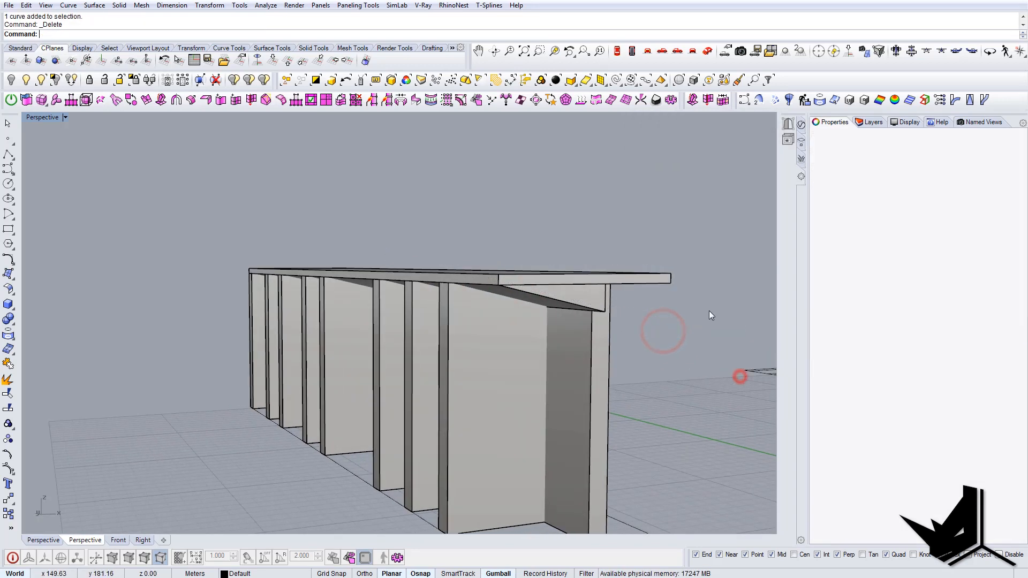
# Show the hidden end wall again
pyautogui.moveTo(709, 311); pyautogui.dragTo(435, 240, button='right')
pyautogui.click(44, 80)
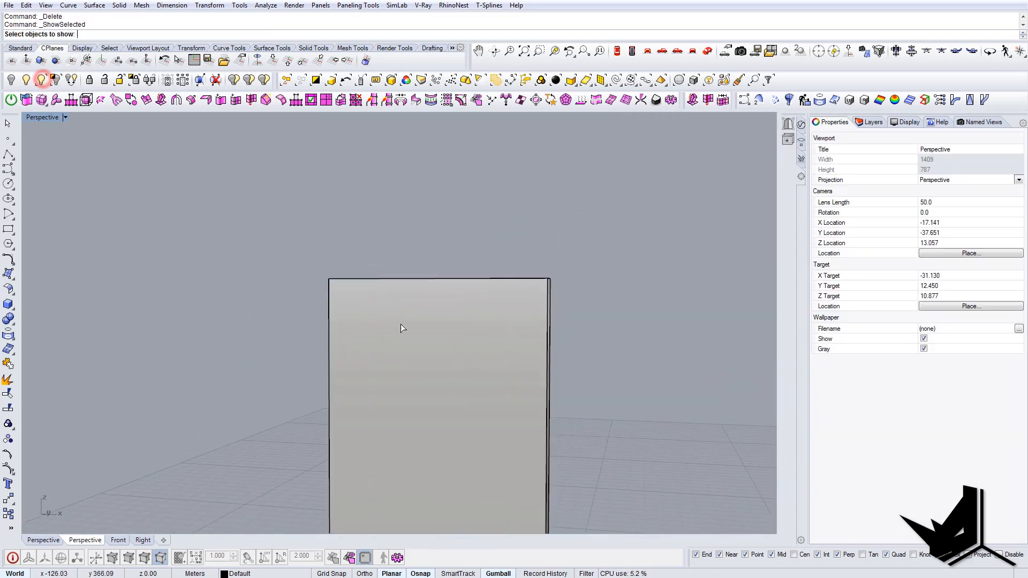
pyautogui.moveTo(401, 328); pyautogui.dragTo(275, 317, button='right')
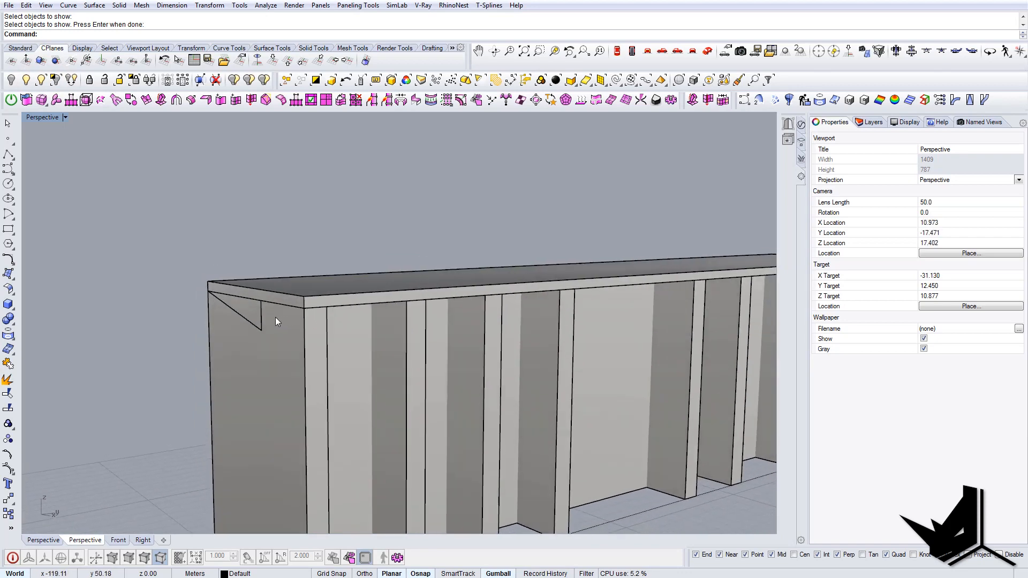
# Shorten the sloped wedge lengthwise with Scale1D so its far end meets the inner face of the far end wall
pyautogui.click(260, 307)
pyautogui.moveTo(345, 351); pyautogui.dragTo(342, 374, button='right')
pyautogui.write('SC')
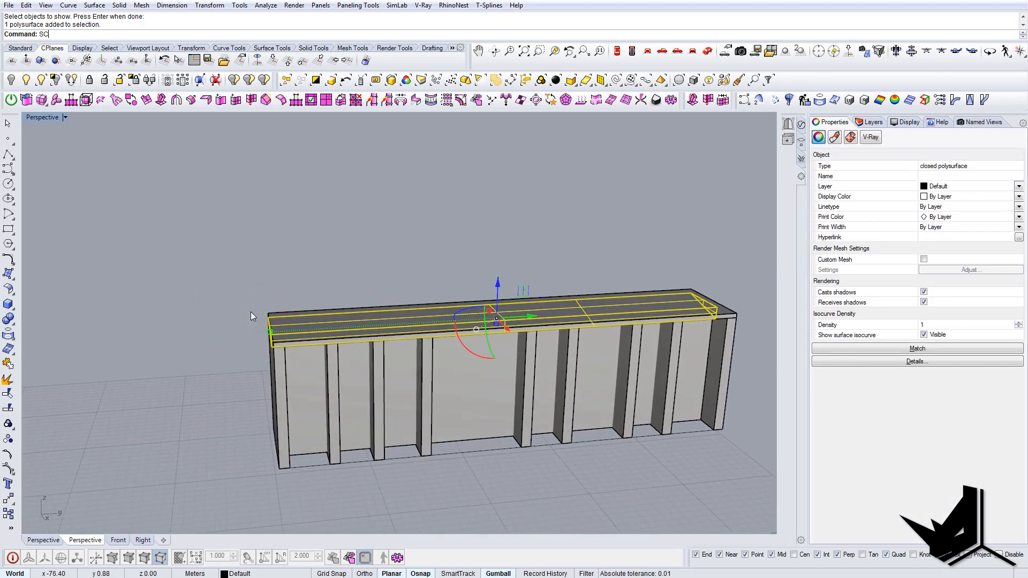
pyautogui.click(265, 321)
pyautogui.moveTo(572, 360); pyautogui.dragTo(506, 360, button='right')
pyautogui.scroll(4, 747, 345)
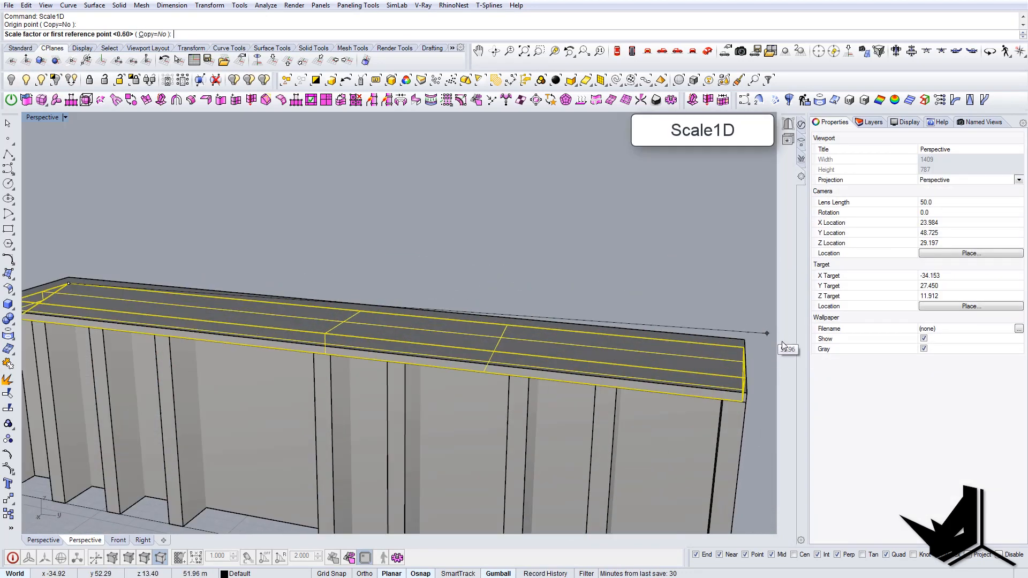
pyautogui.click(743, 347)
pyautogui.click(725, 348)
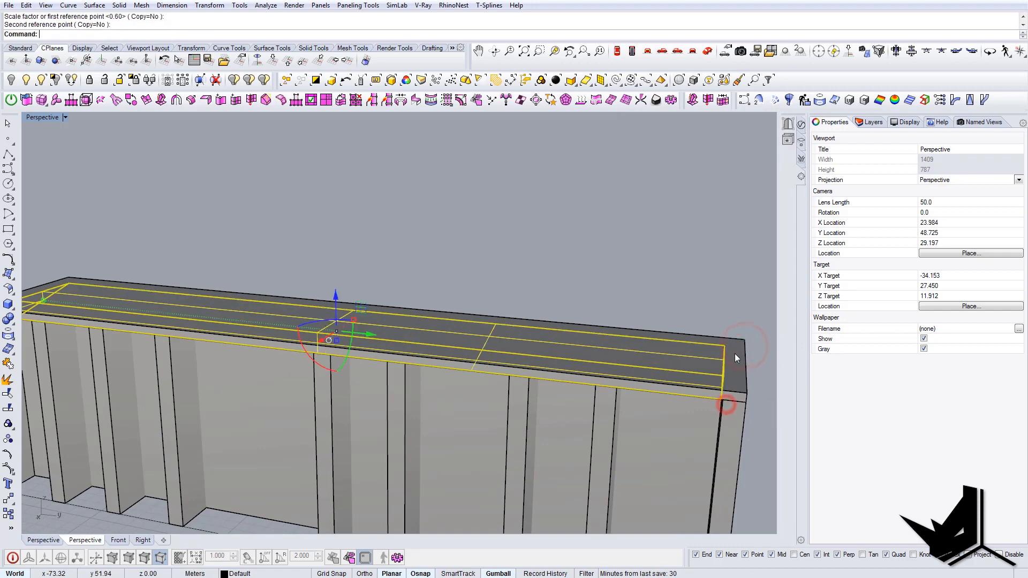
# Shorten the sloped wedge at its opposite end with Scale1D to the inner face of the restored end wall
pyautogui.scroll(-6, 725, 348)
pyautogui.scroll(8, 296, 315)
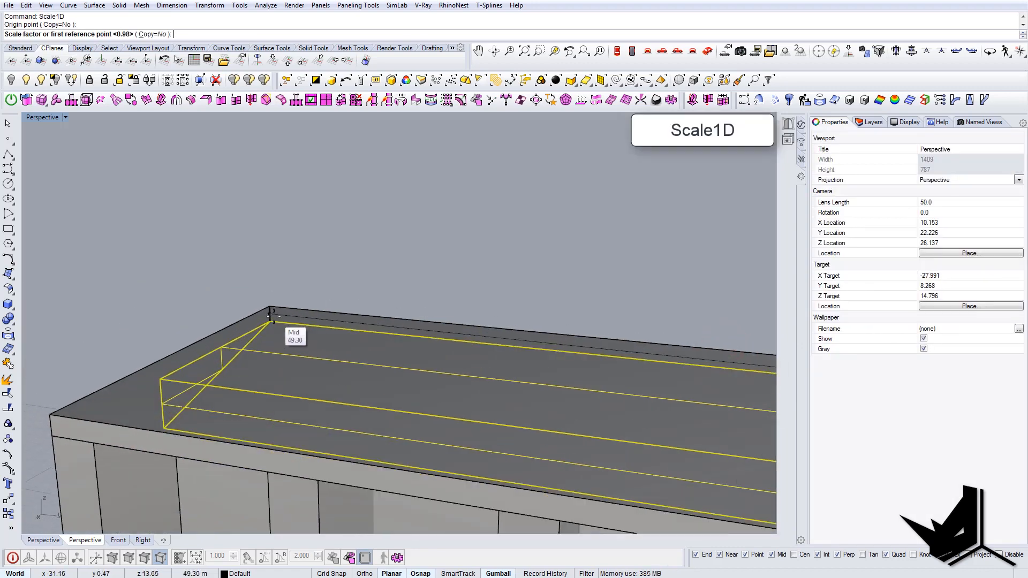
pyautogui.click(270, 321)
pyautogui.click(96, 435)
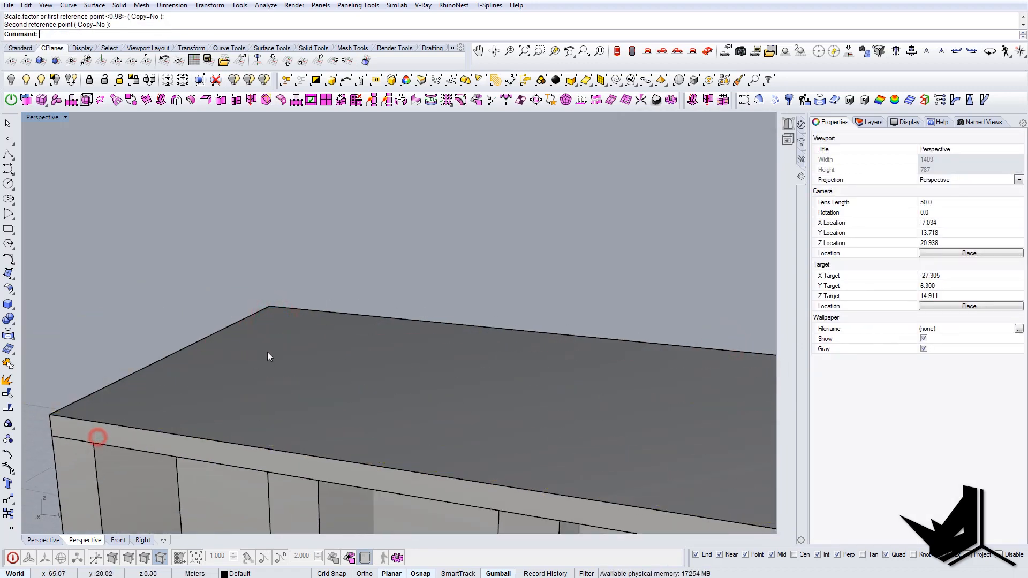
# Scale the seven intermediate cross walls in depth with Scale1D from their rear edge so they stop at the lengthwise wall
pyautogui.moveTo(267, 352); pyautogui.dragTo(343, 423, button='right')
pyautogui.click(330, 409)
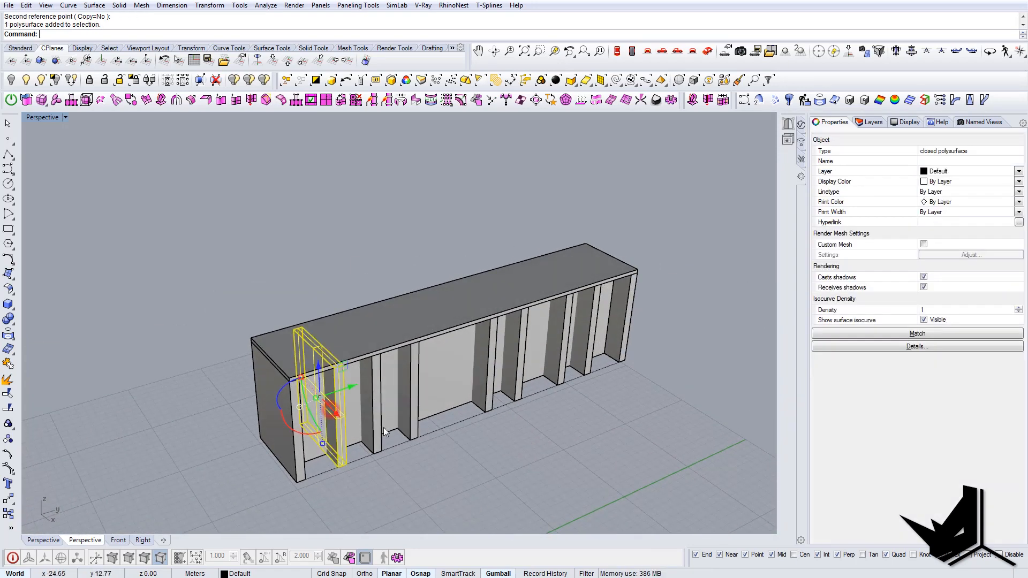
pyautogui.keyDown('shift'); pyautogui.click(377, 426); pyautogui.keyUp('shift')
pyautogui.keyDown('shift'); pyautogui.click(413, 415); pyautogui.keyUp('shift')
pyautogui.keyDown('shift'); pyautogui.click(485, 406); pyautogui.keyUp('shift')
pyautogui.keyDown('shift'); pyautogui.click(514, 394); pyautogui.keyUp('shift')
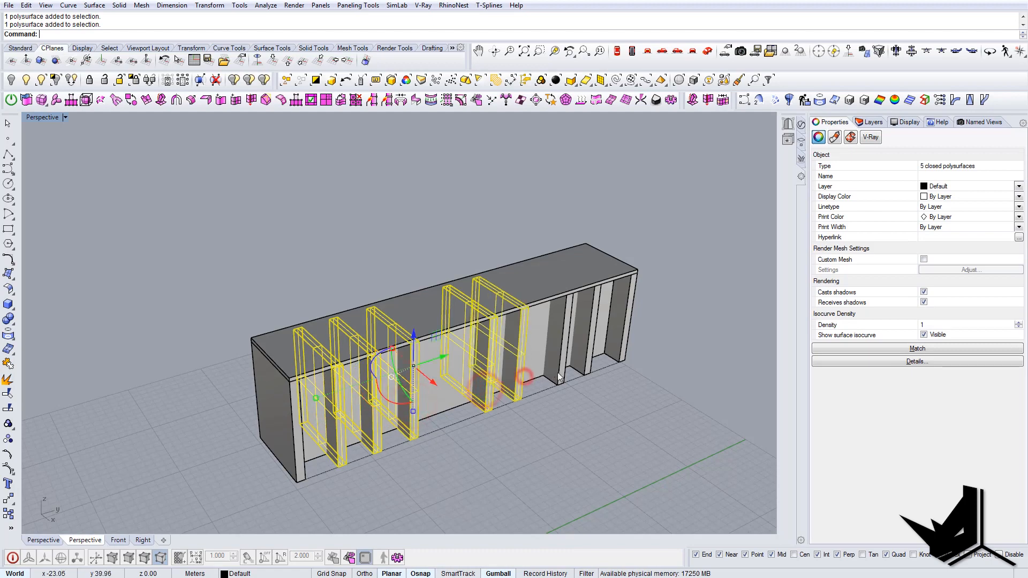
pyautogui.keyDown('shift'); pyautogui.click(559, 378); pyautogui.keyUp('shift')
pyautogui.keyDown('shift'); pyautogui.click(585, 361); pyautogui.keyUp('shift')
pyautogui.moveTo(584, 370); pyautogui.dragTo(483, 415, button='right')
pyautogui.press('Return')
pyautogui.click(289, 430)
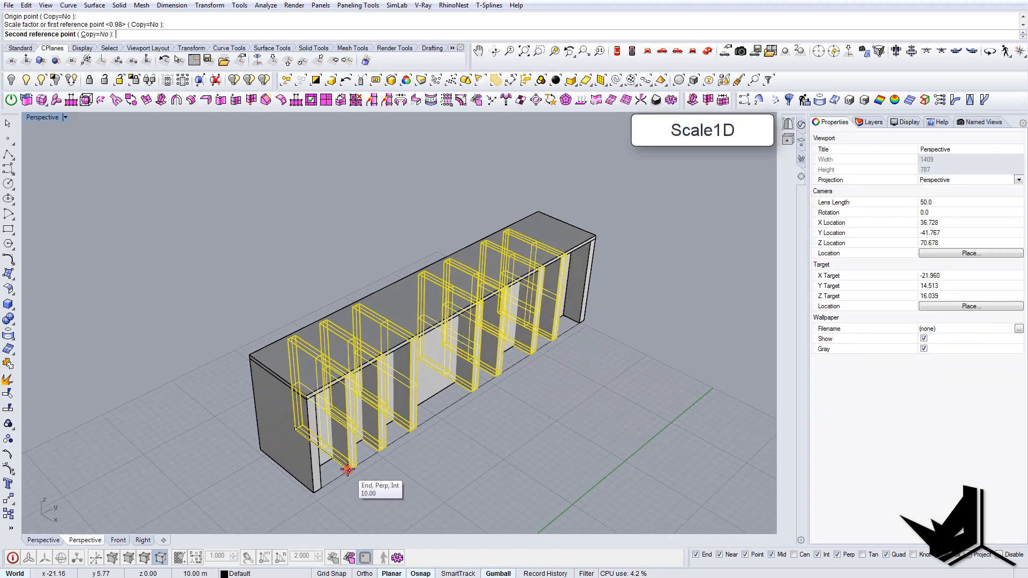
pyautogui.moveTo(347, 470); pyautogui.dragTo(493, 395, button='right')
pyautogui.click(479, 476)
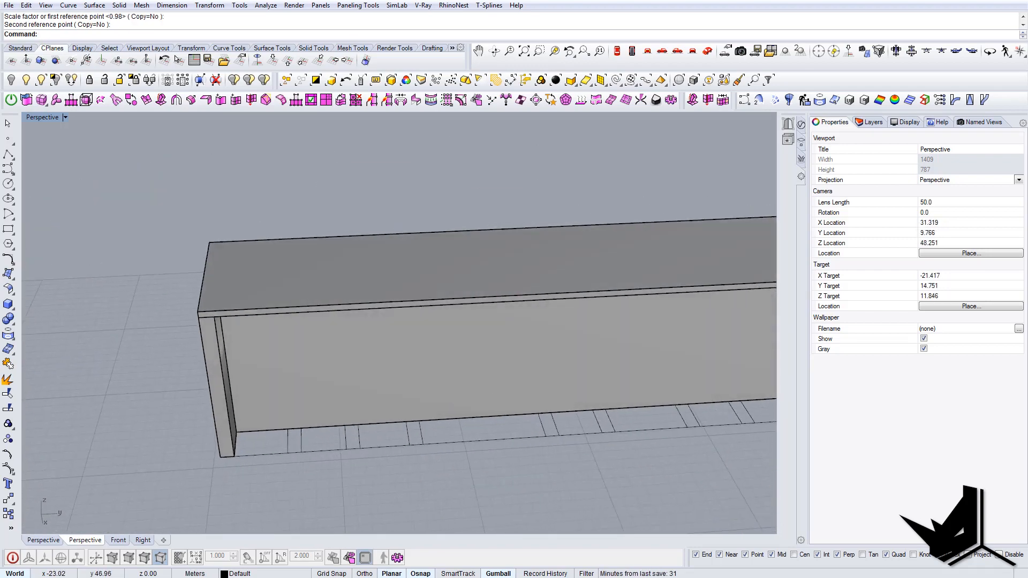
# Draw a short line on the ground from the end wall's inner front corner, pointing outward from the block
pyautogui.keyDown('shift'); pyautogui.moveTo(374, 418); pyautogui.dragTo(398, 402, button='right'); pyautogui.keyUp('shift')
pyautogui.moveTo(398, 401); pyautogui.dragTo(443, 419, button='right')
pyautogui.scroll(-10, 442, 418)
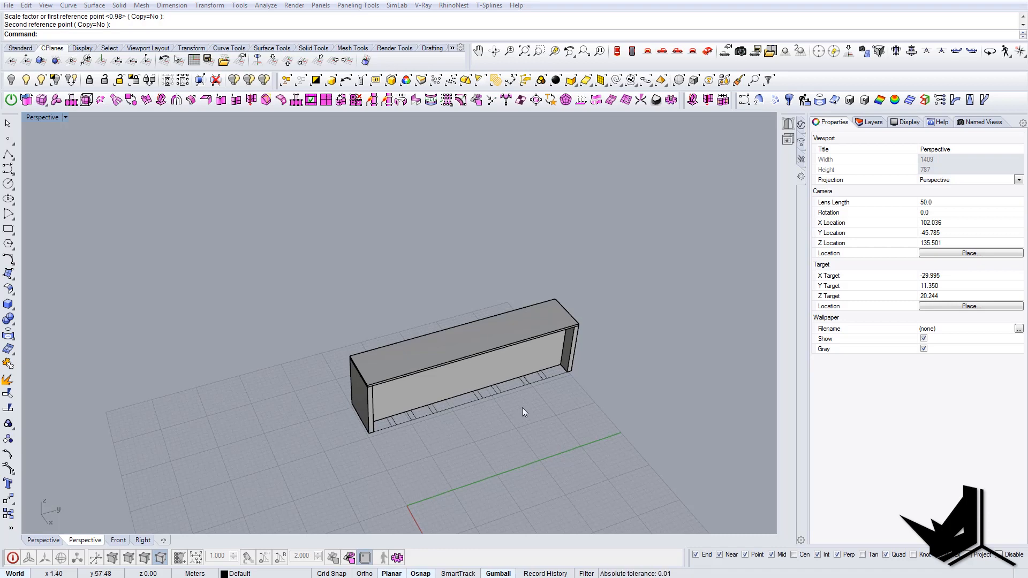
pyautogui.scroll(8, 456, 425)
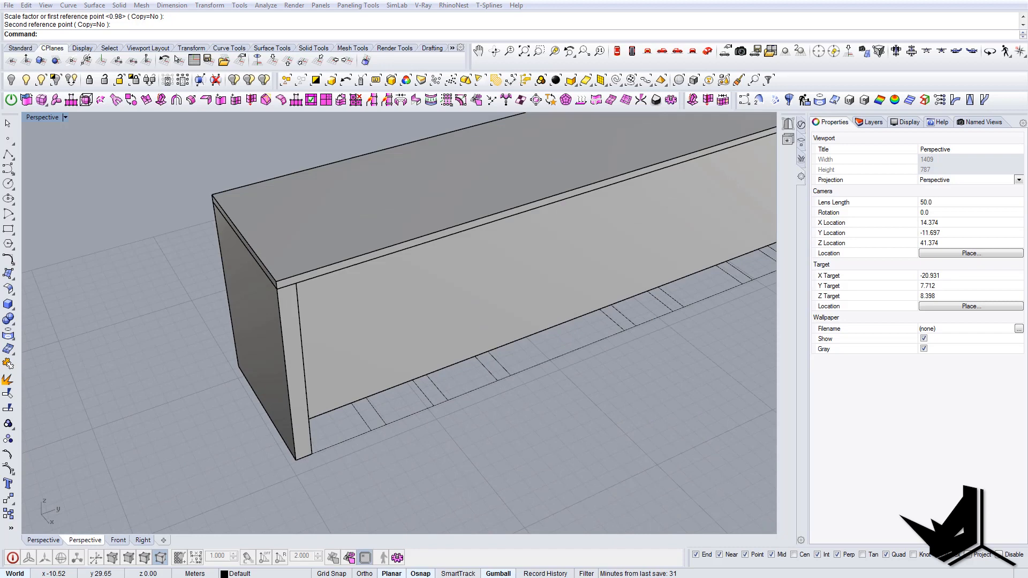
pyautogui.scroll(-3, 457, 404)
pyautogui.scroll(-2, 458, 403)
pyautogui.write('L')
pyautogui.press('Return')
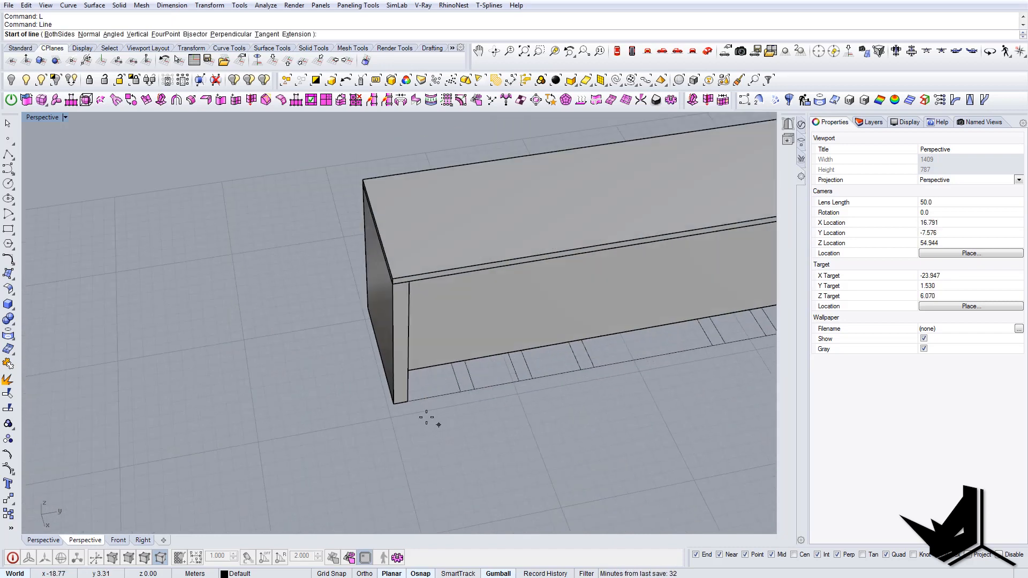
pyautogui.click(408, 401)
pyautogui.click(420, 435)
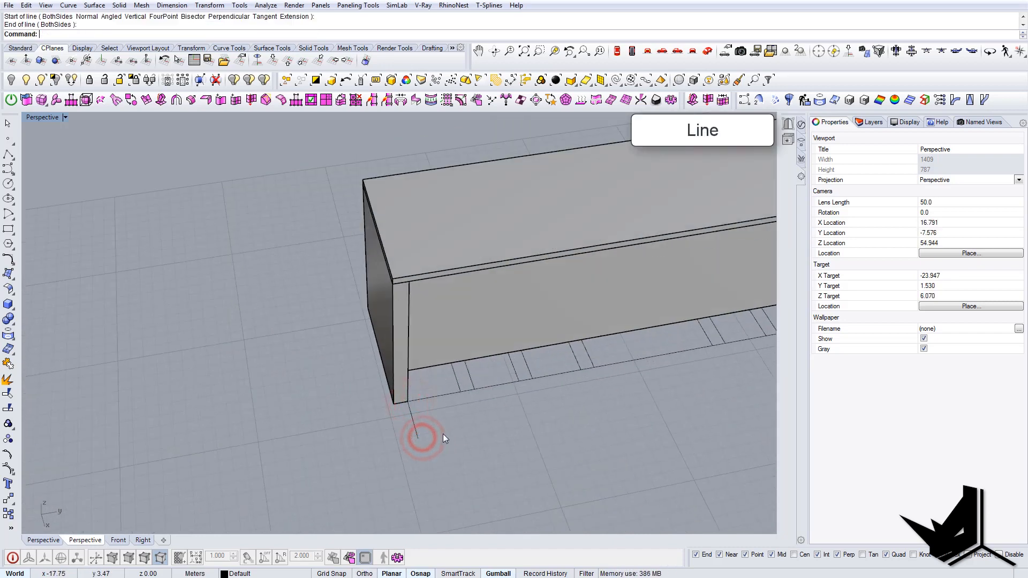
# Draw two consecutive ground lines, 5.5 m and 3.2 m long, parallel to the block from the short line's outer end
pyautogui.press('Return')
pyautogui.click(417, 438)
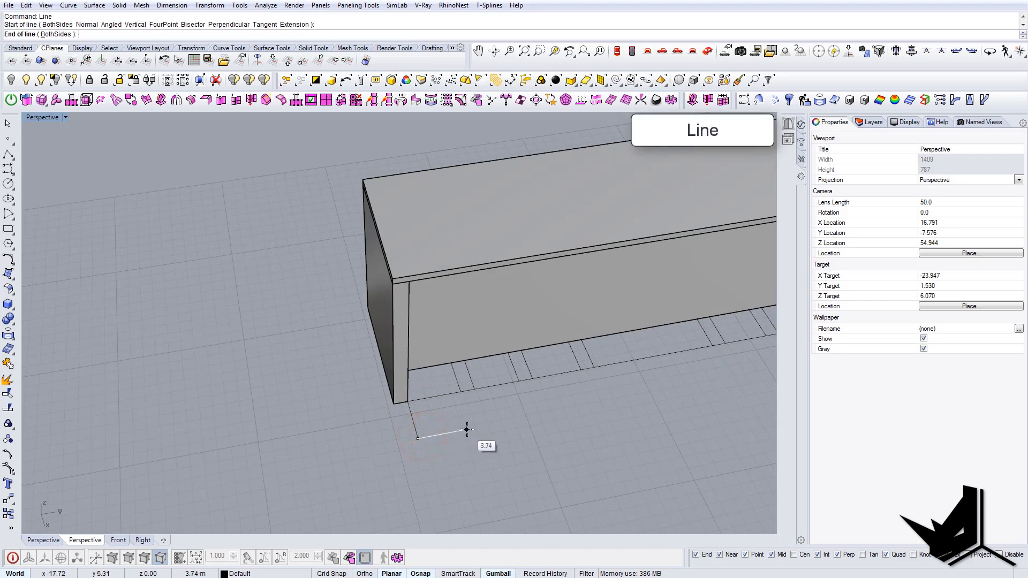
pyautogui.write('5.5')
pyautogui.press('Return')
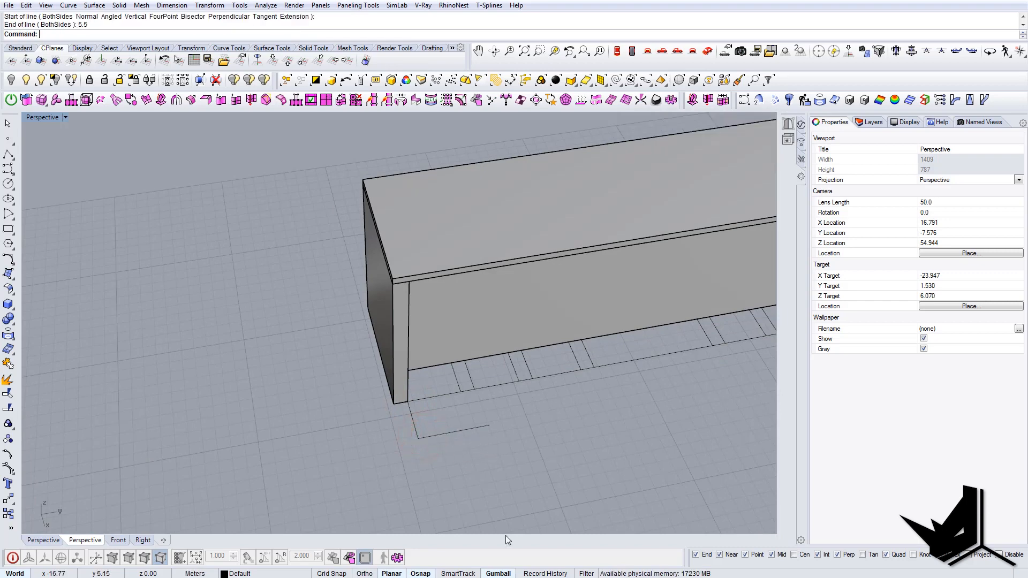
pyautogui.press('Return')
pyautogui.click(489, 426)
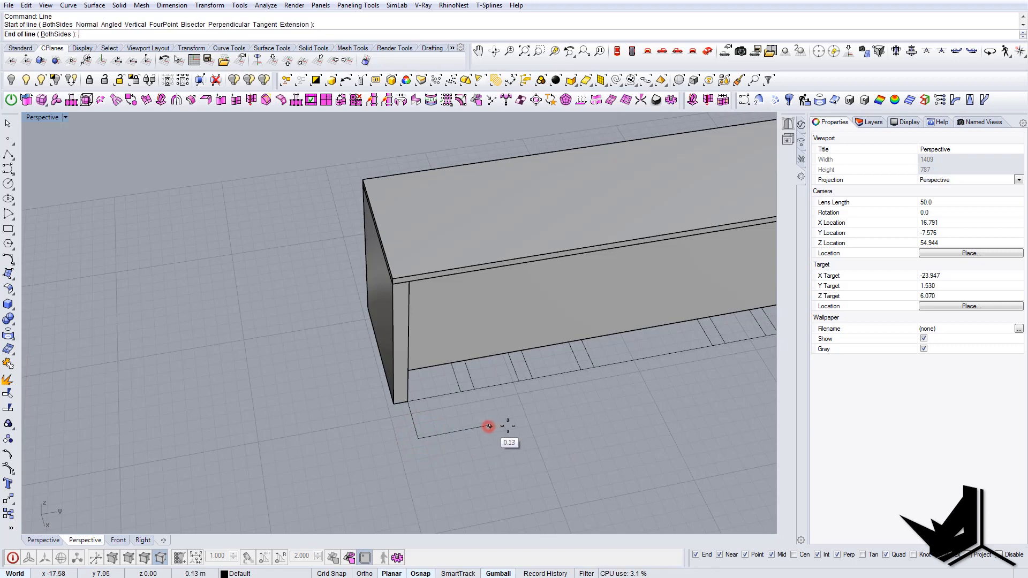
pyautogui.write('3.2')
pyautogui.press('Return')
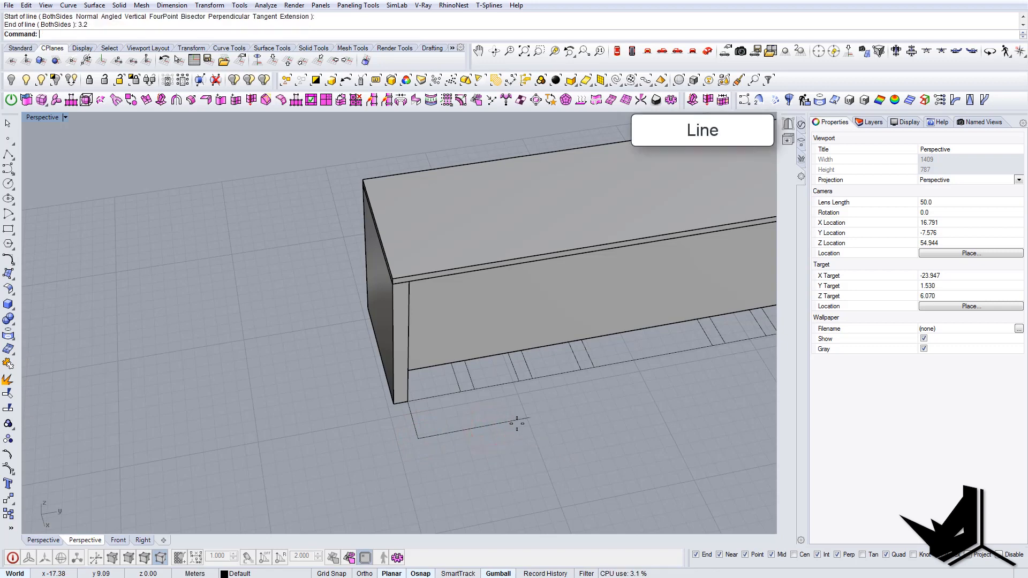
# Extrude the 3.2 m line vertically by 2.4 m into an upright panel
pyautogui.moveTo(514, 423); pyautogui.dragTo(553, 412, button='right')
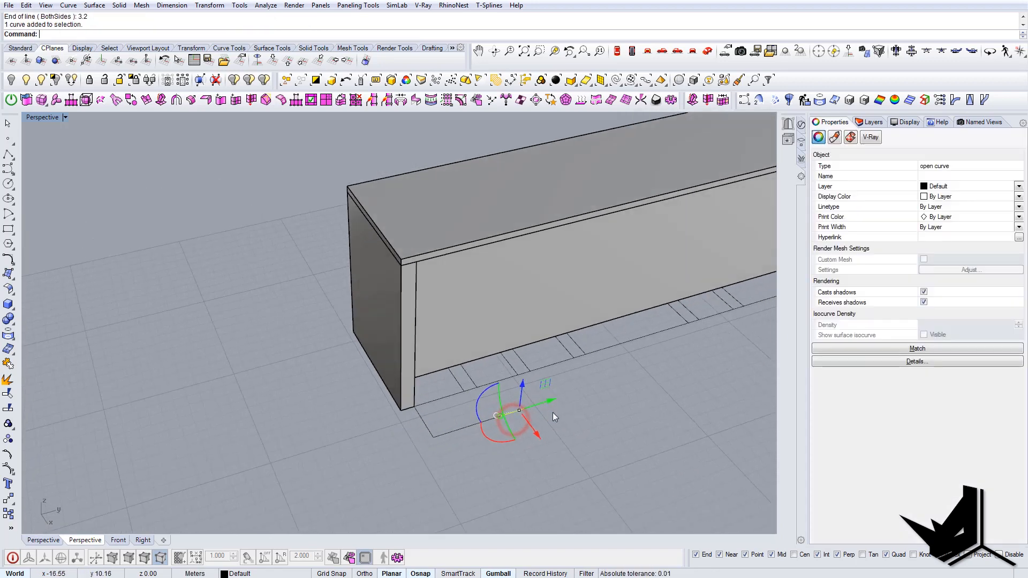
pyautogui.write('EC')
pyautogui.press('Return')
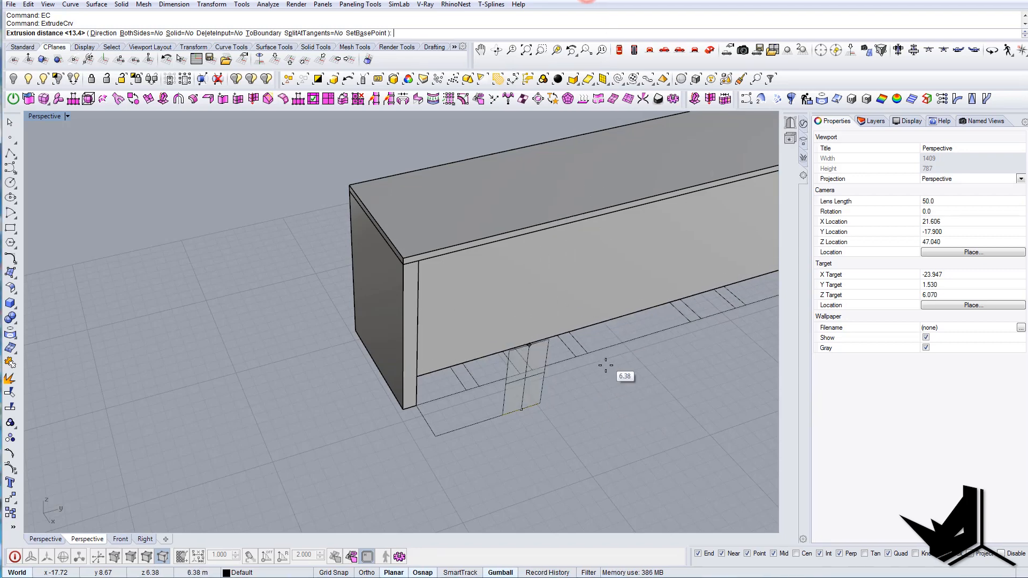
pyautogui.write('.4')
pyautogui.press('Return')
pyautogui.click(575, 404)
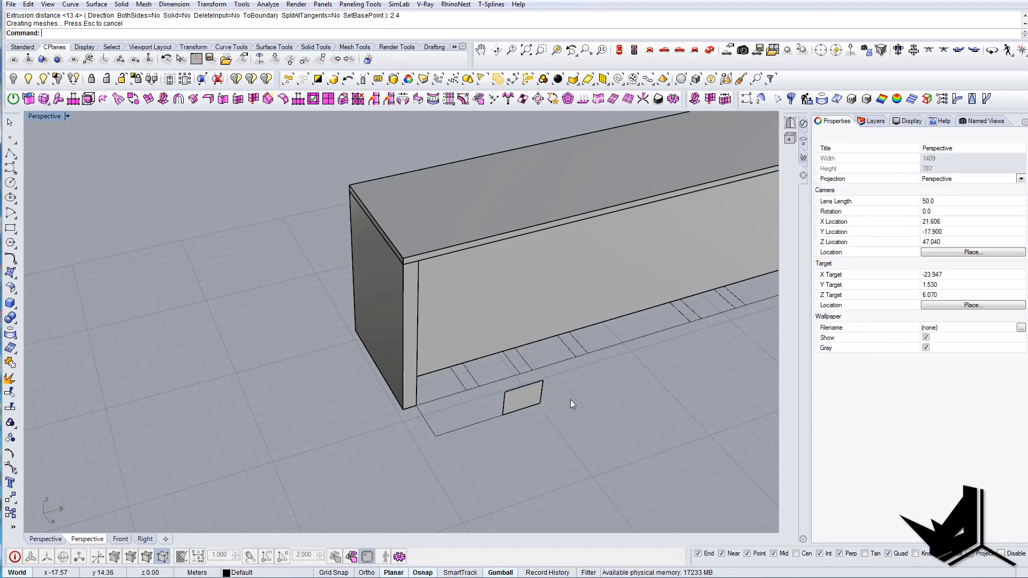
# Draw a 17.8 m ground line from the panel's far lower corner, continuing parallel to the block
pyautogui.moveTo(574, 406); pyautogui.dragTo(383, 390, button='right')
pyautogui.click(398, 381)
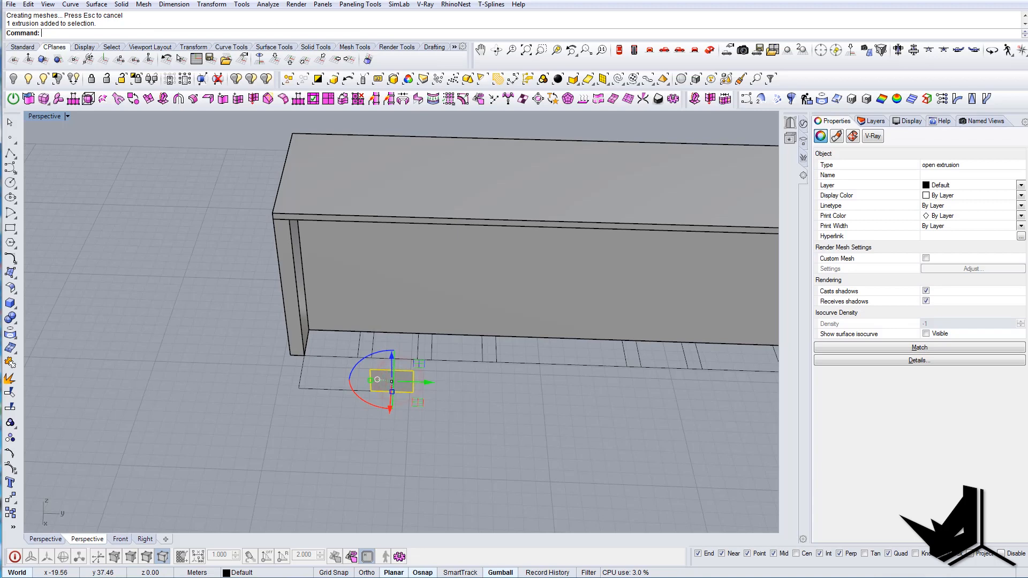
pyautogui.click(537, 469)
pyautogui.moveTo(533, 466); pyautogui.dragTo(434, 420, button='right')
pyautogui.scroll(2, 433, 419)
pyautogui.write('l')
pyautogui.press('Return')
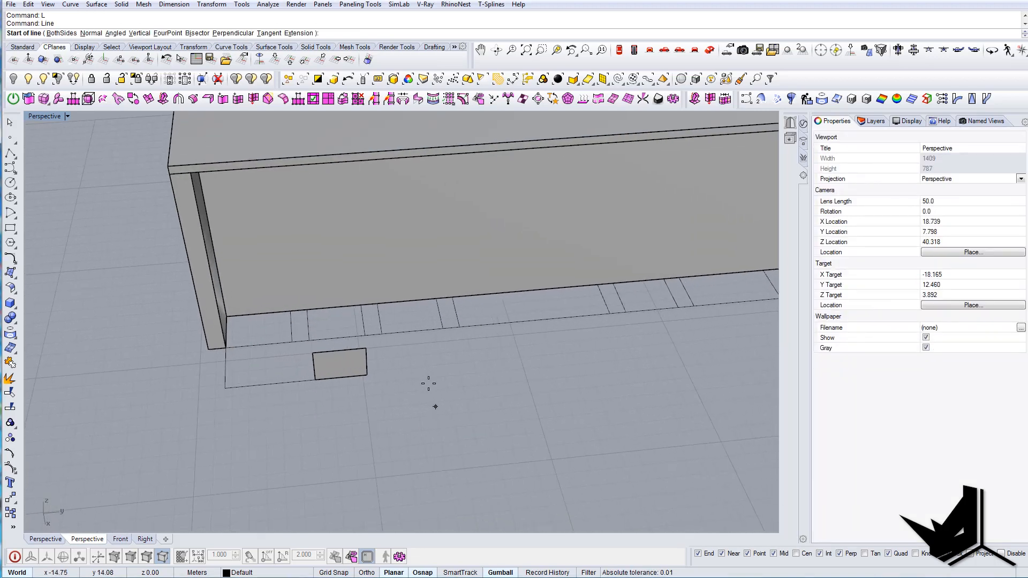
pyautogui.click(366, 374)
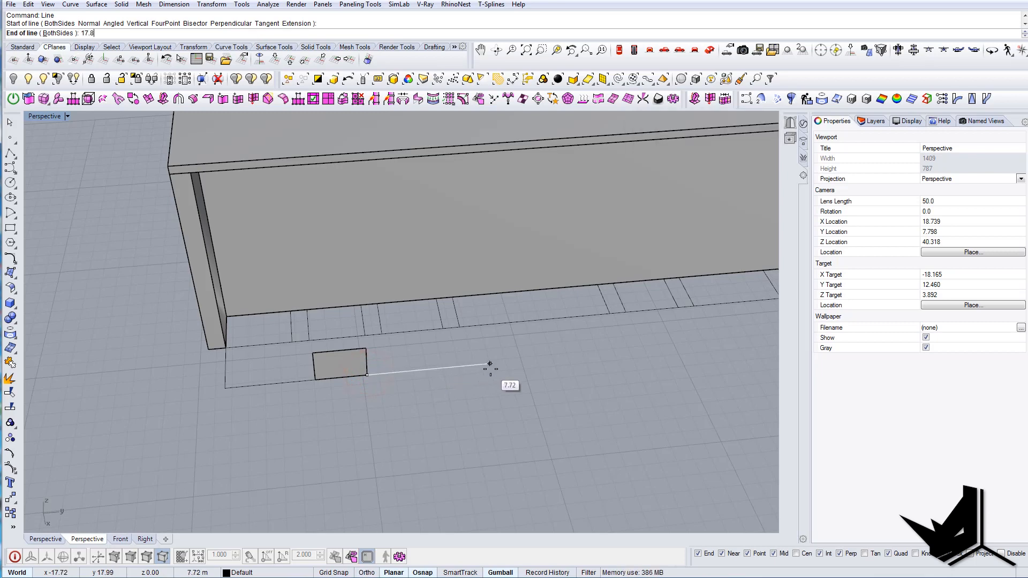
pyautogui.press('Return')
# Copy the panel from its near lower corner to the far end of the 17.8 m line
pyautogui.click(332, 374)
pyautogui.write('copy')
pyautogui.press('Return')
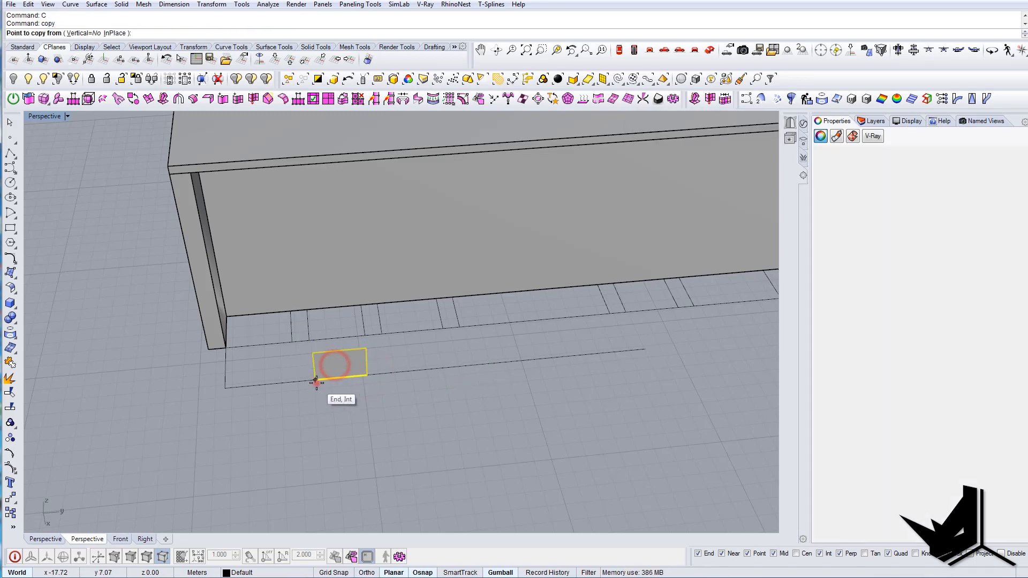
pyautogui.click(315, 380)
pyautogui.click(647, 349)
pyautogui.press('Return')
# Draw an 8.7 m ground line from the second panel's far lower corner, parallel to the block
pyautogui.keyDown('shift'); pyautogui.moveTo(662, 358); pyautogui.dragTo(533, 394, button='right'); pyautogui.keyUp('shift')
pyautogui.write('C')
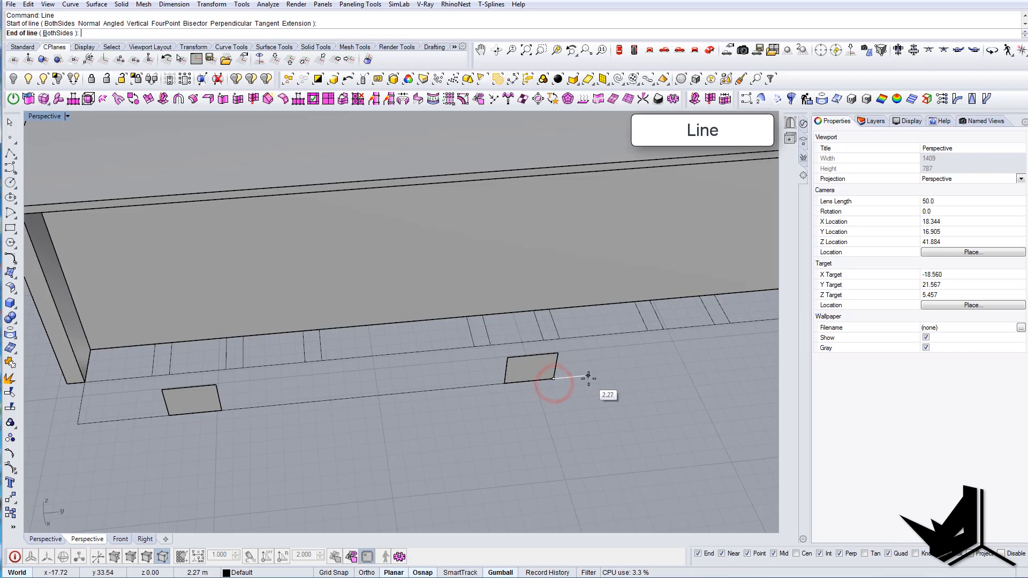
pyautogui.write('.7')
pyautogui.press('Return')
# Copy the second panel from its near lower corner to the far end of the 8.7 m line
pyautogui.click(533, 367)
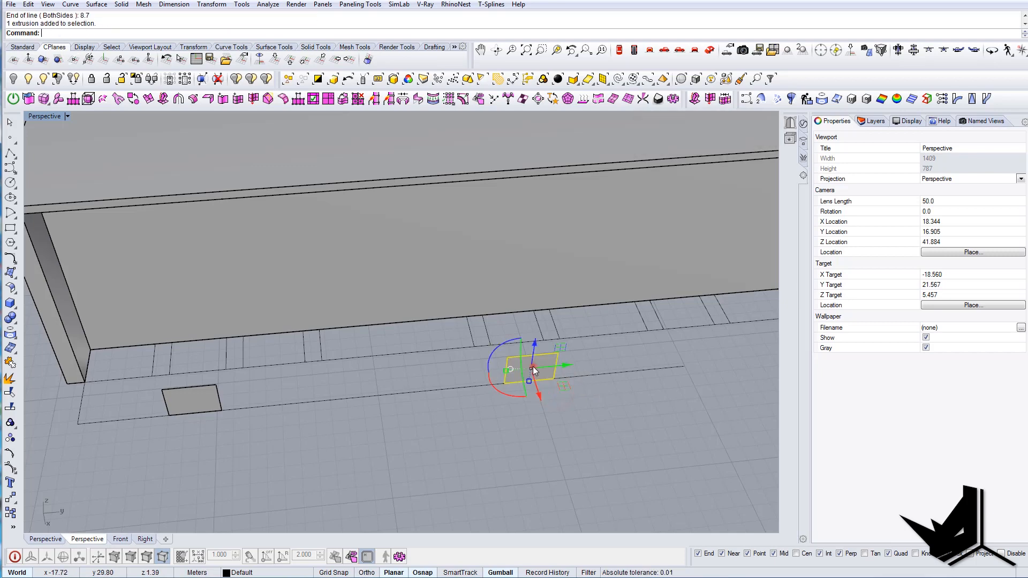
pyautogui.write('copy')
pyautogui.press('Return')
pyautogui.click(504, 383)
pyautogui.click(684, 367)
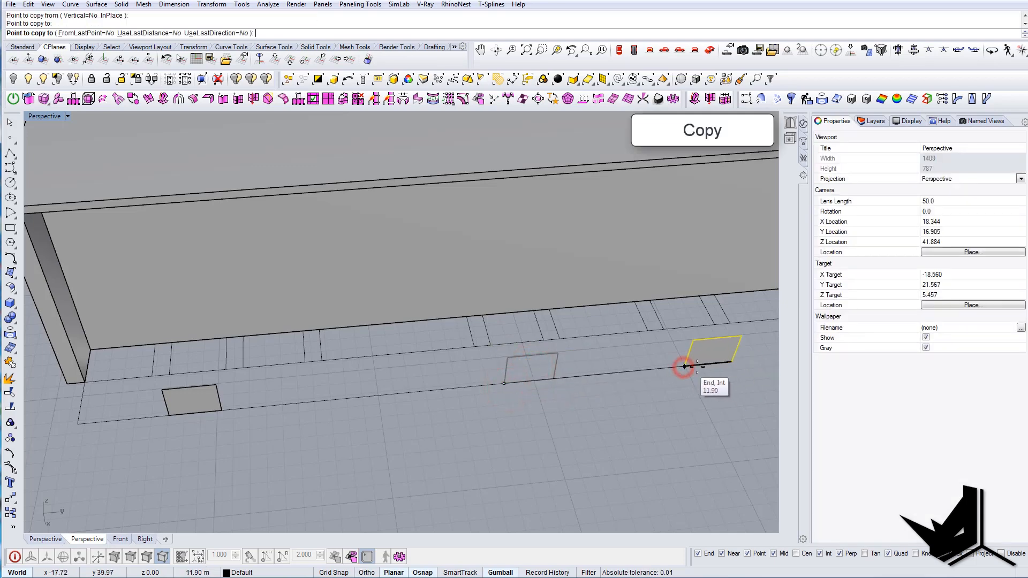
pyautogui.rightClick(692, 367)
# Try to scale the third panel's height to 5.63 m with Scale1D from its lower corner
pyautogui.keyDown('shift'); pyautogui.moveTo(702, 366); pyautogui.dragTo(595, 387, button='right'); pyautogui.keyUp('shift')
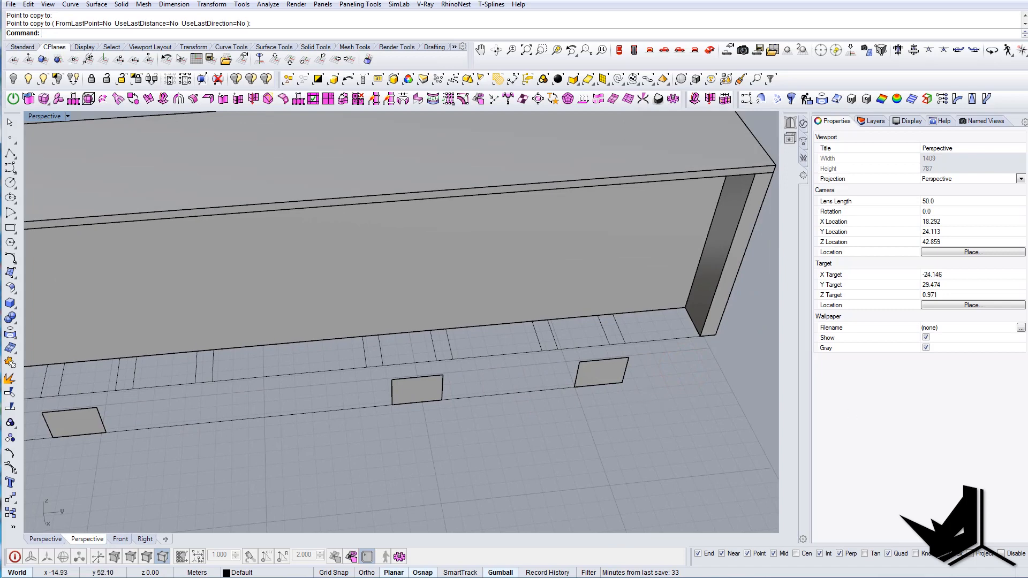
pyautogui.moveTo(765, 458); pyautogui.dragTo(654, 444, button='right')
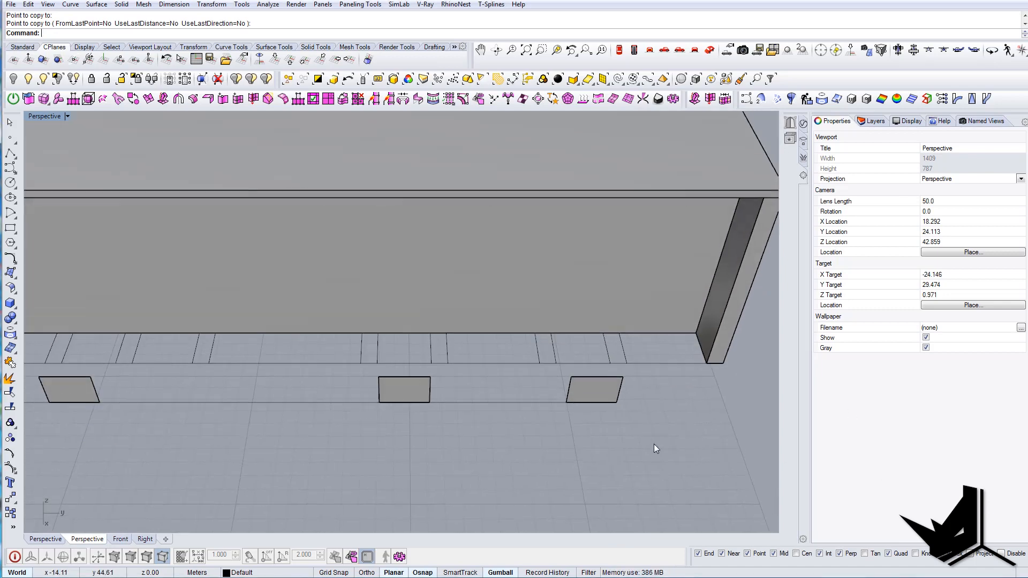
pyautogui.click(613, 379)
pyautogui.moveTo(615, 377); pyautogui.dragTo(641, 402, button='right')
pyautogui.click(625, 353)
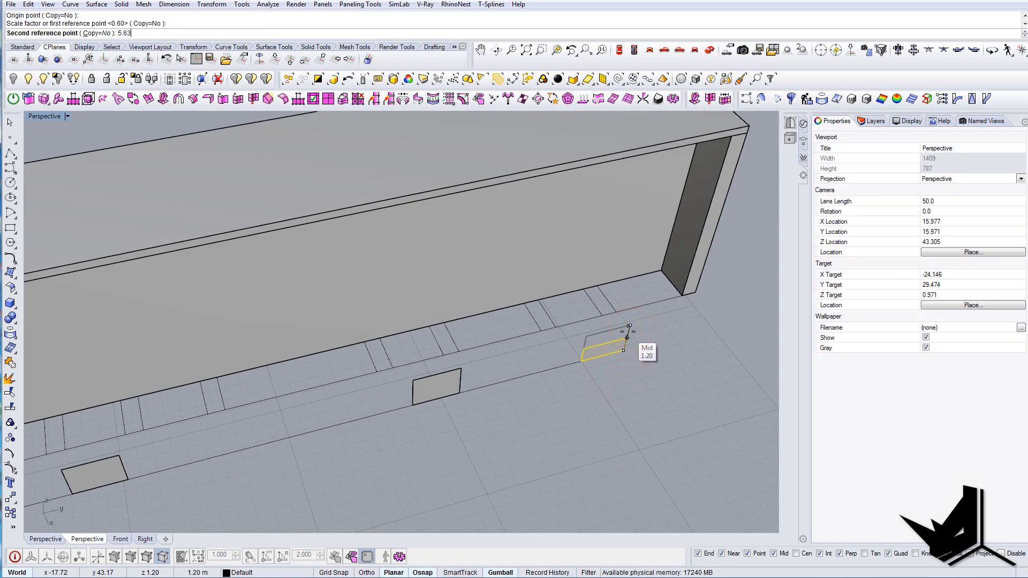
pyautogui.press('Return')
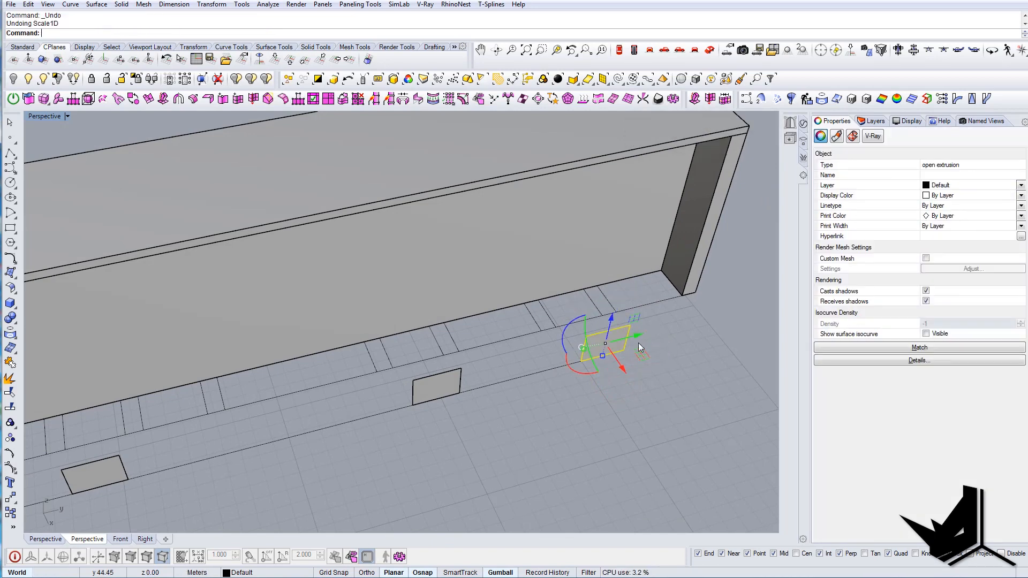
# Stretch the third panel upward with Scale1D from its lower corner, using its full height as the reference
pyautogui.click(637, 321)
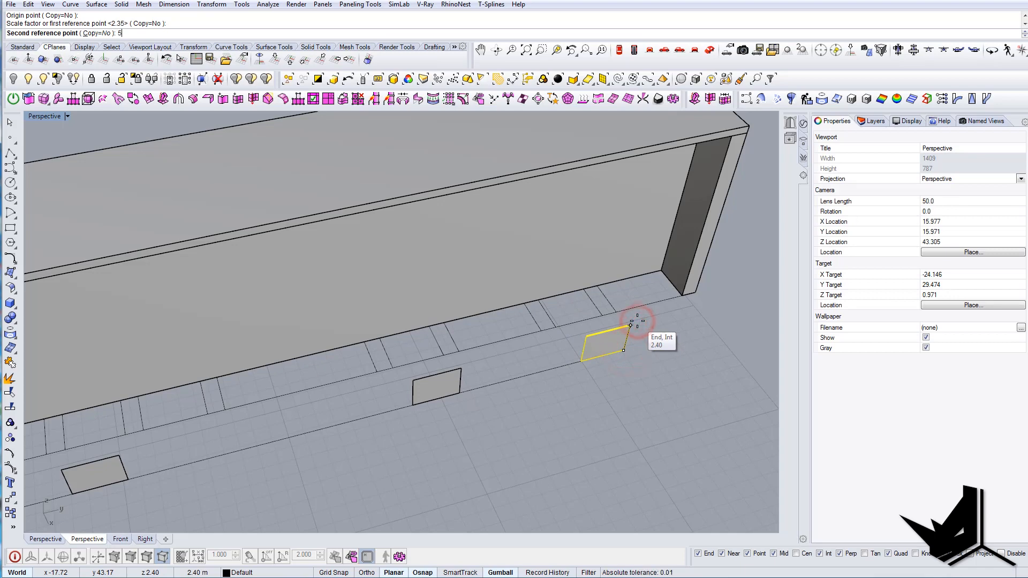
pyautogui.write('5')
pyautogui.press('Return')
pyautogui.press('Escape')
# Extrude all three upright panels toward the block into solid boxes that pass through the lengthwise wall
pyautogui.click(604, 335)
pyautogui.keyDown('shift'); pyautogui.click(445, 384); pyautogui.keyUp('shift')
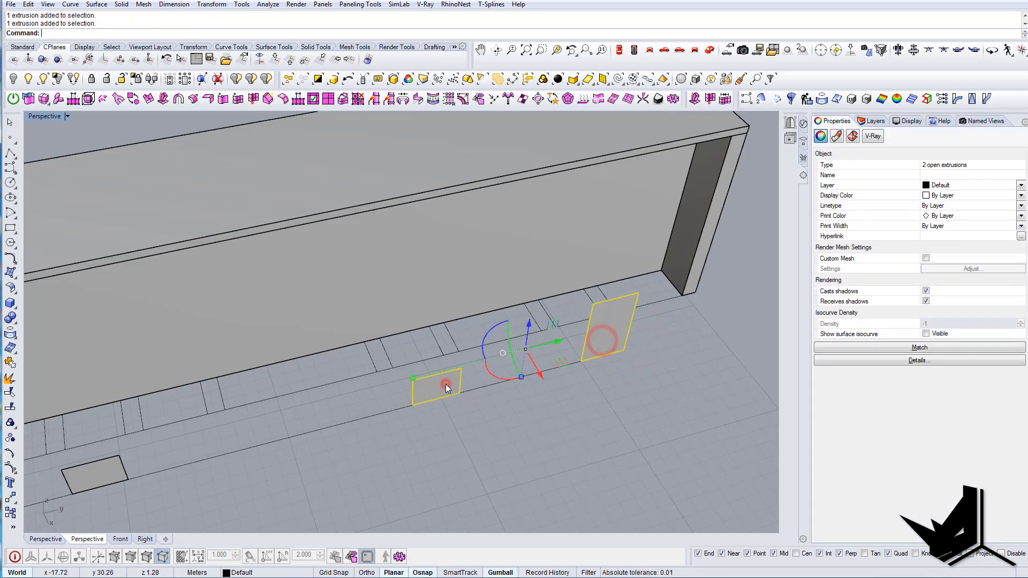
pyautogui.moveTo(445, 384); pyautogui.dragTo(535, 363, button='right')
pyautogui.scroll(-7, 383, 415)
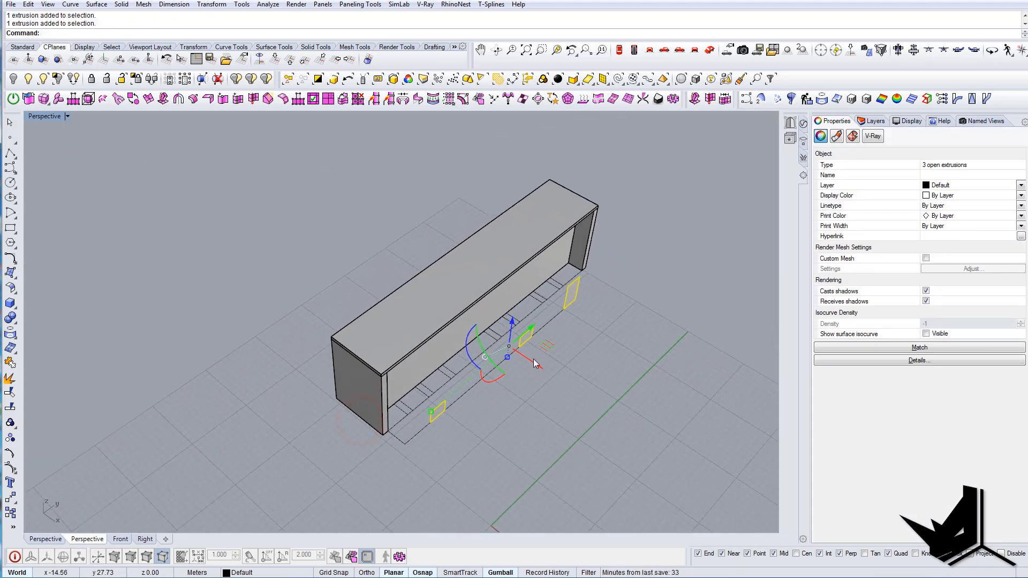
pyautogui.keyDown('ctrl'); pyautogui.keyDown('alt'); pyautogui.moveTo(533, 359); pyautogui.dragTo(398, 319); pyautogui.keyUp('alt'); pyautogui.keyUp('ctrl')
pyautogui.press('Escape')
pyautogui.moveTo(398, 319); pyautogui.dragTo(417, 342, button='right')
pyautogui.scroll(4, 418, 343)
pyautogui.write('BS')
pyautogui.press('Escape')
pyautogui.write('BD')
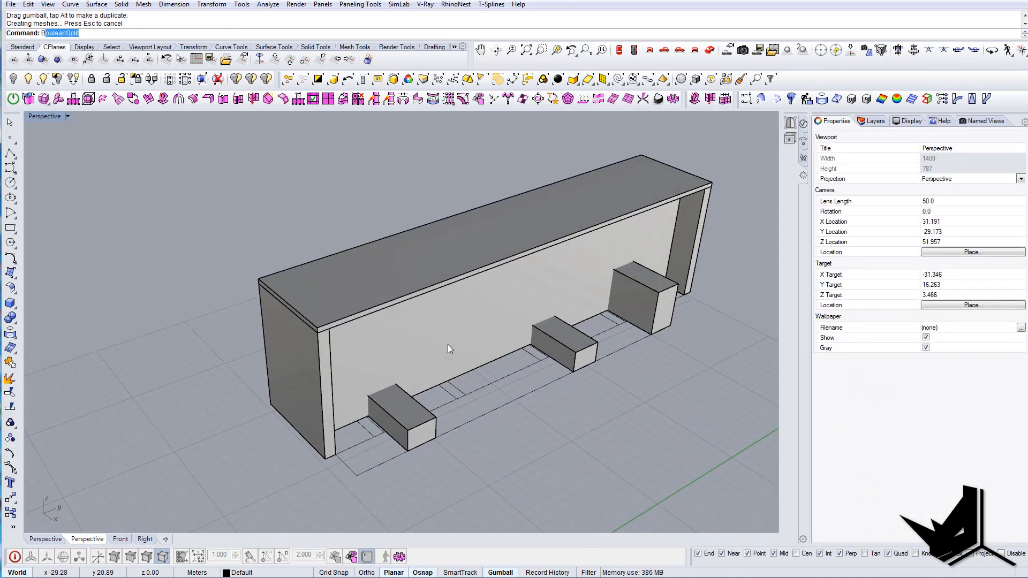
pyautogui.press('Return')
pyautogui.click(447, 347)
pyautogui.press('Return')
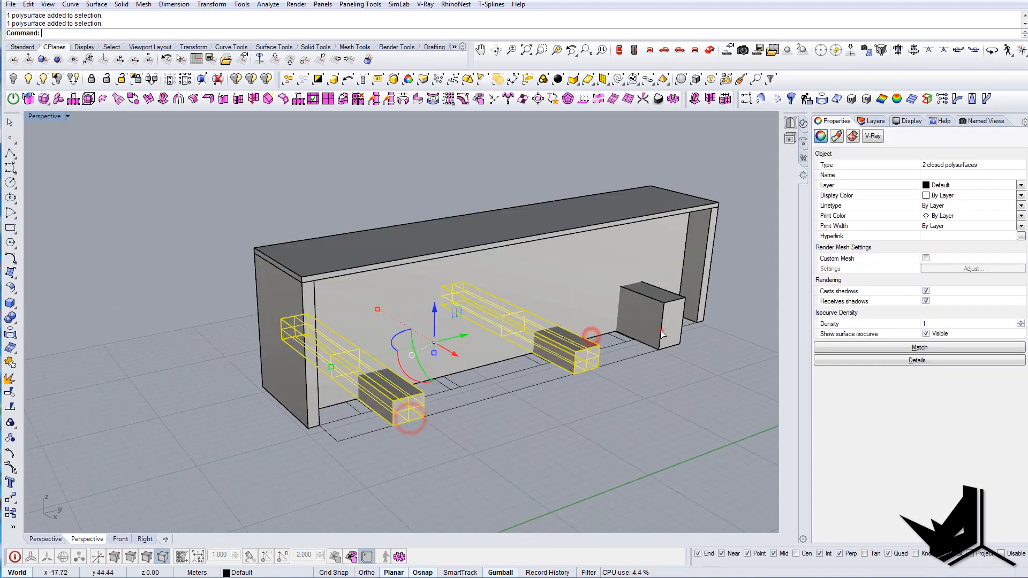
# Try to stretch the three boxes down below ground level with Scale1D from their top edge
pyautogui.keyDown('shift'); pyautogui.click(661, 330); pyautogui.keyUp('shift')
pyautogui.click(688, 301)
pyautogui.click(685, 351)
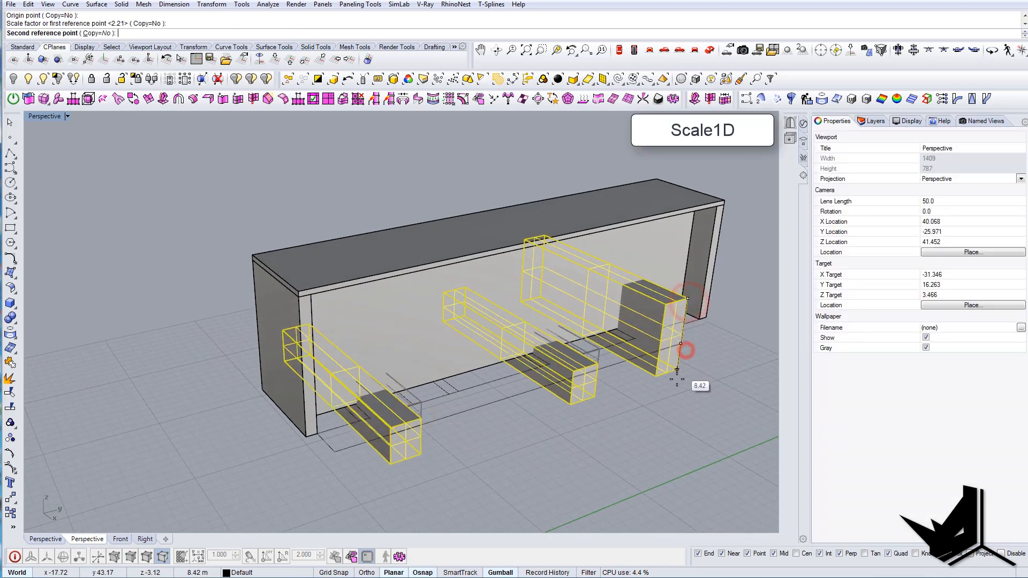
pyautogui.click(678, 379)
pyautogui.press('Escape')
pyautogui.write('B')
pyautogui.moveTo(633, 403); pyautogui.dragTo(464, 336, button='right')
pyautogui.write('d')
pyautogui.press('Escape')
pyautogui.hotkey('ctrl', 'z')
# Turn on the solid edit points of the three boxes and move their bottom points down below the ground
pyautogui.write('S')
pyautogui.press('Return')
pyautogui.moveTo(354, 365); pyautogui.dragTo(304, 373, button='right')
pyautogui.moveTo(211, 346); pyautogui.dragTo(771, 414)
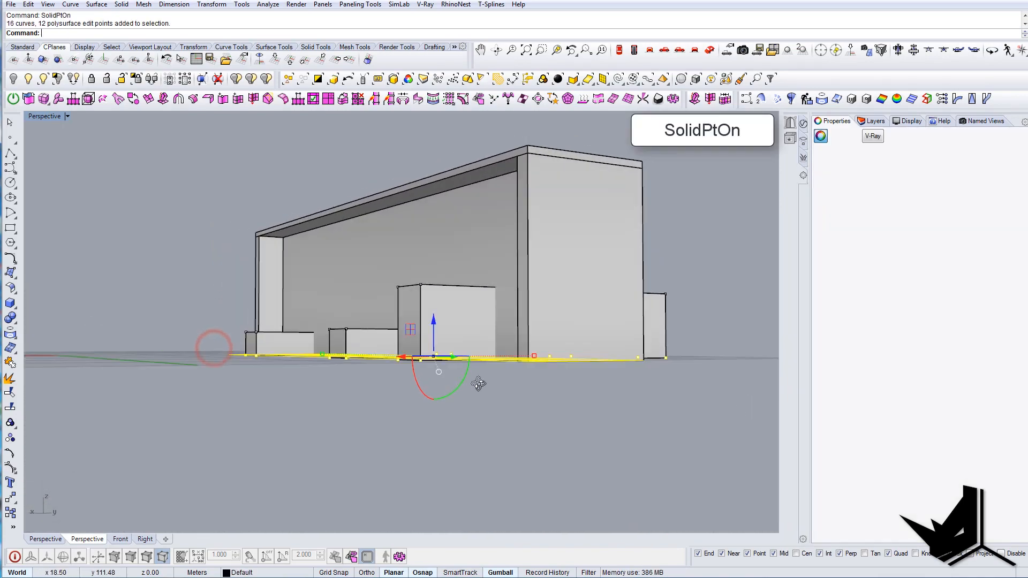
pyautogui.moveTo(477, 380); pyautogui.dragTo(481, 355, button='right')
pyautogui.moveTo(457, 337); pyautogui.dragTo(409, 395)
pyautogui.moveTo(385, 383); pyautogui.dragTo(485, 395, button='right')
pyautogui.press('Escape')
pyautogui.press('Escape')
# Try to subtract the three boxes from the lengthwise wall with BooleanDifference
pyautogui.write('BooleanDifference')
pyautogui.press('Return')
pyautogui.click(445, 333)
pyautogui.press('Return')
pyautogui.click(386, 415)
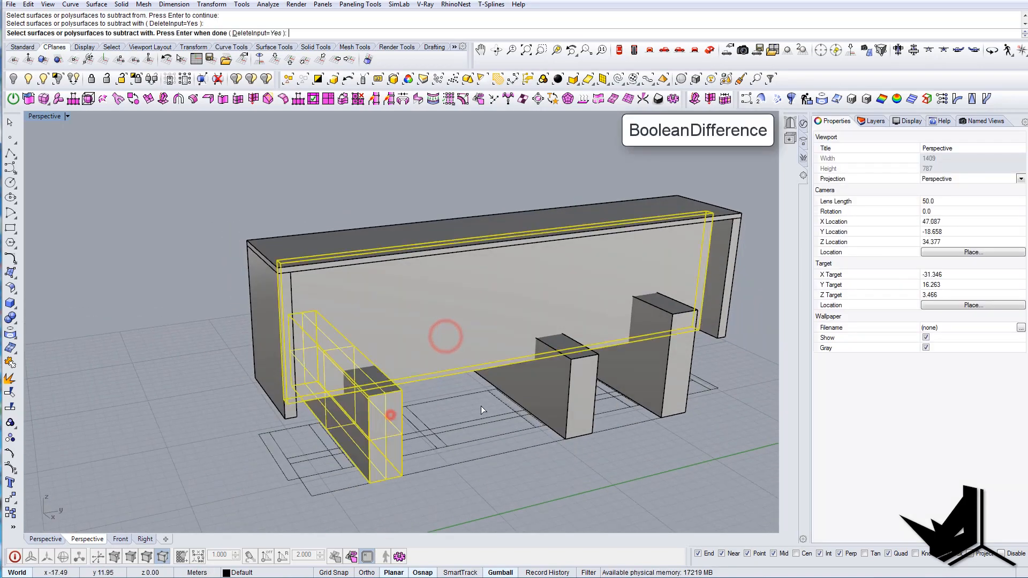
pyautogui.click(568, 390)
pyautogui.click(679, 378)
pyautogui.press('Return')
# Cap the lengthwise wall so it becomes a closed solid
pyautogui.moveTo(444, 395); pyautogui.dragTo(313, 290, button='right')
pyautogui.scroll(6, 511, 319)
pyautogui.click(396, 294)
pyautogui.moveTo(366, 355); pyautogui.dragTo(417, 317, button='right')
pyautogui.scroll(4, 357, 379)
pyautogui.write('ap')
pyautogui.press('Return')
# Subtract the three boxes from the capped lengthwise wall with BooleanDifference to cut three door openings
pyautogui.write('D')
pyautogui.press('Return')
pyautogui.click(410, 303)
pyautogui.press('Return')
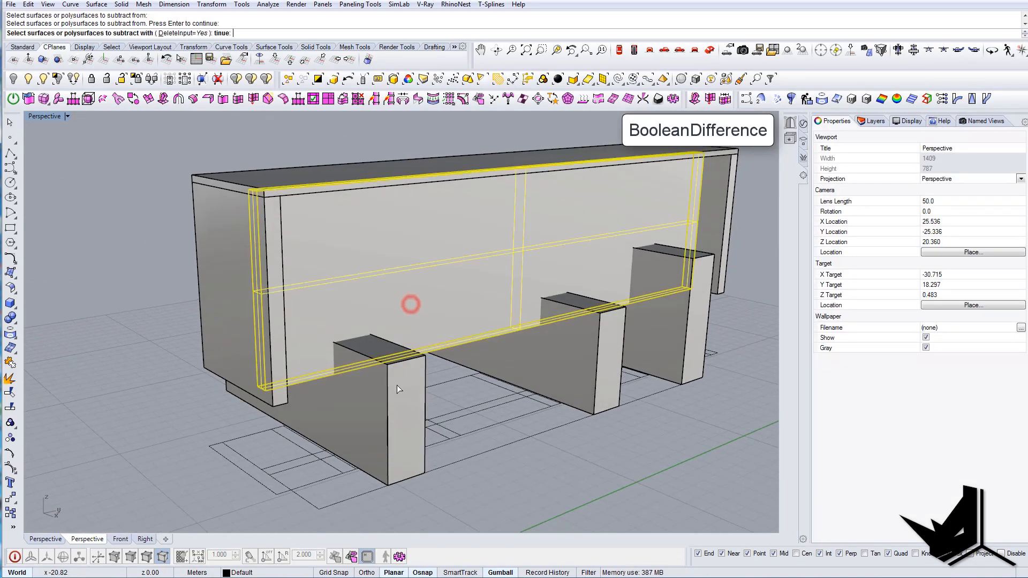
pyautogui.click(397, 385)
pyautogui.click(559, 354)
pyautogui.click(684, 329)
pyautogui.press('Return')
# Delete all the leftover footprint and guide curves beneath the first block
pyautogui.moveTo(590, 351); pyautogui.dragTo(191, 361, button='right')
pyautogui.moveTo(573, 435); pyautogui.dragTo(573, 435)
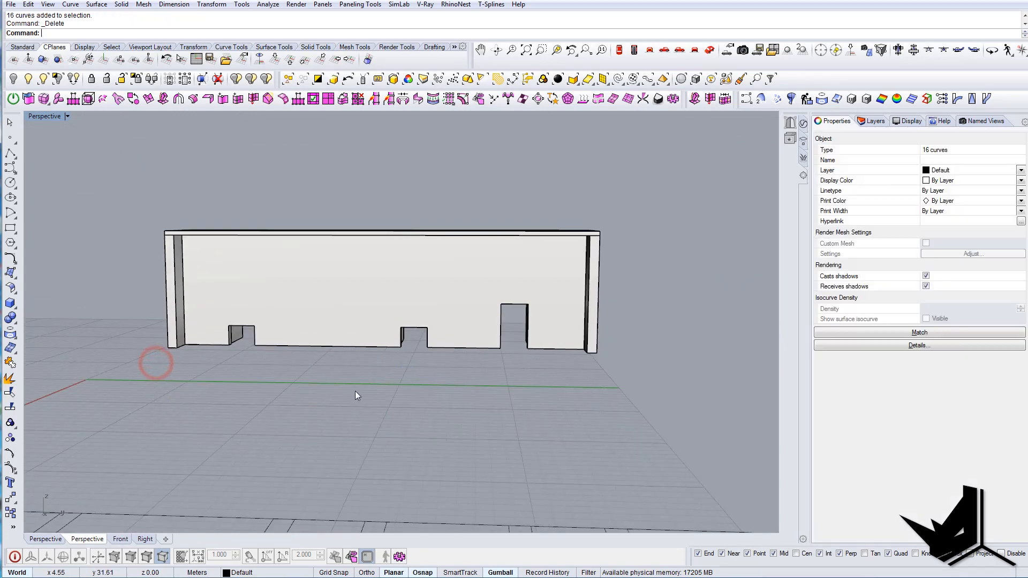
pyautogui.press('Delete')
# Duplicate the near end-wall rectangle of the remaining footprint and place the copy just outside it
pyautogui.moveTo(355, 391); pyautogui.dragTo(544, 358, button='right')
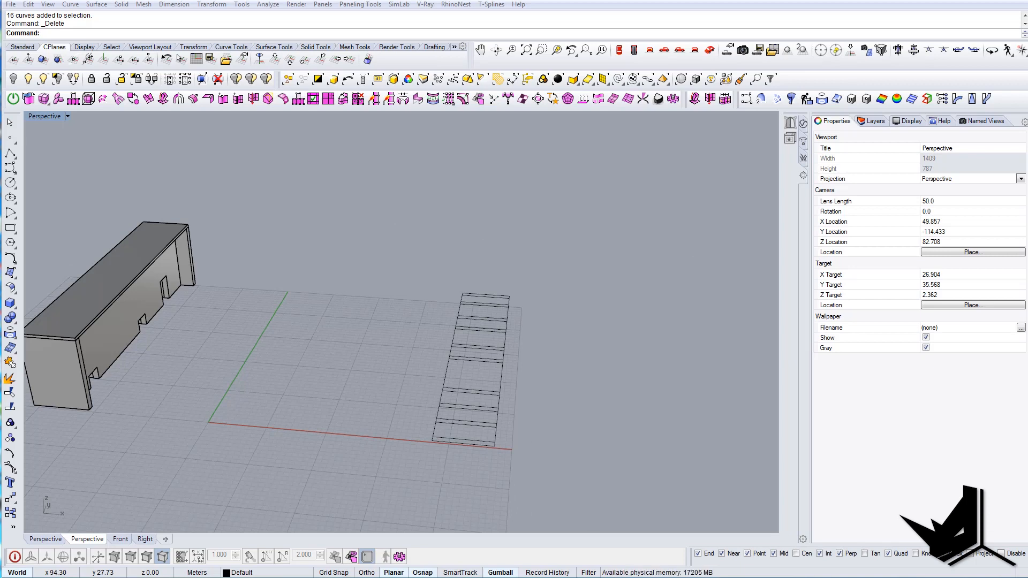
pyautogui.scroll(5, 534, 444)
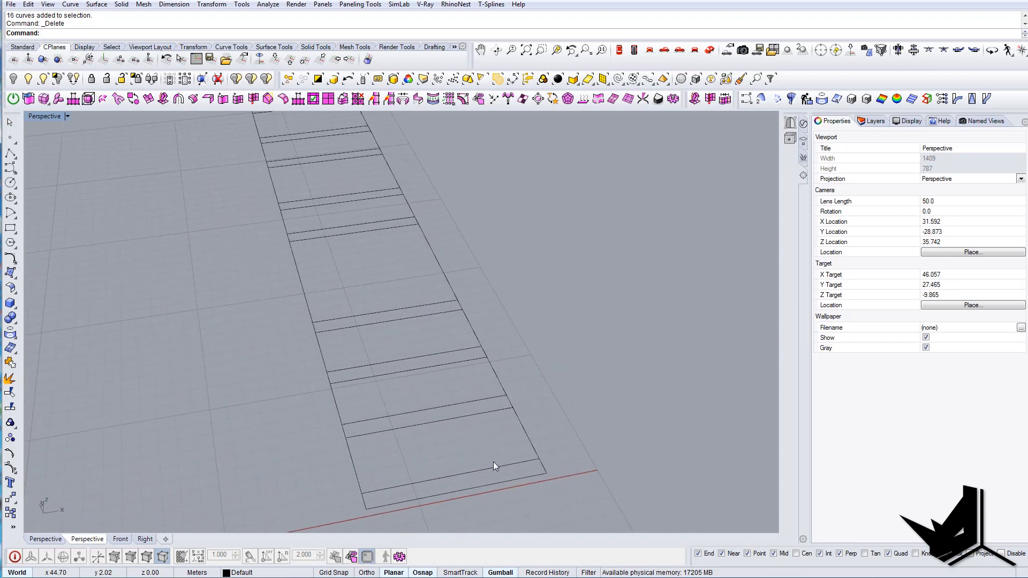
pyautogui.click(497, 469)
pyautogui.scroll(-5, 496, 466)
pyautogui.keyDown('alt'); pyautogui.moveTo(483, 490); pyautogui.dragTo(589, 476); pyautogui.keyUp('alt')
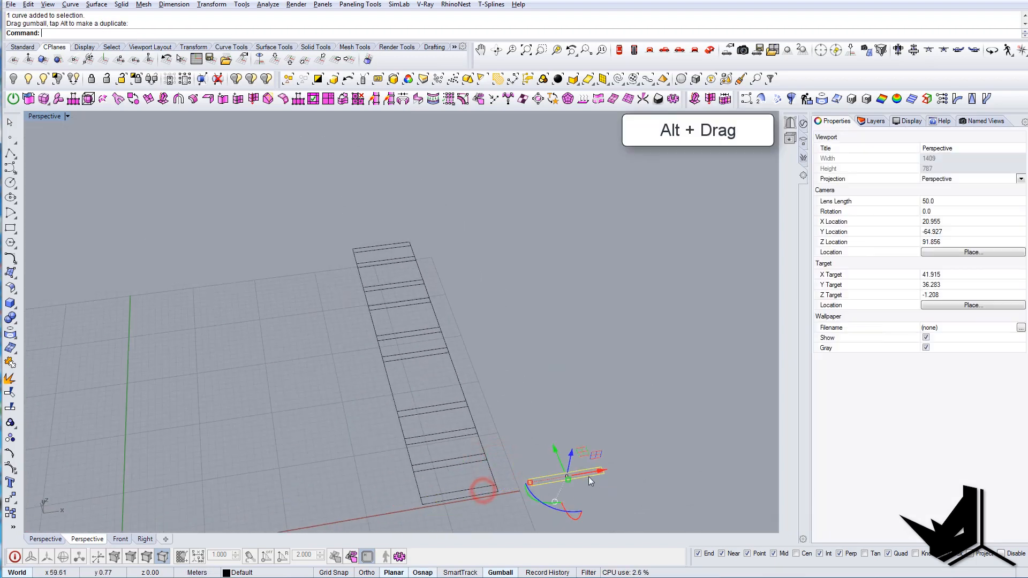
# Rotate the copied rectangle 90 degrees and move it against the end-wall rectangle, along the footprint's outer long edge
pyautogui.moveTo(551, 494); pyautogui.dragTo(557, 410, button='right')
pyautogui.click(548, 399)
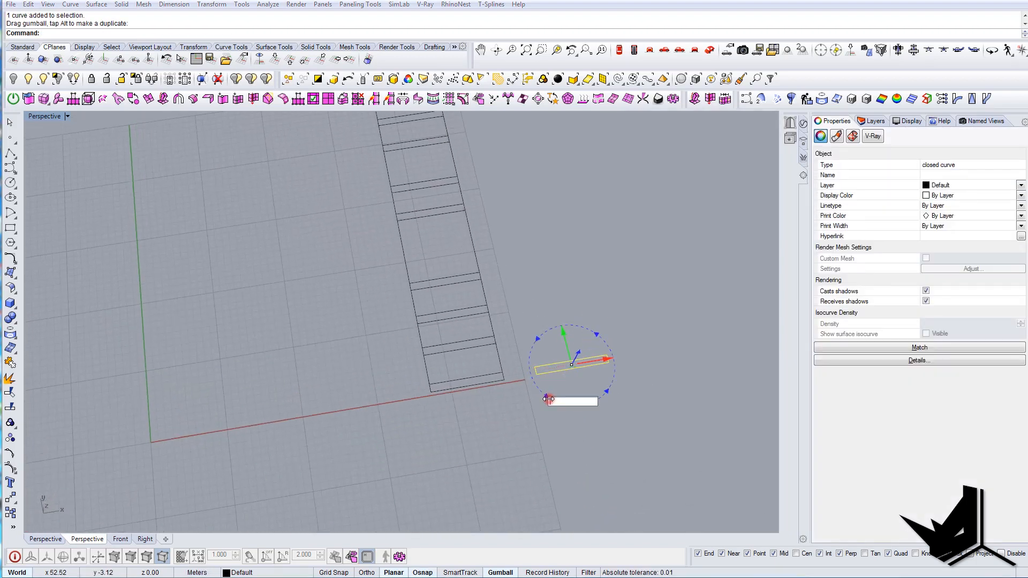
pyautogui.write('90')
pyautogui.press('Return')
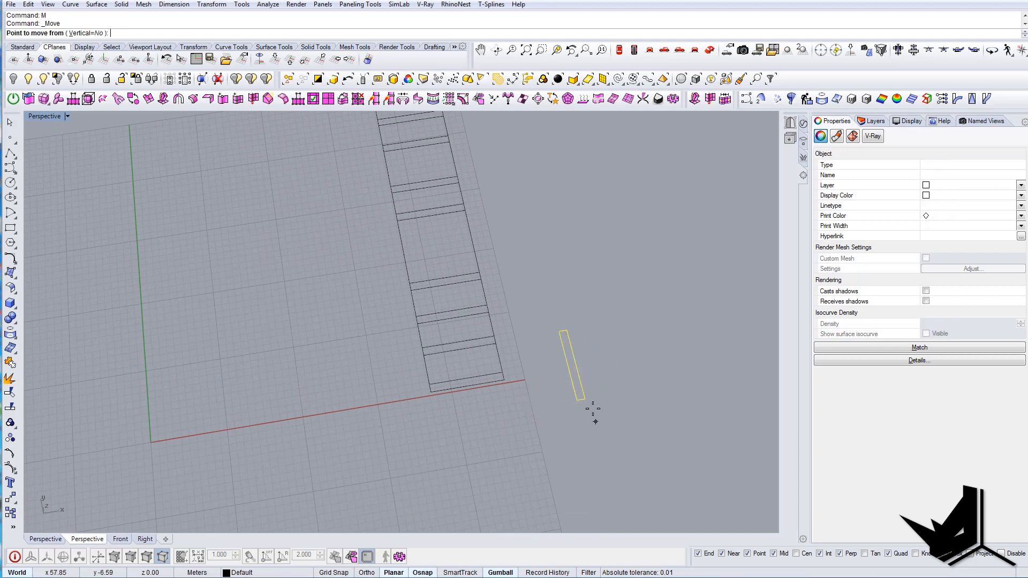
pyautogui.click(587, 400)
# Stretch the rotated rectangle with Scale1D so it runs the full length of the second footprint's outer edge
pyautogui.write('sc1')
pyautogui.press('Return')
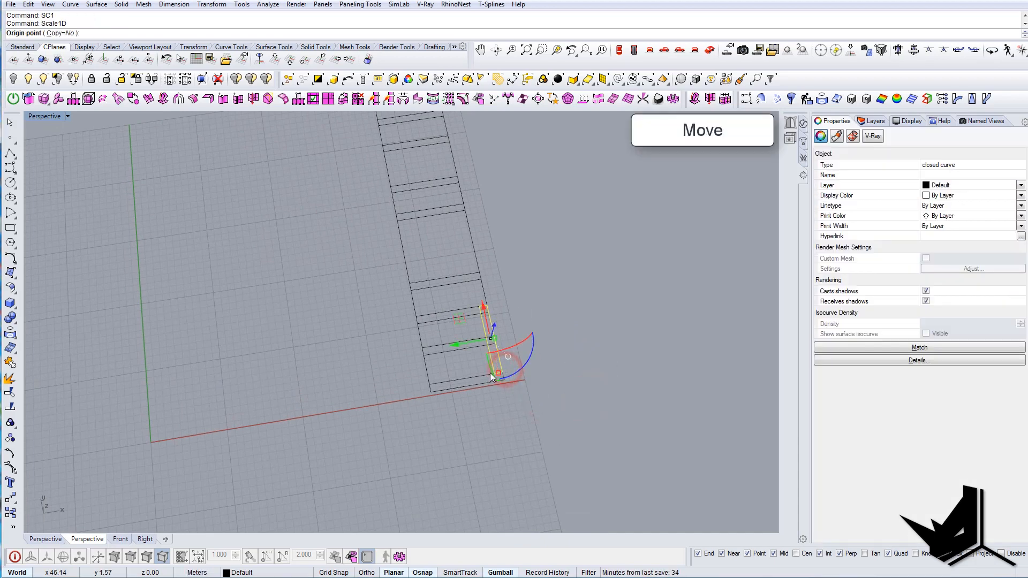
pyautogui.click(491, 373)
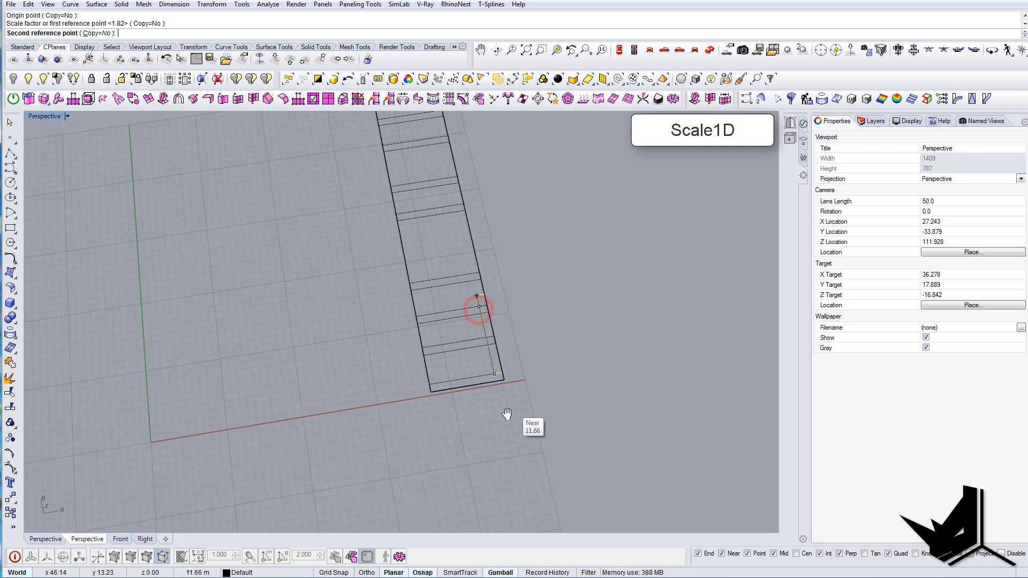
pyautogui.keyDown('shift'); pyautogui.moveTo(507, 415); pyautogui.dragTo(532, 530, button='right'); pyautogui.keyUp('shift')
pyautogui.click(444, 189)
# Move the second footprint's overall outline straight up to the first block's roof level
pyautogui.moveTo(463, 290); pyautogui.dragTo(444, 318, button='right')
pyautogui.scroll(-3, 483, 255)
pyautogui.click(450, 288)
pyautogui.click(454, 306)
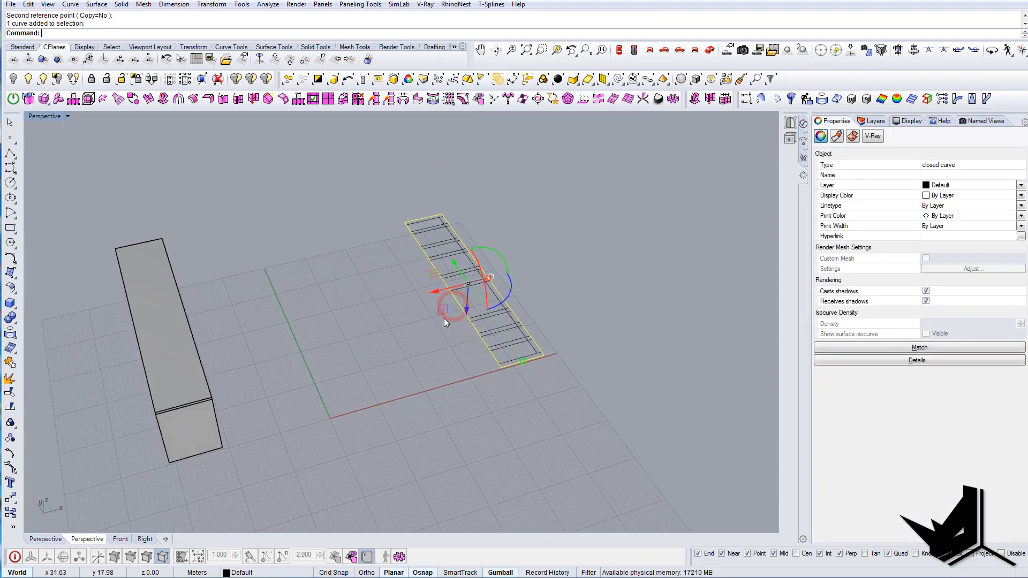
pyautogui.click(404, 223)
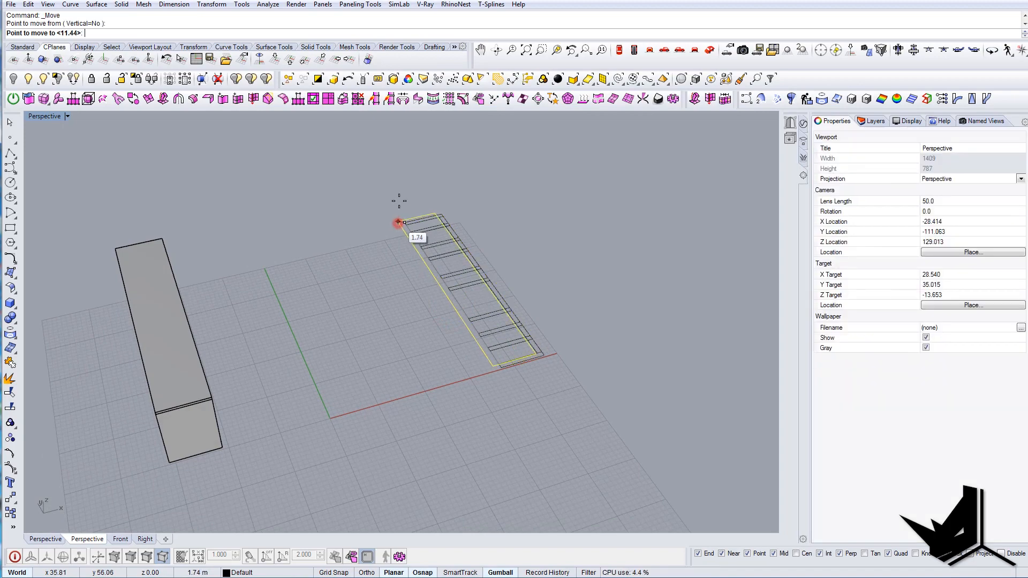
pyautogui.click(162, 239)
# Extrude the raised outline downwards with an ExtrudeCrv distance of -0.5
pyautogui.moveTo(382, 269); pyautogui.dragTo(326, 198, button='right')
pyautogui.write('EC')
pyautogui.press('Return')
pyautogui.scroll(3, 397, 248)
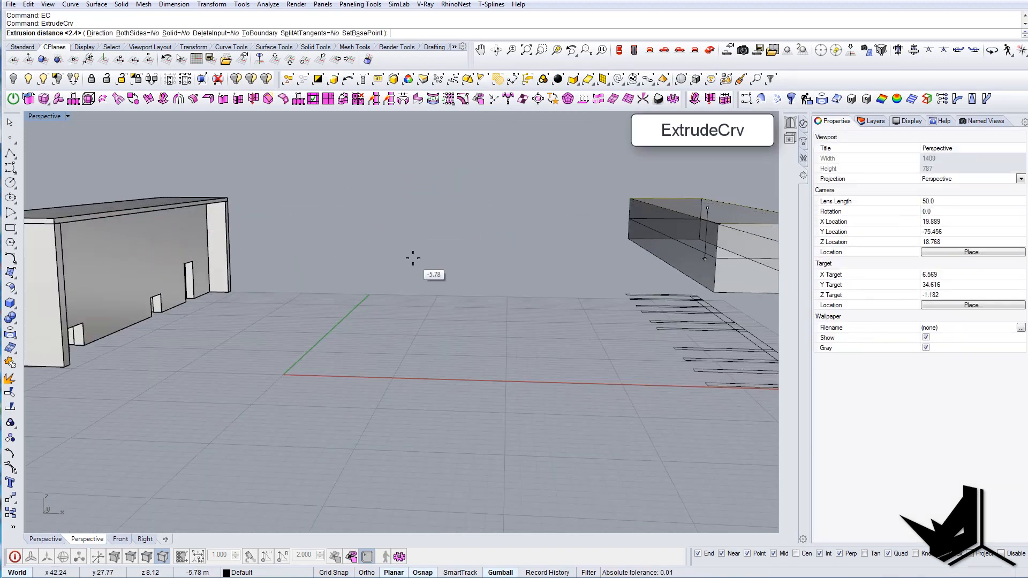
pyautogui.write('-0.5')
pyautogui.press('Return')
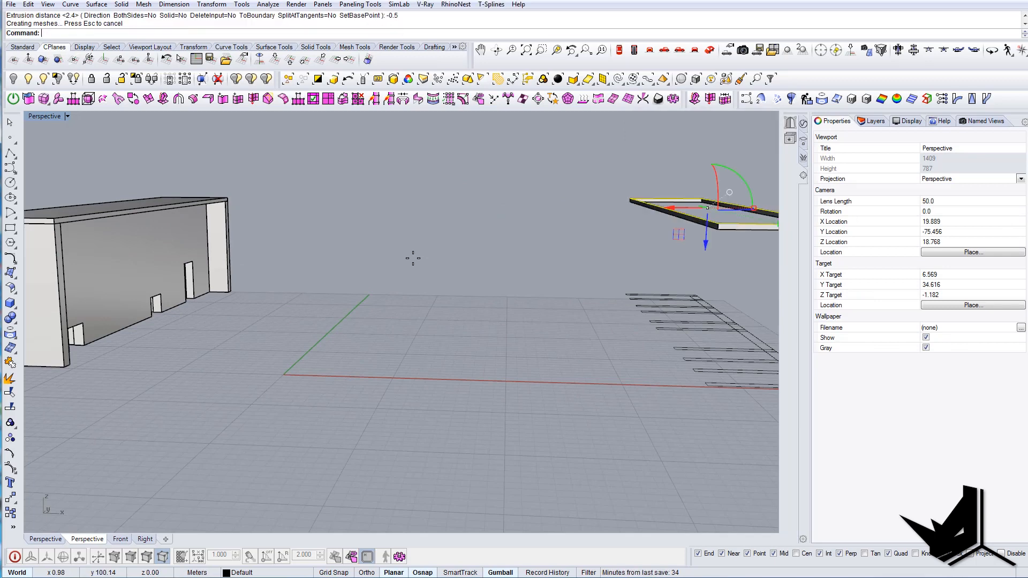
# Delete the raised outline curve and cap its extrusion to form the second block's solid roof slab
pyautogui.keyDown('shift'); pyautogui.moveTo(621, 172); pyautogui.dragTo(538, 218, button='right'); pyautogui.keyUp('shift')
pyautogui.press('Delete')
pyautogui.moveTo(697, 184); pyautogui.dragTo(669, 221)
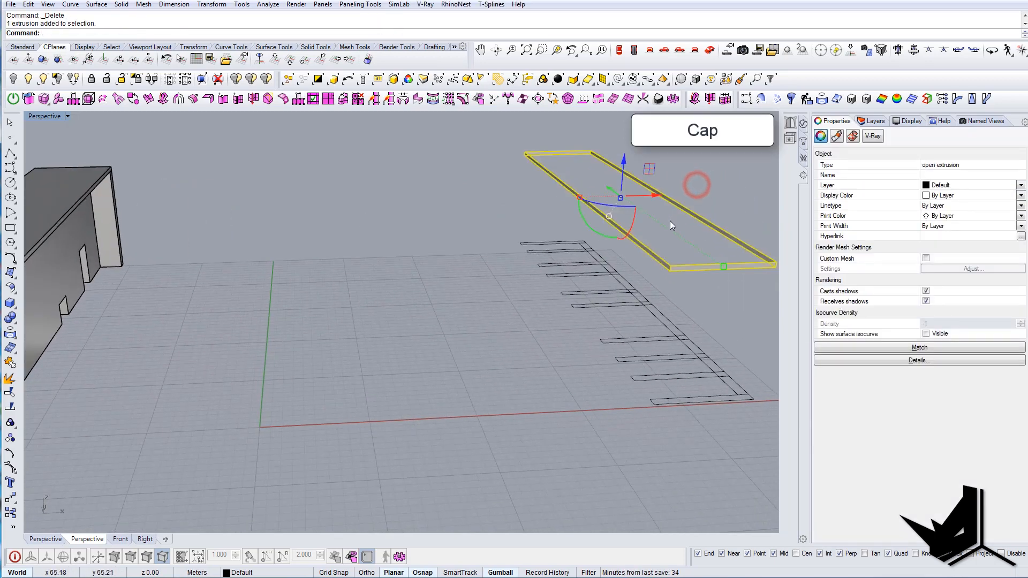
pyautogui.write('cap')
pyautogui.press('Return')
pyautogui.press('Escape')
# Extrude all eleven wall rectangles 13.4 m up to the roof slab's underside and cap them into solids
pyautogui.moveTo(637, 342); pyautogui.dragTo(581, 355, button='right')
pyautogui.moveTo(577, 443); pyautogui.dragTo(570, 399, button='right')
pyautogui.moveTo(592, 410); pyautogui.dragTo(558, 261)
pyautogui.keyDown('shift'); pyautogui.moveTo(692, 392); pyautogui.dragTo(667, 326); pyautogui.keyUp('shift')
pyautogui.write('ec')
pyautogui.press('Return')
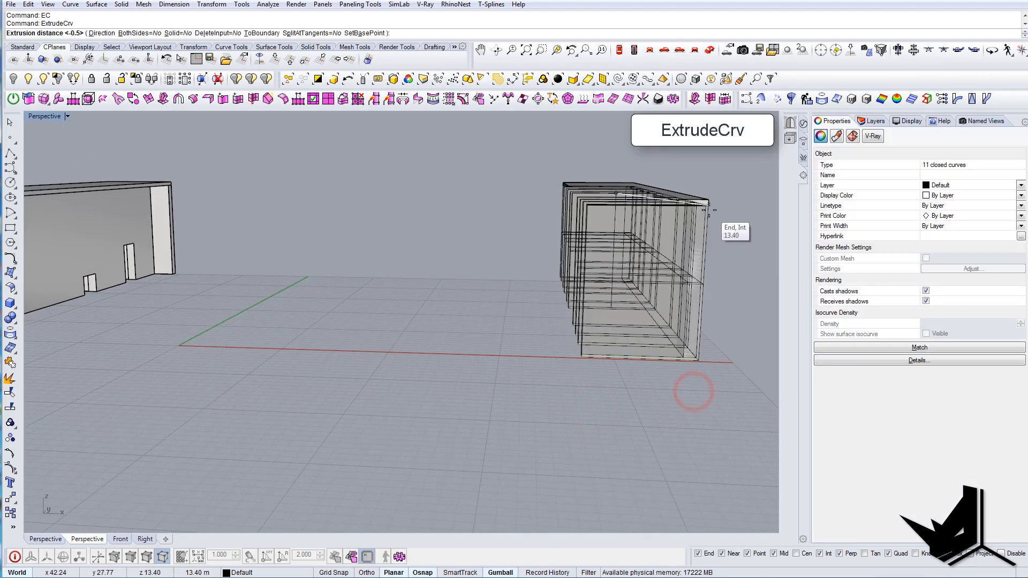
pyautogui.click(709, 210)
pyautogui.moveTo(723, 262); pyautogui.dragTo(479, 233)
pyautogui.write('Cap')
pyautogui.press('Return')
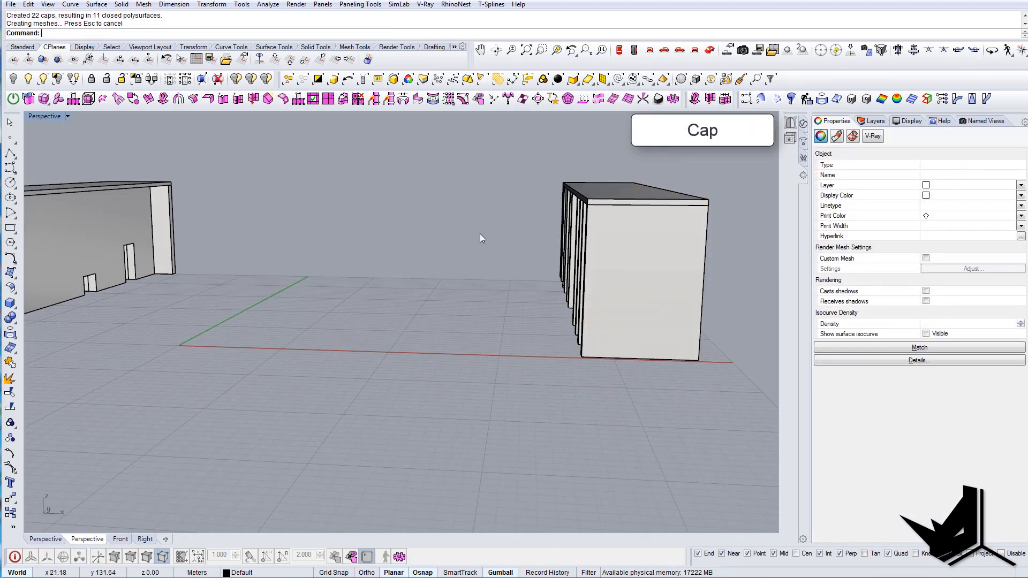
# Draw a base line across the first wall gap on the second block's open side, at the end near the red axis
pyautogui.moveTo(480, 233); pyautogui.dragTo(561, 283, button='right')
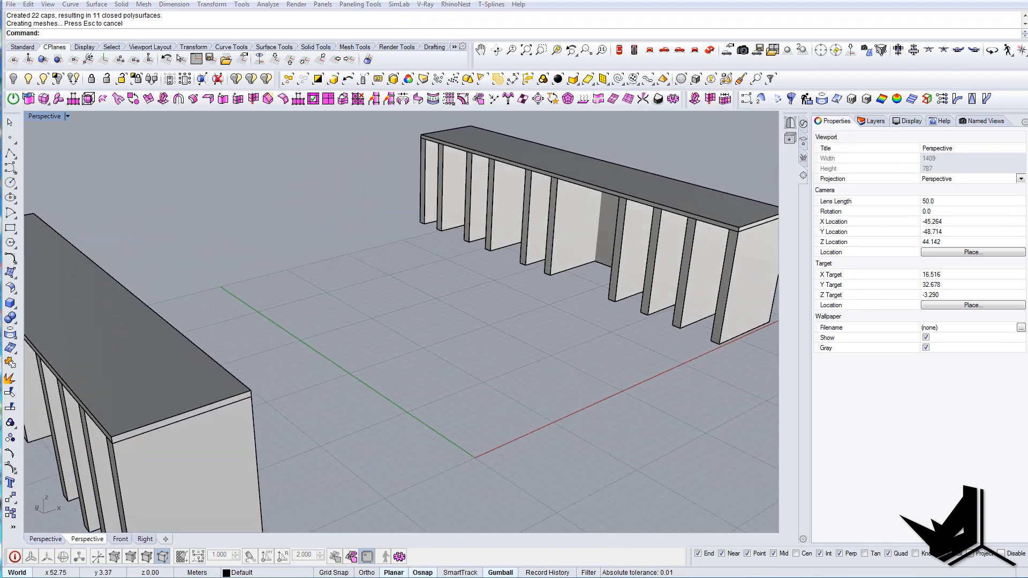
pyautogui.keyDown('shift'); pyautogui.moveTo(640, 303); pyautogui.dragTo(563, 313, button='right'); pyautogui.keyUp('shift')
pyautogui.write('l')
pyautogui.press('Return')
pyautogui.press('Escape')
pyautogui.keyDown('shift'); pyautogui.moveTo(563, 313); pyautogui.dragTo(510, 361, button='right'); pyautogui.keyUp('shift')
pyautogui.press('Return')
pyautogui.scroll(3, 540, 362)
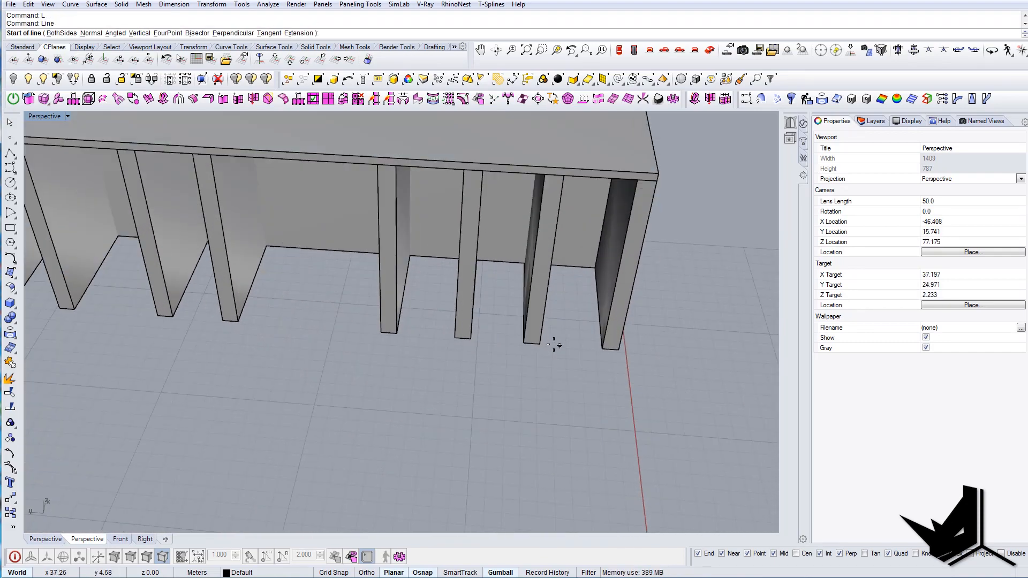
pyautogui.click(542, 344)
pyautogui.click(599, 349)
# Draw base lines across the next three wall gaps, up to and including the widest one
pyautogui.press('Return')
pyautogui.click(470, 338)
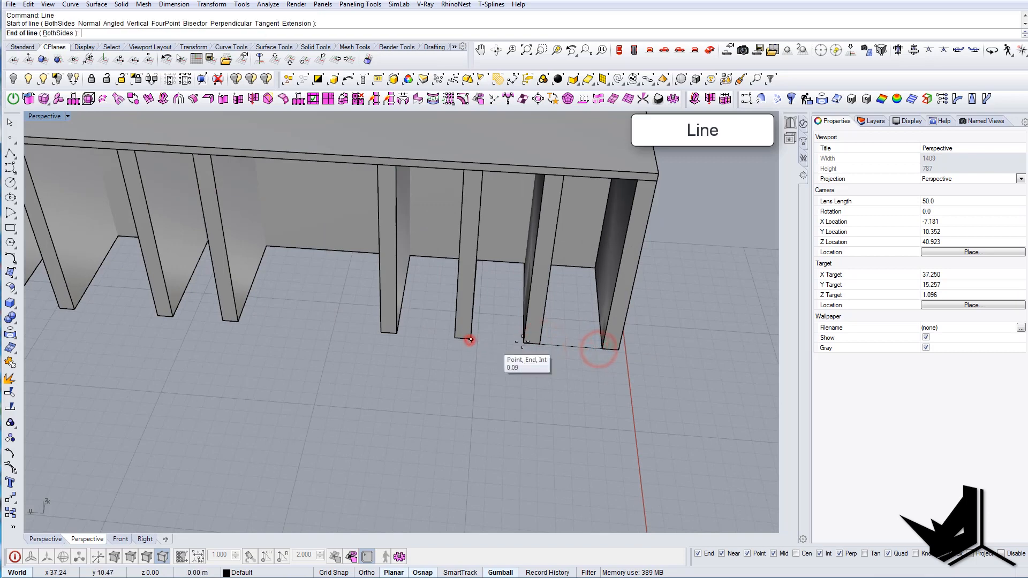
pyautogui.click(525, 341)
pyautogui.press('Return')
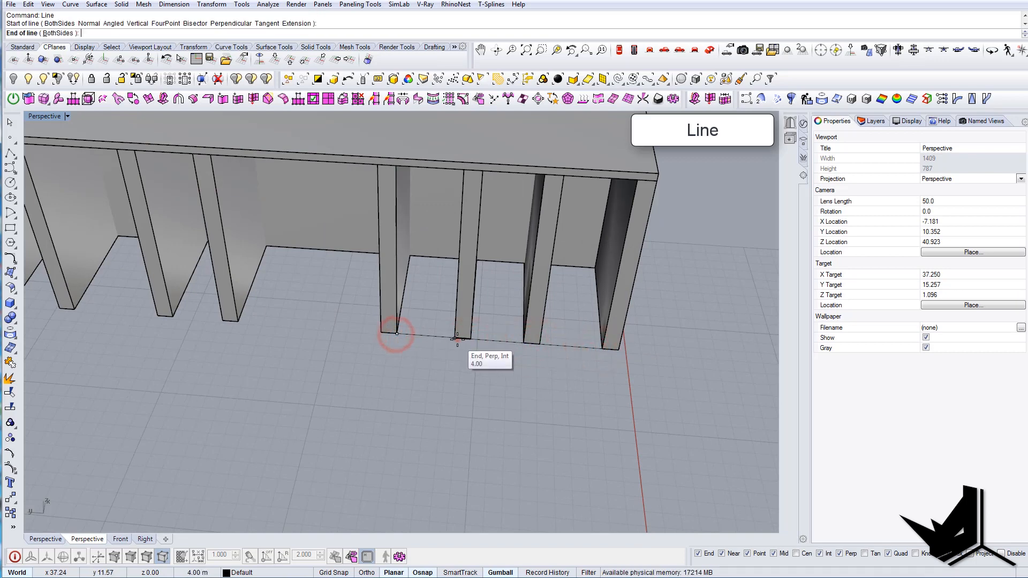
pyautogui.click(458, 339)
pyautogui.keyDown('shift'); pyautogui.moveTo(349, 339); pyautogui.dragTo(516, 348, button='right'); pyautogui.keyUp('shift')
pyautogui.press('Return')
pyautogui.click(390, 330)
pyautogui.click(538, 339)
# Draw base lines across the two wall gaps beyond the widest opening
pyautogui.write('l')
pyautogui.press('Return')
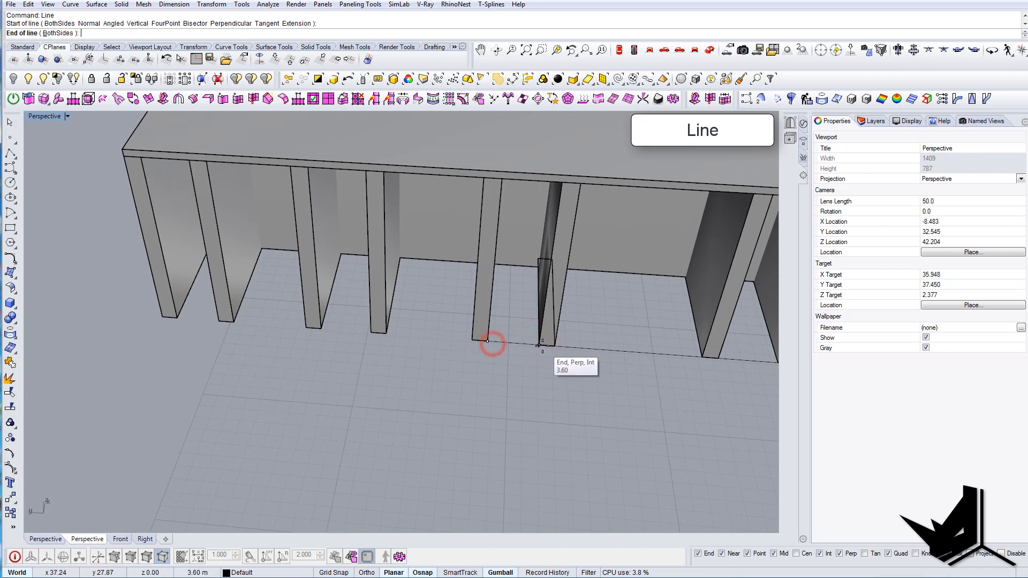
pyautogui.click(542, 348)
pyautogui.click(528, 343)
pyautogui.press('Return')
pyautogui.click(385, 336)
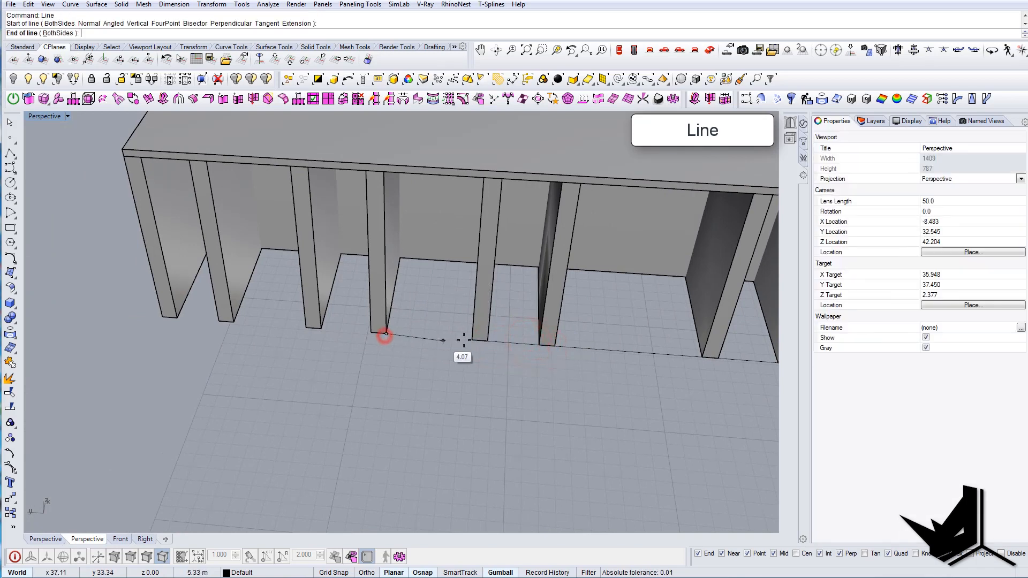
pyautogui.click(467, 340)
pyautogui.press('Return')
pyautogui.click(321, 329)
pyautogui.click(373, 335)
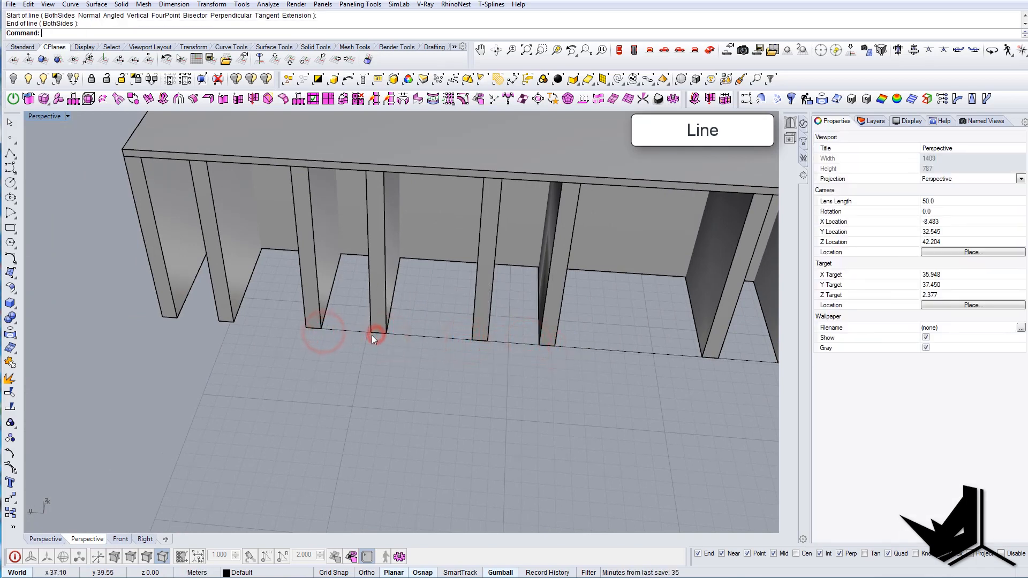
pyautogui.click(371, 335)
pyautogui.keyDown('shift'); pyautogui.moveTo(353, 331); pyautogui.dragTo(448, 351, button='right'); pyautogui.keyUp('shift')
pyautogui.press('Delete')
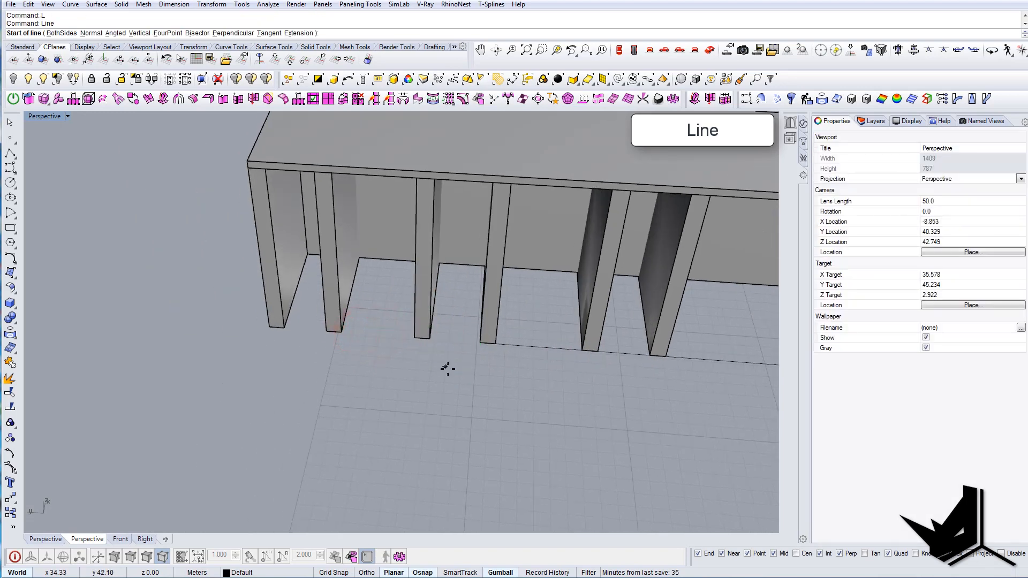
# Draw base lines across the following two wall gaps, ending at the second wall from the far end
pyautogui.click(432, 338)
pyautogui.click(483, 342)
pyautogui.press('Return')
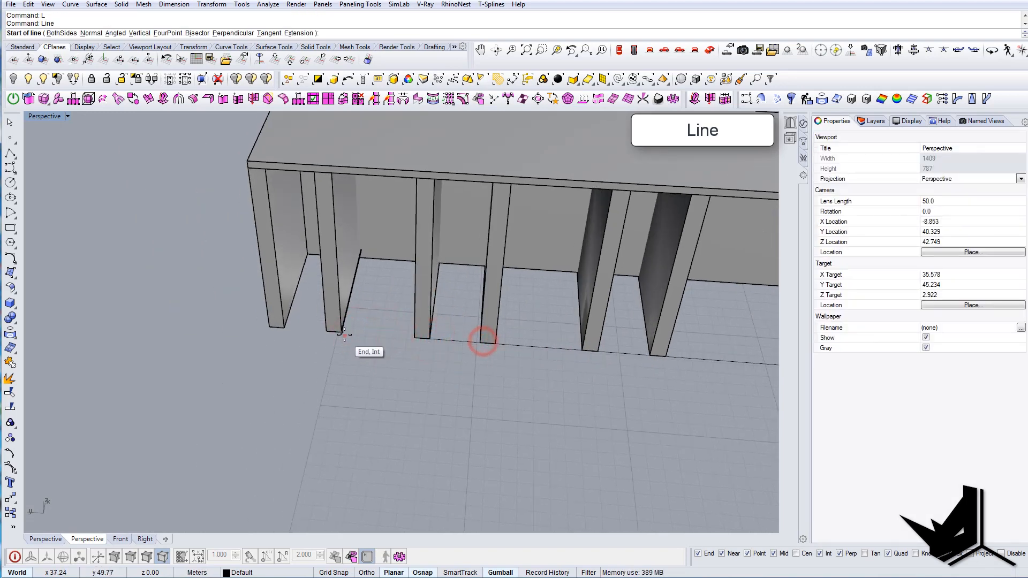
pyautogui.click(344, 336)
pyautogui.click(415, 338)
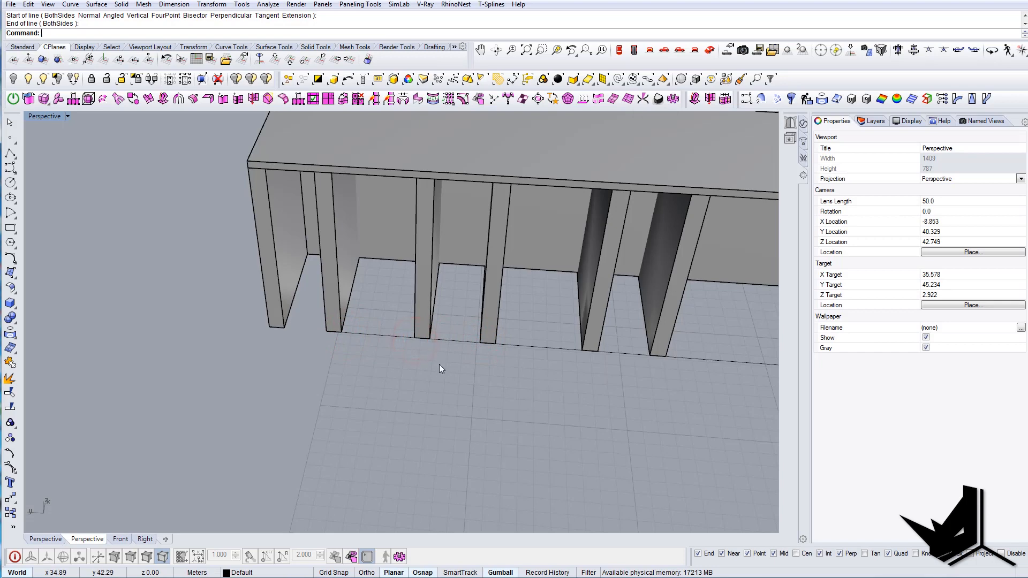
# Delete the second wall from the far end together with its footprint rectangle
pyautogui.moveTo(439, 364); pyautogui.dragTo(394, 350, button='right')
pyautogui.click(378, 281)
pyautogui.press('Delete')
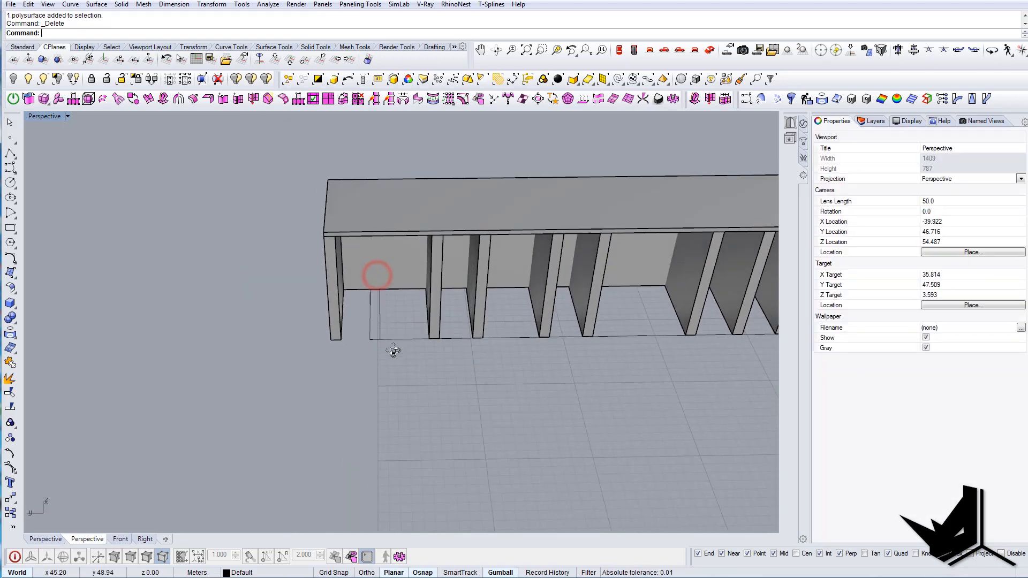
pyautogui.moveTo(360, 304); pyautogui.dragTo(358, 303)
pyautogui.press('Delete')
# Stretch the last base line with Scale1D so it spans the widened gap up to the far end wall
pyautogui.moveTo(400, 319); pyautogui.dragTo(395, 356, button='right')
pyautogui.moveTo(403, 352); pyautogui.dragTo(395, 326)
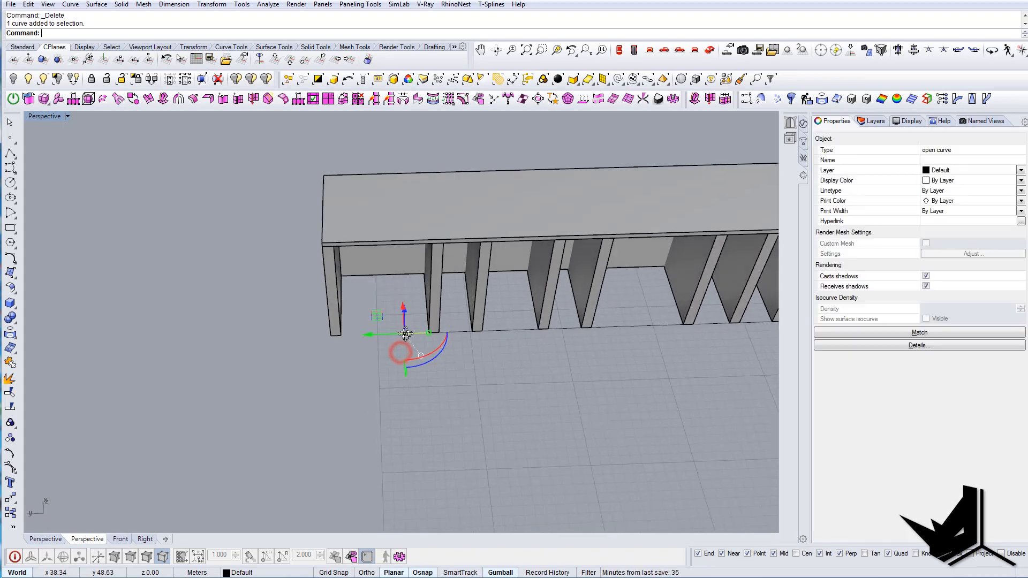
pyautogui.write('SC')
pyautogui.click(427, 338)
pyautogui.click(380, 339)
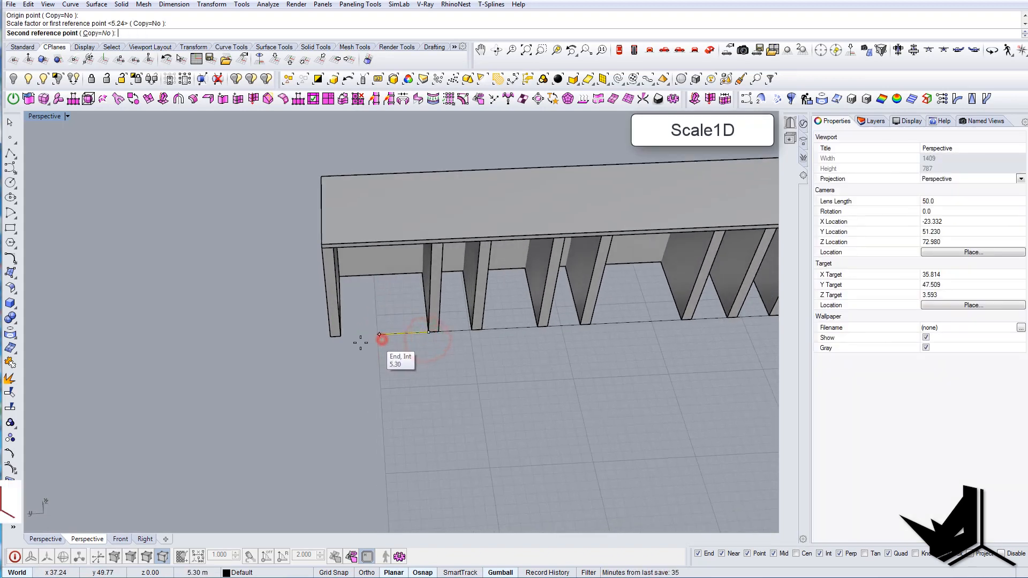
pyautogui.click(347, 339)
# Draw a short guide line outward from the widened gap's midpoint, and a 7.3 m line from its outer end, parallel to the block
pyautogui.moveTo(358, 344); pyautogui.dragTo(516, 335, button='right')
pyautogui.keyDown('shift'); pyautogui.moveTo(313, 306); pyautogui.dragTo(414, 324, button='right'); pyautogui.keyUp('shift')
pyautogui.keyDown('shift'); pyautogui.moveTo(342, 321); pyautogui.dragTo(367, 352, button='right'); pyautogui.keyUp('shift')
pyautogui.write('line')
pyautogui.press('Return')
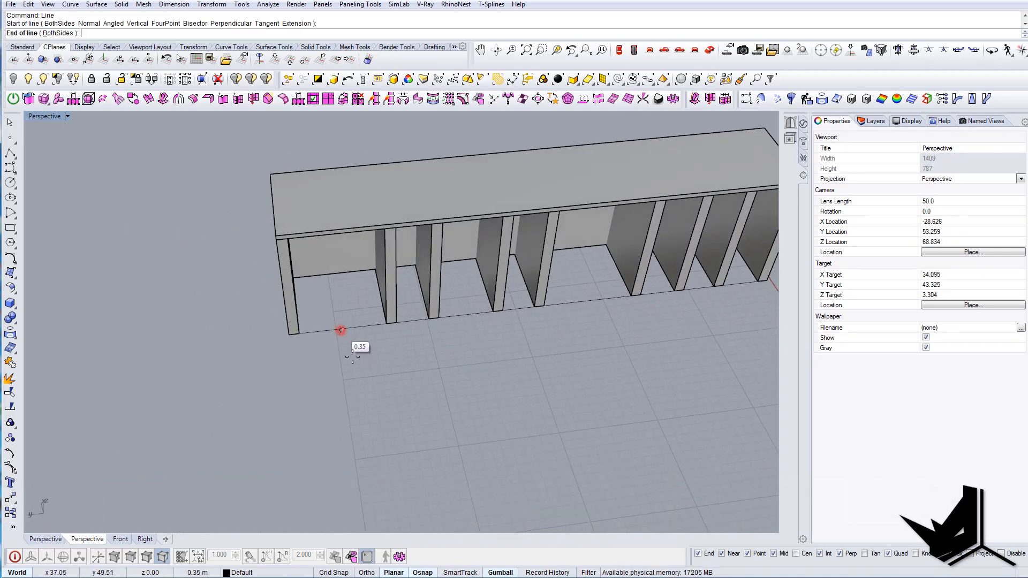
pyautogui.click(343, 328)
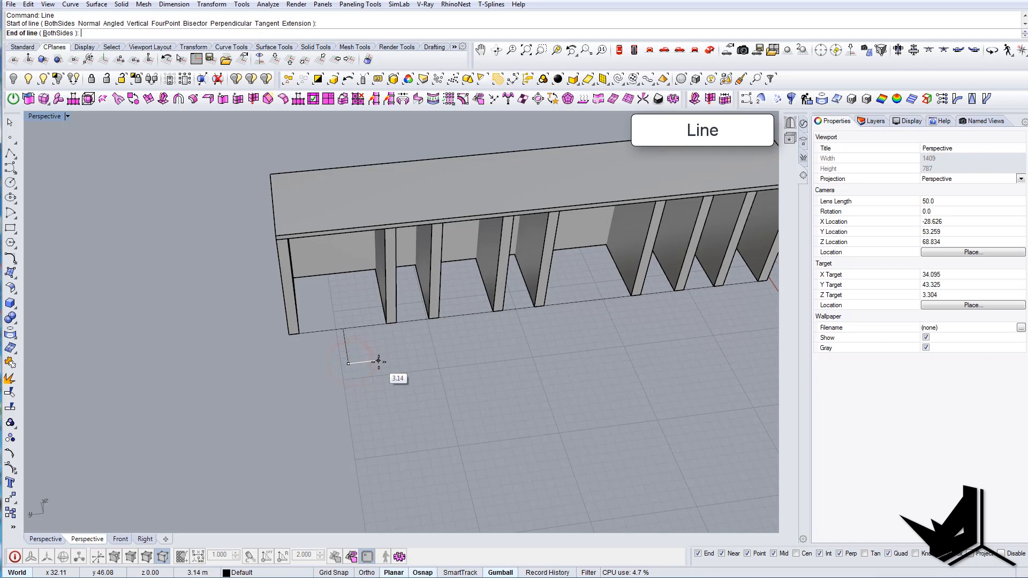
pyautogui.write('7.3')
pyautogui.press('Return')
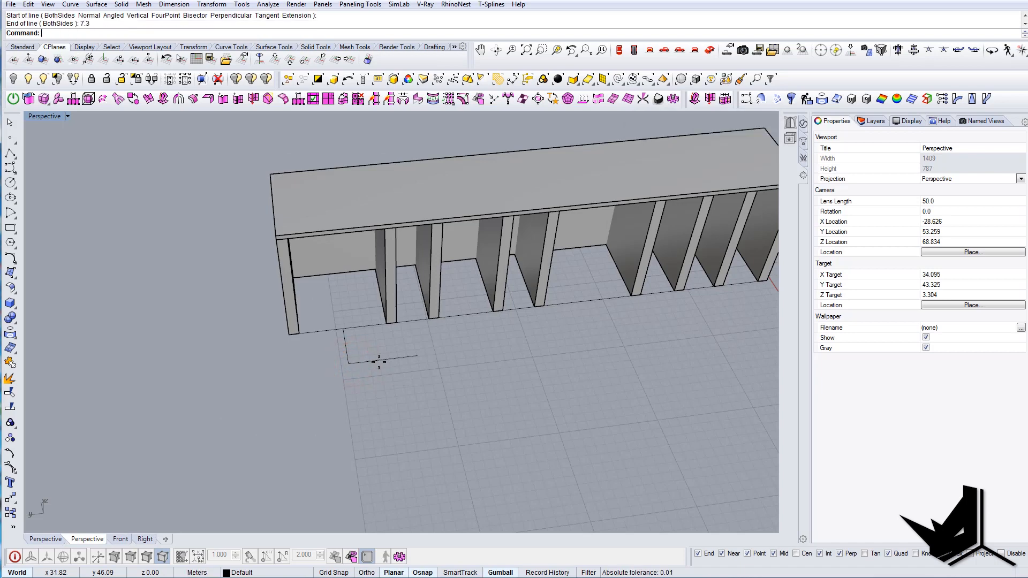
# Centre the 7.3 m line on the guide line's outer end and extrude it 2.4 m upwards
pyautogui.moveTo(482, 377); pyautogui.dragTo(387, 342)
pyautogui.write('M')
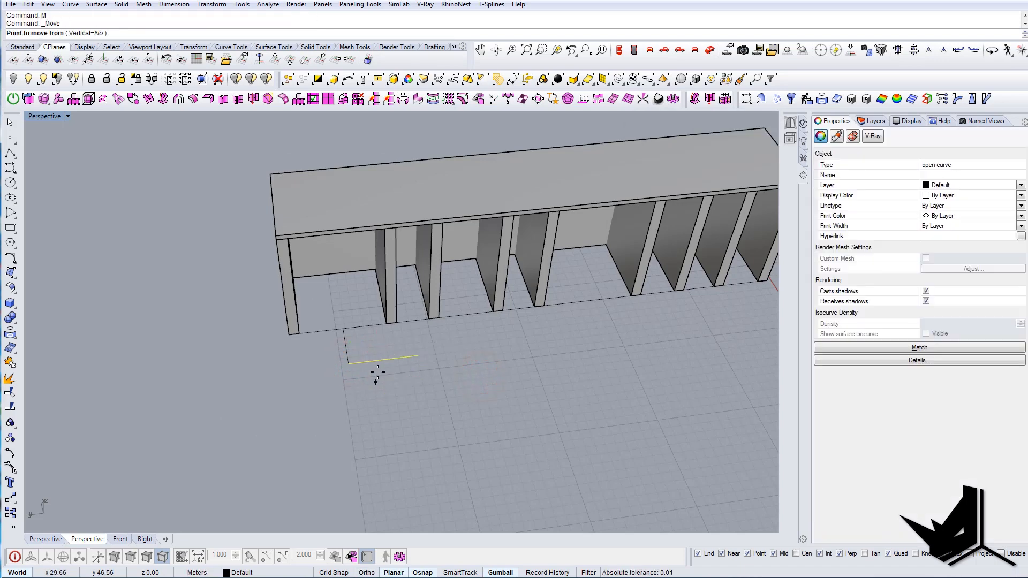
pyautogui.click(357, 373)
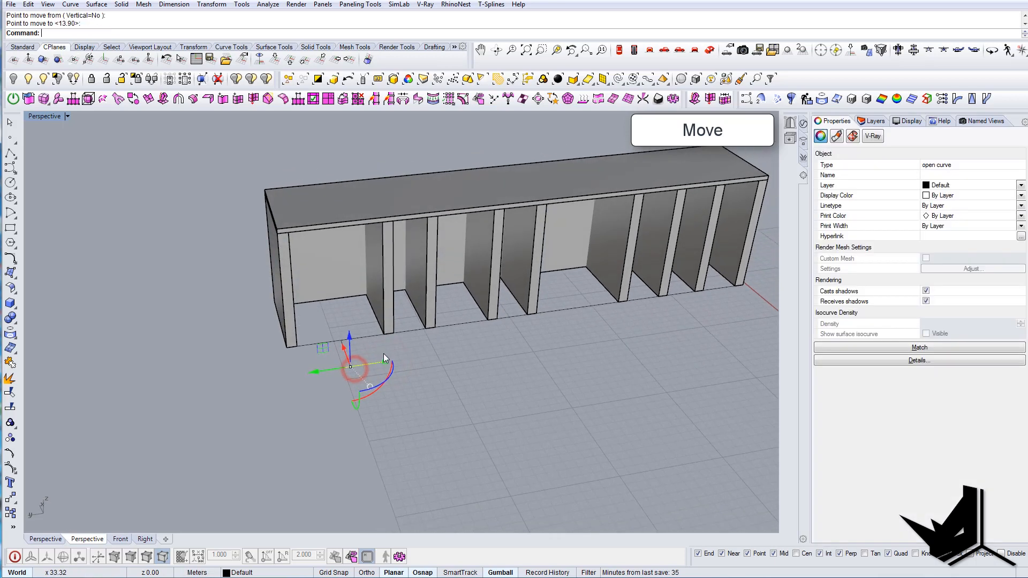
pyautogui.write('EC')
pyautogui.press('Return')
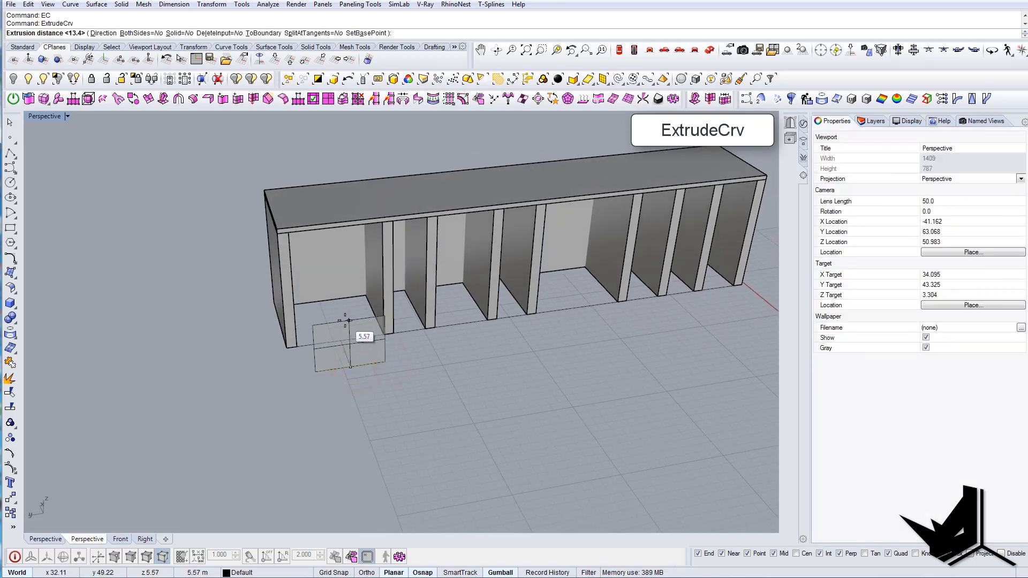
pyautogui.write('2.4')
pyautogui.press('Return')
pyautogui.press('Escape')
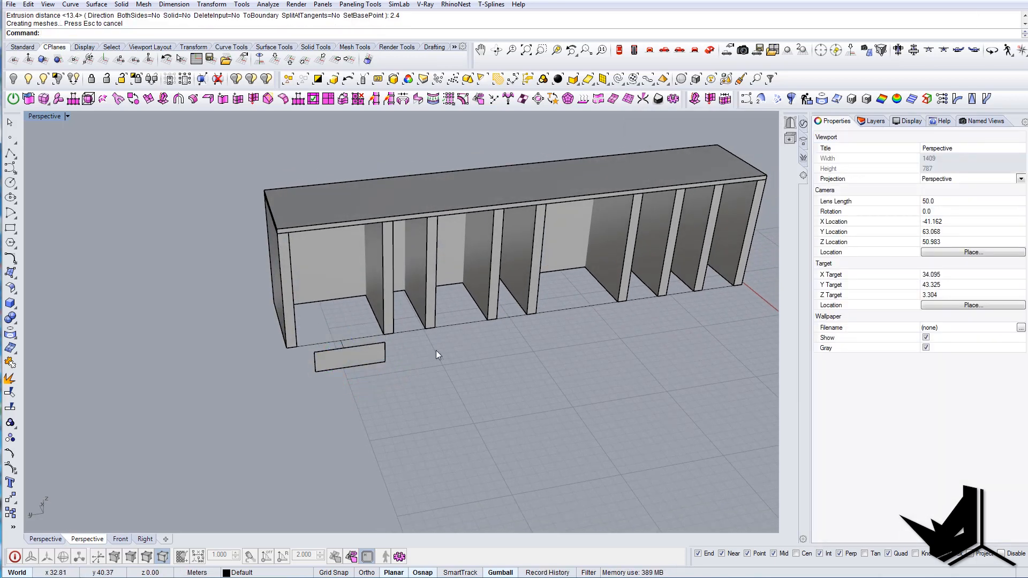
# Copy the 2.4 m high extruded surface sideways towards the adjacent narrow wall gap
pyautogui.moveTo(436, 351); pyautogui.dragTo(415, 403, button='right')
pyautogui.moveTo(415, 403); pyautogui.dragTo(353, 404, button='right')
pyautogui.scroll(4, 349, 397)
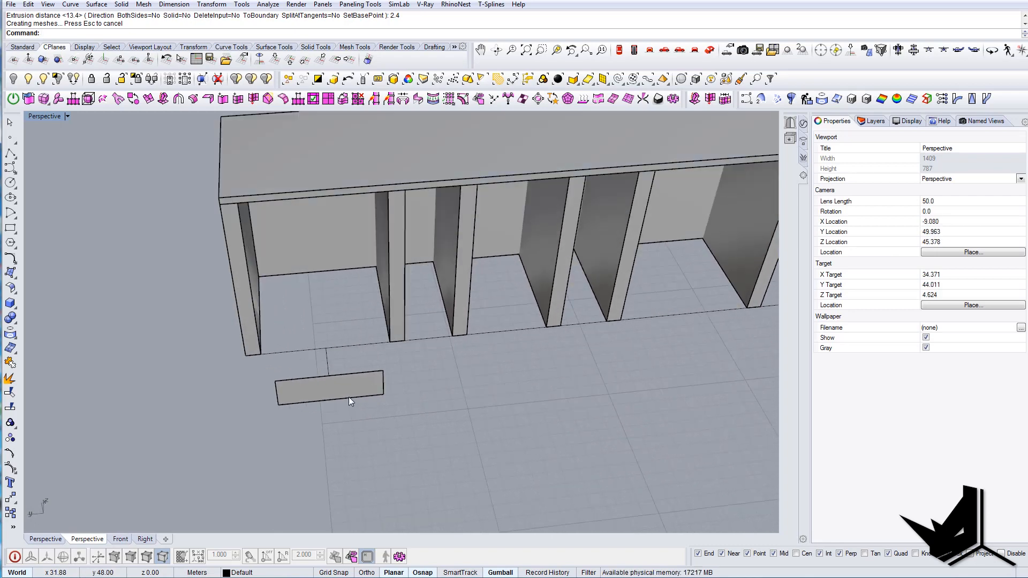
pyautogui.click(349, 397)
pyautogui.write('copy')
pyautogui.press('Return')
pyautogui.click(331, 399)
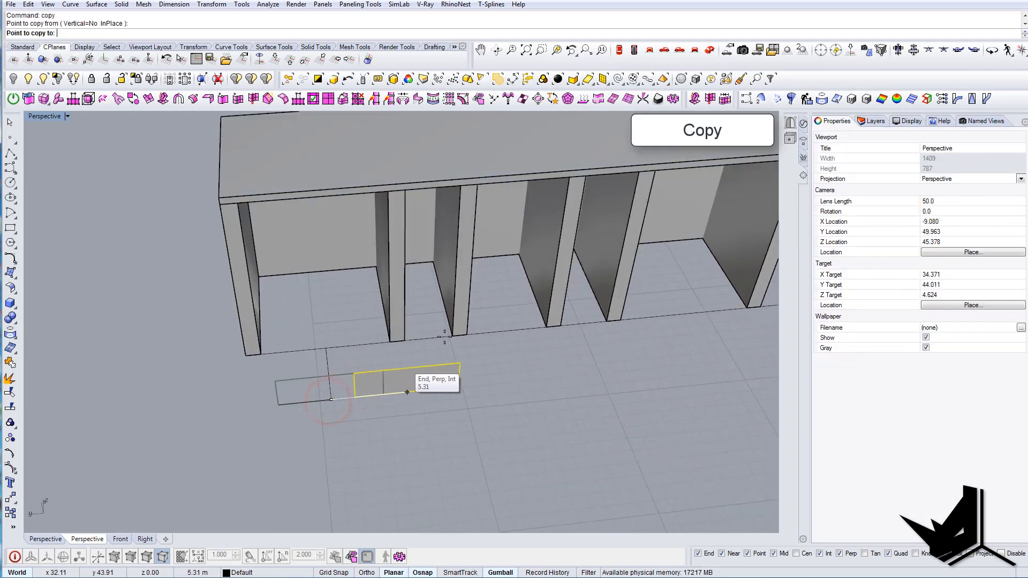
pyautogui.click(429, 335)
# Shorten the copied surface to a length of 3.2 m with Scale1D
pyautogui.click(443, 378)
pyautogui.write('SC1')
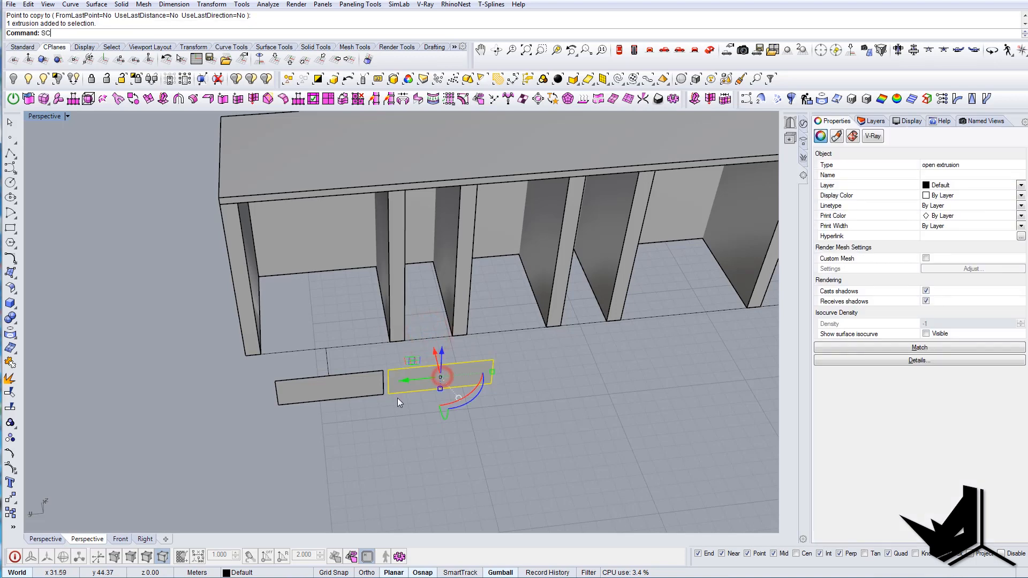
pyautogui.press('Return')
pyautogui.click(389, 396)
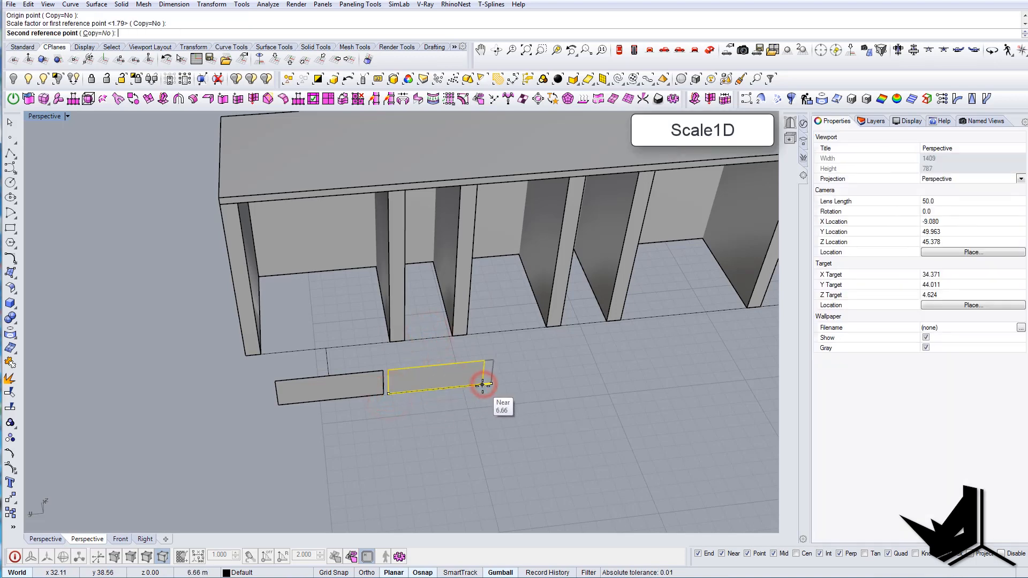
pyautogui.write('3.2')
pyautogui.press('Return')
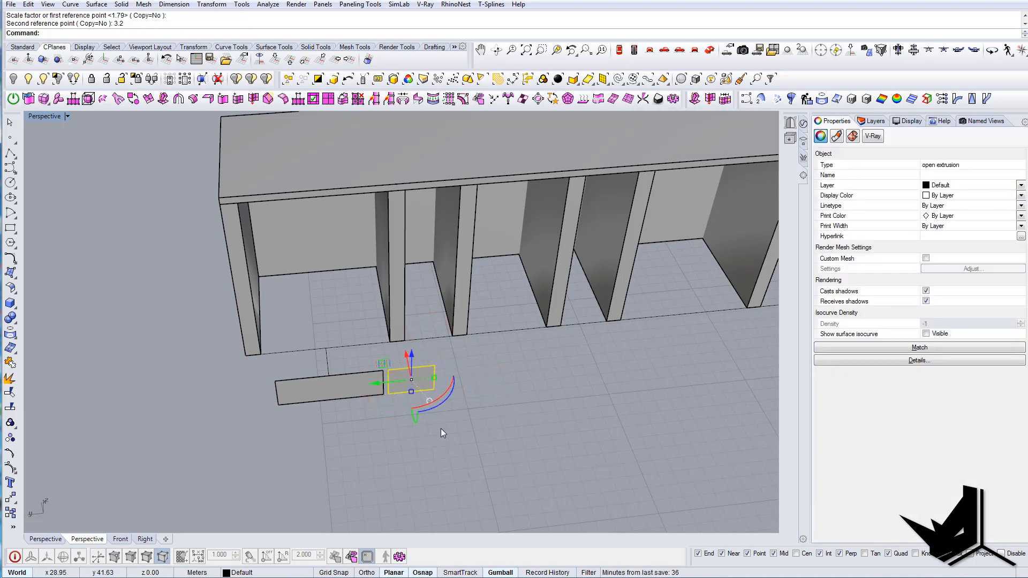
# Centre the 3.2 m panel on its narrow wall gap and copy it in front of the next gap
pyautogui.click(409, 392)
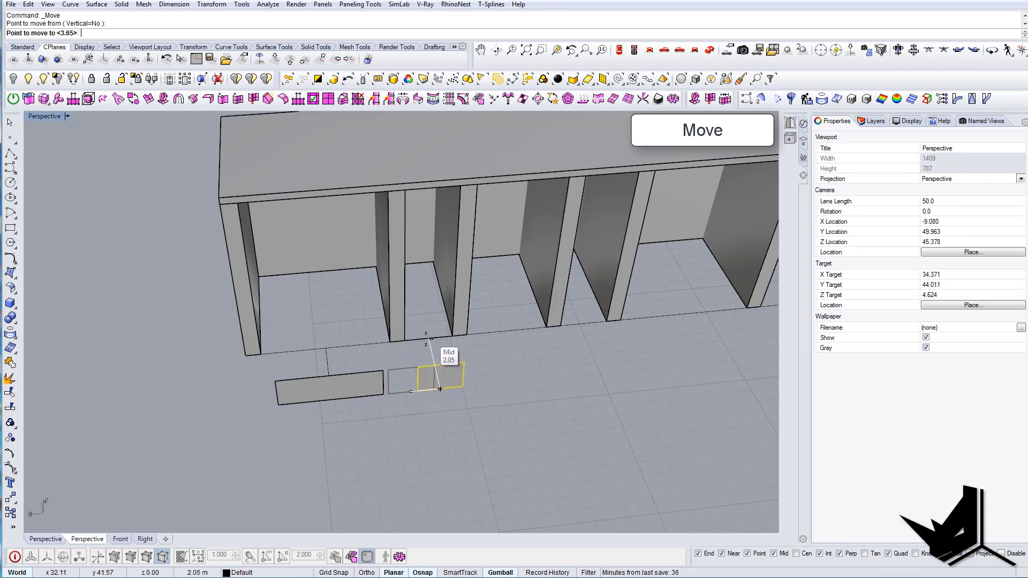
pyautogui.keyDown('shift'); pyautogui.moveTo(473, 351); pyautogui.dragTo(377, 370, button='right'); pyautogui.keyUp('shift')
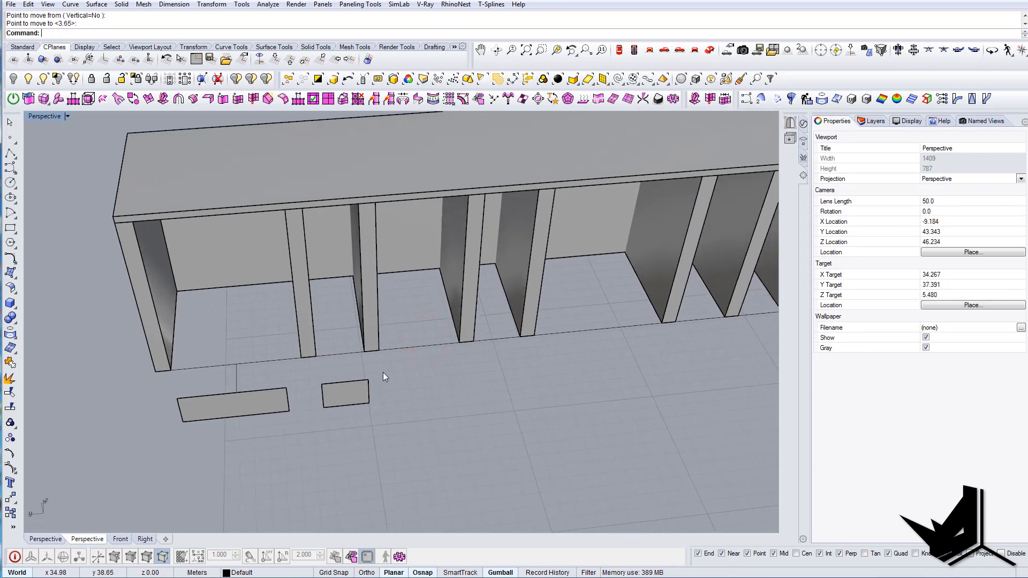
pyautogui.click(360, 396)
pyautogui.write('copy')
pyautogui.press('Return')
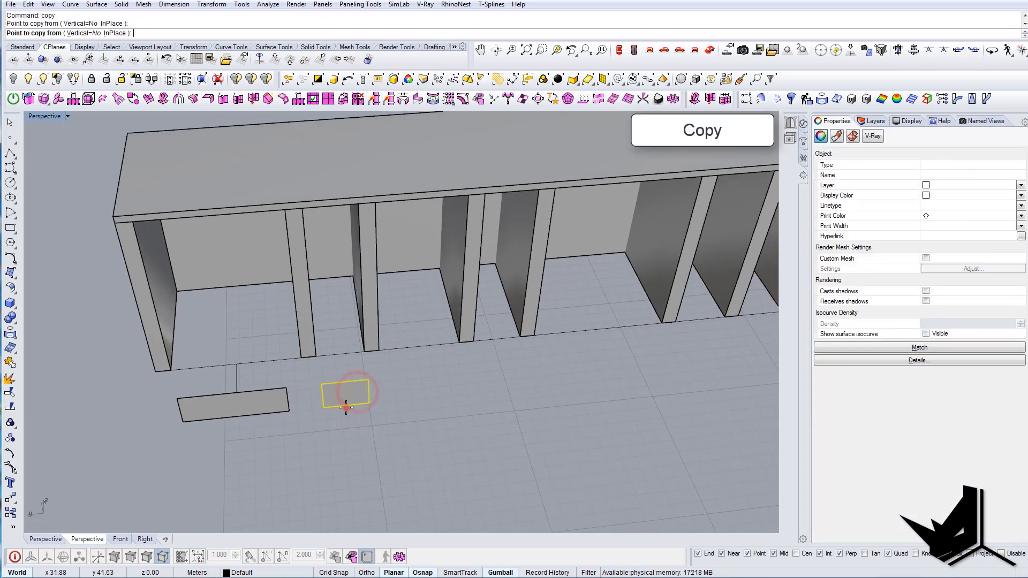
pyautogui.click(346, 406)
pyautogui.keyDown('shift'); pyautogui.click(418, 348); pyautogui.keyUp('shift')
pyautogui.press('Return')
# Lengthen the newly copied panel to 4.1 m with Scale1D
pyautogui.click(427, 387)
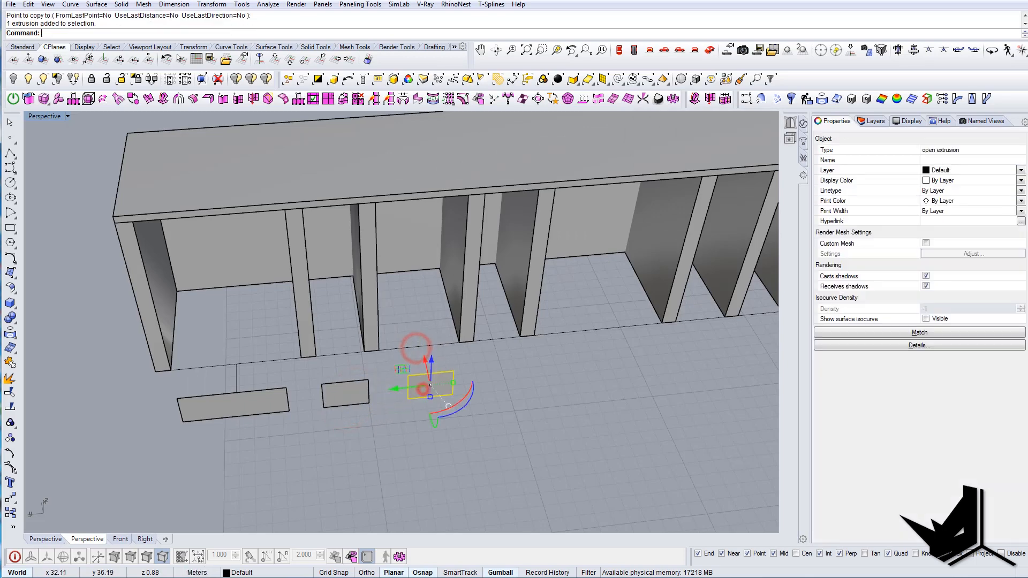
pyautogui.write('Scale1D')
pyautogui.press('Return')
pyautogui.click(407, 403)
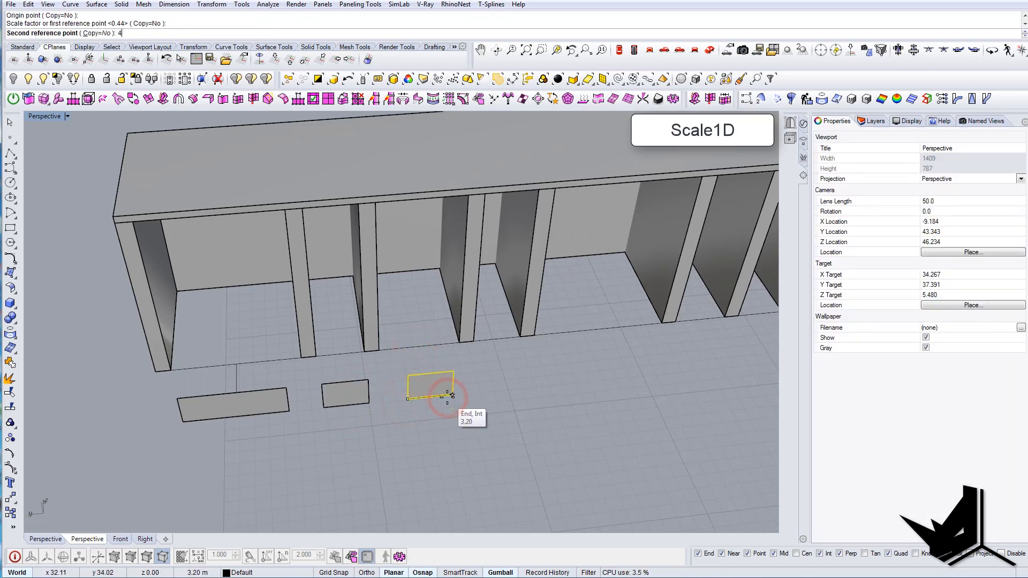
pyautogui.write('4.1')
pyautogui.press('Return')
# Move the 4.1 m panel by its bottom midpoint to line up with the midpoint of the third wall gap
pyautogui.write('M')
pyautogui.press('Return')
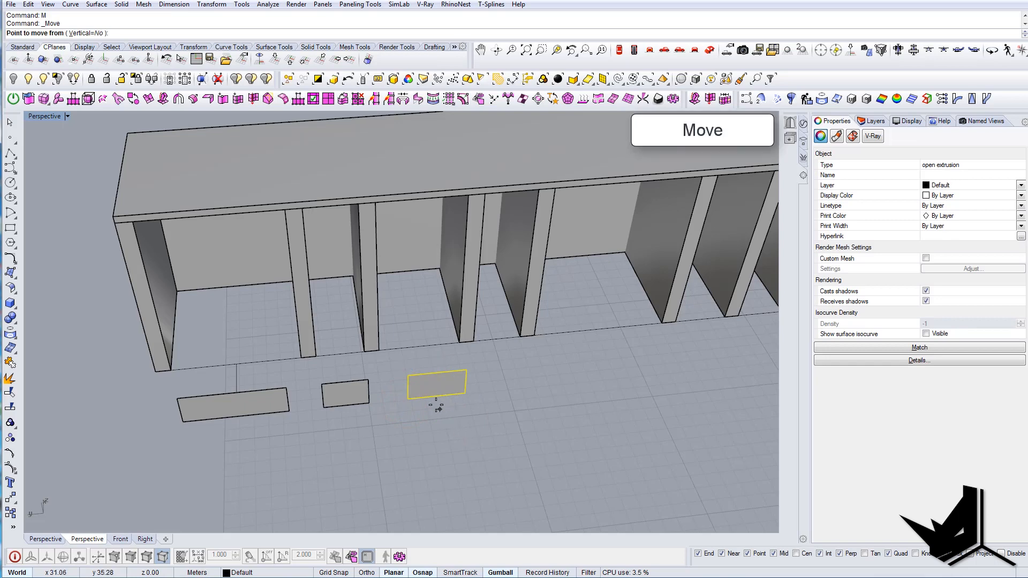
pyautogui.click(421, 346)
pyautogui.keyDown('shift'); pyautogui.moveTo(470, 382); pyautogui.dragTo(451, 394, button='right'); pyautogui.keyUp('shift')
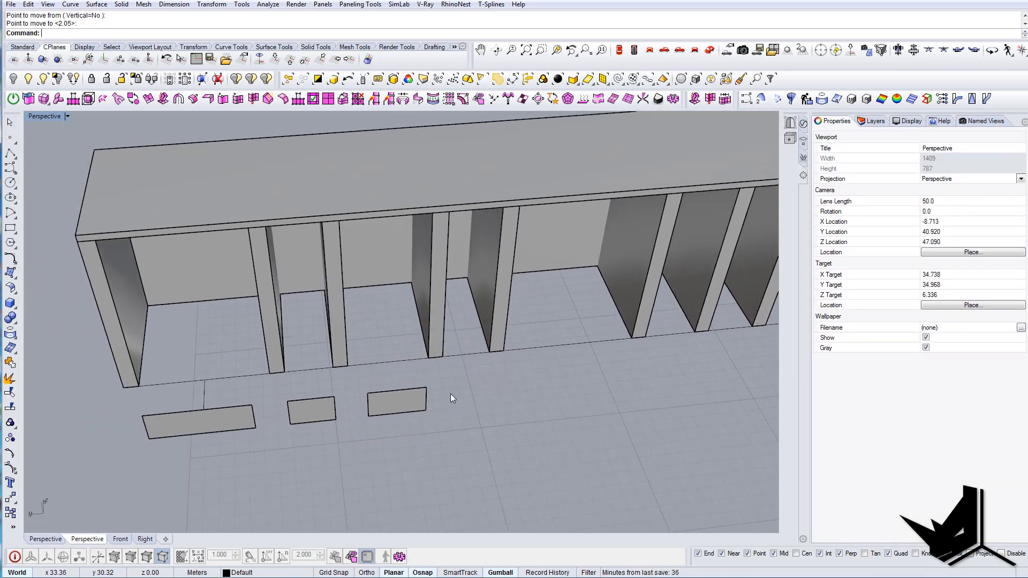
# Copy the 3.2 m panel in front of the narrow gap that follows the 4.1 m panel
pyautogui.click(322, 408)
pyautogui.write('copy')
pyautogui.press('Return')
pyautogui.click(309, 424)
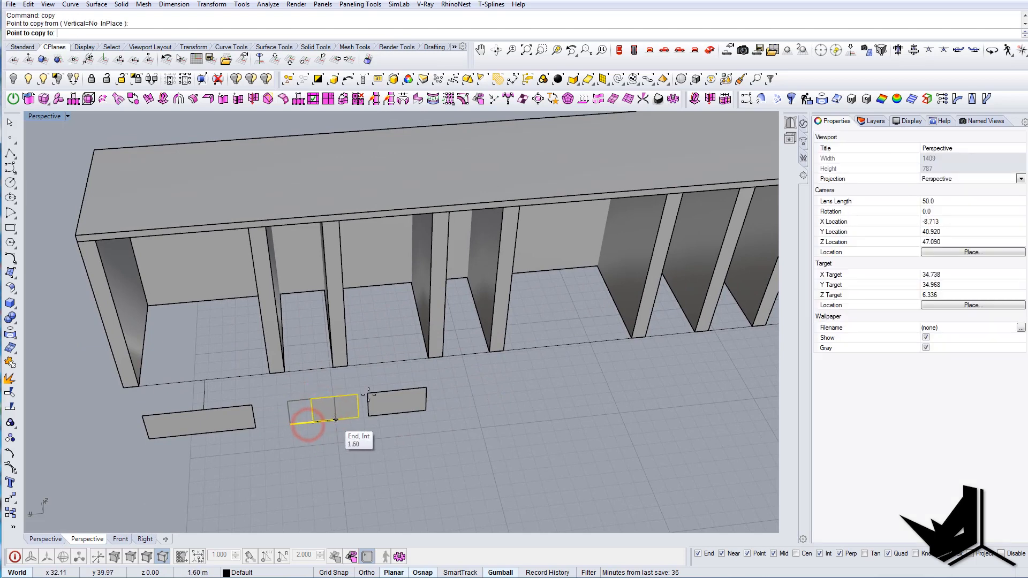
pyautogui.click(479, 405)
pyautogui.keyDown('shift'); pyautogui.moveTo(481, 375); pyautogui.dragTo(322, 374, button='right'); pyautogui.keyUp('shift')
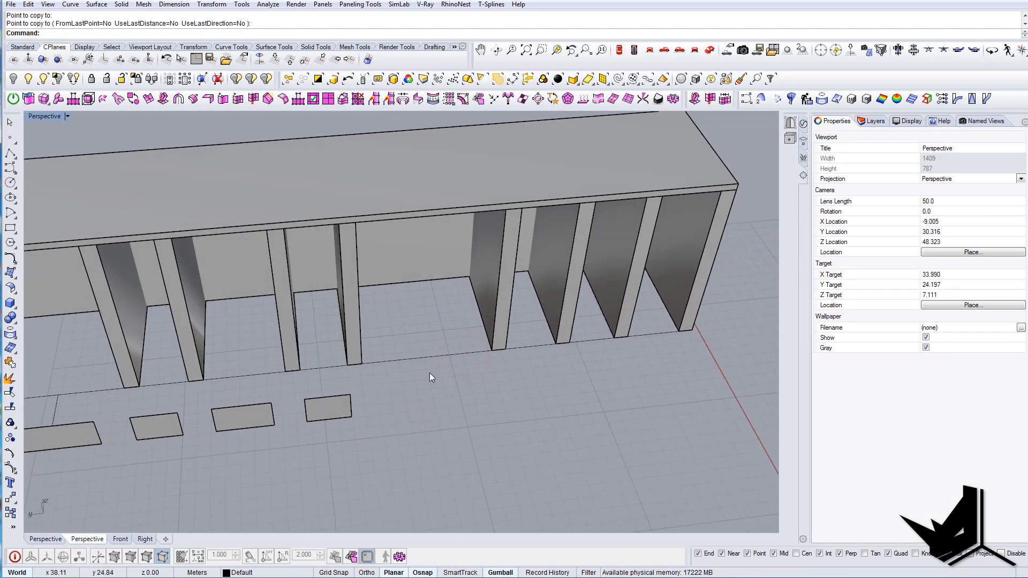
# Copy the last 3.2 m panel in front of the wide gap in the middle of the block
pyautogui.keyDown('shift'); pyautogui.moveTo(429, 374); pyautogui.dragTo(348, 409, button='right'); pyautogui.keyUp('shift')
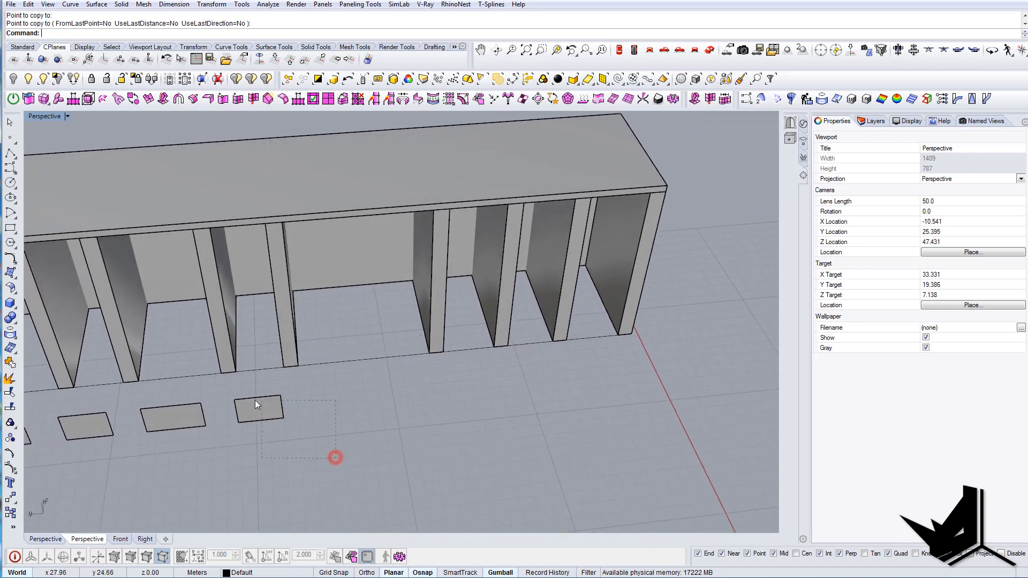
pyautogui.moveTo(255, 400); pyautogui.dragTo(253, 400)
pyautogui.keyDown('shift'); pyautogui.moveTo(267, 422); pyautogui.dragTo(316, 422, button='right'); pyautogui.keyUp('shift')
pyautogui.write('c')
pyautogui.press('Return')
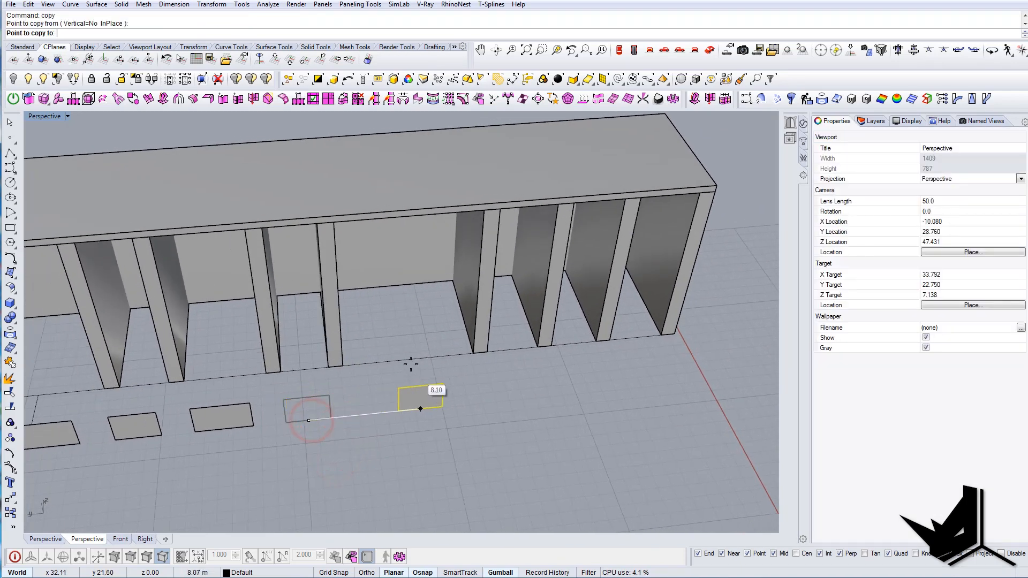
pyautogui.keyDown('shift'); pyautogui.click(408, 363); pyautogui.keyUp('shift')
pyautogui.rightClick(409, 361)
# Stretch the panel in front of the wide gap to a length of 8.1 m with Scale1D
pyautogui.click(418, 405)
pyautogui.write('s1')
pyautogui.press('Return')
pyautogui.click(400, 413)
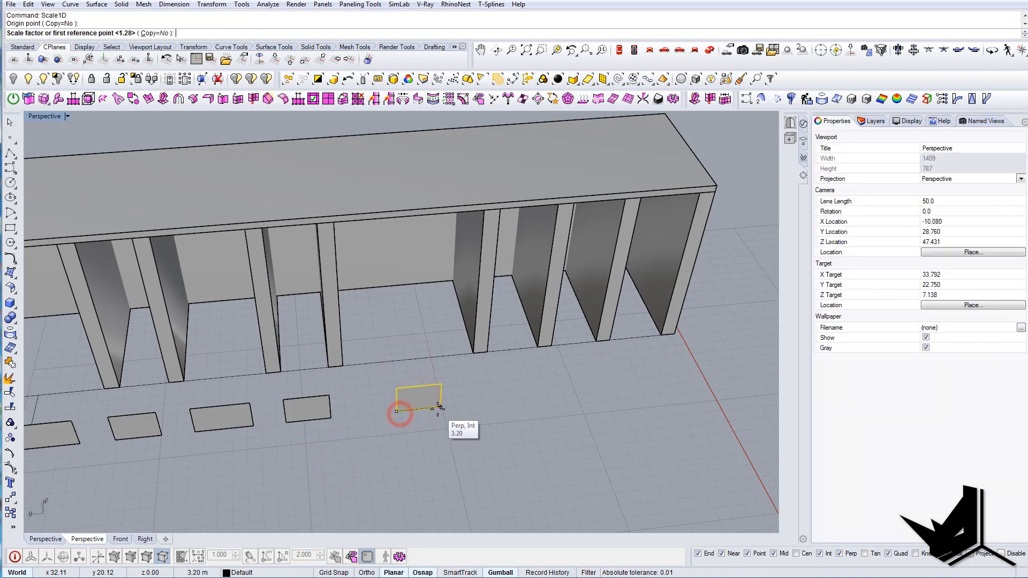
pyautogui.write('8.')
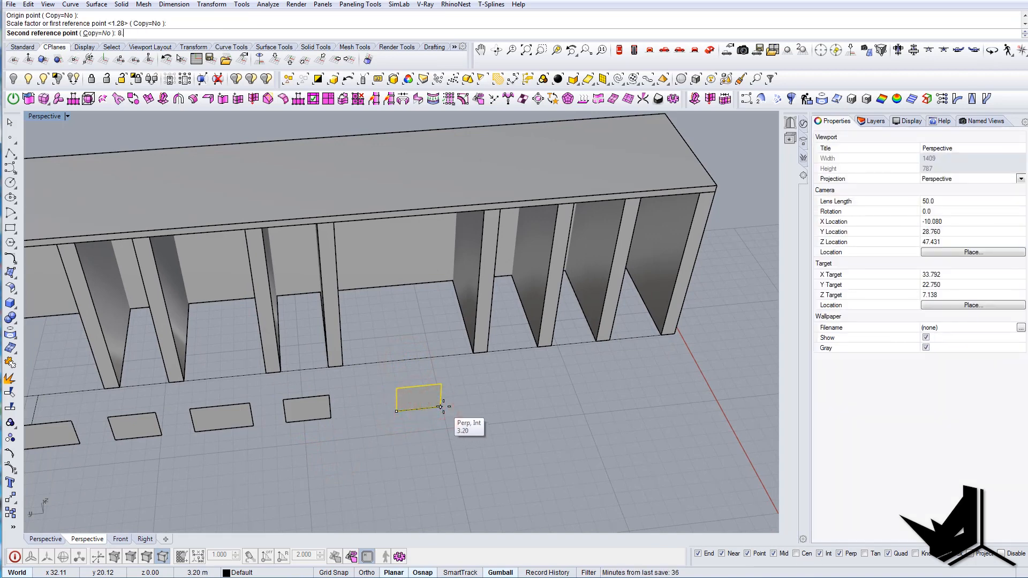
pyautogui.write('1')
pyautogui.press('Return')
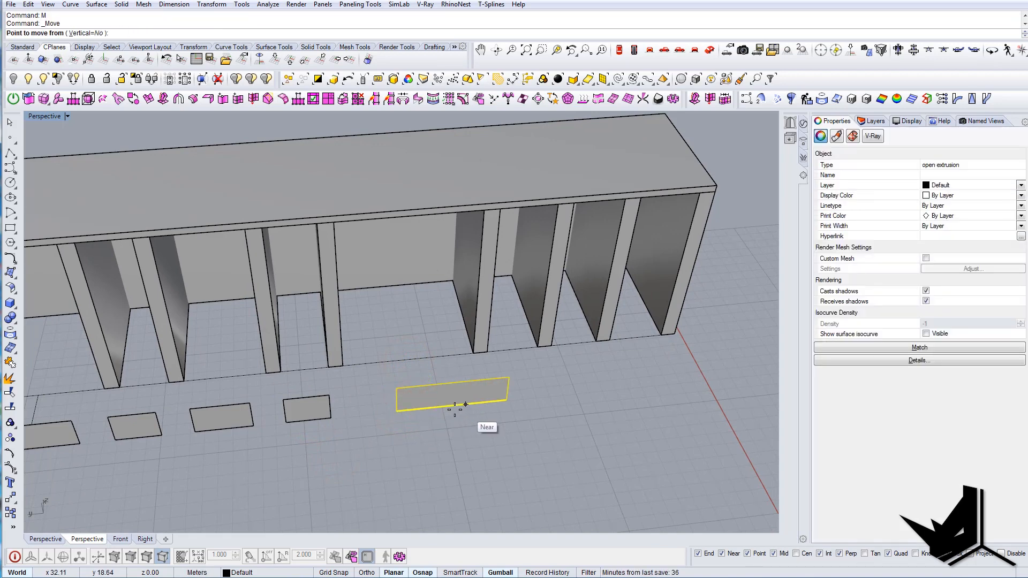
# Centre the 8.1 m panel on the wide gap's midpoint and copy it in front of the adjacent gap
pyautogui.click(454, 409)
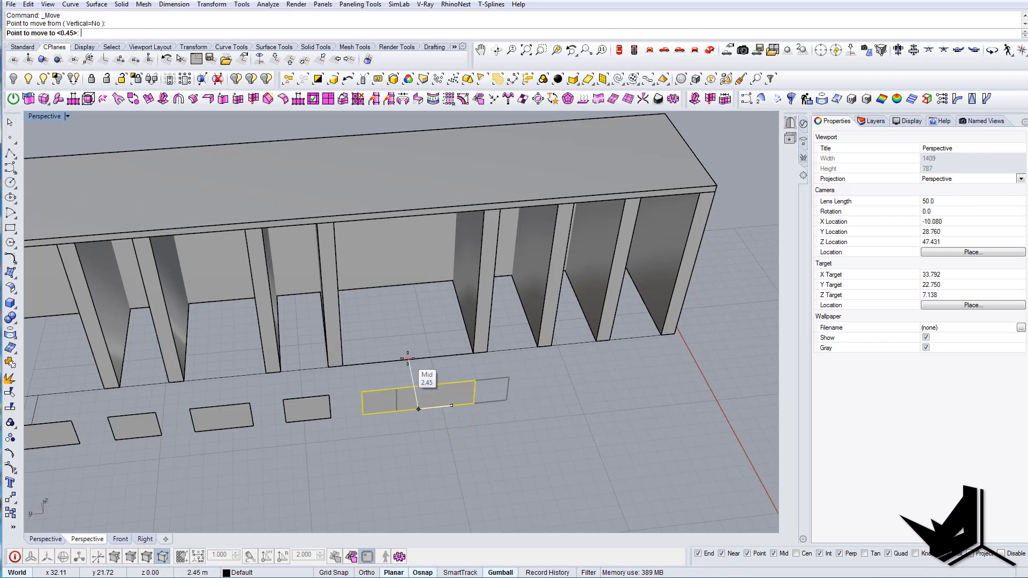
pyautogui.keyDown('shift'); pyautogui.moveTo(486, 388); pyautogui.dragTo(432, 406, button='right'); pyautogui.keyUp('shift')
pyautogui.keyDown('shift'); pyautogui.moveTo(443, 413); pyautogui.dragTo(366, 432, button='right'); pyautogui.keyUp('shift')
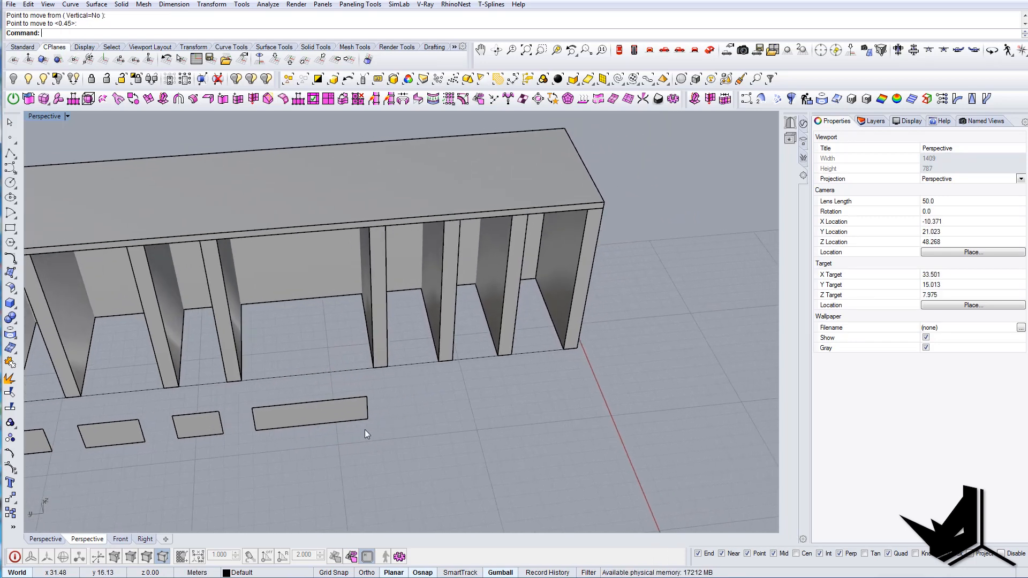
pyautogui.click(272, 420)
pyautogui.write('copy')
pyautogui.press('Return')
pyautogui.click(256, 434)
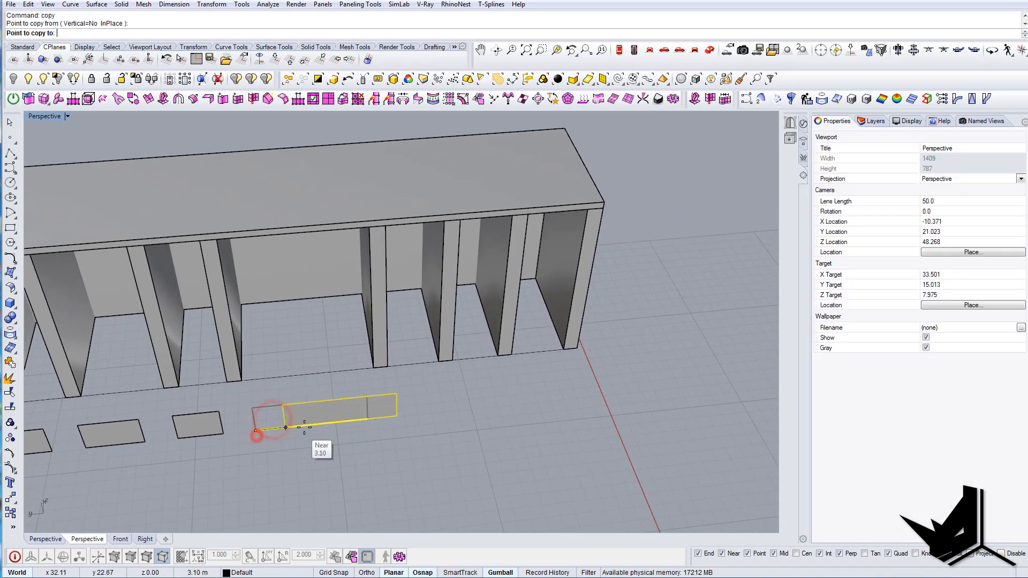
pyautogui.click(391, 372)
pyautogui.press('Return')
# Shorten the copied 8.1 m panel to a length of 1.5 m with Scale1D
pyautogui.click(420, 403)
pyautogui.write('Scale1D')
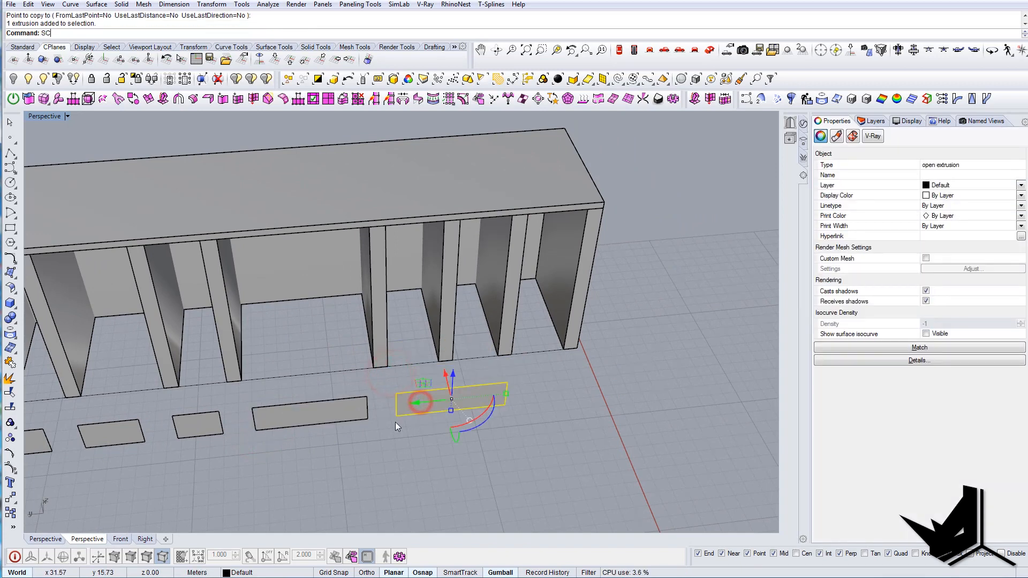
pyautogui.press('Return')
pyautogui.click(393, 421)
pyautogui.click(506, 406)
pyautogui.write('1.')
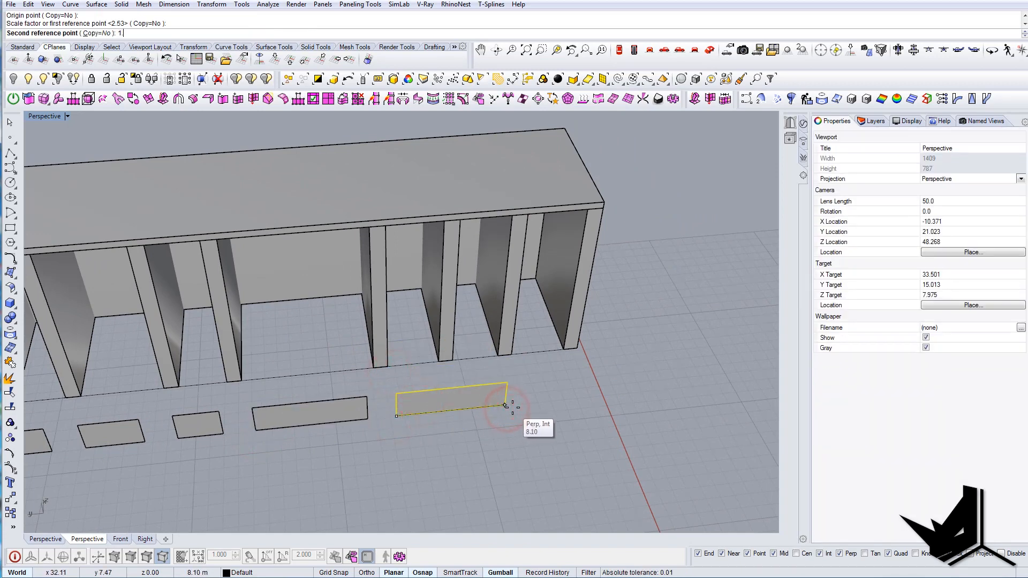
pyautogui.write('5')
pyautogui.press('Return')
# Centre the 1.5 m panel on its gap and copy it in front of the next gap towards the block's end
pyautogui.click(406, 415)
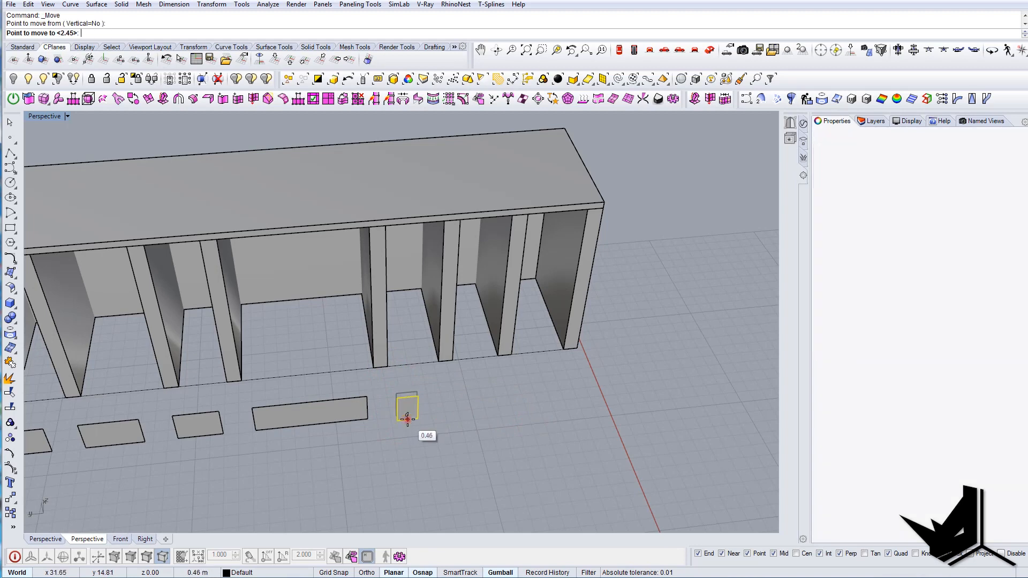
pyautogui.keyDown('shift'); pyautogui.moveTo(454, 384); pyautogui.dragTo(398, 414, button='right'); pyautogui.keyUp('shift')
pyautogui.click(411, 455)
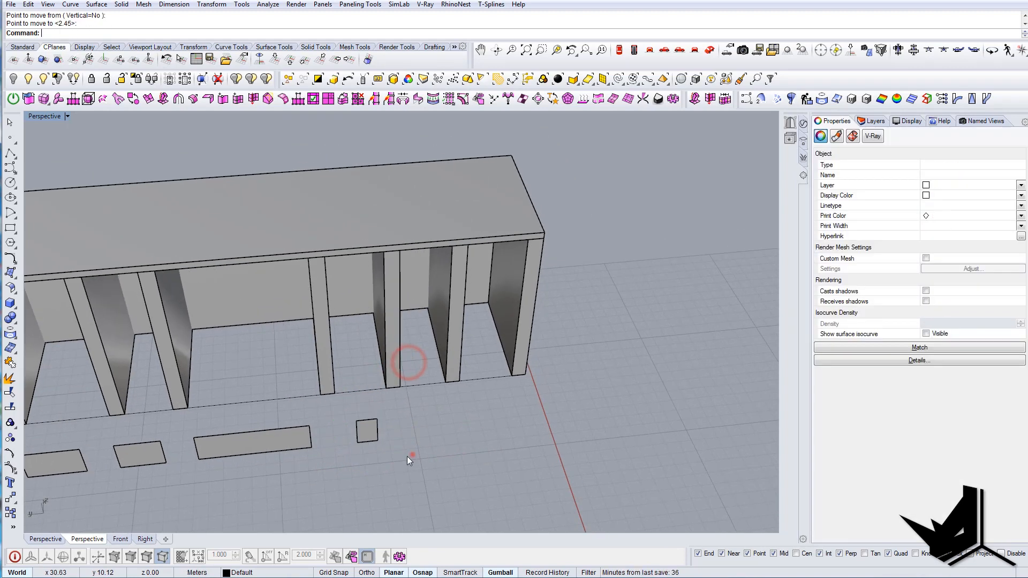
pyautogui.click(370, 445)
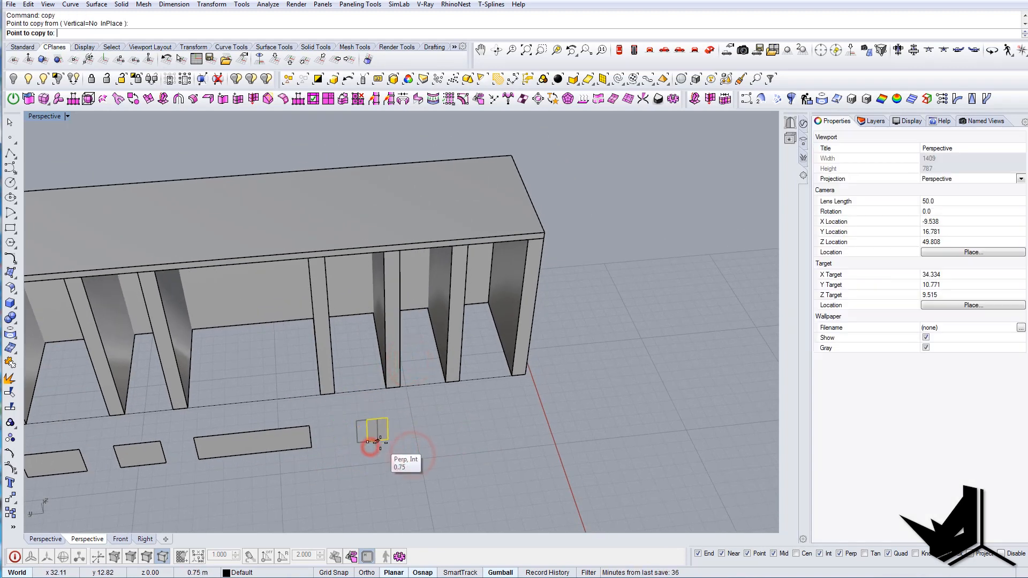
pyautogui.click(427, 383)
pyautogui.rightClick(427, 384)
# Lengthen the second 1.5 m panel to 3.2 m with Scale1D and centre it on its gap
pyautogui.click(433, 423)
pyautogui.write('sc1')
pyautogui.rightClick(432, 422)
pyautogui.click(425, 435)
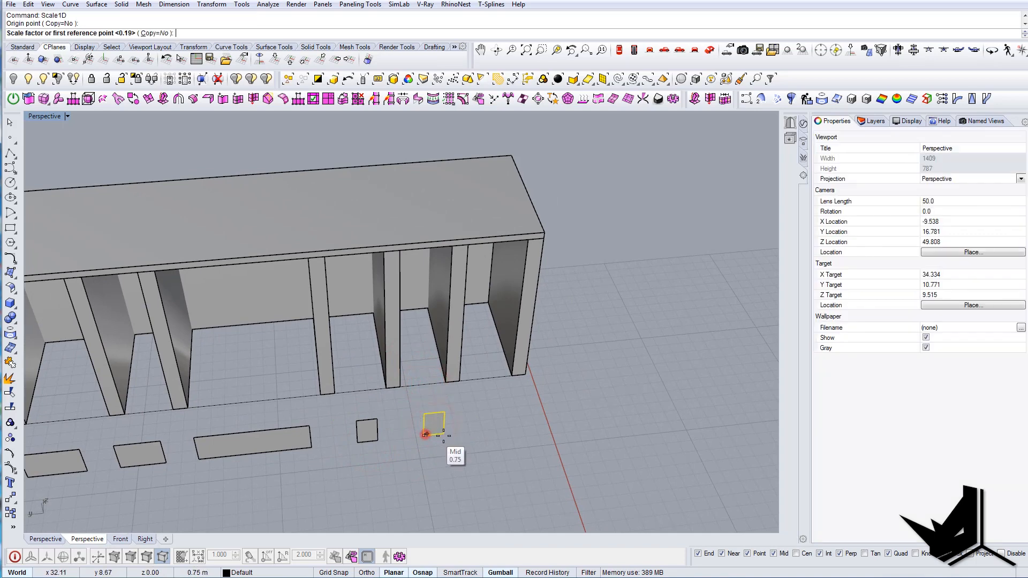
pyautogui.click(426, 435)
pyautogui.write('3.2')
pyautogui.press('Return')
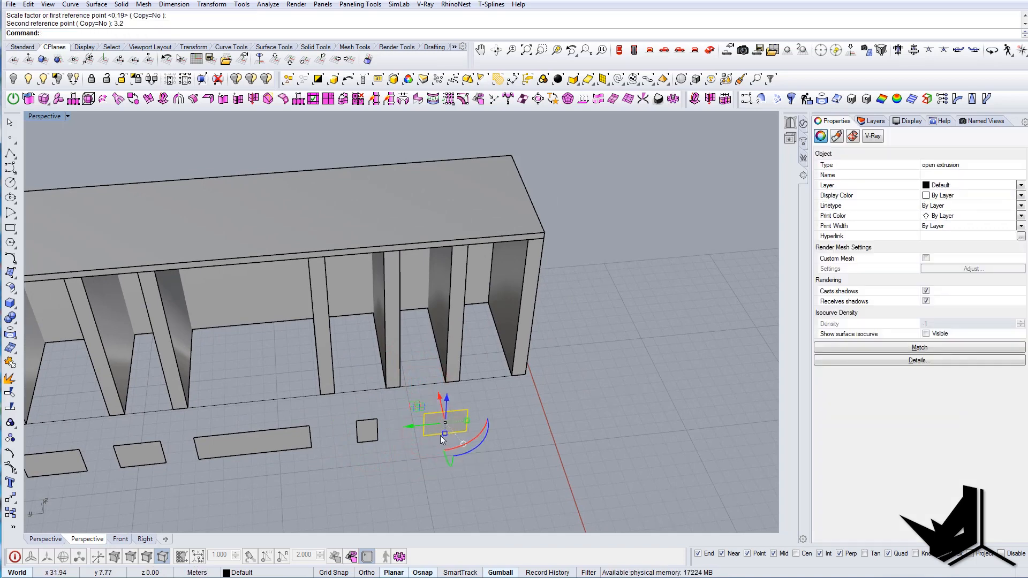
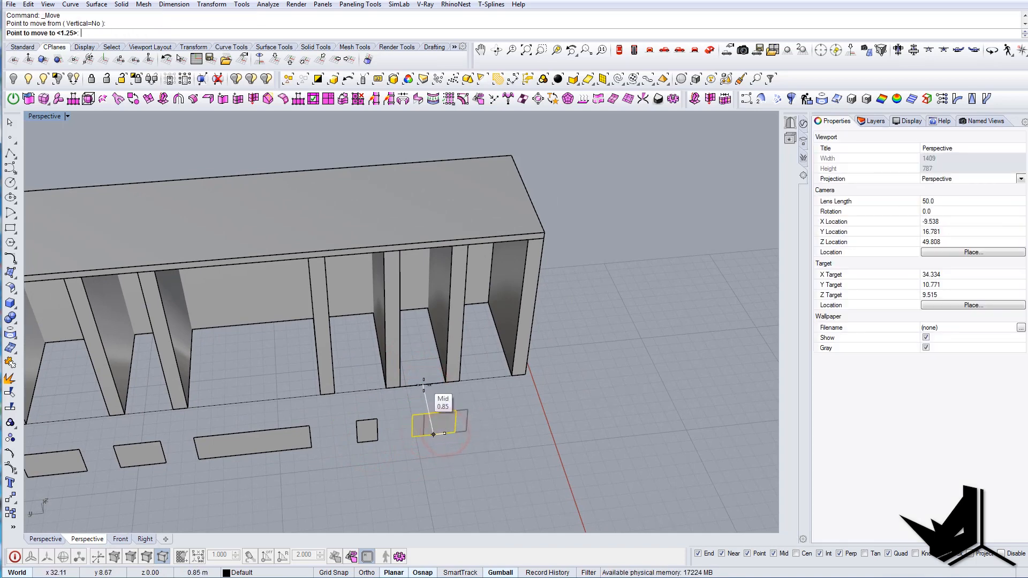
pyautogui.keyDown('shift'); pyautogui.moveTo(454, 414); pyautogui.dragTo(418, 412, button='right'); pyautogui.keyUp('shift')
pyautogui.moveTo(400, 419); pyautogui.dragTo(397, 414)
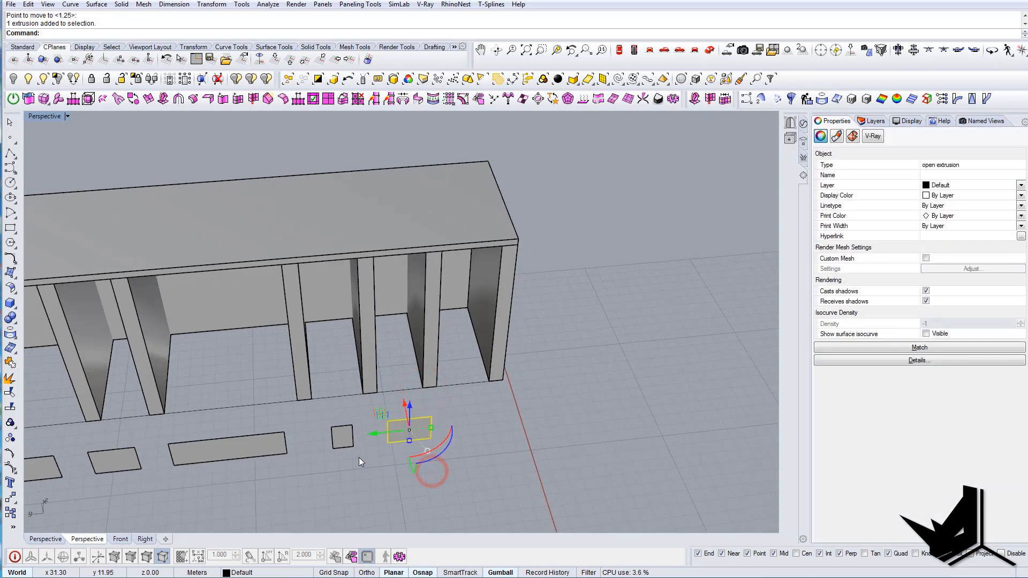
pyautogui.press('Escape')
# Copy the remaining 1.5 m panel in front of the last gap at the block's end
pyautogui.click(342, 440)
pyautogui.write('c')
pyautogui.press('Return')
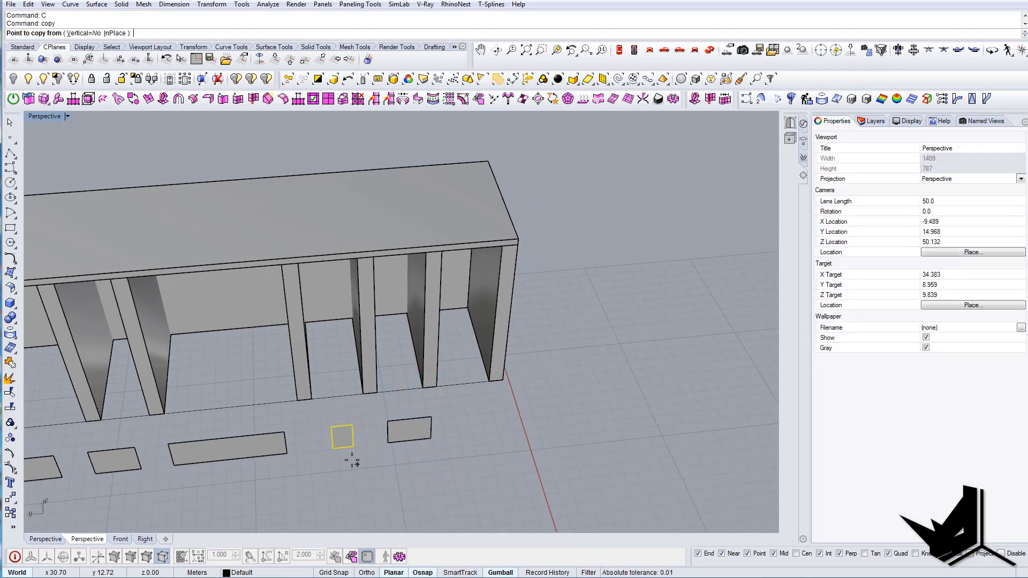
pyautogui.click(344, 447)
pyautogui.click(464, 434)
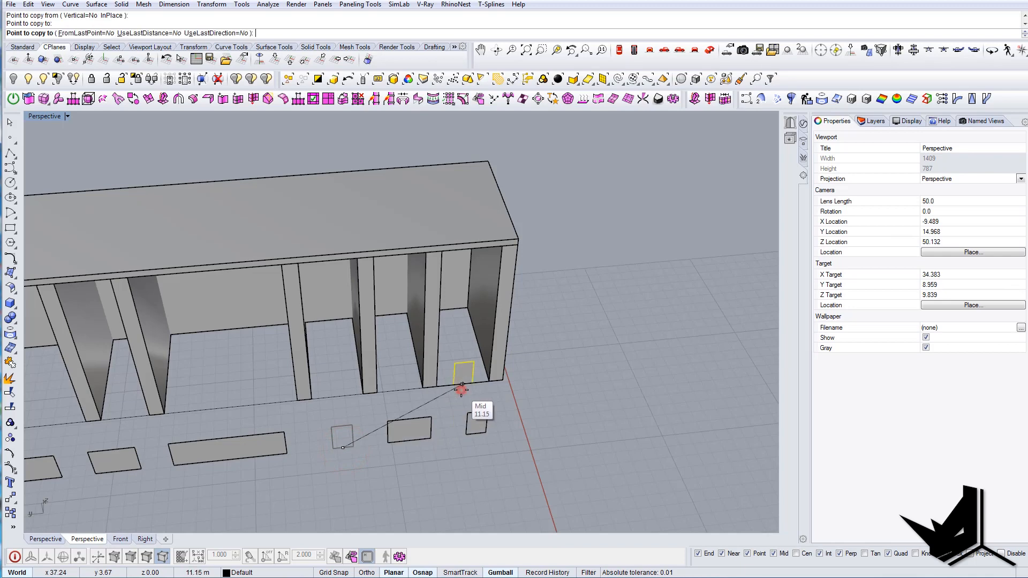
pyautogui.rightClick(459, 390)
# Select all eight panels and extrude them horizontally through the block past its back wall
pyautogui.moveTo(459, 390); pyautogui.dragTo(434, 421, button='right')
pyautogui.scroll(-6, 489, 421)
pyautogui.moveTo(434, 385); pyautogui.dragTo(476, 454, button='right')
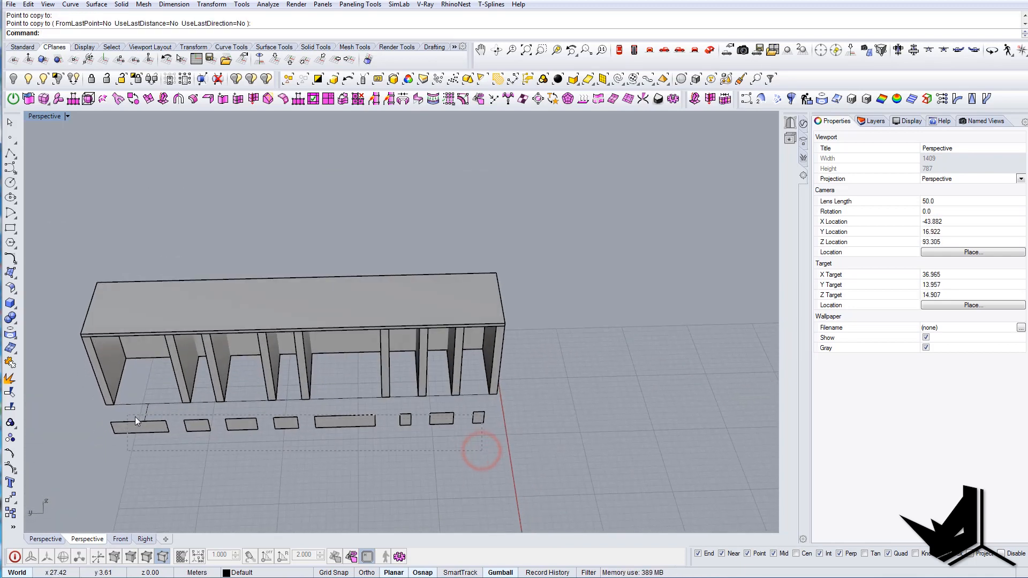
pyautogui.moveTo(135, 416); pyautogui.dragTo(155, 416)
pyautogui.moveTo(439, 418); pyautogui.dragTo(322, 394, button='right')
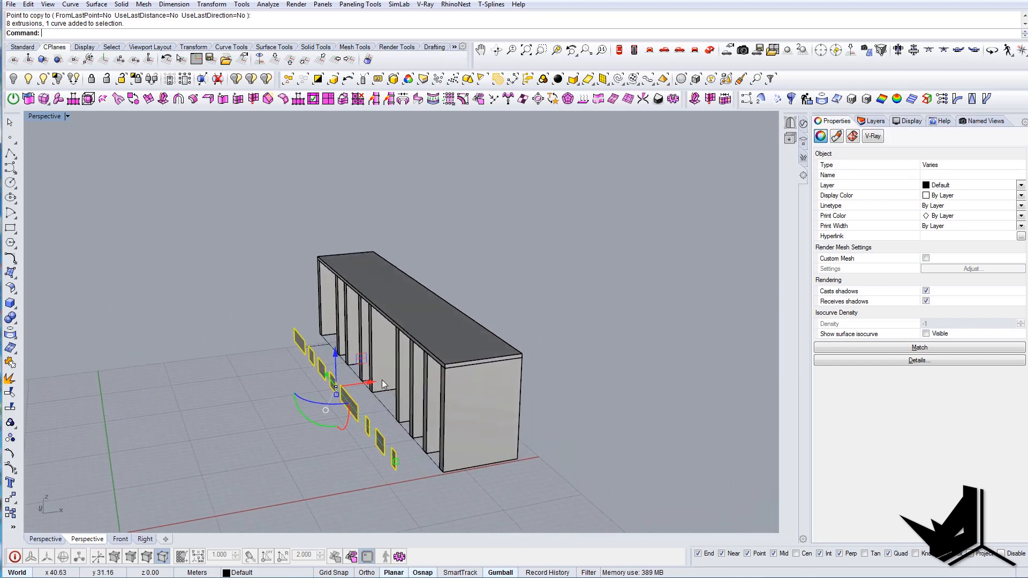
pyautogui.keyDown('ctrl'); pyautogui.keyDown('alt'); pyautogui.moveTo(372, 382); pyautogui.dragTo(582, 377); pyautogui.keyUp('alt'); pyautogui.keyUp('ctrl')
pyautogui.click(583, 377)
# Stretch the extruded boxes downwards from their top edge below the ground with Scale1D
pyautogui.moveTo(444, 394); pyautogui.dragTo(478, 422, button='right')
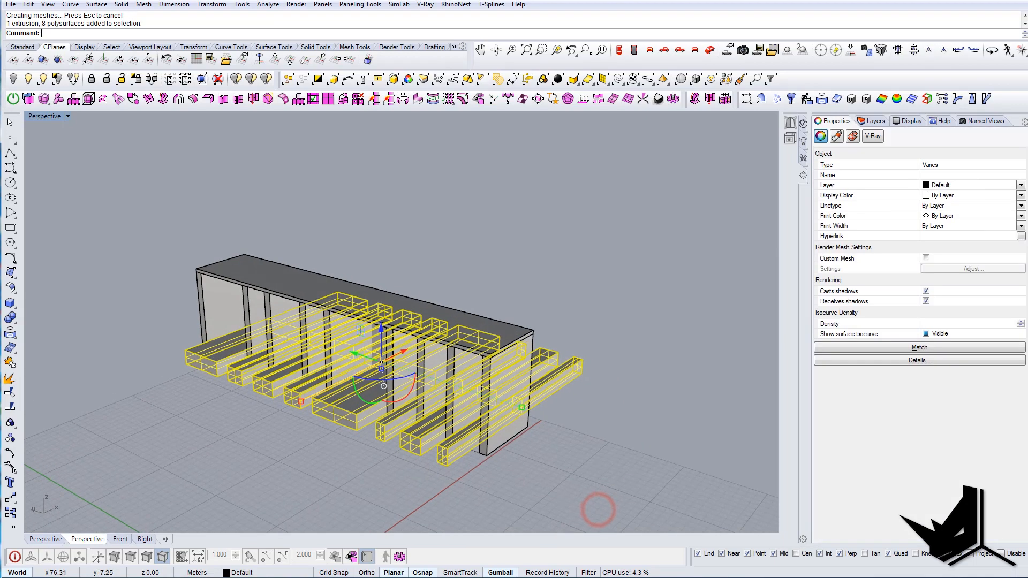
pyautogui.write('Scale1D')
pyautogui.press('Return')
pyautogui.click(584, 360)
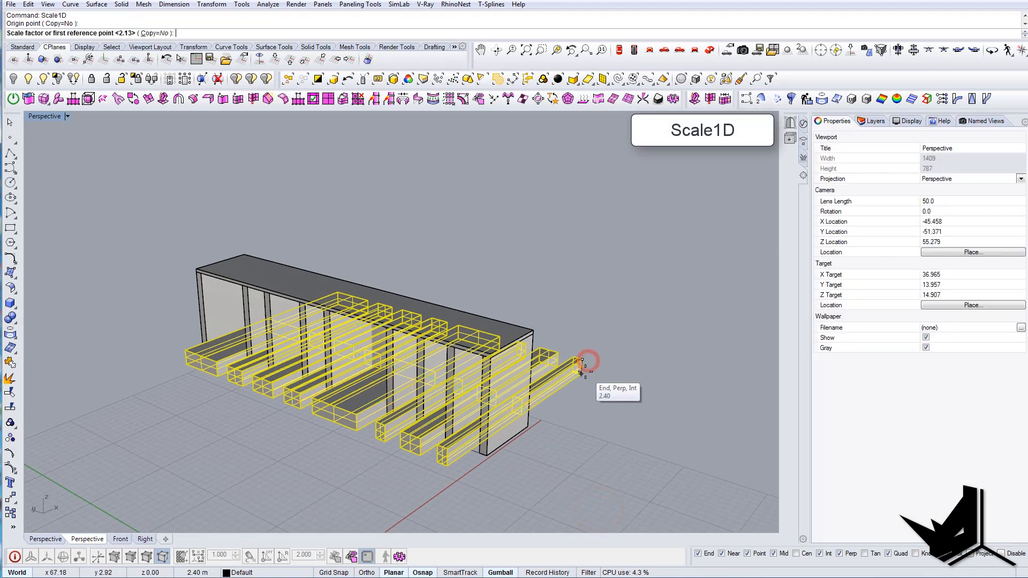
pyautogui.click(582, 373)
pyautogui.click(580, 399)
# Subtract the eight extruded boxes from the block's back wall with BooleanDifference
pyautogui.moveTo(559, 422); pyautogui.dragTo(601, 385, button='right')
pyautogui.write('B')
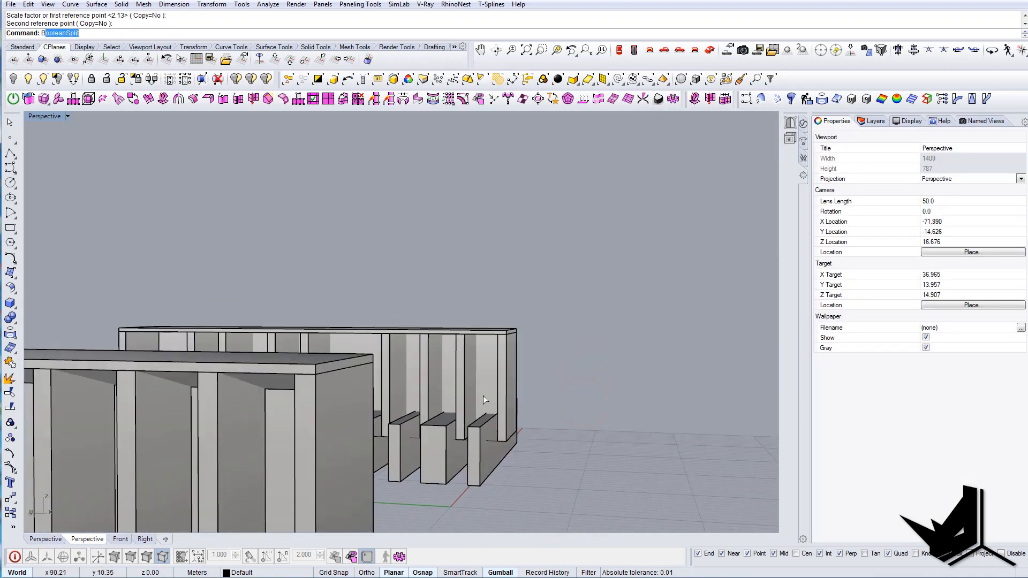
pyautogui.write('D')
pyautogui.press('Return')
pyautogui.click(485, 378)
pyautogui.moveTo(485, 378); pyautogui.dragTo(367, 420, button='right')
pyautogui.moveTo(561, 316); pyautogui.dragTo(523, 459)
pyautogui.press('Return')
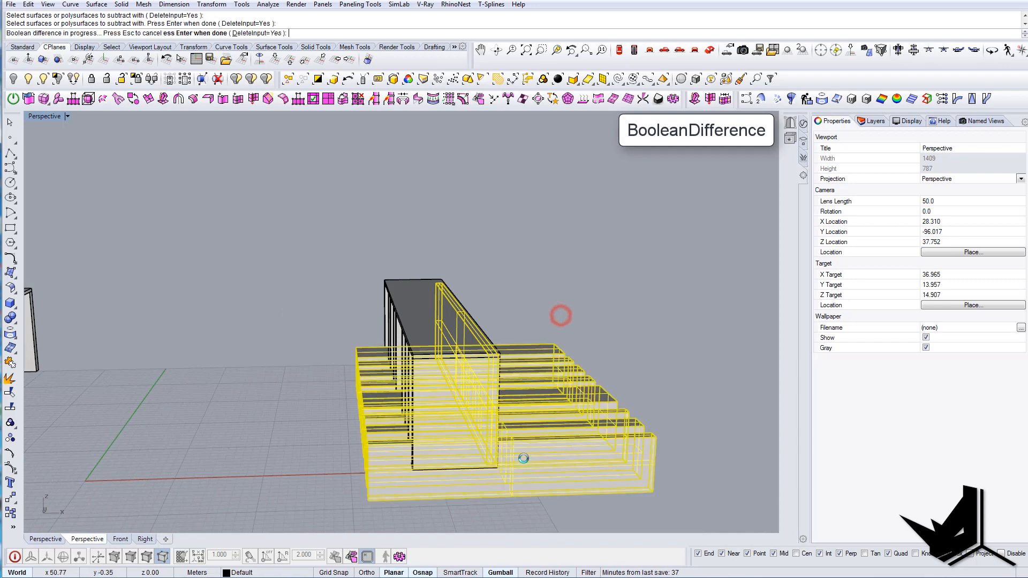
# Delete all leftover construction curves from the model using SelCrv
pyautogui.moveTo(523, 459); pyautogui.dragTo(425, 377, button='right')
pyautogui.moveTo(453, 346); pyautogui.dragTo(429, 377)
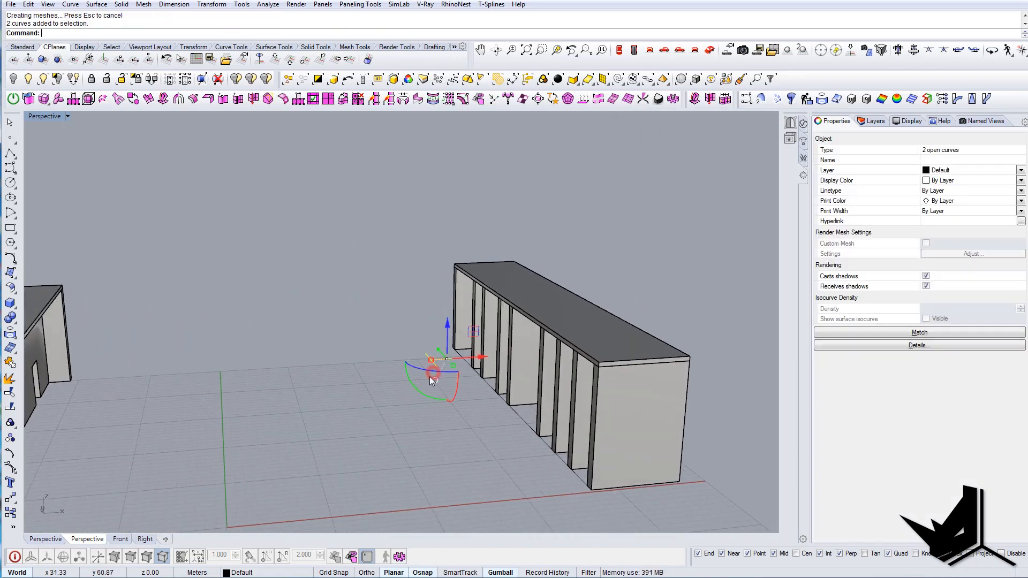
pyautogui.press('Delete')
pyautogui.moveTo(432, 373); pyautogui.dragTo(448, 411, button='right')
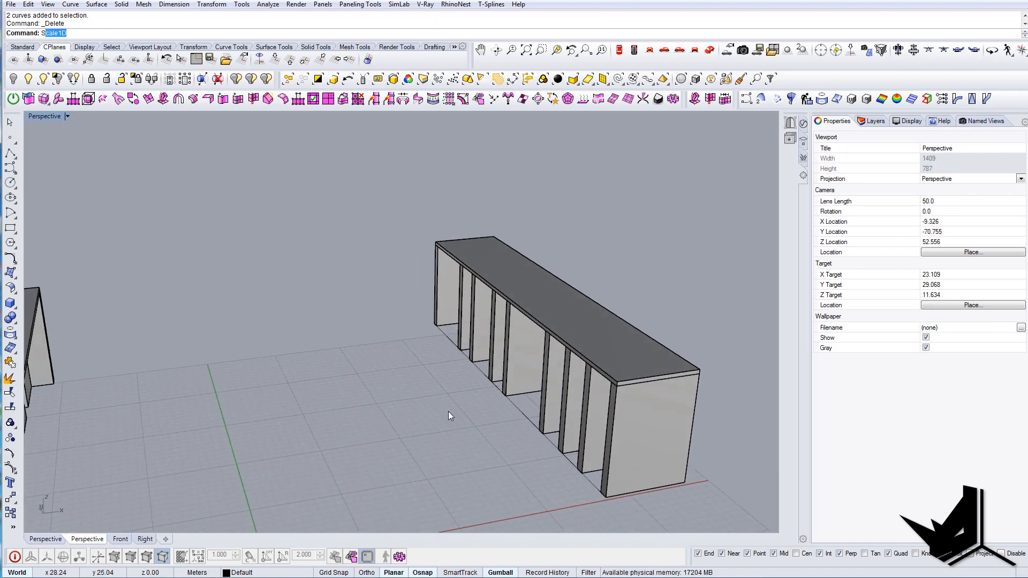
pyautogui.write('elCrv')
pyautogui.press('Return')
pyautogui.press('Delete')
# Examine the openings and wall edges along the second block's back wall
pyautogui.scroll(-5, 413, 376)
pyautogui.moveTo(403, 301); pyautogui.dragTo(214, 284, button='right')
pyautogui.scroll(6, 404, 387)
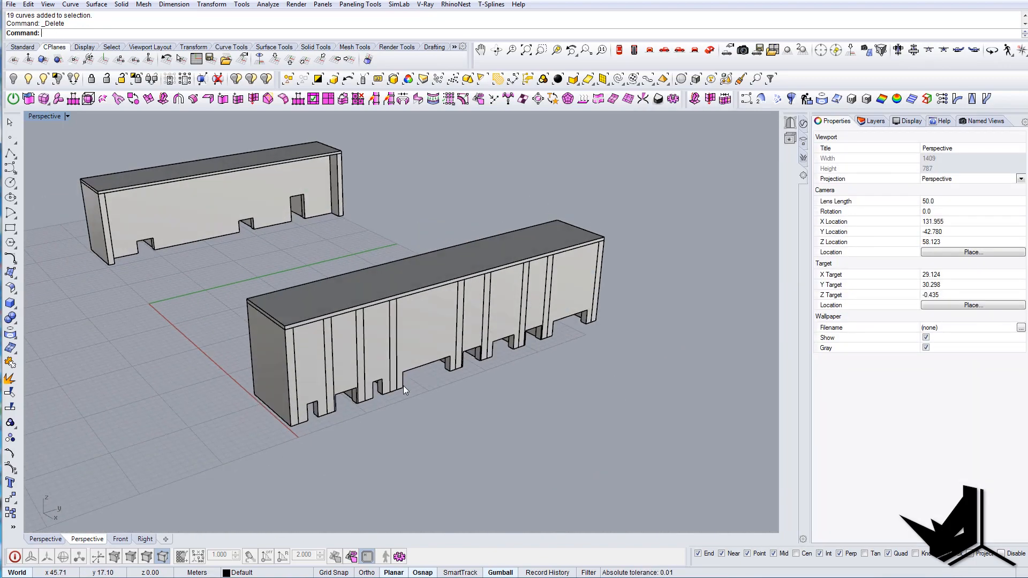
pyautogui.scroll(6, 368, 349)
pyautogui.click(358, 335)
pyautogui.click(292, 438)
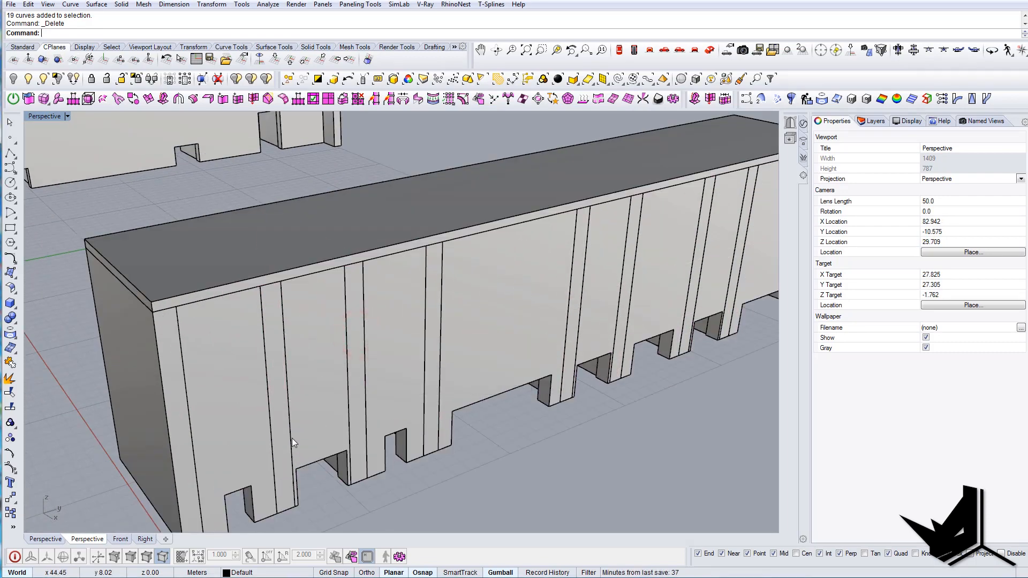
pyautogui.scroll(-4, 274, 333)
pyautogui.moveTo(275, 333); pyautogui.dragTo(298, 406, button='right')
pyautogui.scroll(4, 298, 405)
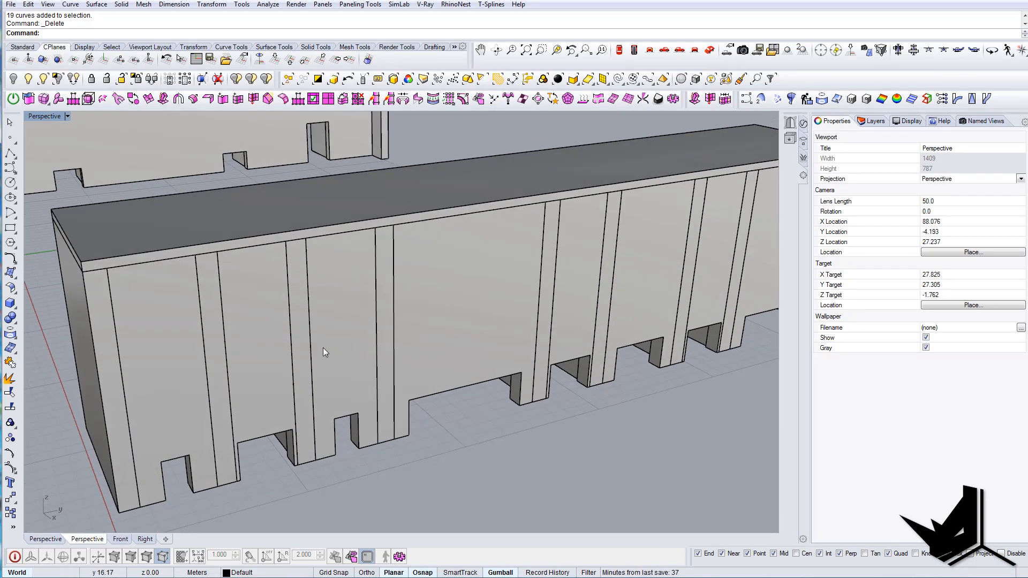
pyautogui.scroll(-5, 338, 351)
pyautogui.moveTo(338, 351); pyautogui.dragTo(534, 392, button='right')
pyautogui.scroll(3, 503, 353)
pyautogui.write('Bd')
pyautogui.press('Return')
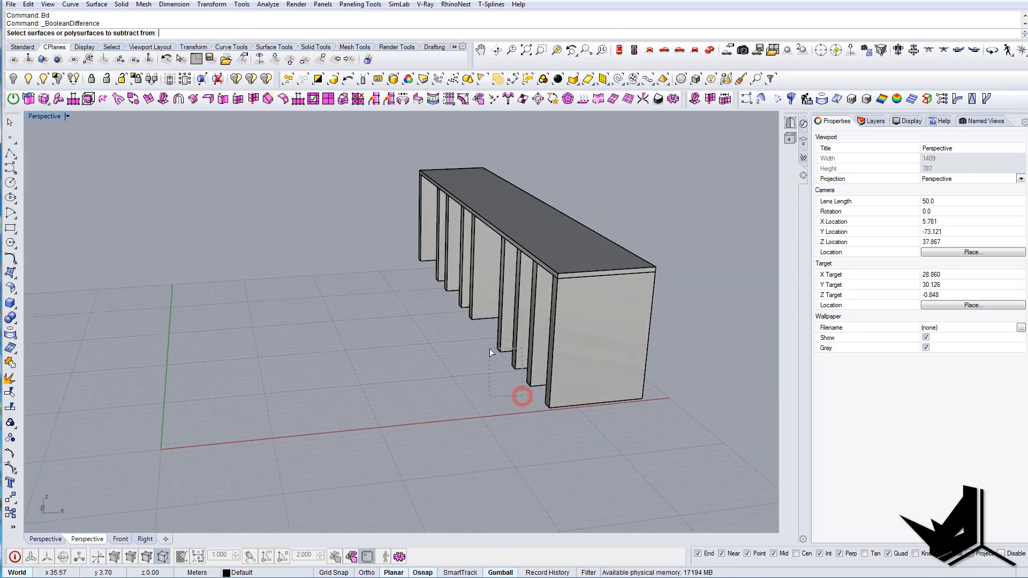
pyautogui.moveTo(522, 396); pyautogui.dragTo(475, 356)
pyautogui.press('Escape')
# Split the second block's cross walls with its back wall using BooleanSplit
pyautogui.write('B')
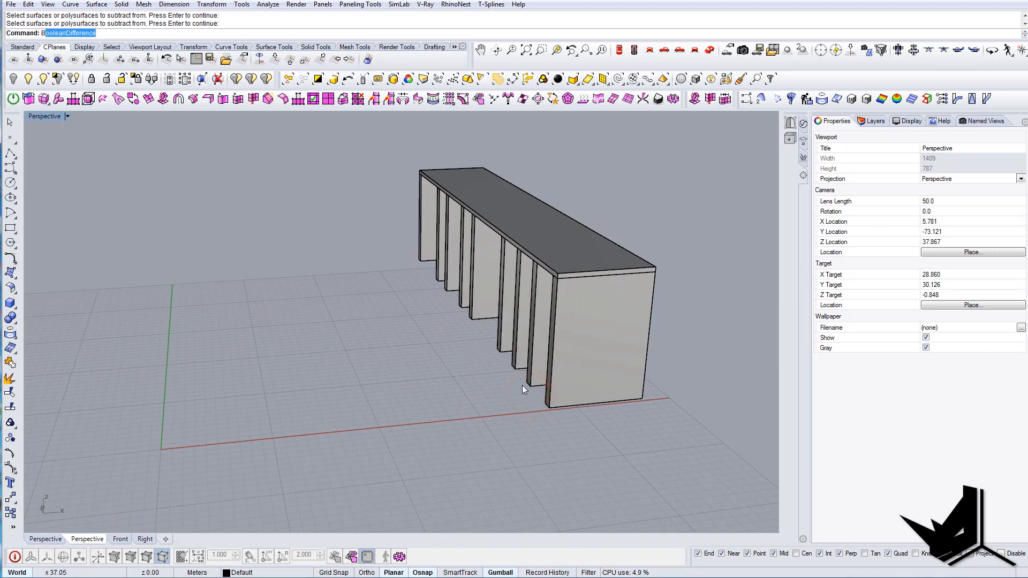
pyautogui.write('s')
pyautogui.press('Return')
pyautogui.moveTo(533, 399); pyautogui.dragTo(425, 268)
pyautogui.moveTo(498, 308); pyautogui.dragTo(387, 324, button='right')
pyautogui.press('Return')
pyautogui.click(604, 283)
pyautogui.press('Return')
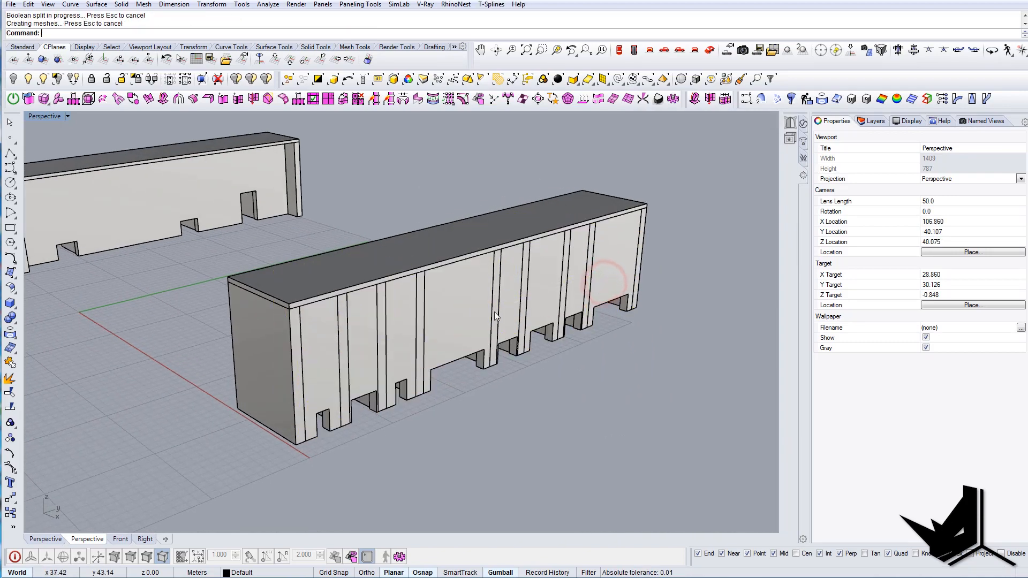
# Delete the split-off cross wall pieces that overlap the second block's back wall
pyautogui.moveTo(494, 314); pyautogui.dragTo(526, 184, button='right')
pyautogui.moveTo(526, 183); pyautogui.dragTo(625, 356)
pyautogui.moveTo(625, 357); pyautogui.dragTo(596, 333, button='right')
pyautogui.keyDown('ctrl'); pyautogui.click(501, 364); pyautogui.keyUp('ctrl')
pyautogui.press('Delete')
# Split the remaining middle cross wall with the back wall using BooleanSplit
pyautogui.scroll(3, 496, 237)
pyautogui.click(496, 237)
pyautogui.moveTo(621, 289); pyautogui.dragTo(515, 325, button='right')
pyautogui.press('Escape')
pyautogui.write('BS')
pyautogui.press('Return')
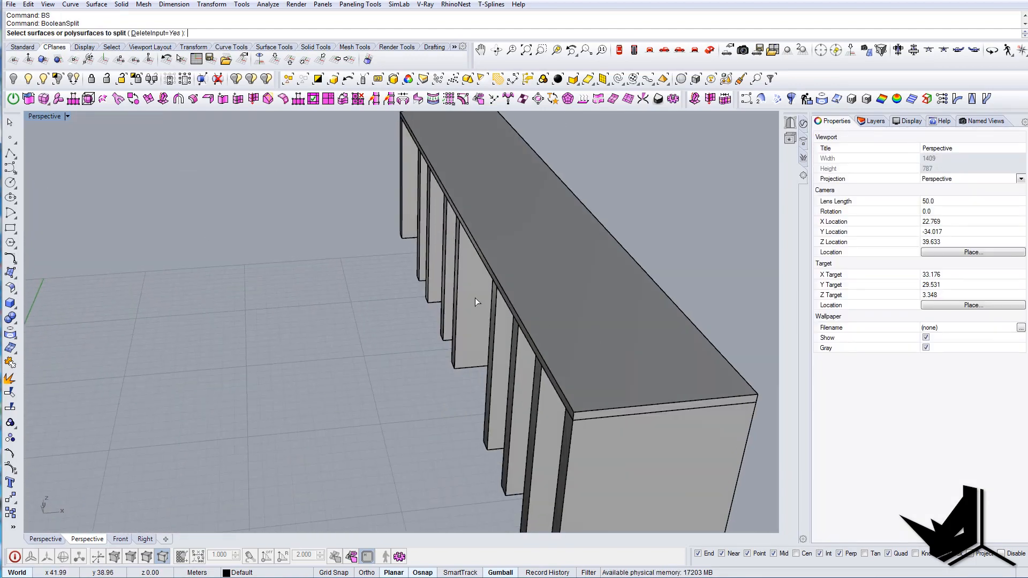
pyautogui.click(474, 298)
pyautogui.moveTo(474, 298); pyautogui.dragTo(423, 321, button='right')
pyautogui.press('Return')
pyautogui.click(553, 319)
pyautogui.press('Return')
# Delete the middle cross wall's split-off piece inside the back wall
pyautogui.click(521, 317)
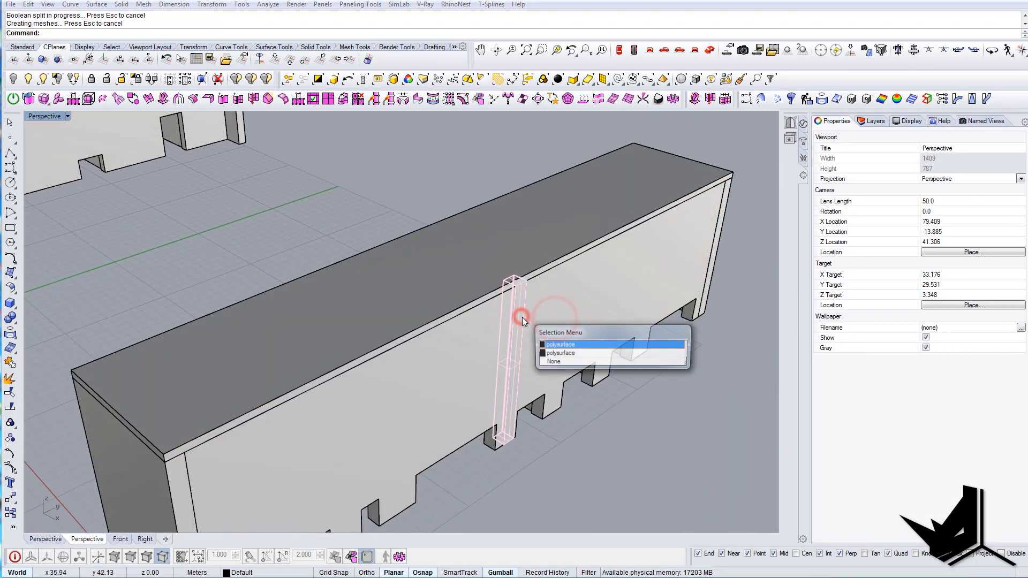
pyautogui.click(554, 345)
pyautogui.press('Delete')
# Switch to the Back view and draw a line joining the facing top corners of the two blocks
pyautogui.moveTo(553, 345); pyautogui.dragTo(514, 244, button='right')
pyautogui.click(664, 50)
pyautogui.click(679, 50)
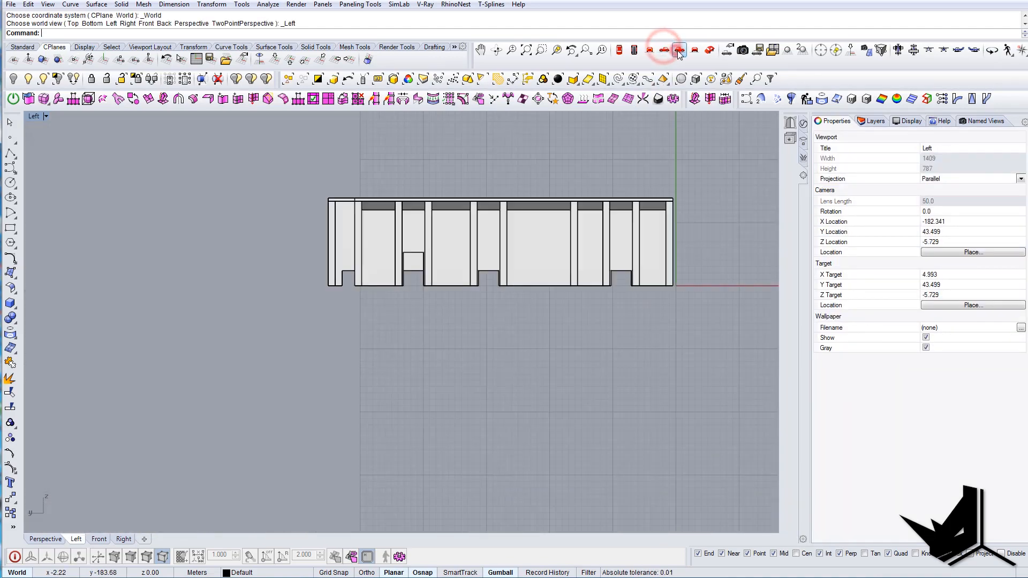
pyautogui.click(693, 50)
pyautogui.moveTo(365, 212); pyautogui.dragTo(432, 242, button='right')
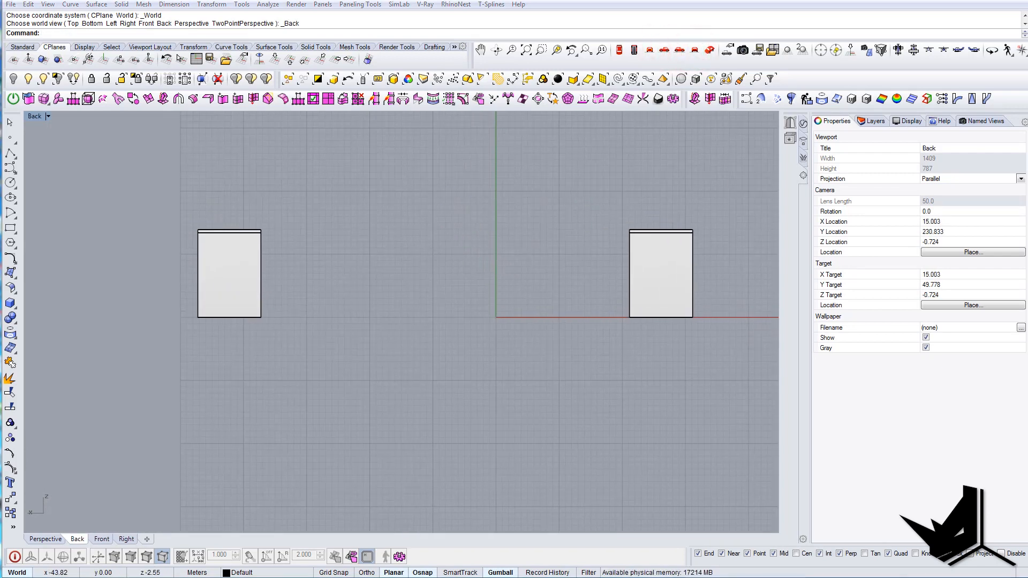
pyautogui.moveTo(421, 278); pyautogui.dragTo(446, 323, button='right')
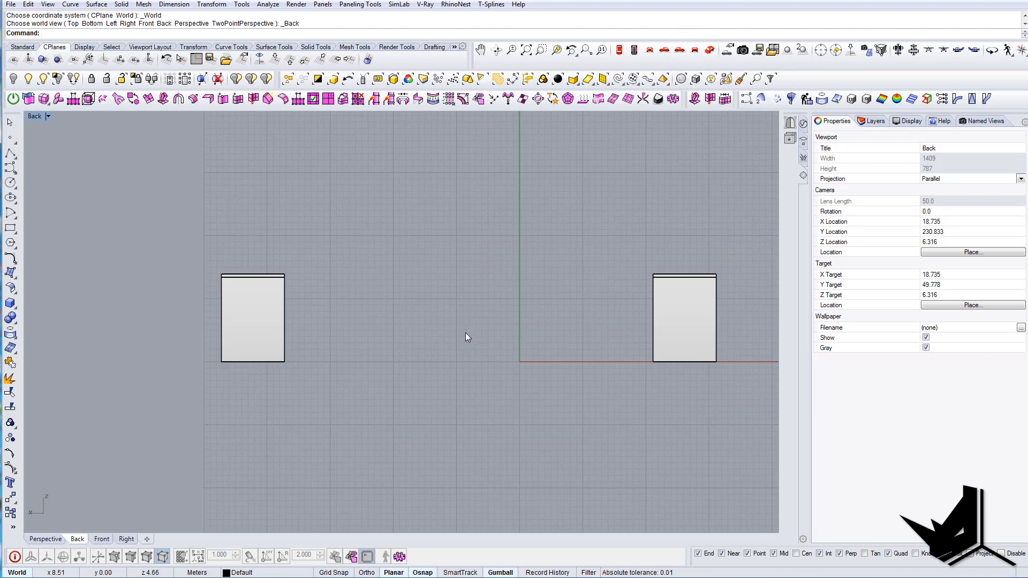
pyautogui.write('L')
pyautogui.press('Return')
pyautogui.click(285, 274)
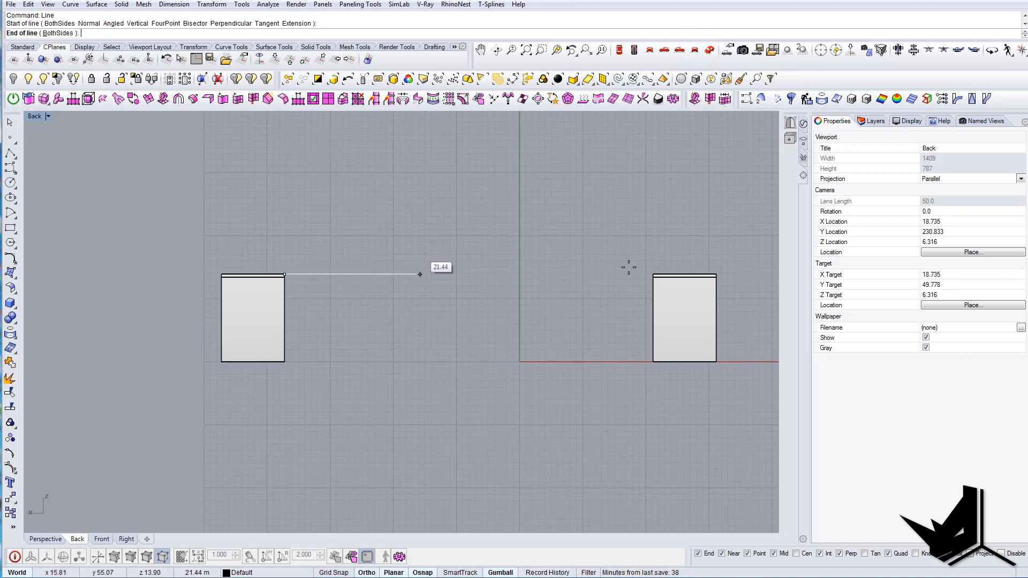
pyautogui.click(653, 275)
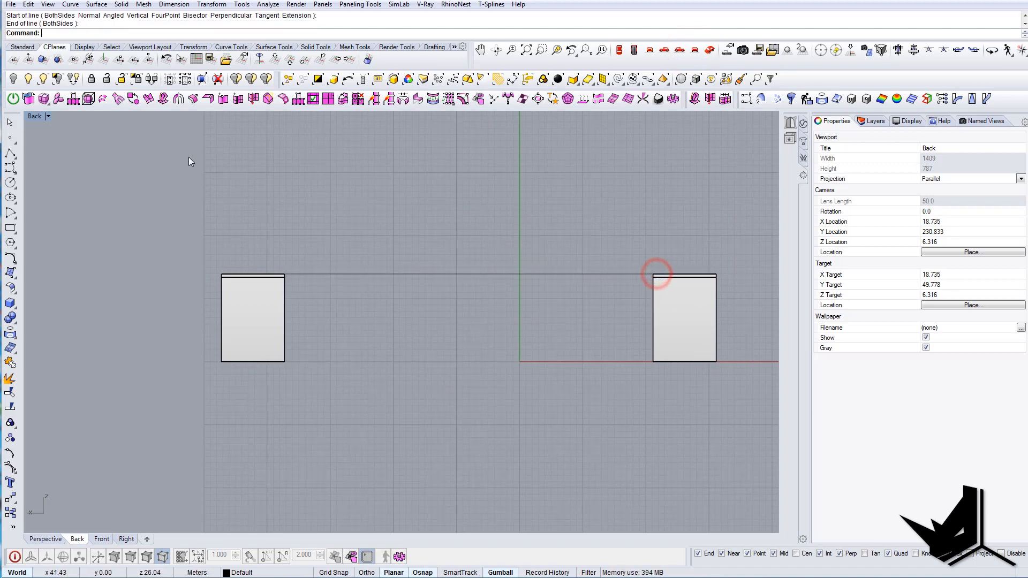
pyautogui.click(12, 155)
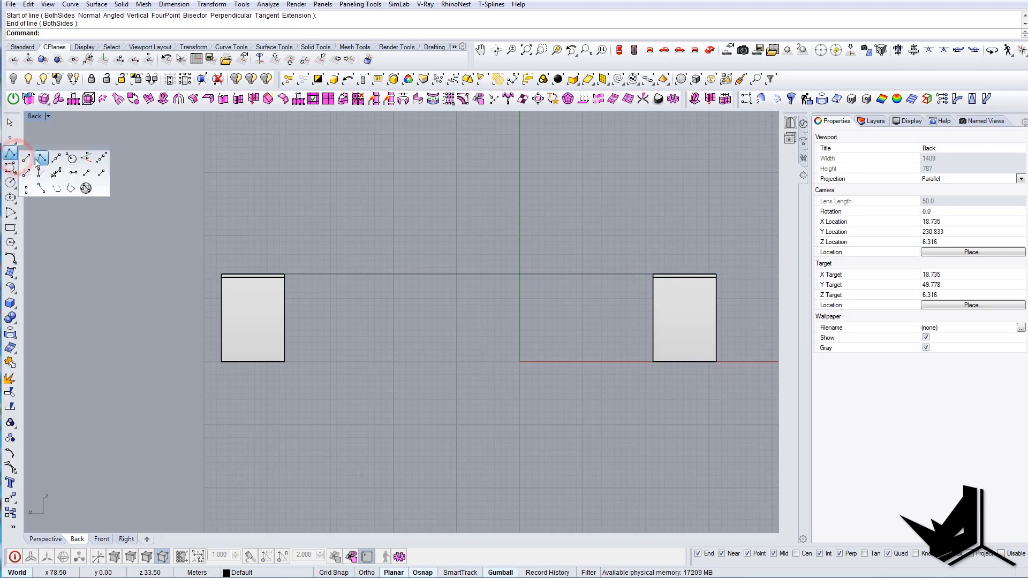
pyautogui.click(10, 169)
pyautogui.click(41, 179)
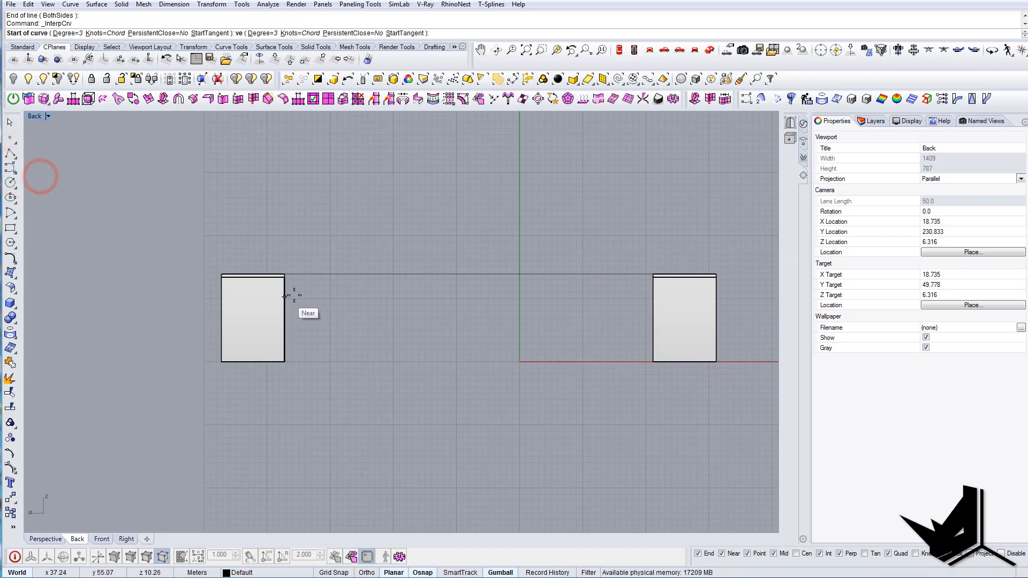
pyautogui.click(288, 274)
pyautogui.press('Escape')
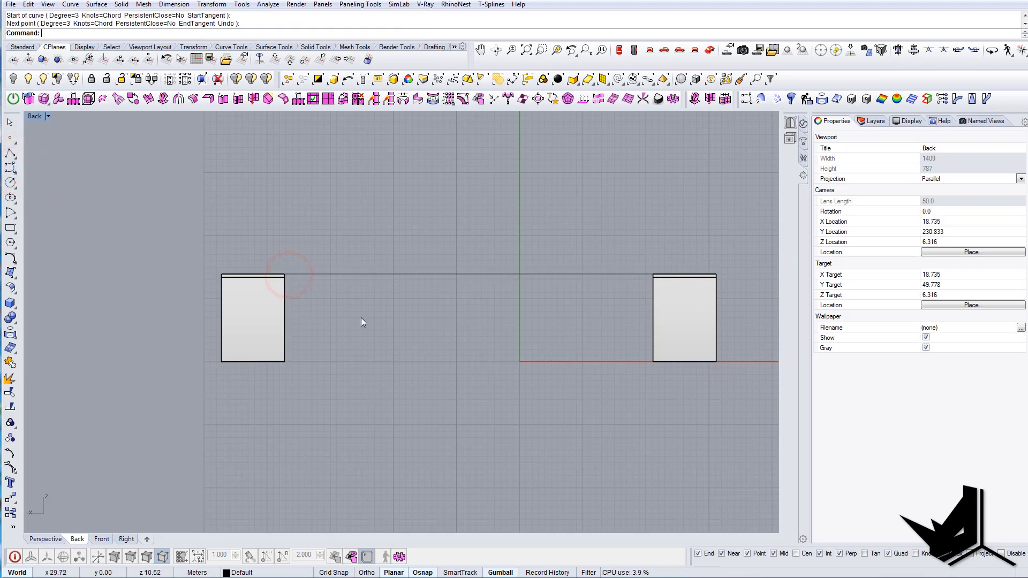
# Draw a vertical guide line downwards from the midpoint of the line joining the two blocks
pyautogui.write('L')
pyautogui.press('Return')
pyautogui.click(464, 261)
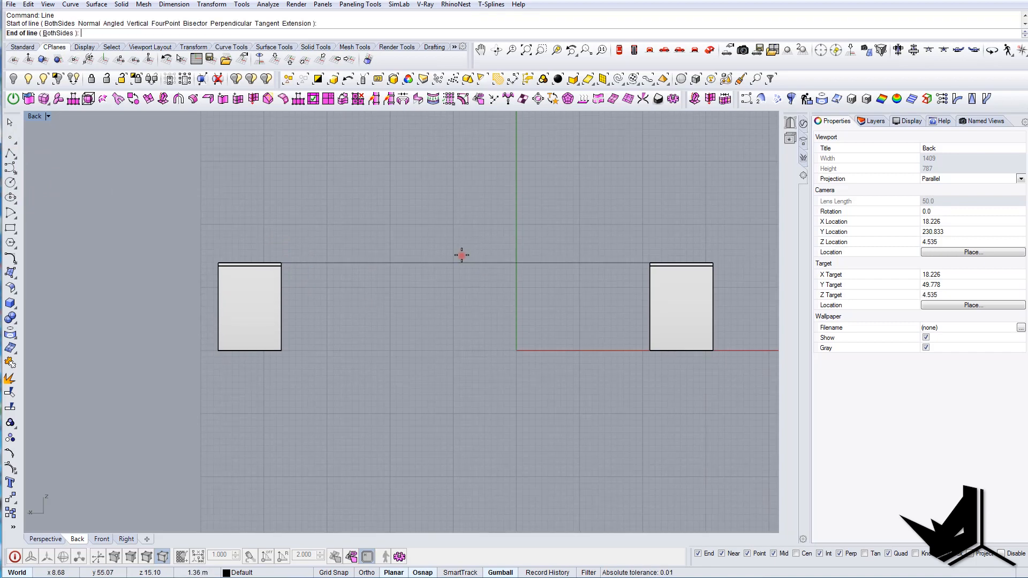
pyautogui.keyDown('shift'); pyautogui.click(466, 332); pyautogui.keyUp('shift')
pyautogui.moveTo(375, 330); pyautogui.dragTo(405, 338, button='right')
# Try to draw a guide line from the block's inner edge to the vertical centre guide, and delete it
pyautogui.write('L')
pyautogui.press('Return')
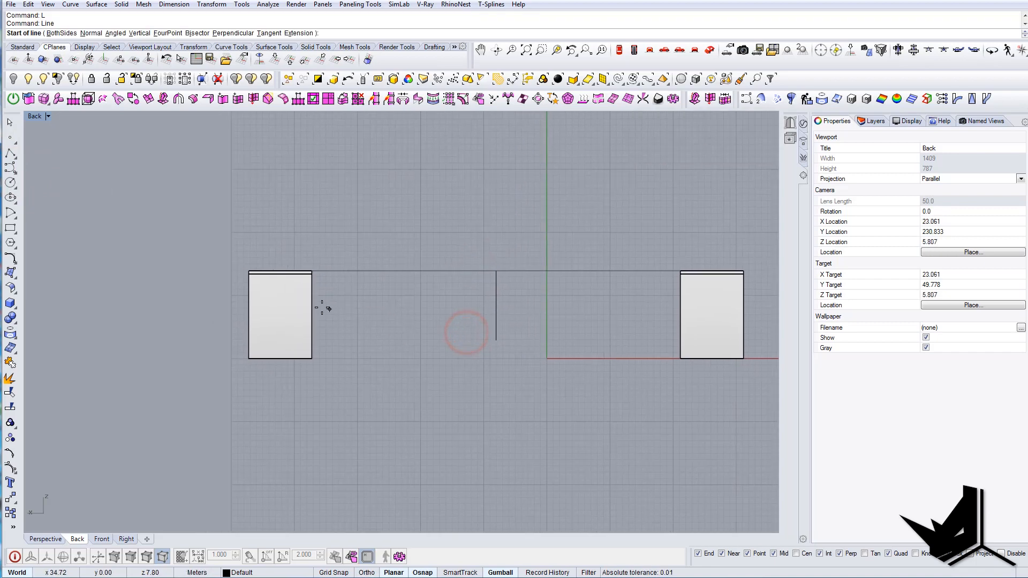
pyautogui.click(313, 304)
pyautogui.click(493, 309)
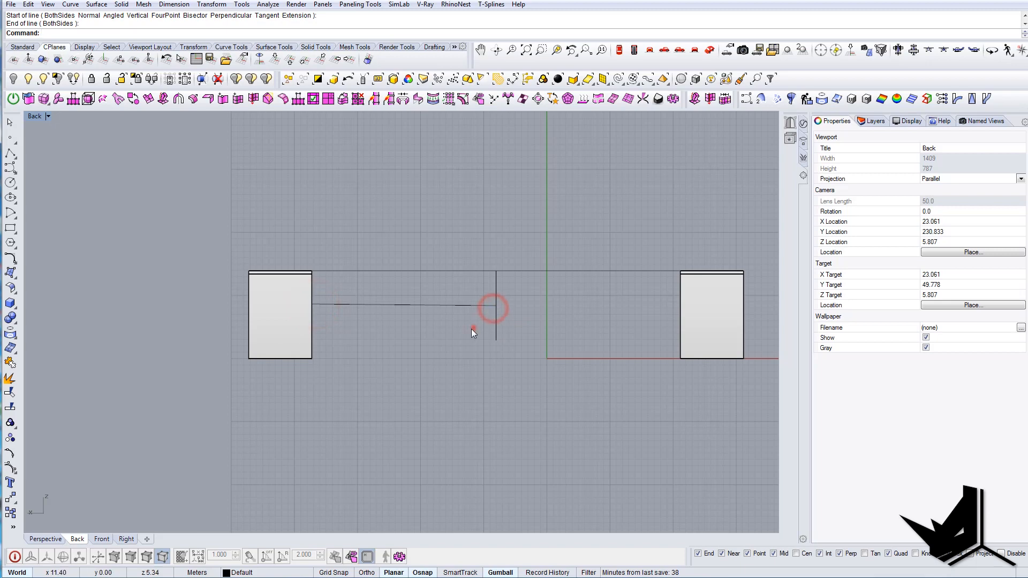
pyautogui.moveTo(472, 328); pyautogui.dragTo(388, 290)
pyautogui.press('Delete')
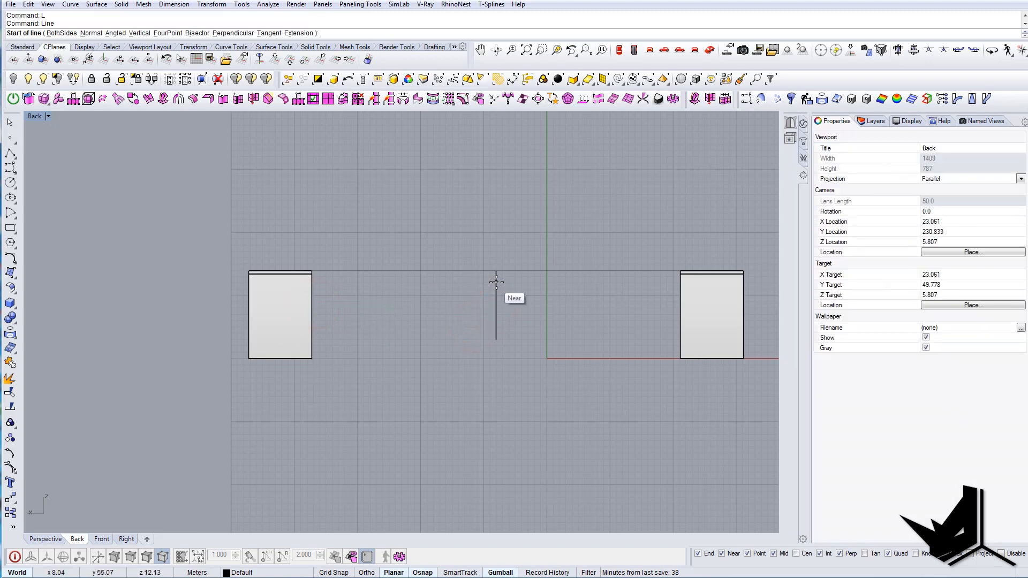
# Draw a horizontal line from the centre guide to the block's inner edge and a vertical line upwards from its midpoint
pyautogui.click(497, 282)
pyautogui.click(313, 283)
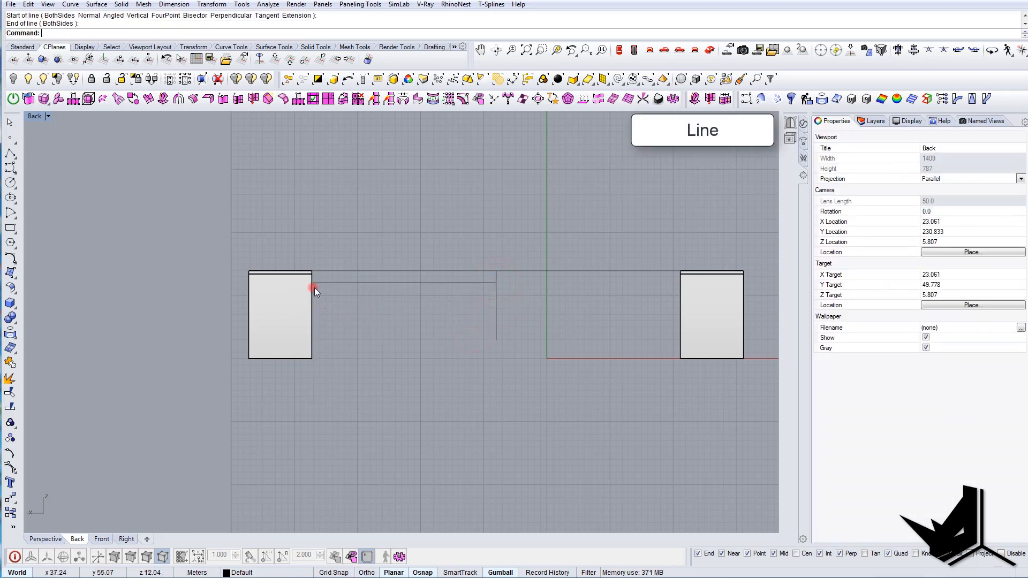
pyautogui.write('L')
pyautogui.press('Return')
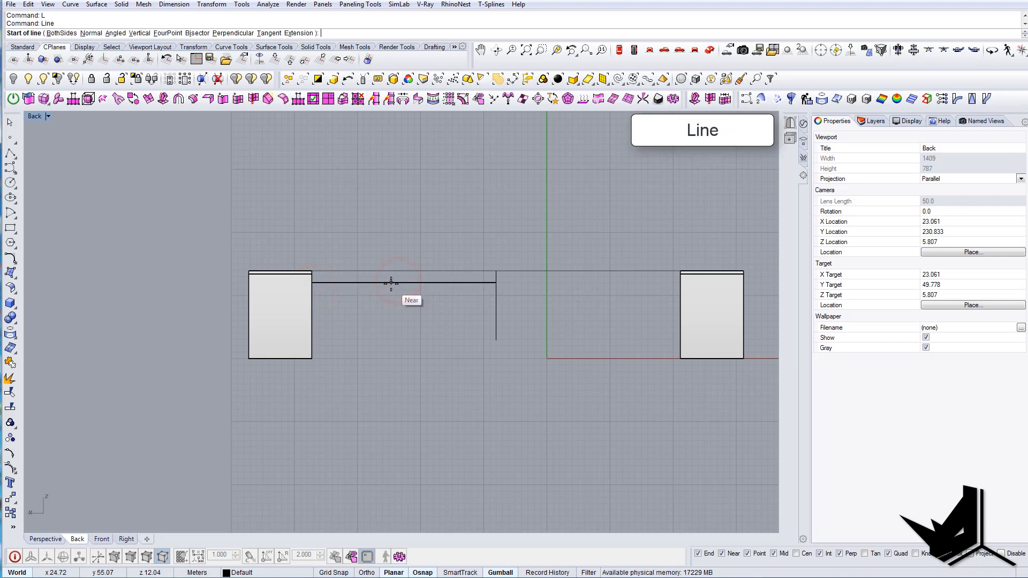
pyautogui.click(397, 283)
pyautogui.click(401, 225)
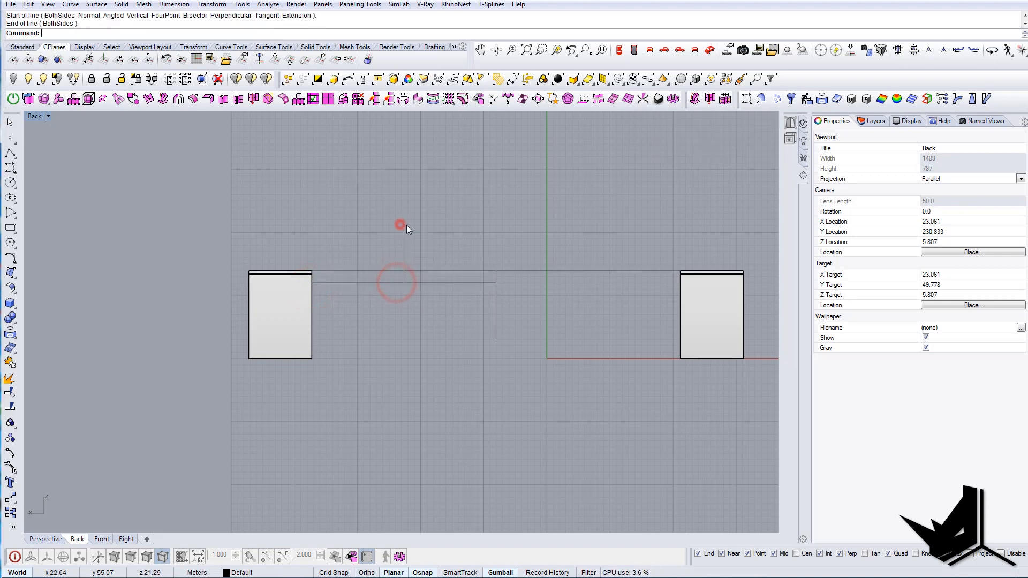
# Mirror the short vertical guide across the centre guide and delete the horizontal helper line
pyautogui.moveTo(423, 242); pyautogui.dragTo(376, 239)
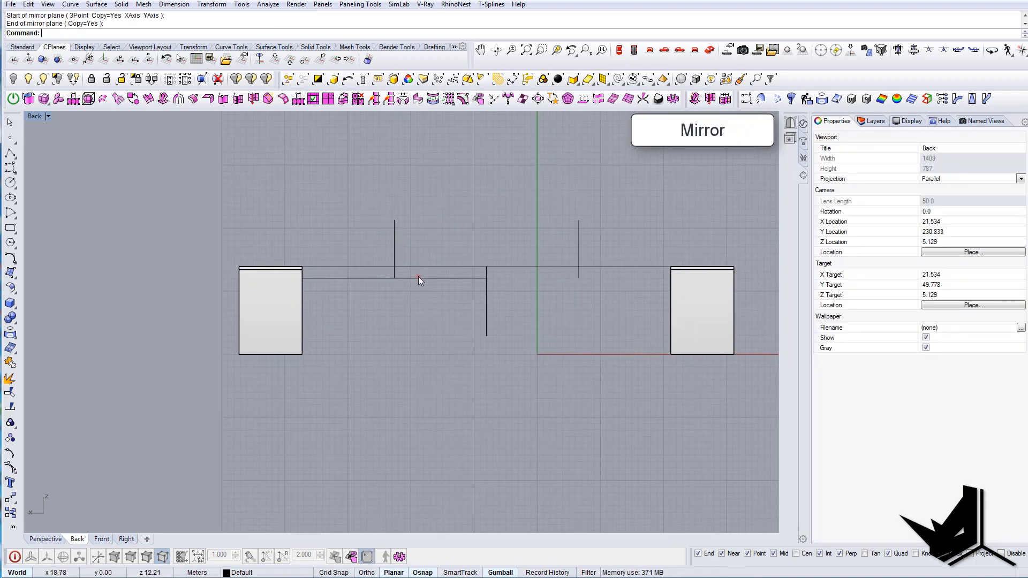
pyautogui.click(419, 277)
pyautogui.press('Delete')
# Lock the guide lines between the two blocks
pyautogui.moveTo(565, 344); pyautogui.dragTo(450, 271)
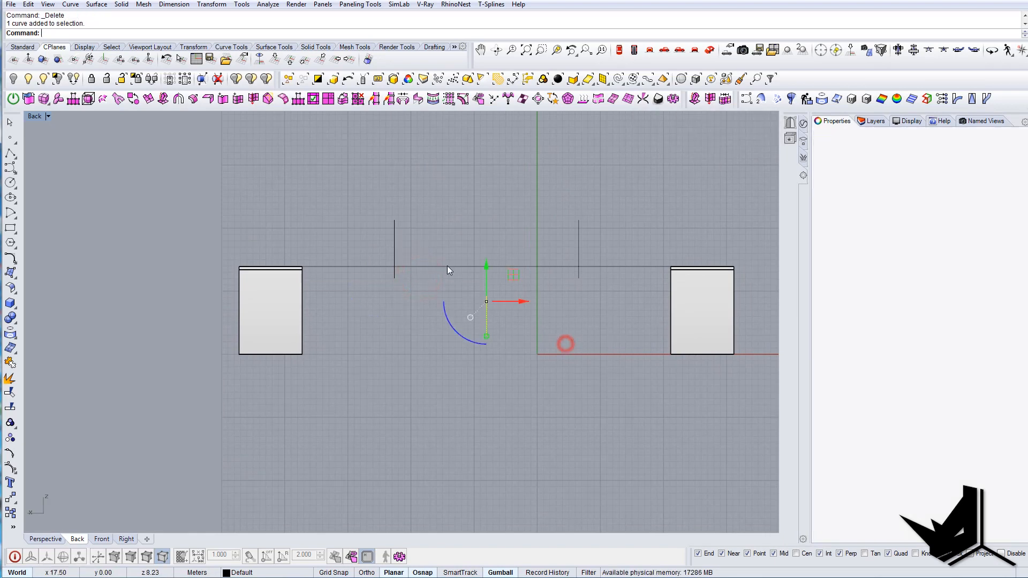
pyautogui.write('Lock')
pyautogui.press('Return')
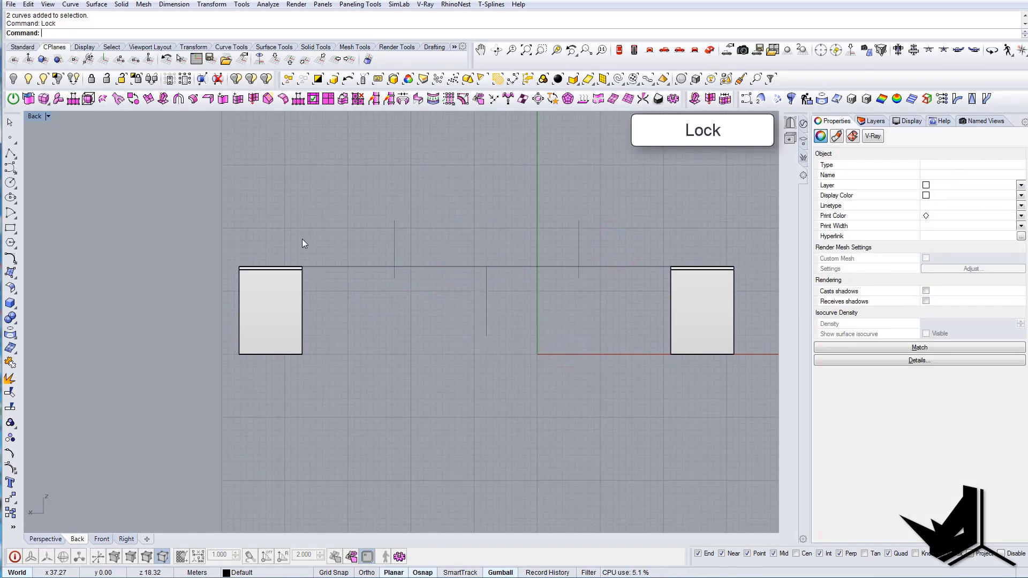
# Draw an interpolated curve sagging between the blocks' inner top corners through the three vertical guides
pyautogui.click(12, 173)
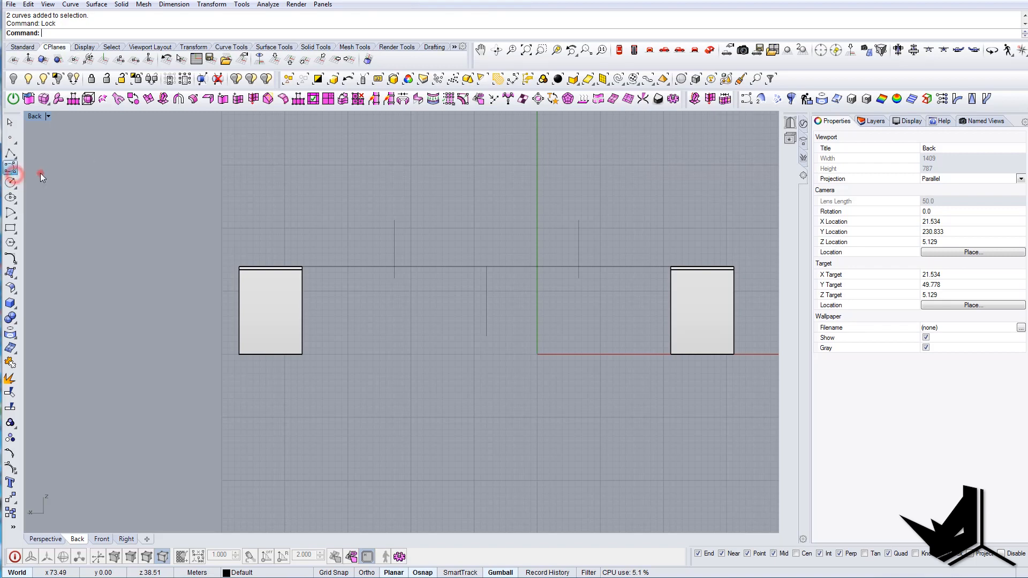
pyautogui.click(41, 173)
pyautogui.click(303, 271)
pyautogui.click(303, 271)
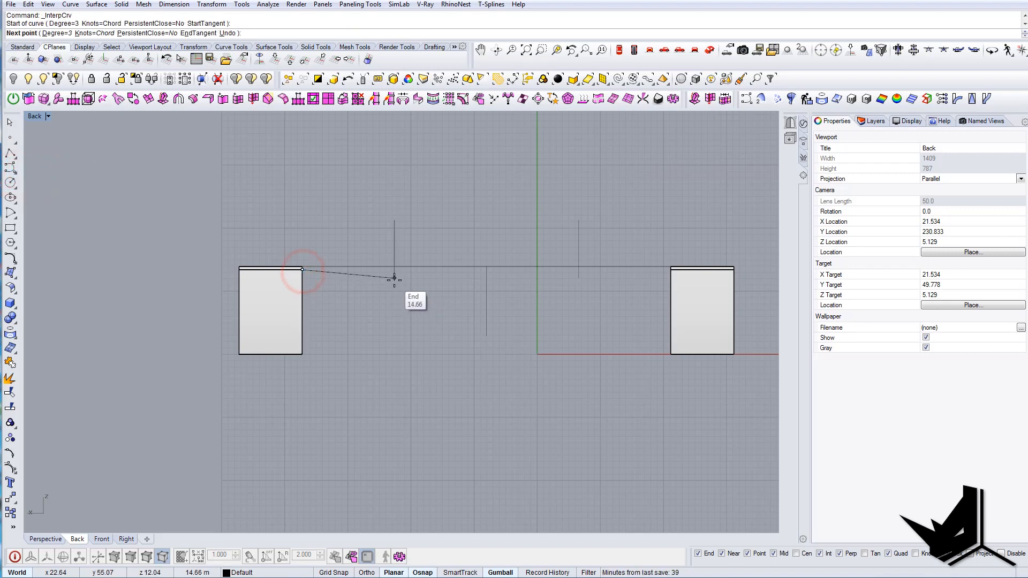
pyautogui.click(395, 279)
pyautogui.click(486, 300)
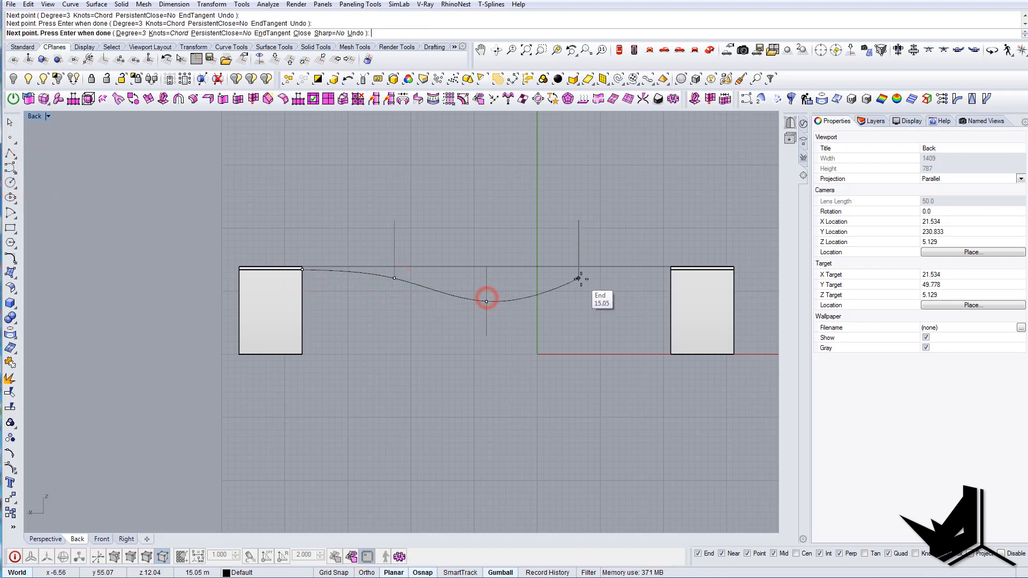
pyautogui.click(580, 279)
pyautogui.click(671, 269)
pyautogui.rightClick(599, 275)
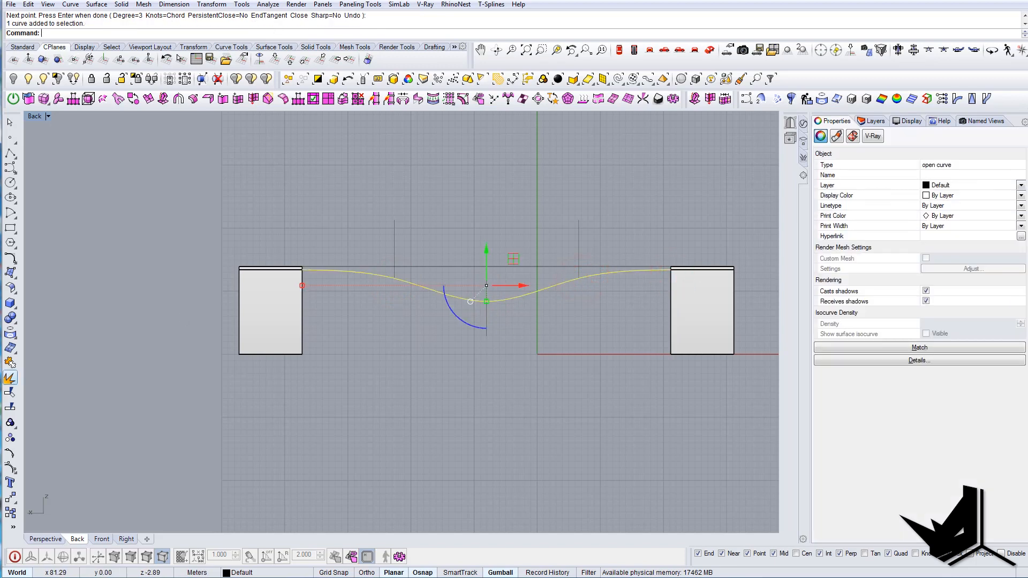
# Turn on the roof curve's control points and lower the two points on either side of the centre
pyautogui.click(10, 467)
pyautogui.moveTo(373, 199); pyautogui.dragTo(427, 293)
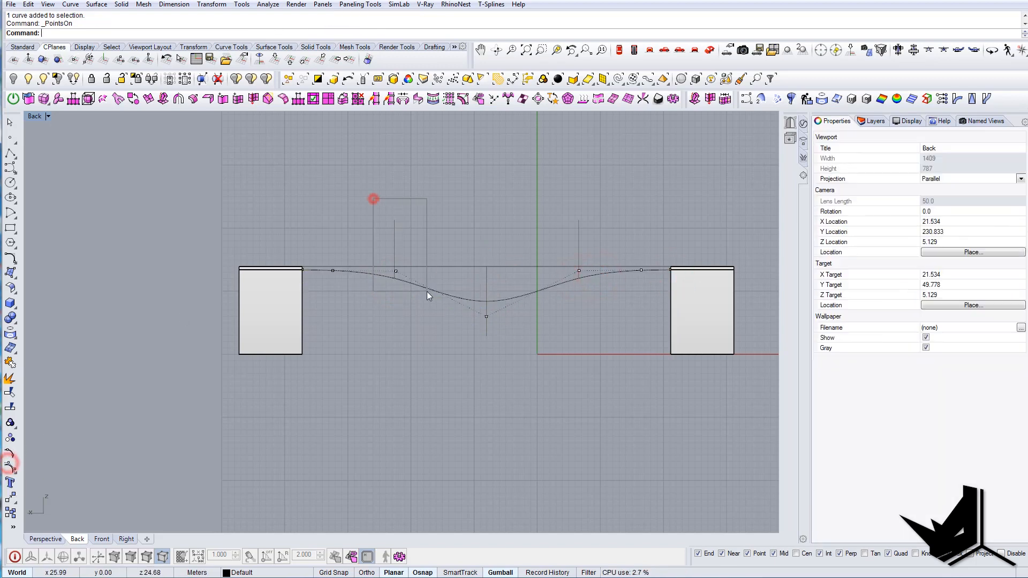
pyautogui.moveTo(395, 236); pyautogui.dragTo(399, 253)
pyautogui.hotkey('ctrl', 'z')
pyautogui.moveTo(372, 198); pyautogui.dragTo(603, 291)
pyautogui.moveTo(487, 237); pyautogui.dragTo(492, 265)
# Lower the two outer control points of the roof curve nearest the blocks
pyautogui.moveTo(325, 239); pyautogui.dragTo(652, 290)
pyautogui.moveTo(486, 234); pyautogui.dragTo(483, 243)
pyautogui.click(357, 278)
# Raise the roof curve's centre control point and its two neighbouring points to make the sag shallower
pyautogui.scroll(2, 423, 289)
pyautogui.moveTo(420, 287); pyautogui.dragTo(348, 331, button='right')
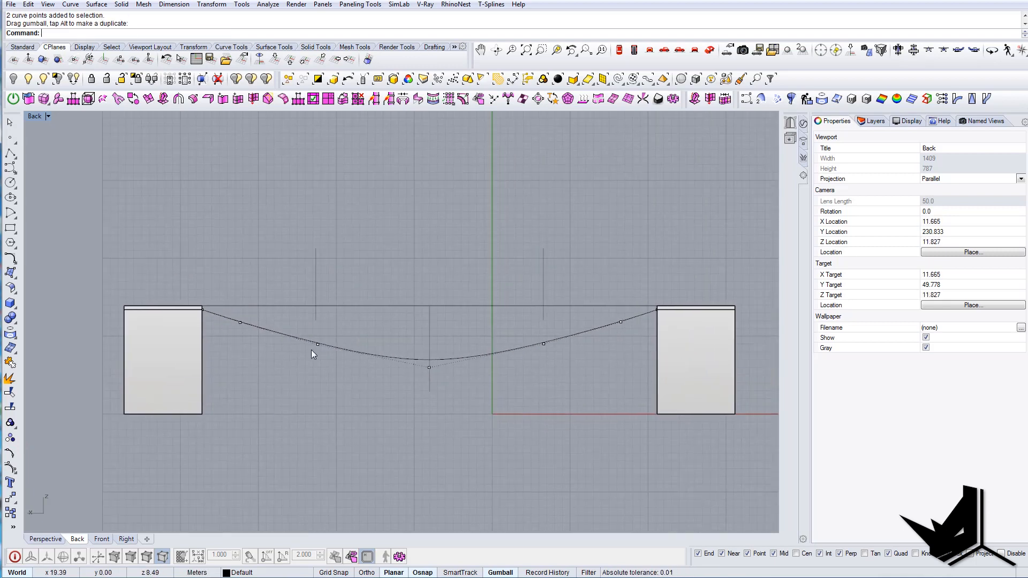
pyautogui.moveTo(496, 381); pyautogui.dragTo(458, 387)
pyautogui.moveTo(430, 304); pyautogui.dragTo(424, 298)
pyautogui.keyDown('shift'); pyautogui.click(307, 324); pyautogui.keyUp('shift')
pyautogui.keyDown('shift'); pyautogui.click(530, 333); pyautogui.keyUp('shift')
pyautogui.moveTo(424, 298); pyautogui.dragTo(414, 319, button='right')
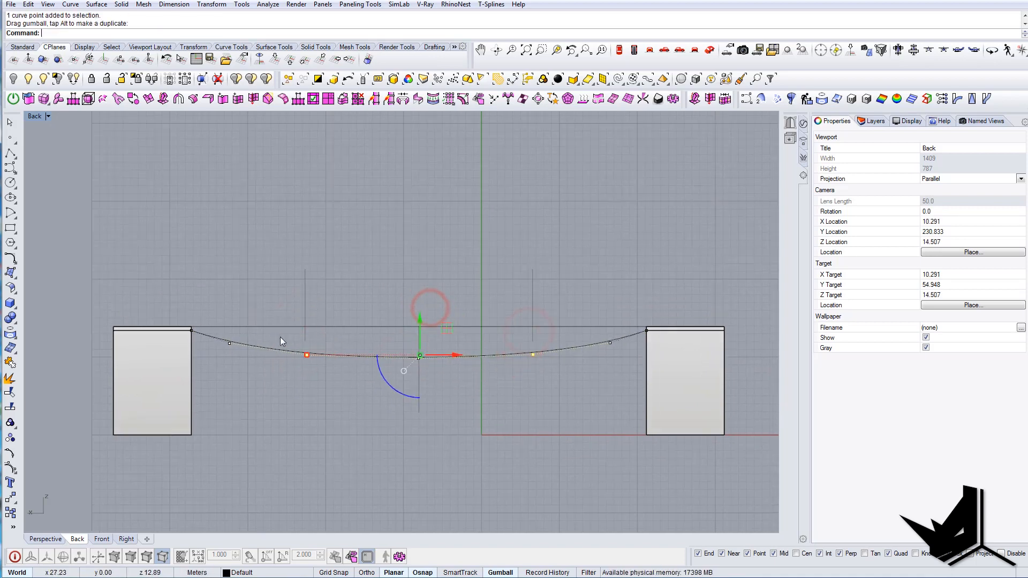
# Lower all of the roof curve's control points together, including the two ends, slightly below the blocks' top edges
pyautogui.click(272, 327)
pyautogui.click(177, 274)
pyautogui.moveTo(182, 299); pyautogui.dragTo(201, 309)
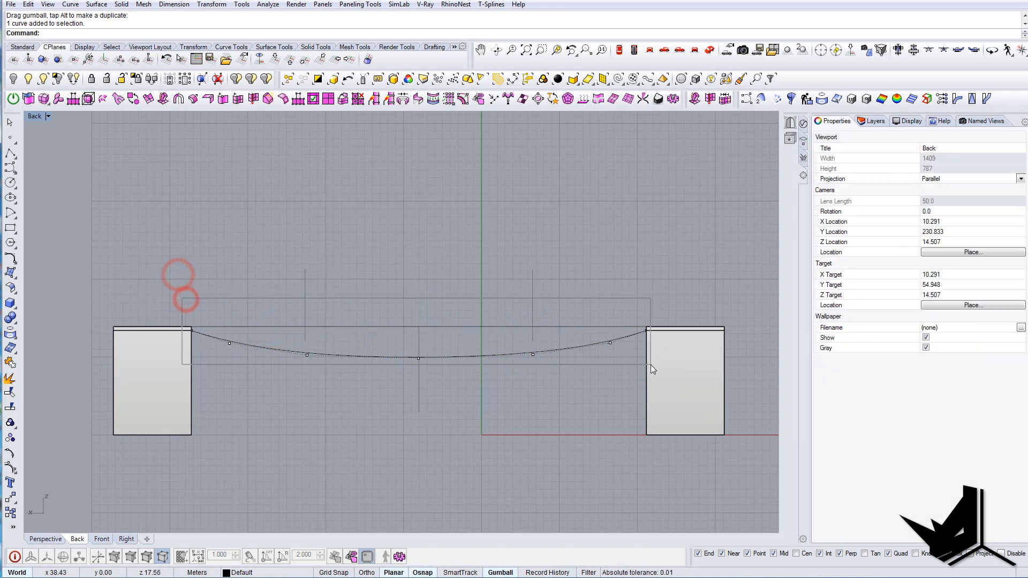
pyautogui.moveTo(650, 364); pyautogui.dragTo(652, 366)
pyautogui.keyDown('ctrl'); pyautogui.moveTo(488, 309); pyautogui.dragTo(470, 338); pyautogui.keyUp('ctrl')
pyautogui.moveTo(419, 315); pyautogui.dragTo(419, 322)
pyautogui.click(436, 273)
# Raise the roof curve's five inner control points slightly, and the middle three a little more, to flatten the sag
pyautogui.moveTo(218, 334); pyautogui.dragTo(623, 377)
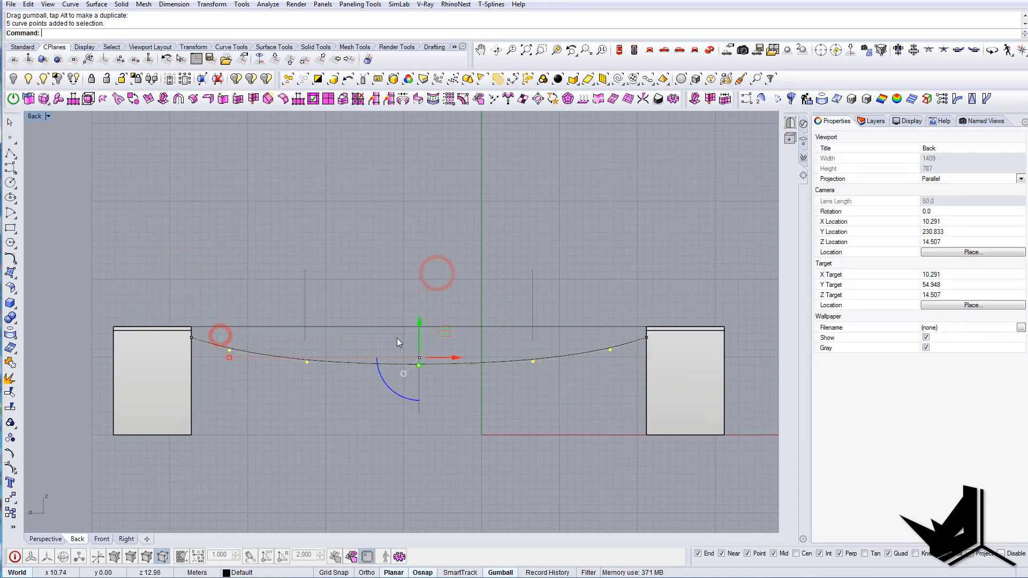
pyautogui.moveTo(420, 326); pyautogui.dragTo(419, 322)
pyautogui.click(333, 343)
pyautogui.moveTo(302, 348); pyautogui.dragTo(549, 374)
pyautogui.moveTo(422, 327); pyautogui.dragTo(419, 322)
pyautogui.click(398, 344)
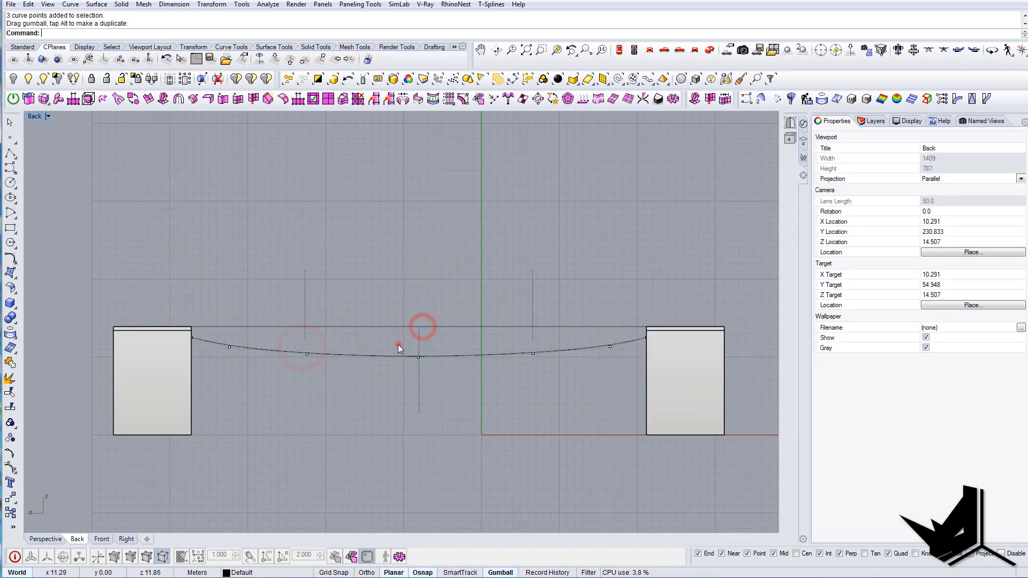
# Draw a 4.5 m vertical line down from the midpoint of the horizontal guide and shift it slightly sideways
pyautogui.click(493, 331)
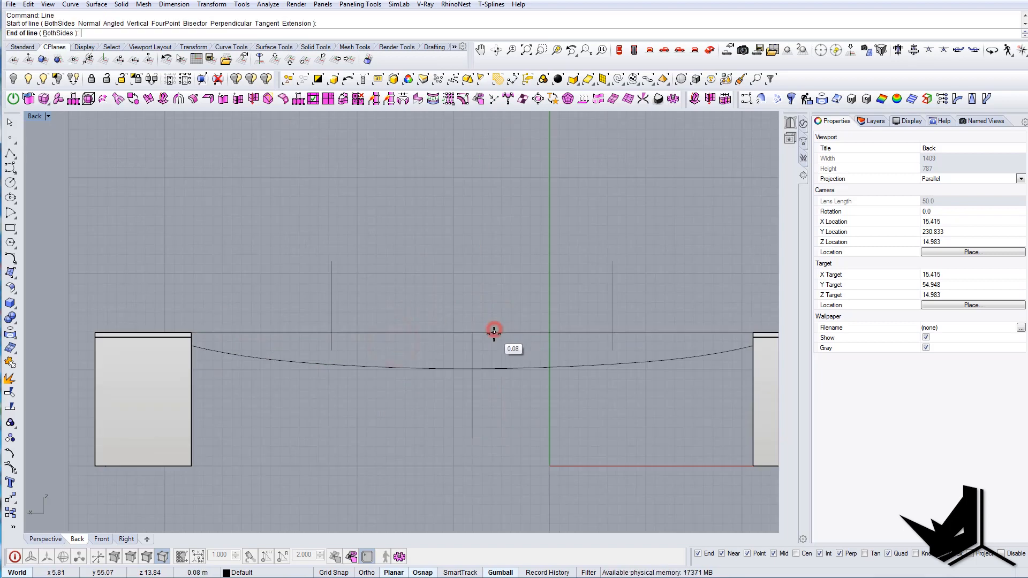
pyautogui.press('Escape')
pyautogui.press('Return')
pyautogui.click(471, 334)
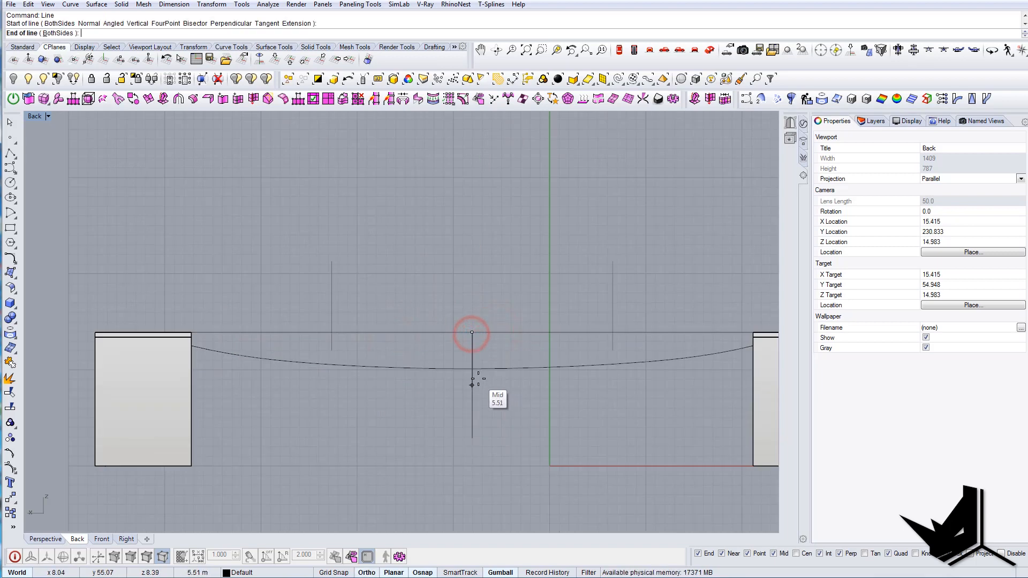
pyautogui.write('4.5')
pyautogui.press('Return')
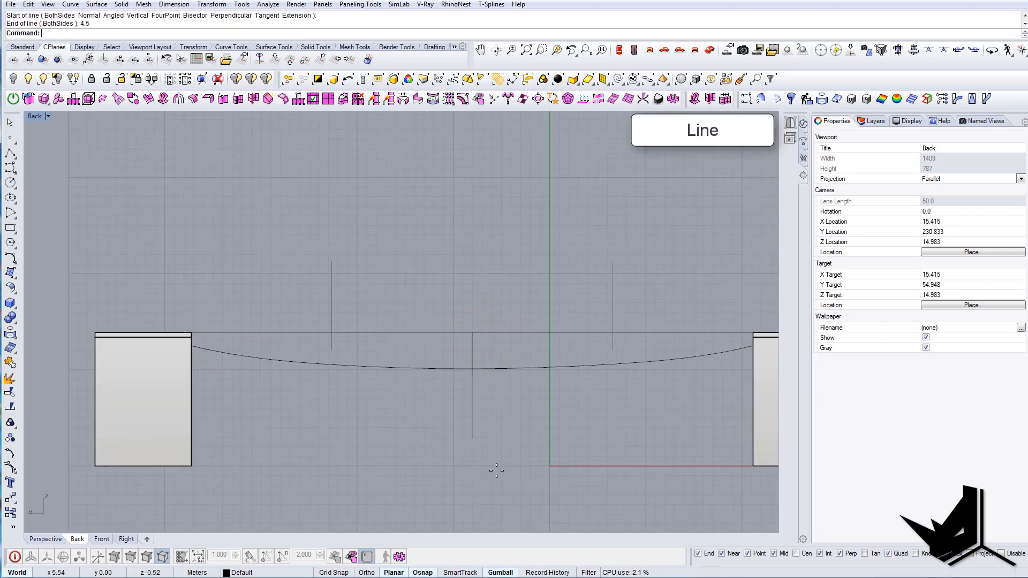
pyautogui.click(474, 358)
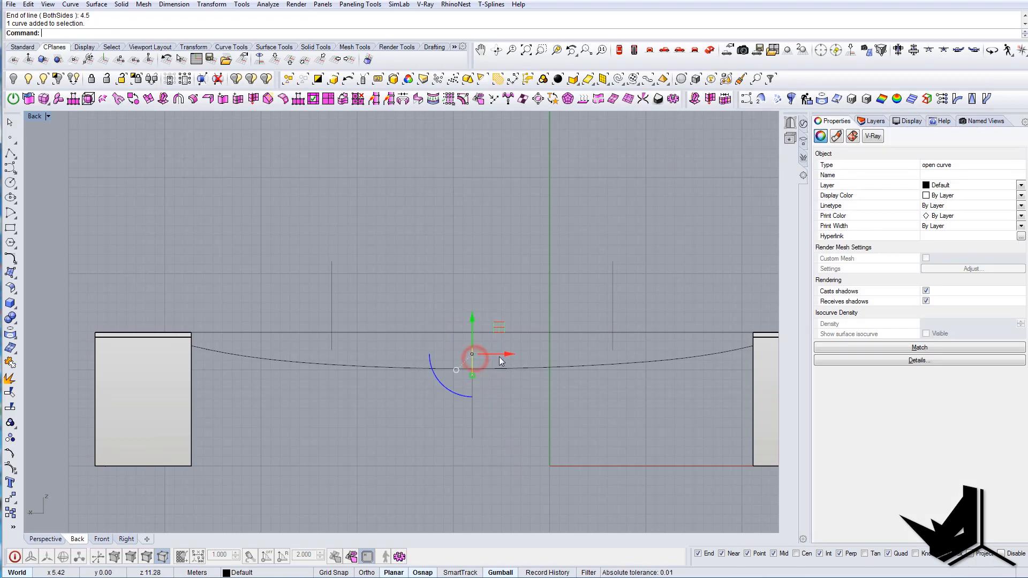
pyautogui.moveTo(506, 355); pyautogui.dragTo(500, 356)
pyautogui.press('Escape')
# Lower the roof curve's centre control point and its two neighbours so the sag reaches the 4.5 m guide's lower end
pyautogui.click(599, 366)
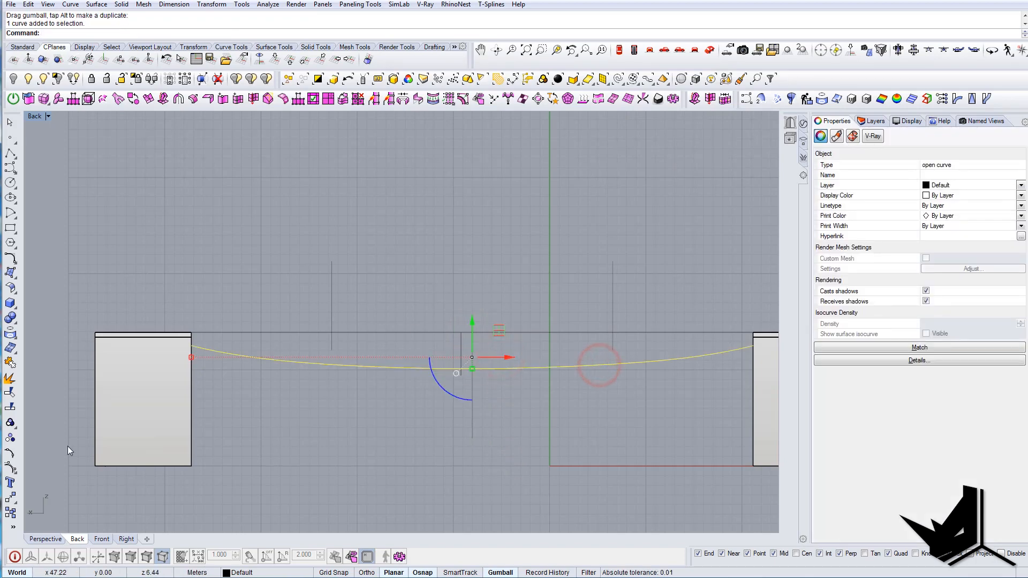
pyautogui.click(10, 454)
pyautogui.scroll(2, 416, 352)
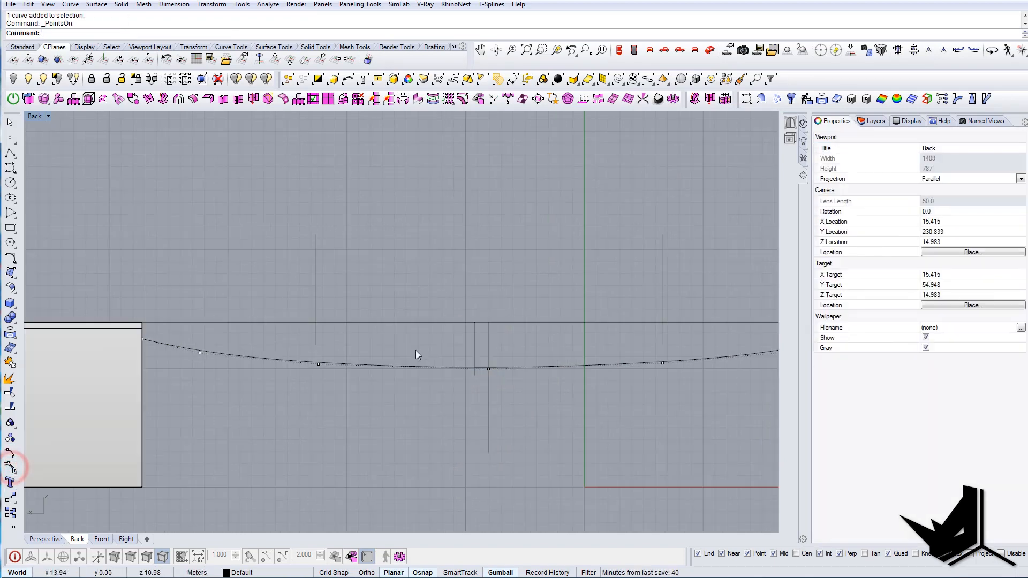
pyautogui.scroll(2, 494, 345)
pyautogui.moveTo(506, 375)
pyautogui.mouseDown()
pyautogui.moveTo(496, 351)
pyautogui.moveTo(497, 362)
pyautogui.mouseUp()
pyautogui.scroll(-4, 495, 363)
pyautogui.moveTo(296, 348); pyautogui.dragTo(677, 380)
pyautogui.moveTo(489, 328); pyautogui.dragTo(410, 317, button='right')
pyautogui.moveTo(416, 318); pyautogui.dragTo(416, 323)
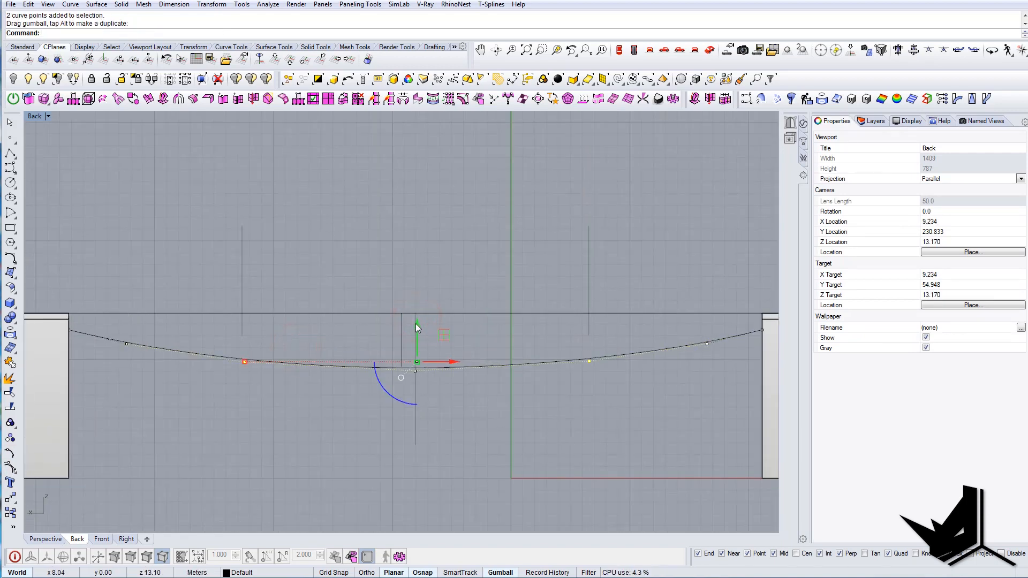
pyautogui.moveTo(482, 333); pyautogui.dragTo(474, 337, button='right')
# Select the roof curve, switch to the Perspective view and set the construction plane to World Top
pyautogui.click(516, 373)
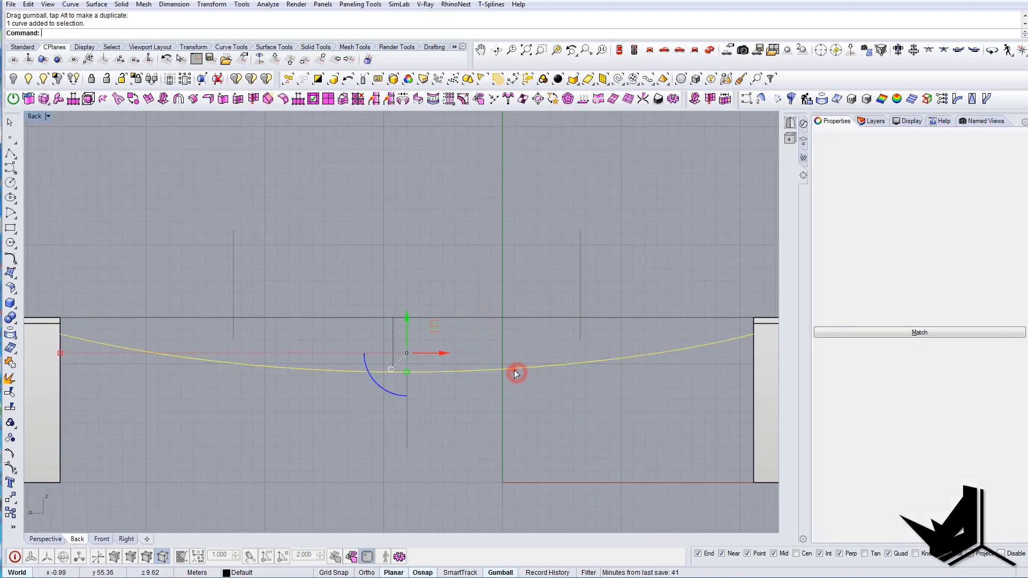
pyautogui.moveTo(411, 359); pyautogui.dragTo(441, 375, button='right')
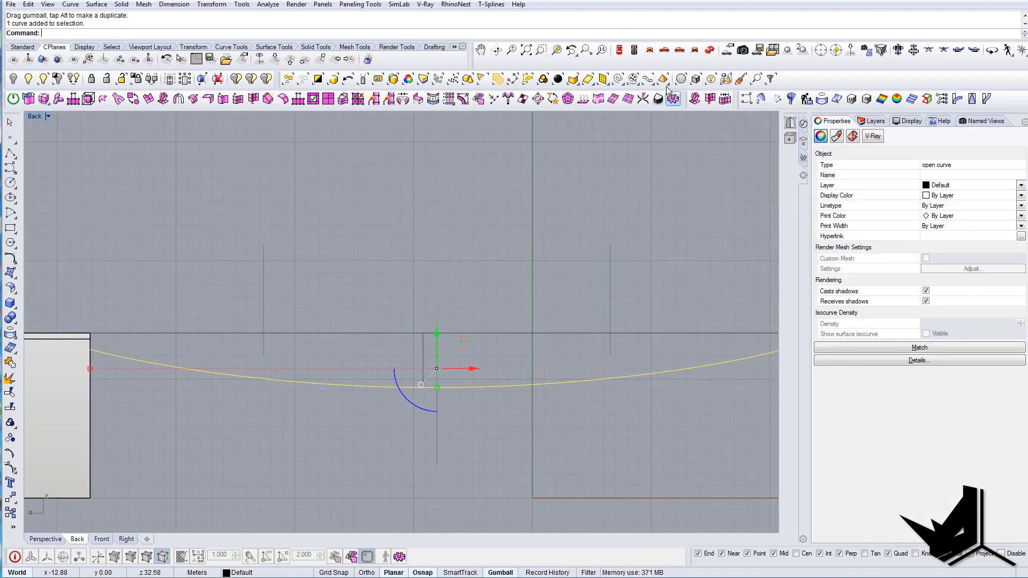
pyautogui.click(710, 50)
pyautogui.moveTo(407, 343); pyautogui.dragTo(326, 356, button='right')
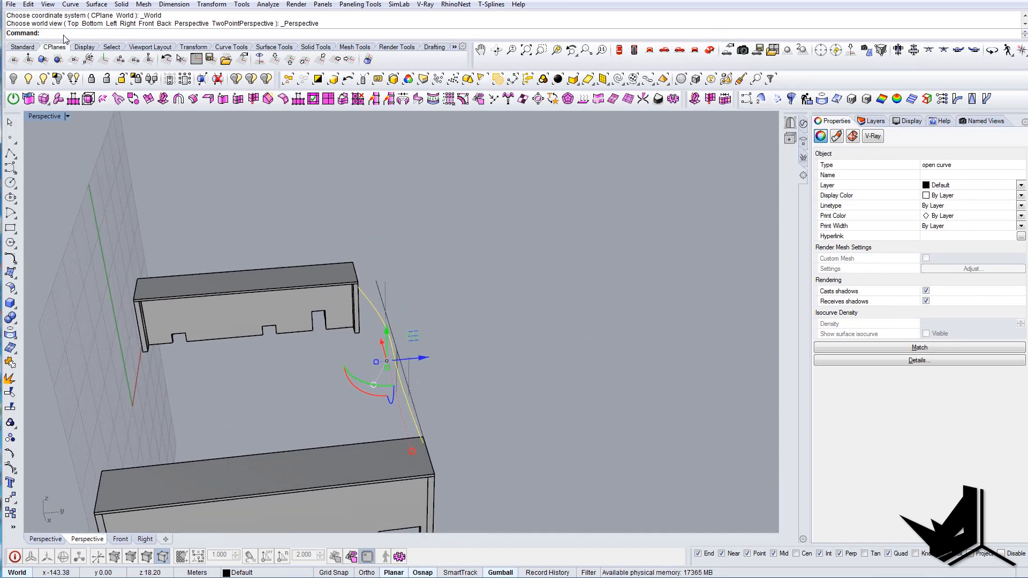
pyautogui.click(283, 62)
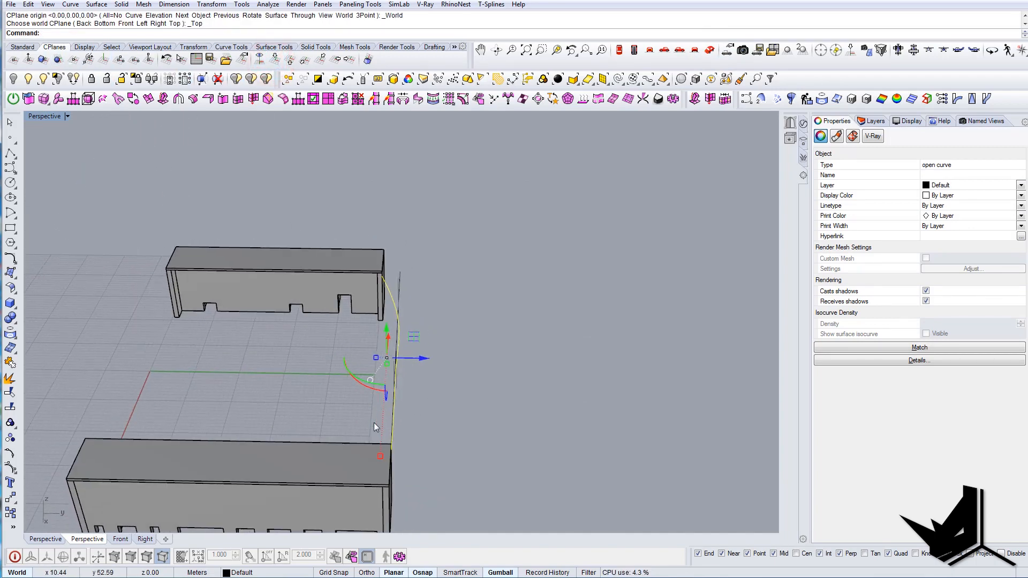
pyautogui.moveTo(374, 422); pyautogui.dragTo(393, 368, button='right')
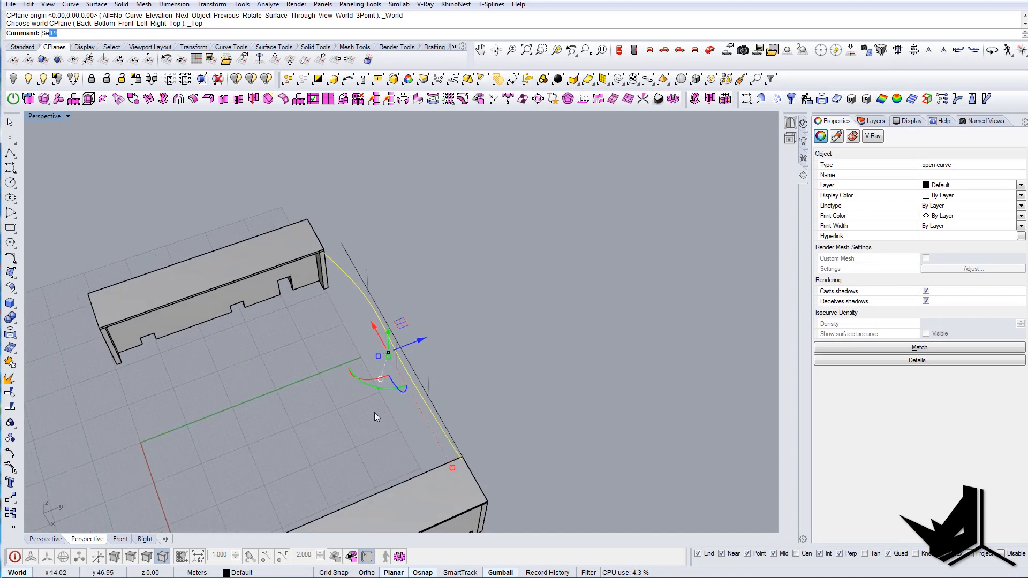
# Align the roof curve's points in the world Y direction with SetPt, then move the curve slightly inward from the blocks' end
pyautogui.write('tP')
pyautogui.press('Return')
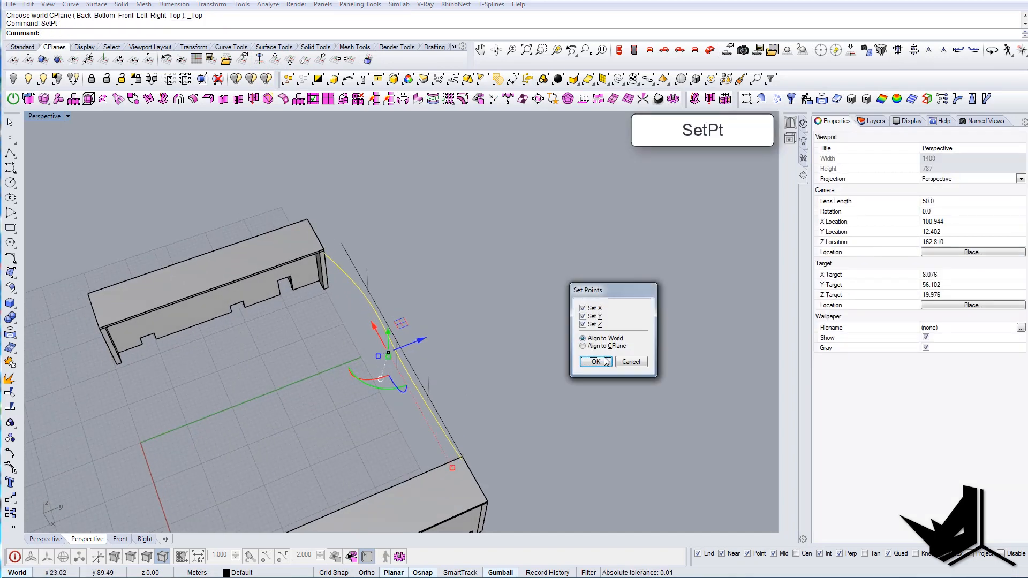
pyautogui.click(596, 308)
pyautogui.click(597, 361)
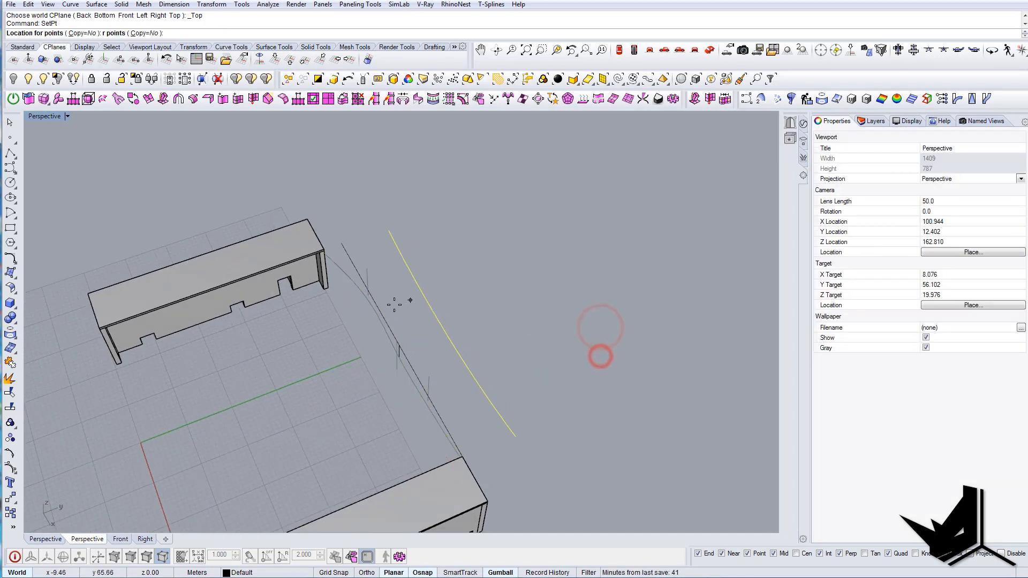
pyautogui.moveTo(383, 310); pyautogui.dragTo(567, 388, button='right')
pyautogui.click(369, 355)
pyautogui.moveTo(556, 384); pyautogui.dragTo(528, 398)
pyautogui.moveTo(527, 399)
pyautogui.mouseDown(button='right')
pyautogui.moveTo(596, 351)
pyautogui.moveTo(645, 343)
pyautogui.moveTo(614, 376)
pyautogui.moveTo(527, 397)
pyautogui.mouseUp(button='right')
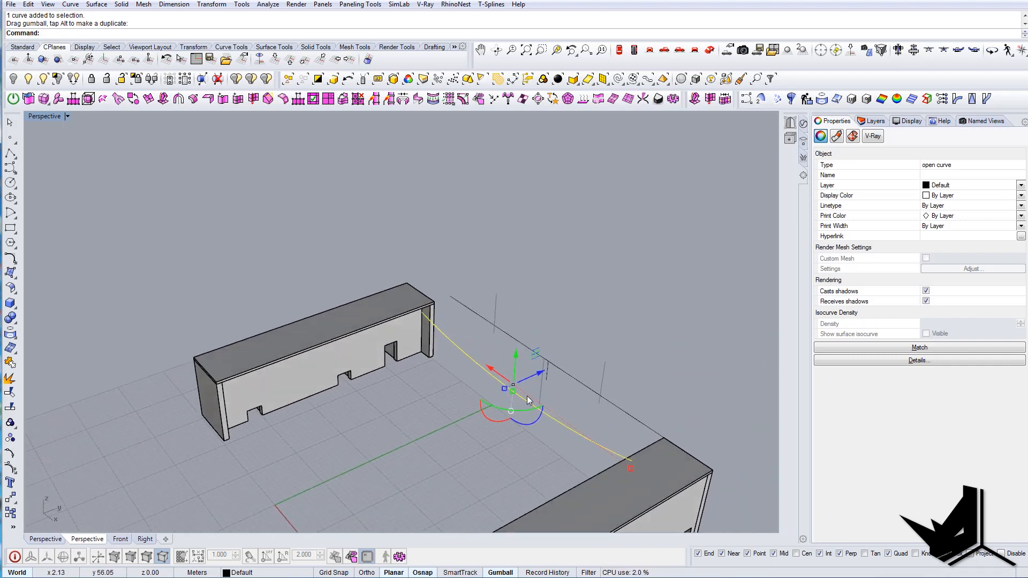
# Try extruding the roof curve into a surface along the length of the side blocks
pyautogui.moveTo(540, 377); pyautogui.dragTo(329, 480)
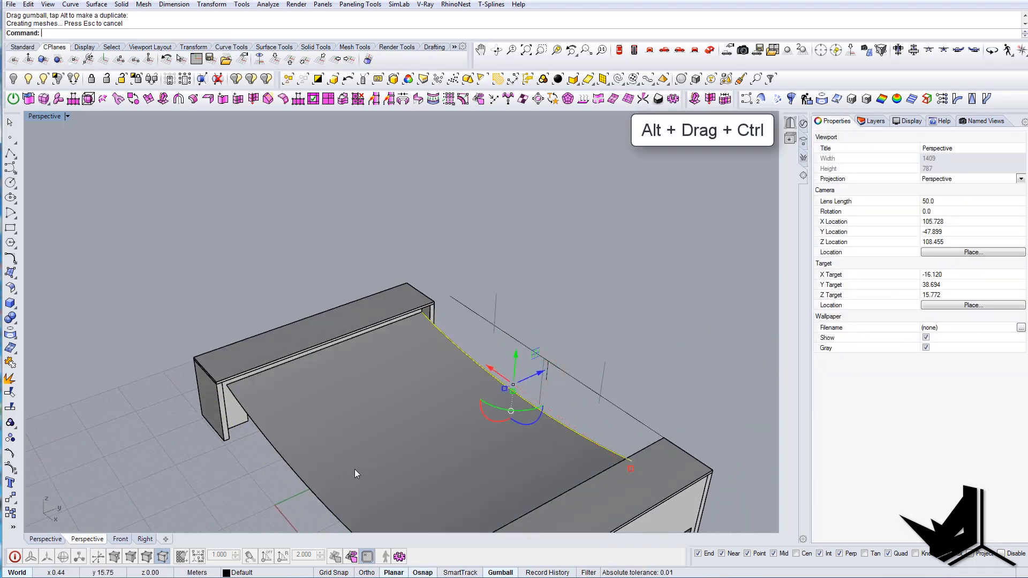
pyautogui.moveTo(355, 470); pyautogui.dragTo(448, 399, button='right')
pyautogui.scroll(3, 382, 345)
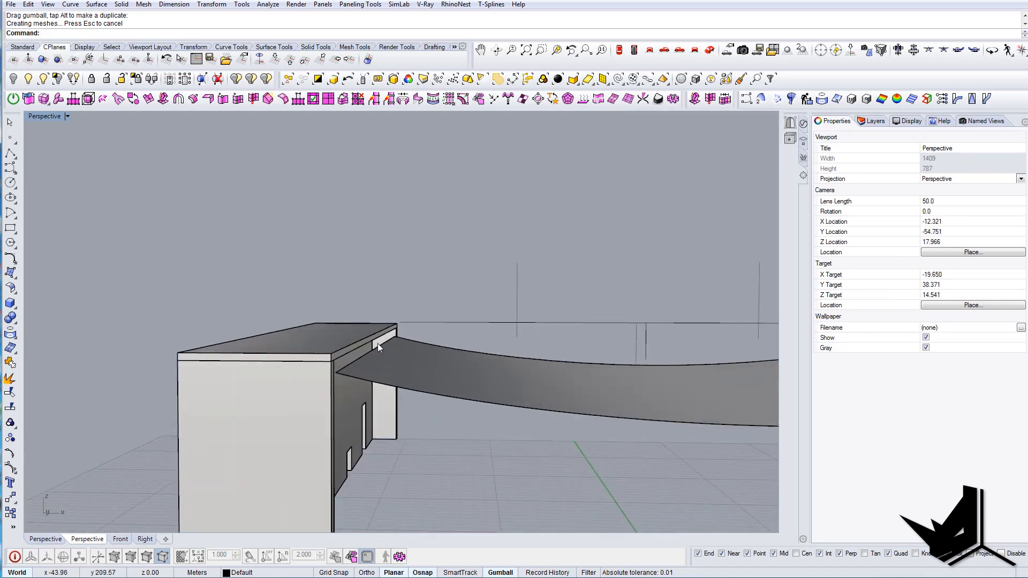
pyautogui.moveTo(421, 358); pyautogui.dragTo(446, 322, button='right')
pyautogui.scroll(-6, 422, 377)
pyautogui.hotkey('ctrl', 'z')
# Offset the roof curve downward by 0.15 m in the Front view
pyautogui.moveTo(397, 360); pyautogui.dragTo(486, 322, button='right')
pyautogui.scroll(4, 384, 377)
pyautogui.moveTo(384, 376); pyautogui.dragTo(410, 380, button='right')
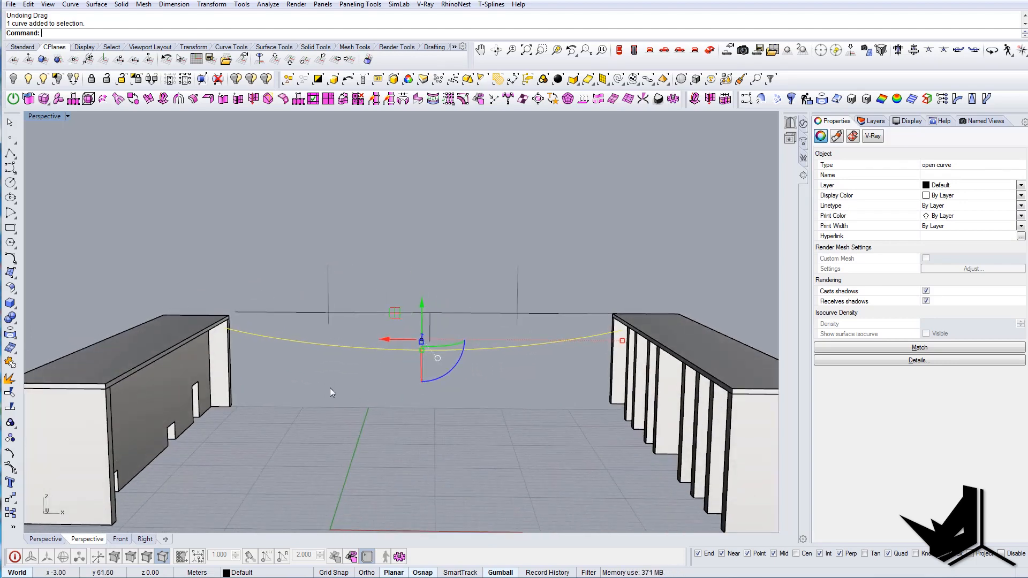
pyautogui.scroll(2, 321, 375)
pyautogui.write('O')
pyautogui.press('Return')
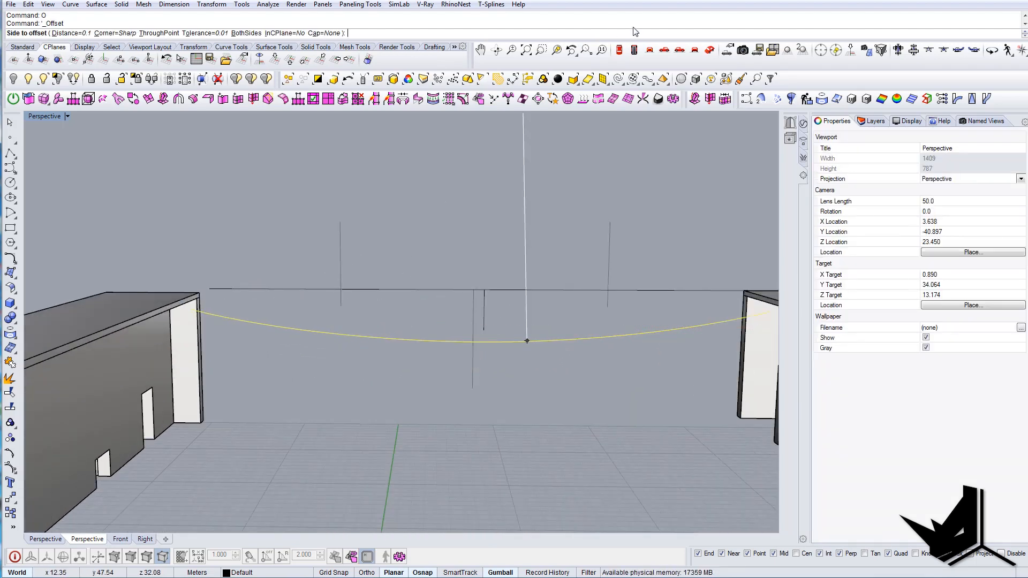
pyautogui.click(678, 49)
pyautogui.click(664, 50)
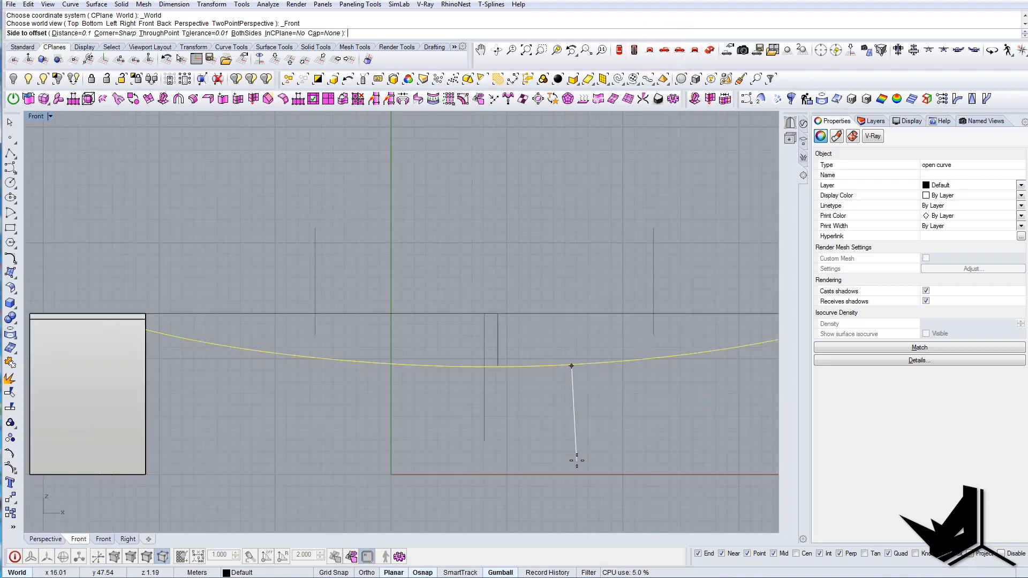
pyautogui.write('d')
pyautogui.press('Return')
pyautogui.write('0.1')
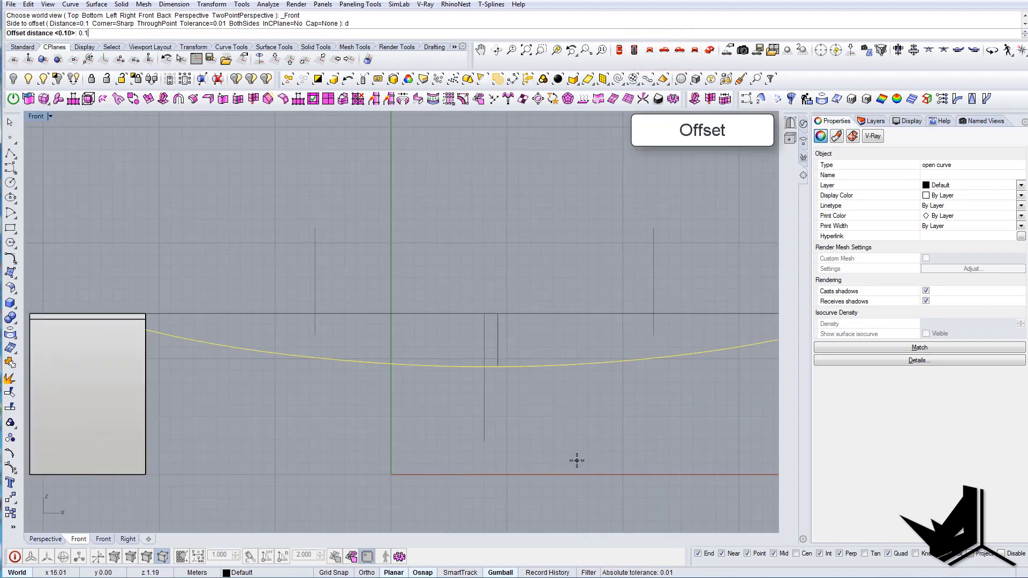
pyautogui.write('5')
pyautogui.press('Return')
pyautogui.click(614, 453)
pyautogui.press('Escape')
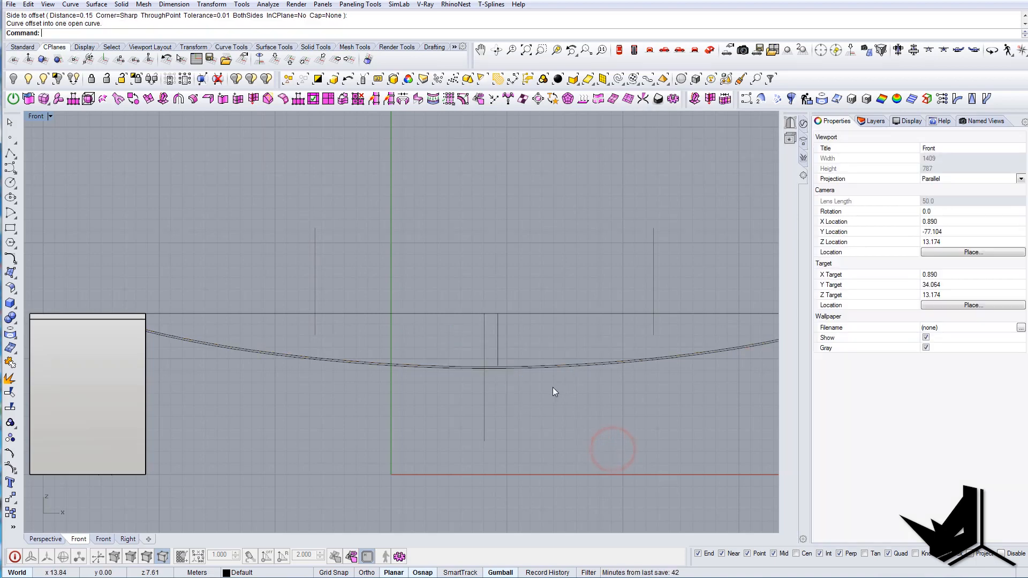
# Select both the roof curve and its offset and isolate them by hiding the side blocks
pyautogui.scroll(2, 506, 365)
pyautogui.scroll(2, 506, 365)
pyautogui.click(523, 374)
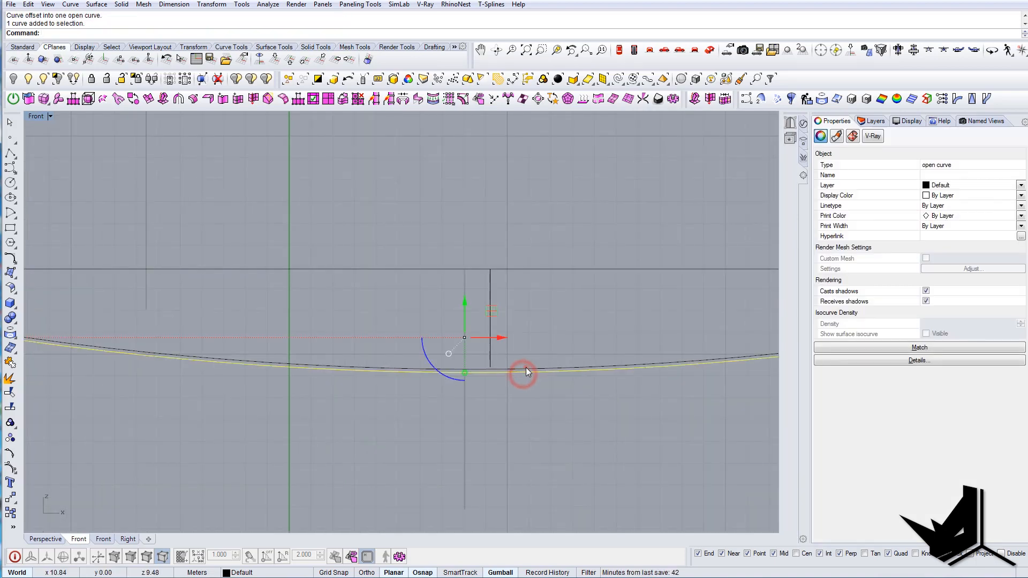
pyautogui.keyDown('shift'); pyautogui.click(526, 367); pyautogui.keyUp('shift')
pyautogui.click(709, 50)
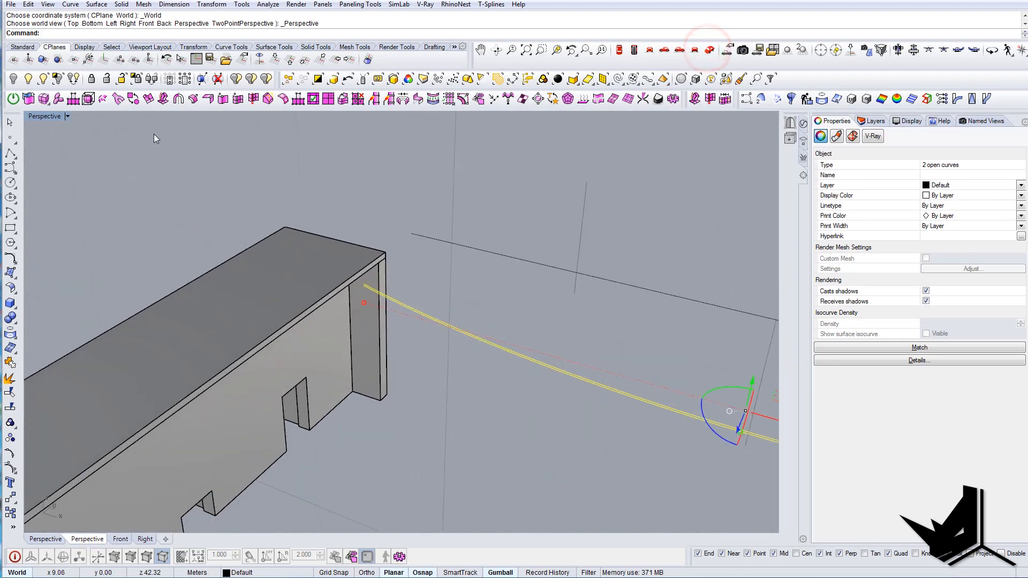
pyautogui.click(58, 80)
pyautogui.moveTo(361, 332); pyautogui.dragTo(323, 233, button='right')
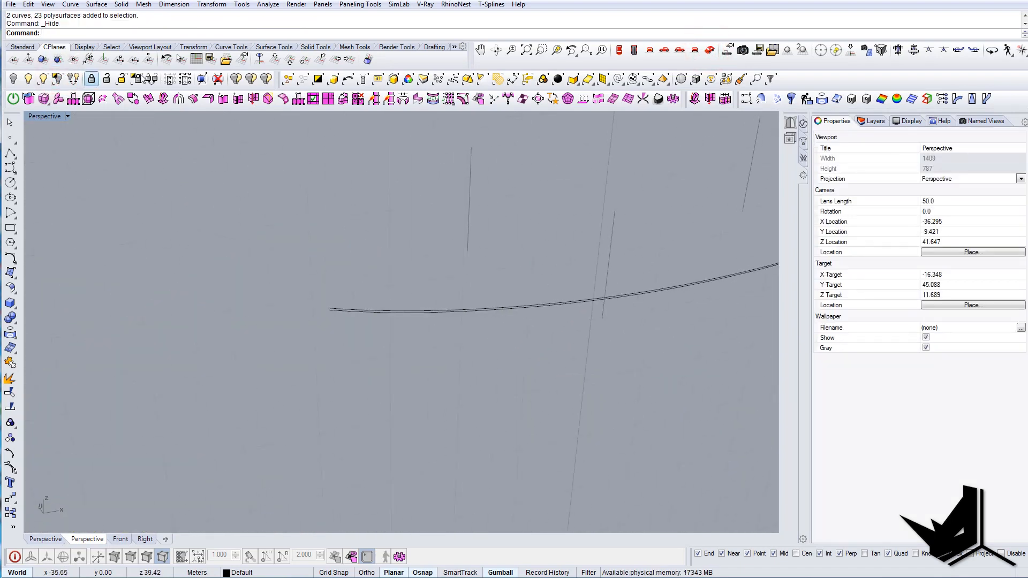
# Draw short lines joining the two roof curves' endpoints at both ends to close the canopy profile
pyautogui.click(275, 59)
pyautogui.moveTo(350, 344); pyautogui.dragTo(356, 316, button='right')
pyautogui.write('ine')
pyautogui.press('Return')
pyautogui.click(355, 309)
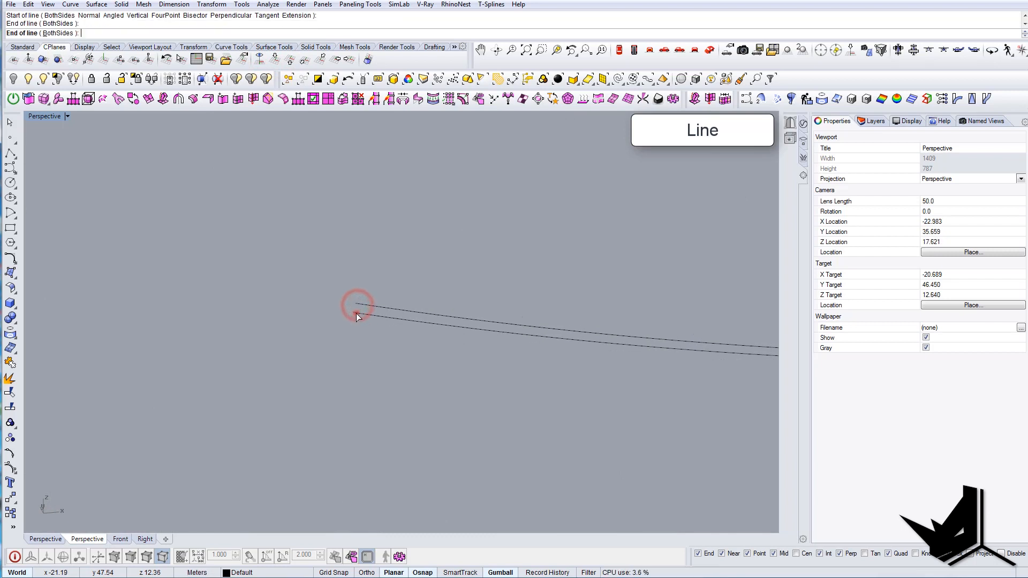
pyautogui.click(355, 313)
pyautogui.scroll(-10, 282, 326)
pyautogui.scroll(10, 597, 296)
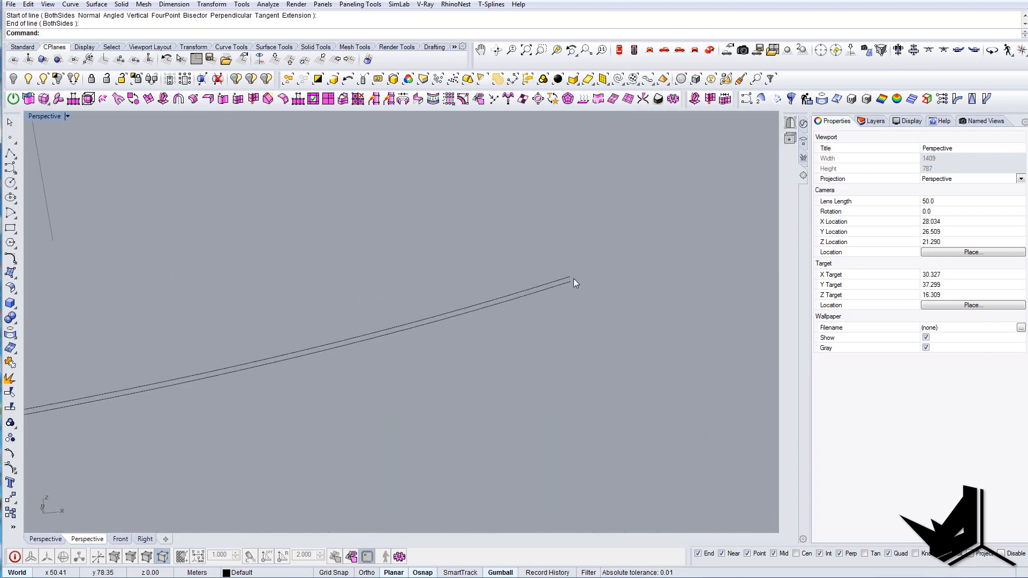
# Offset the upper roof curve downward by 0.075 m to make a centre curve inside the profile
pyautogui.click(561, 279)
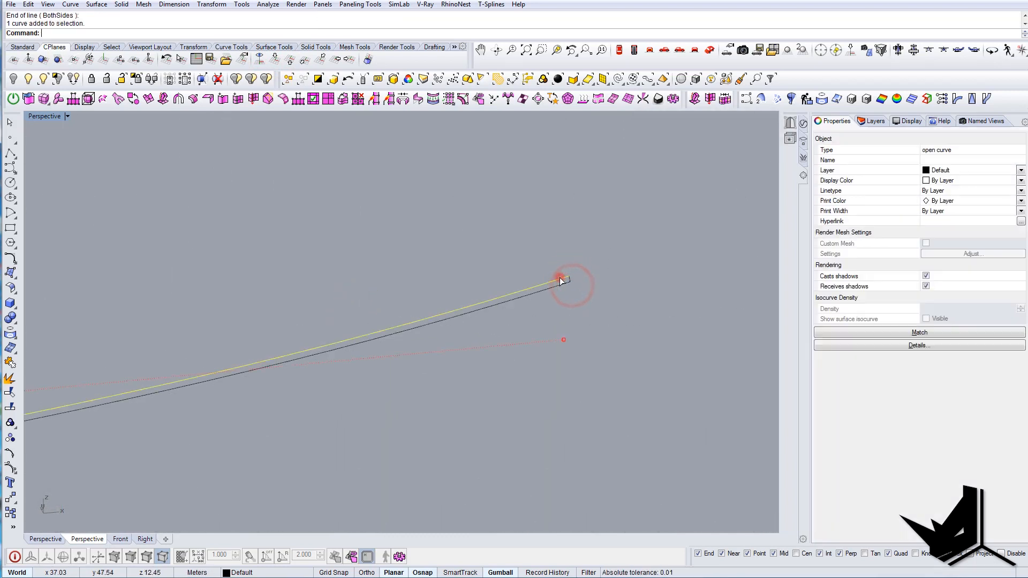
pyautogui.write('offset')
pyautogui.press('Return')
pyautogui.write('d')
pyautogui.press('Return')
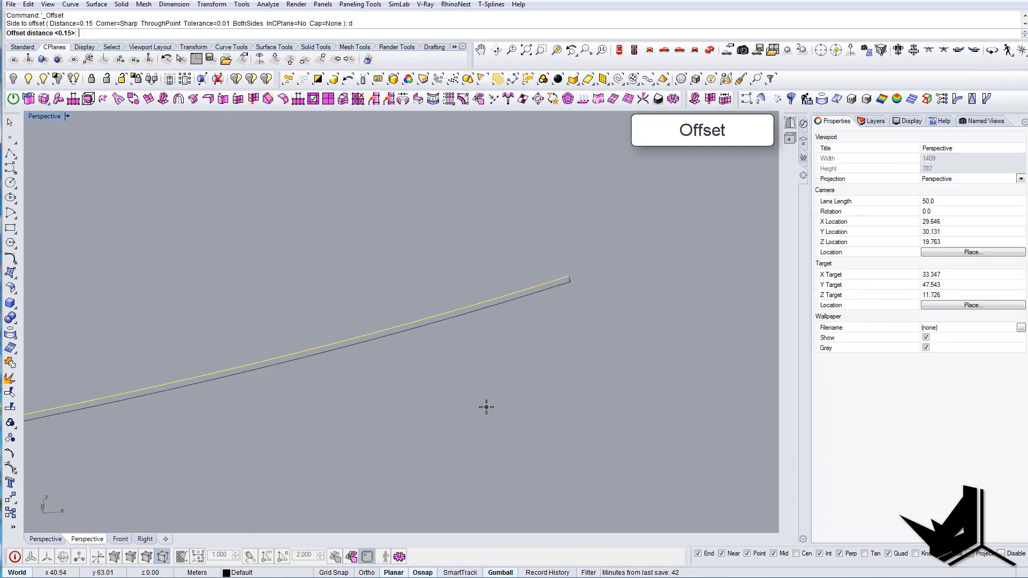
pyautogui.write('0.075')
pyautogui.press('Return')
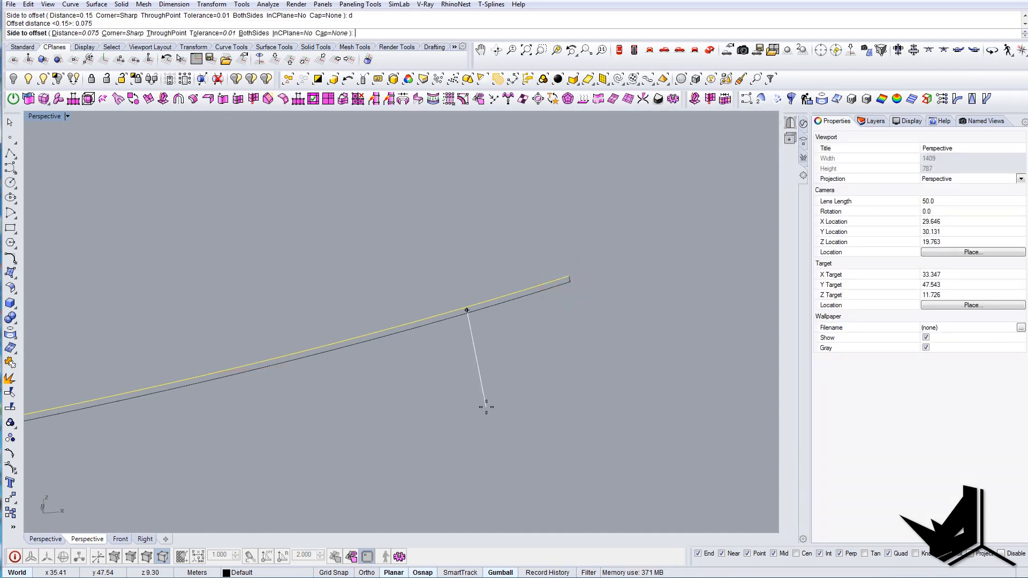
pyautogui.click(486, 407)
# In the Back view, extend one end of the canopy's centre curve by arc, keeping its radius, by about 4.7 m
pyautogui.moveTo(500, 378); pyautogui.dragTo(569, 336, button='right')
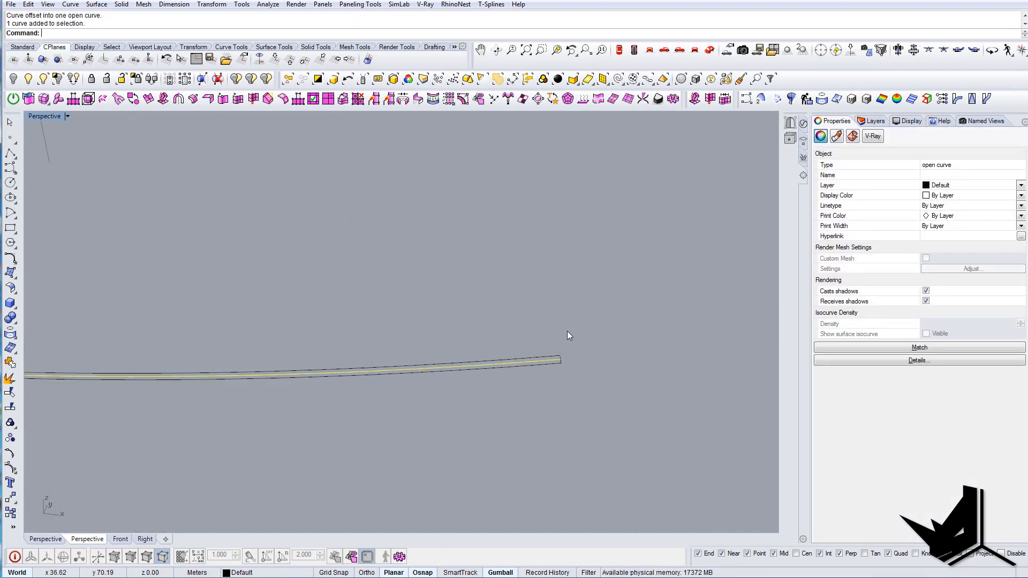
pyautogui.click(664, 49)
pyautogui.click(693, 50)
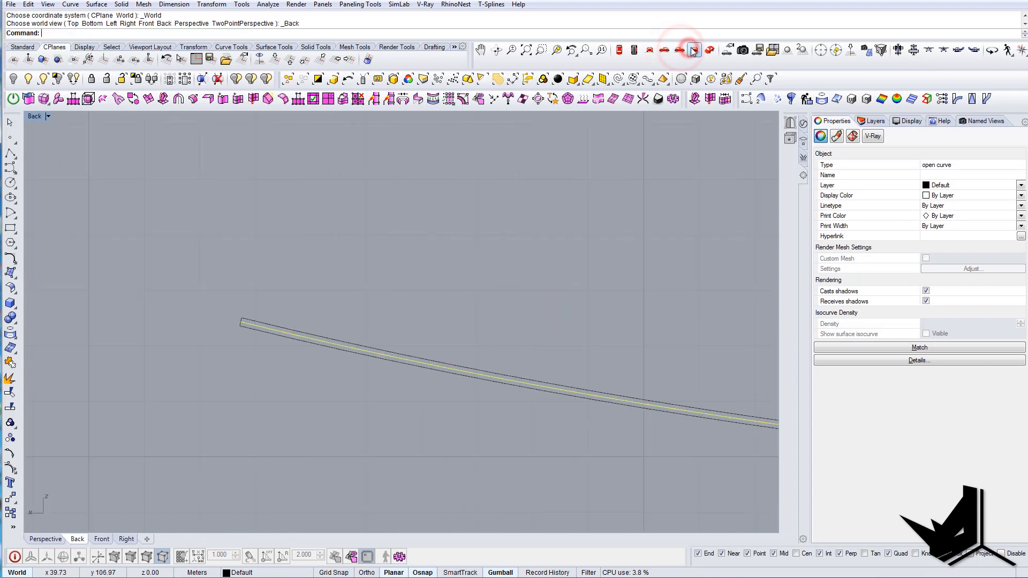
pyautogui.moveTo(341, 211); pyautogui.dragTo(376, 236, button='right')
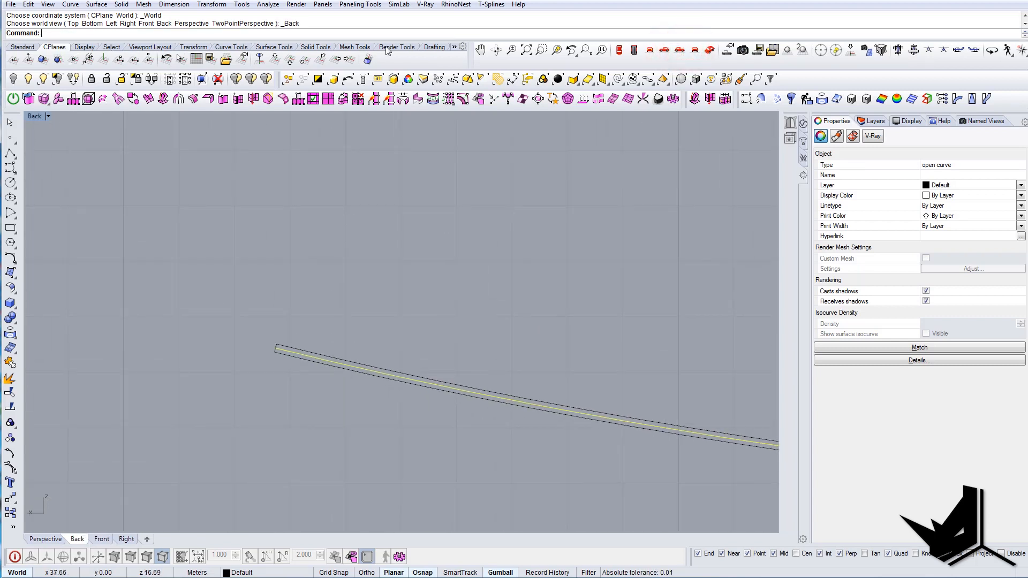
pyautogui.click(111, 47)
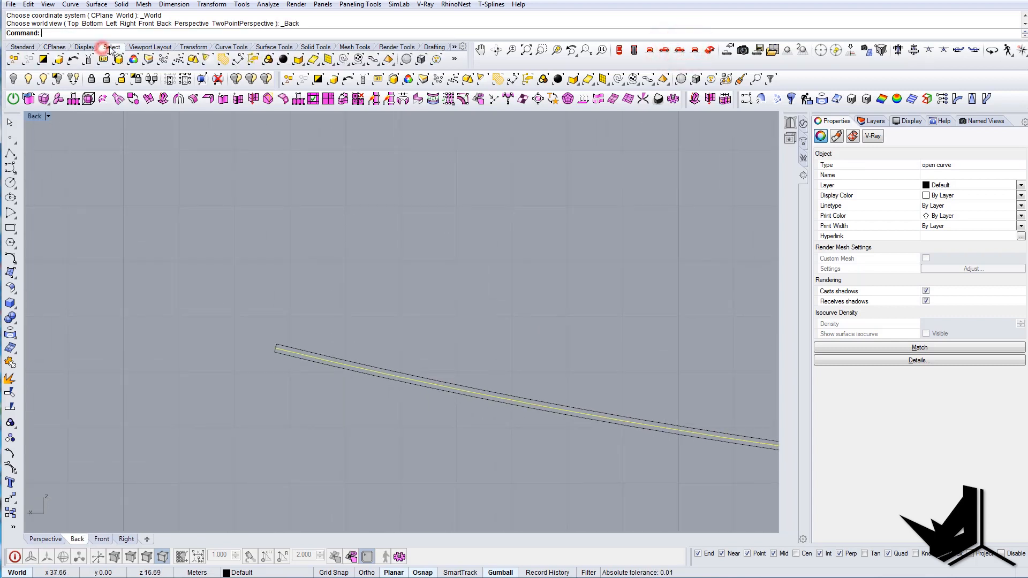
pyautogui.click(236, 47)
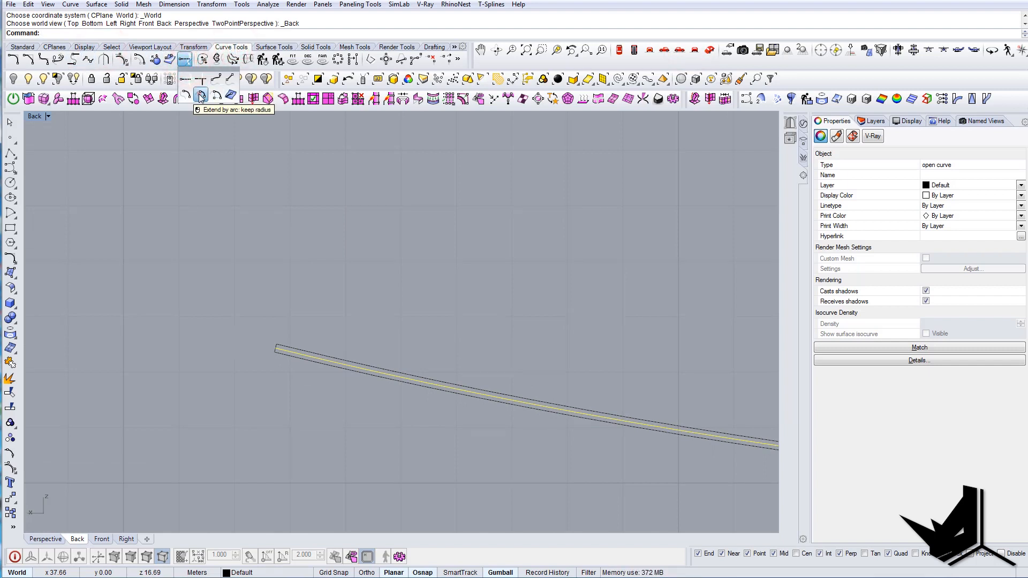
pyautogui.click(201, 97)
pyautogui.click(282, 349)
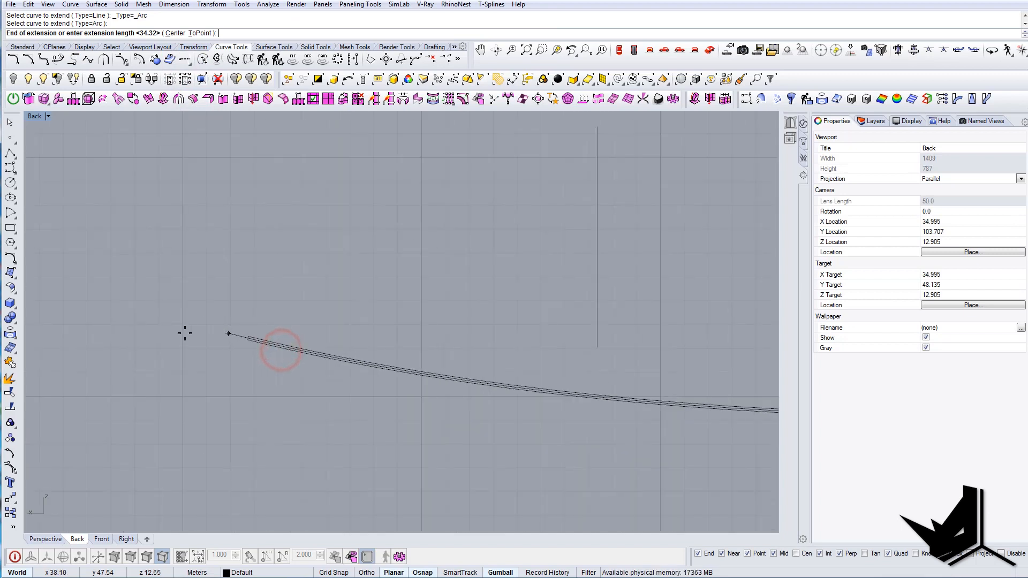
pyautogui.click(137, 326)
pyautogui.scroll(-12, 137, 326)
pyautogui.scroll(20, 559, 323)
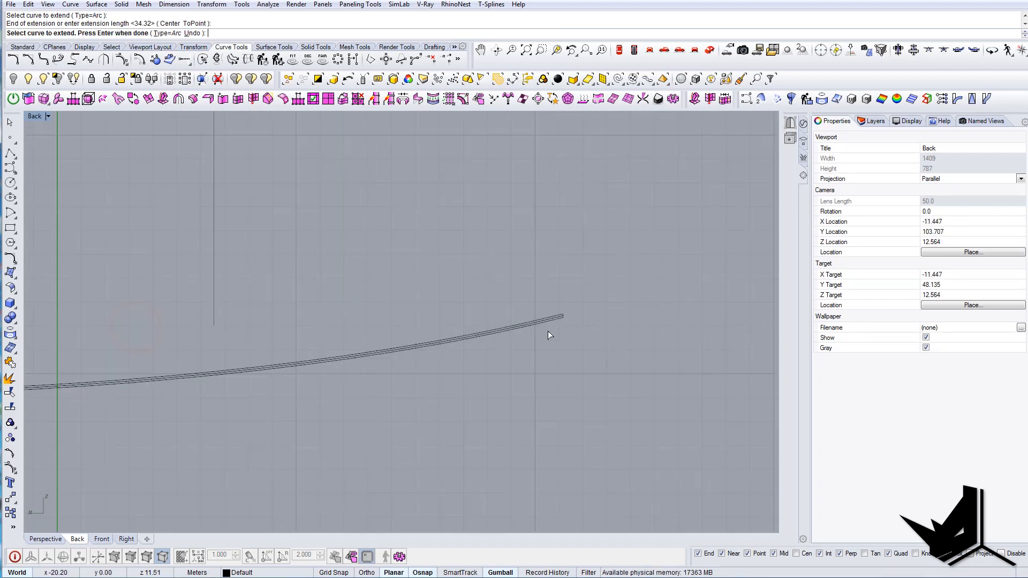
# Extend the opposite end of the centre curve by arc so it also runs past the canopy profile
pyautogui.press('Return')
pyautogui.click(569, 307)
pyautogui.press('Return')
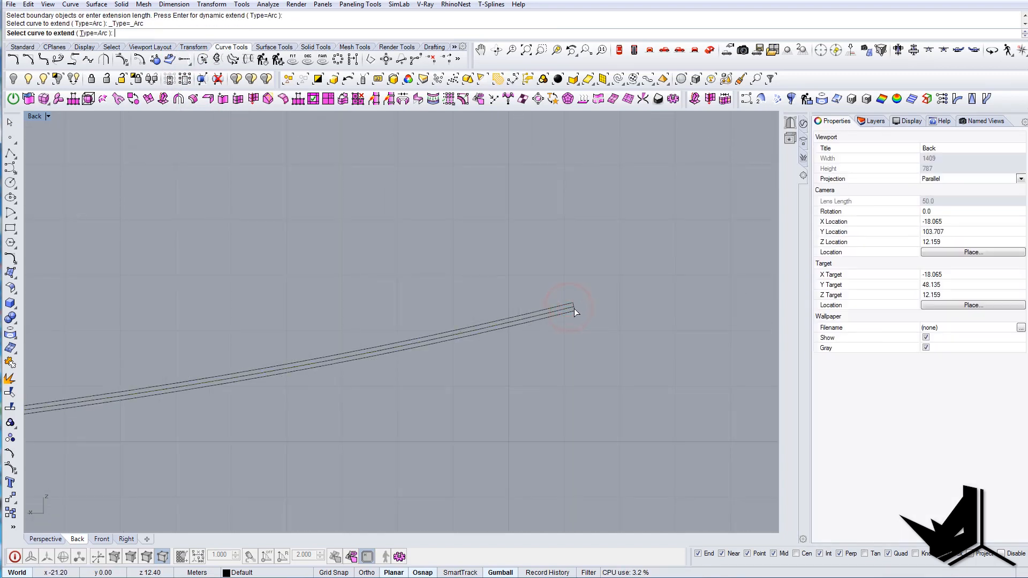
pyautogui.click(608, 297)
pyautogui.scroll(-10, 589, 322)
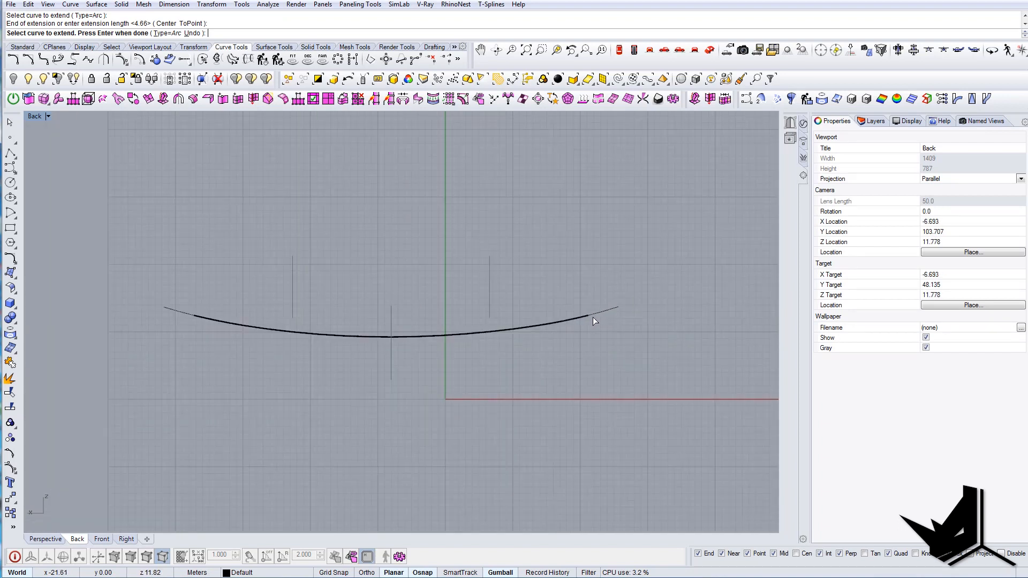
pyautogui.scroll(3, 529, 321)
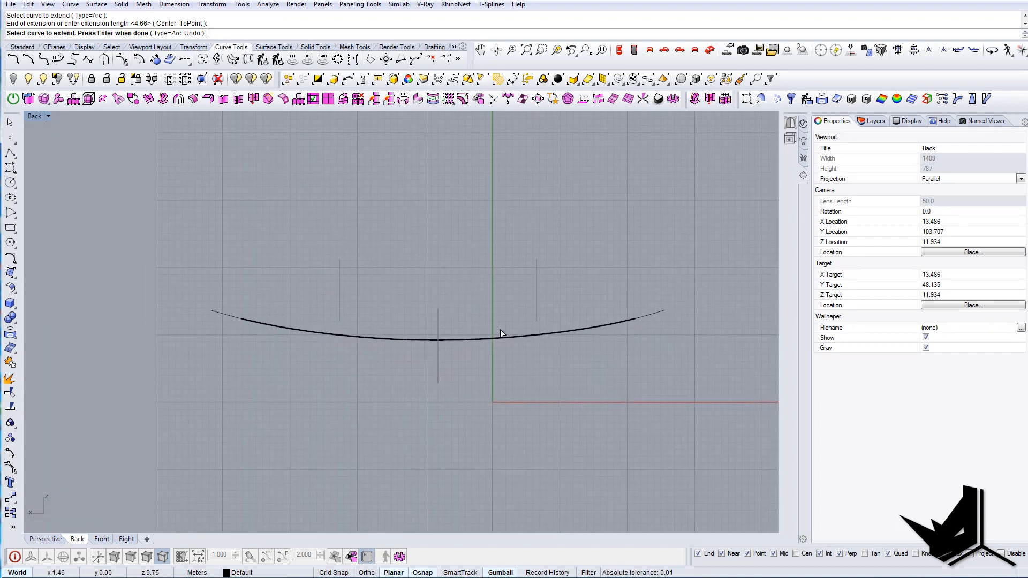
pyautogui.scroll(3, 509, 337)
pyautogui.click(518, 345)
pyautogui.press('Escape')
# Select the upper and lower roof curves with both short end lines and join them into one closed profile
pyautogui.scroll(2, 632, 326)
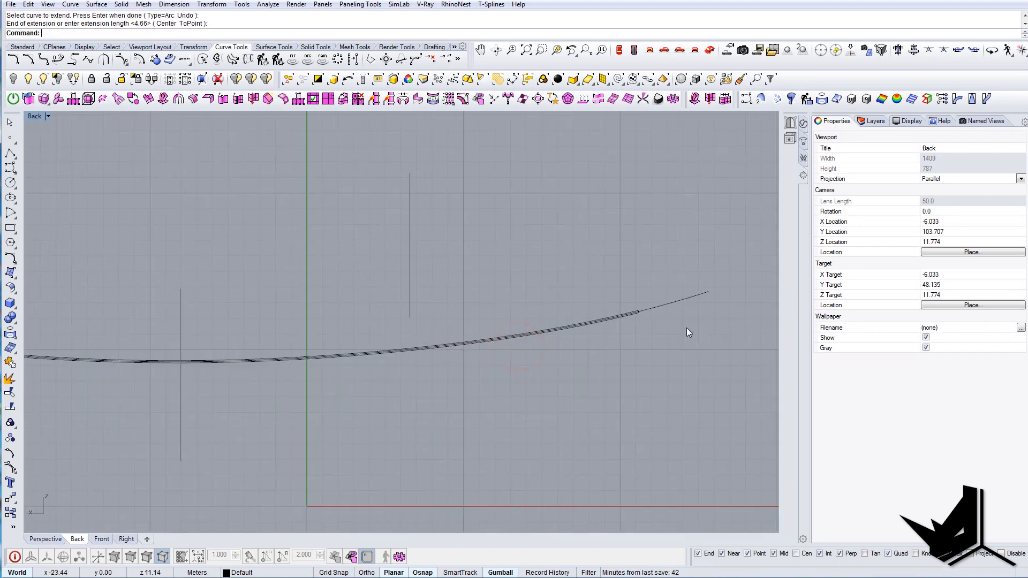
pyautogui.scroll(2, 590, 292)
pyautogui.click(573, 290)
pyautogui.scroll(1, 579, 289)
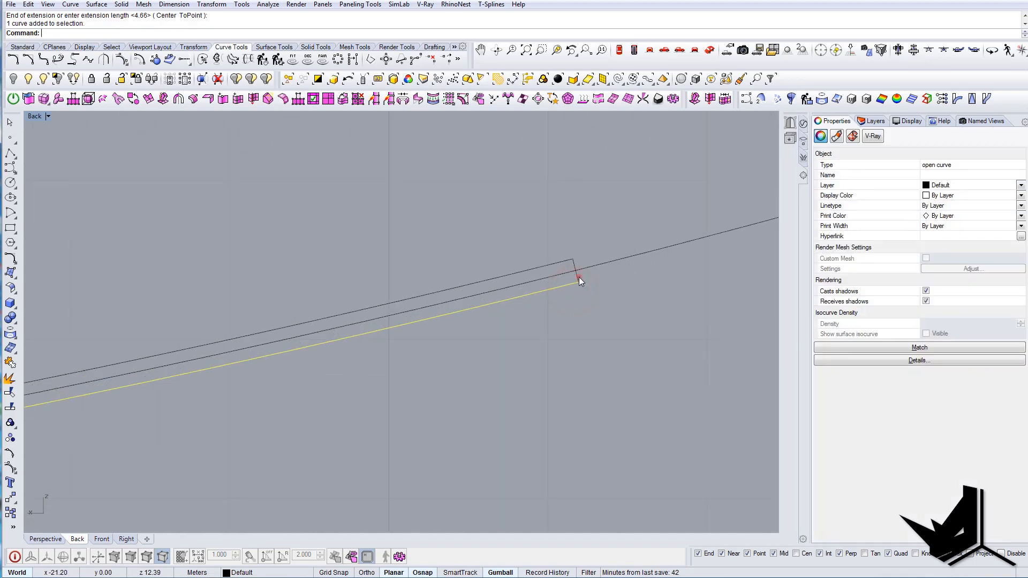
pyautogui.keyDown('shift'); pyautogui.click(565, 265); pyautogui.keyUp('shift')
pyautogui.scroll(-15, 634, 333)
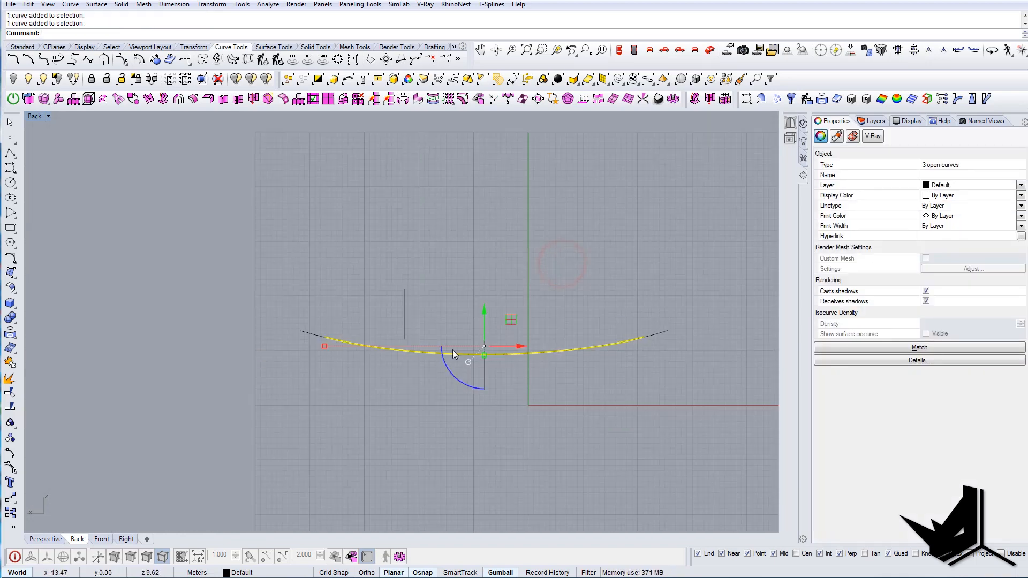
pyautogui.scroll(6, 294, 311)
pyautogui.scroll(10, 368, 399)
pyautogui.keyDown('shift'); pyautogui.moveTo(401, 385); pyautogui.dragTo(505, 474); pyautogui.keyUp('shift')
pyautogui.write('Join')
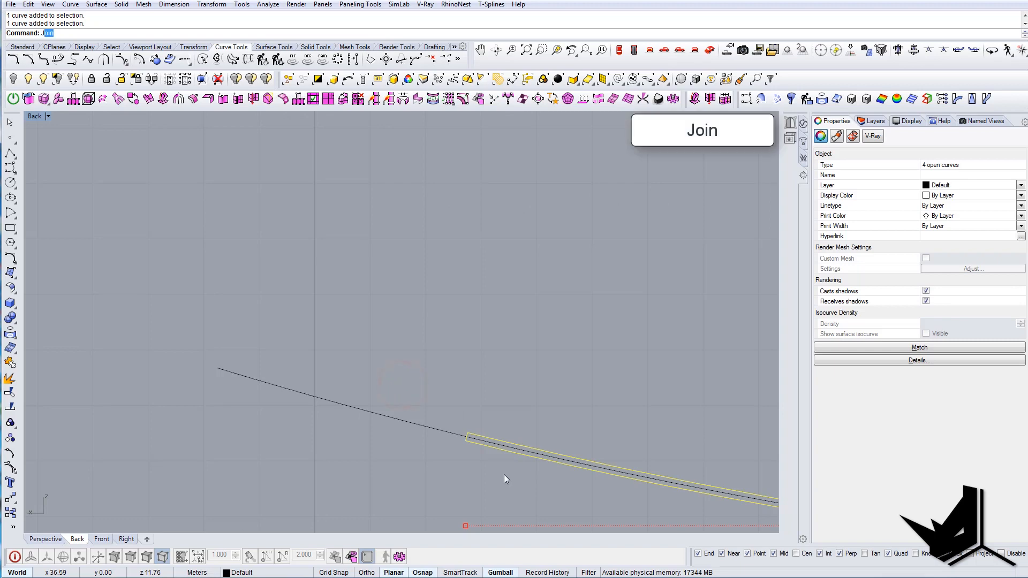
# Show the hidden side blocks and extrude the closed canopy profile along the length of the blocks in the Perspective view
pyautogui.click(709, 50)
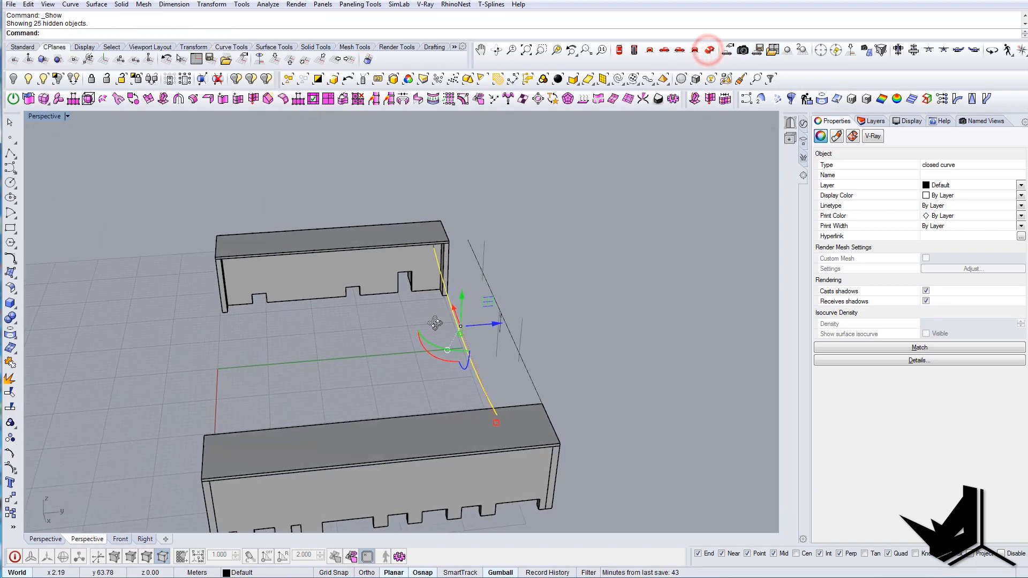
pyautogui.moveTo(399, 334); pyautogui.dragTo(473, 347, button='right')
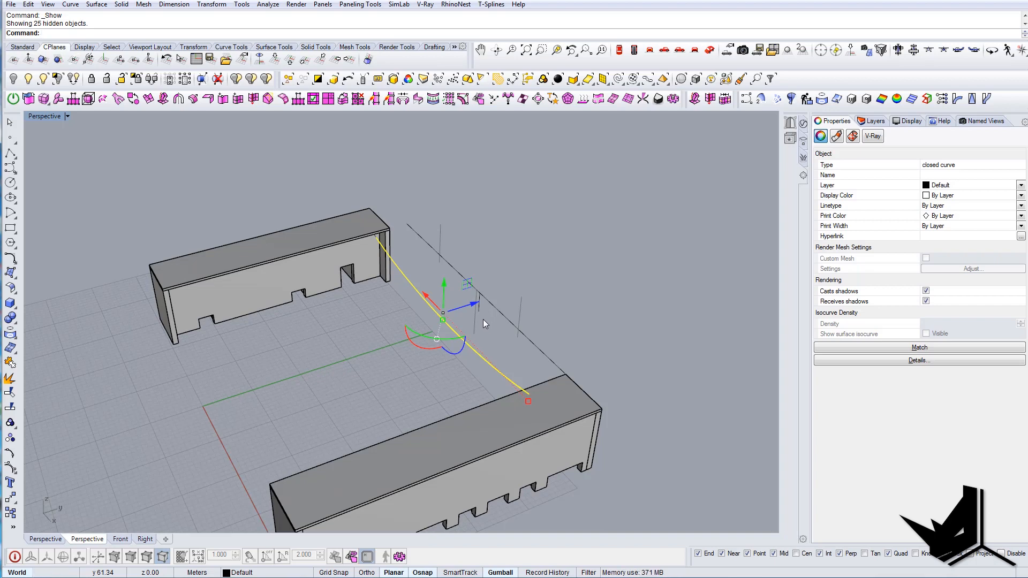
pyautogui.moveTo(470, 304); pyautogui.dragTo(259, 375)
pyautogui.moveTo(259, 375); pyautogui.dragTo(330, 366, button='right')
pyautogui.press('Escape')
pyautogui.scroll(5, 257, 374)
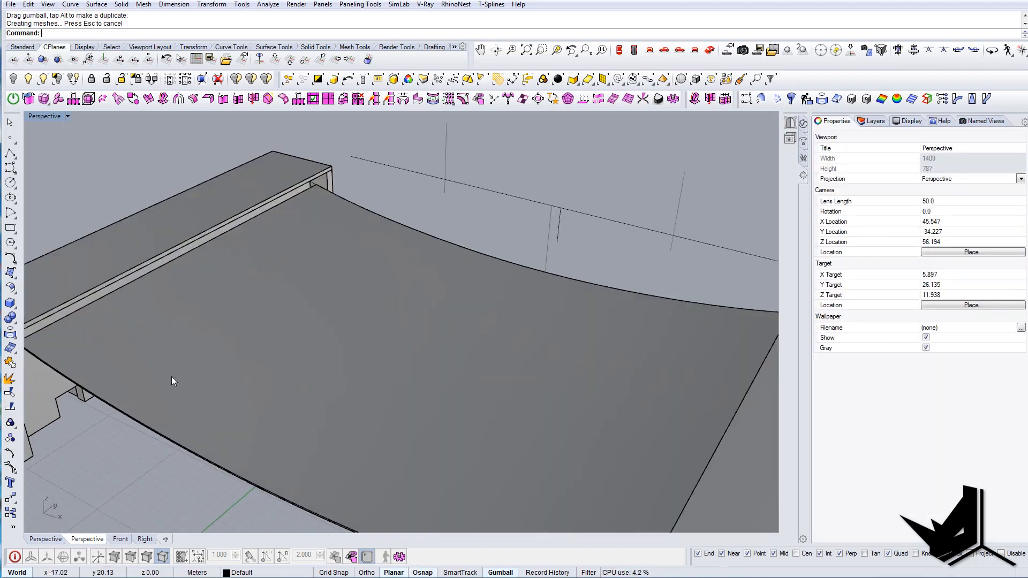
# Cap the open ends of the canopy extrusion to make it a closed solid
pyautogui.moveTo(171, 377); pyautogui.dragTo(428, 257, button='right')
pyautogui.scroll(7, 204, 316)
pyautogui.click(220, 290)
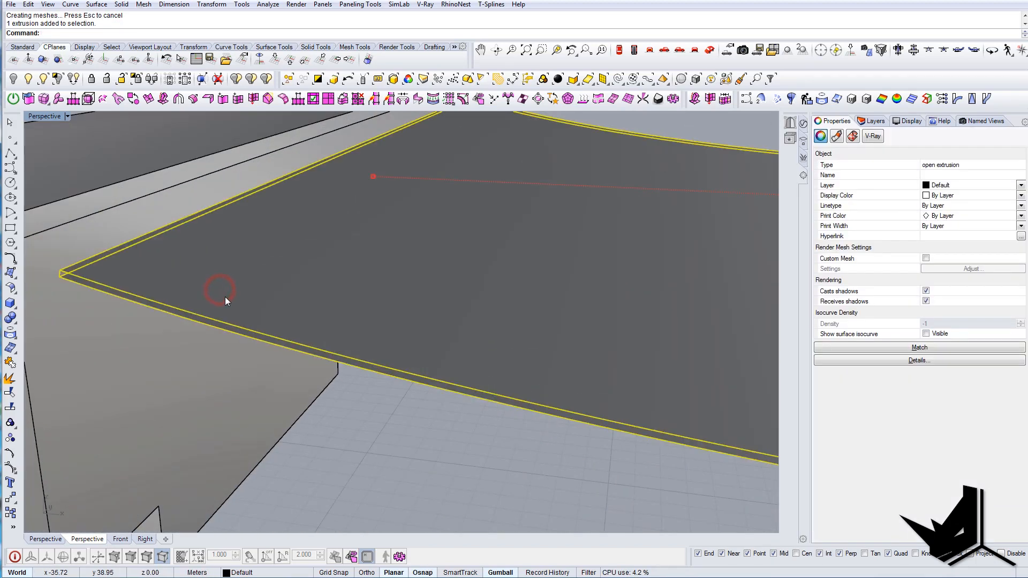
pyautogui.write('cap')
pyautogui.press('Return')
pyautogui.scroll(-7, 517, 431)
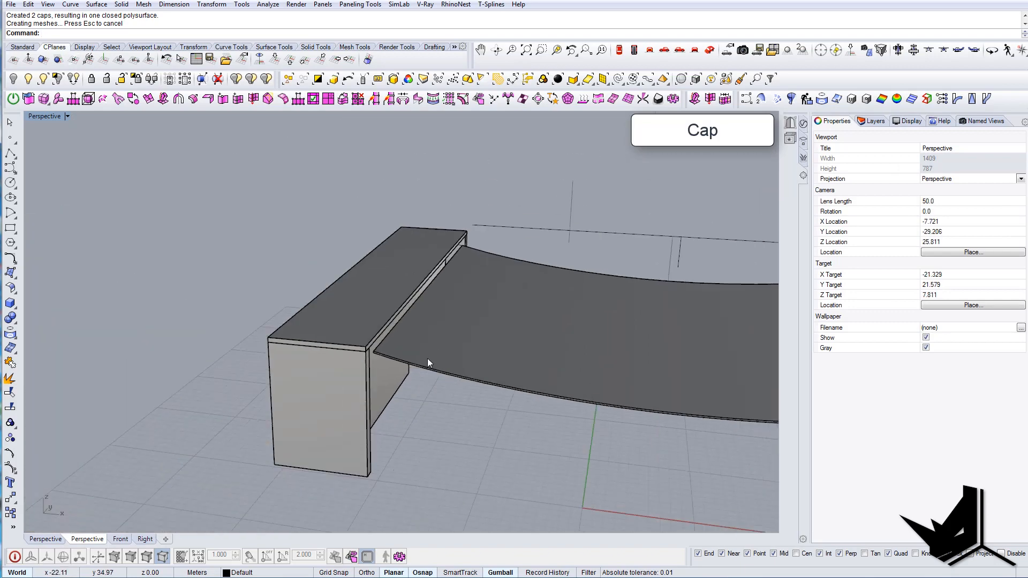
# In the Top view, move the canopy along the Y axis slightly toward the far ends of the side blocks
pyautogui.moveTo(428, 359); pyautogui.dragTo(321, 409, button='right')
pyautogui.click(618, 49)
pyautogui.scroll(-6, 454, 257)
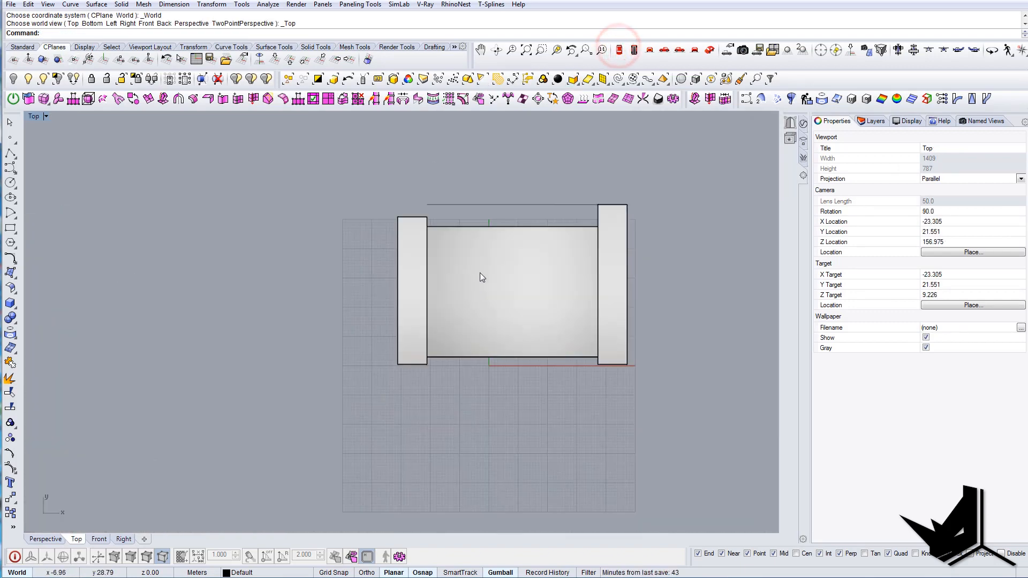
pyautogui.scroll(3, 480, 272)
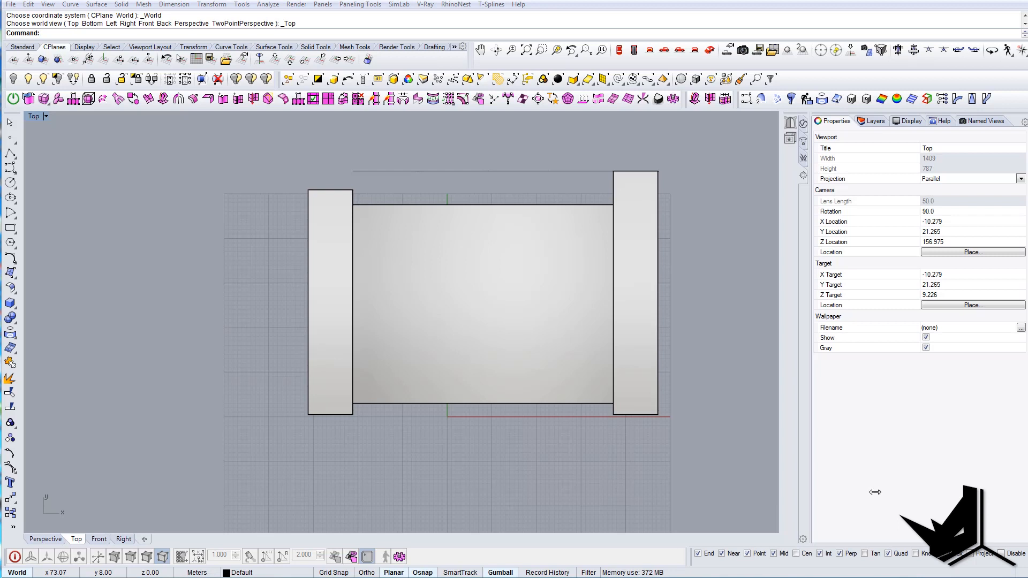
pyautogui.moveTo(464, 337); pyautogui.dragTo(449, 345, button='right')
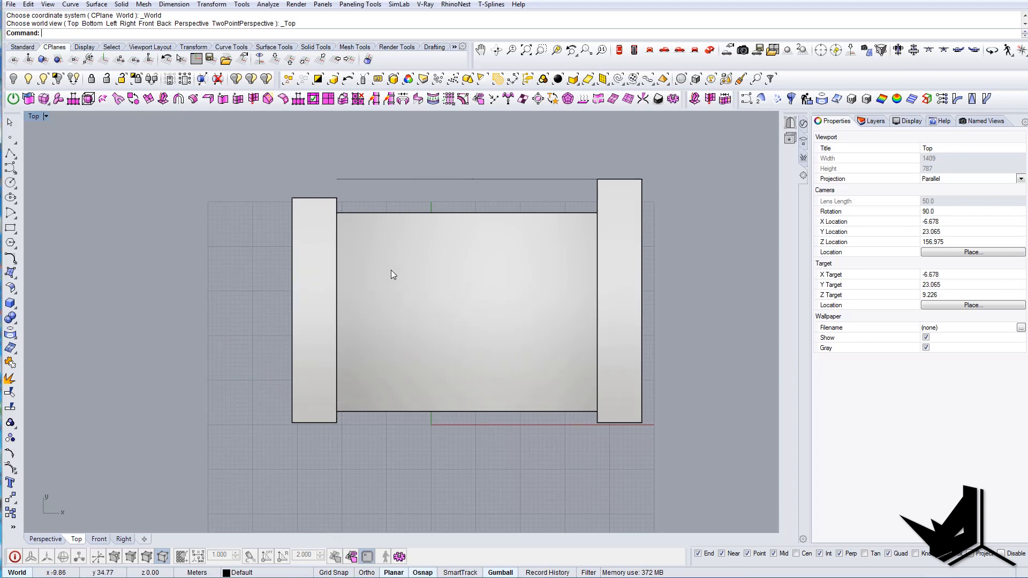
pyautogui.click(421, 260)
pyautogui.scroll(2, 403, 241)
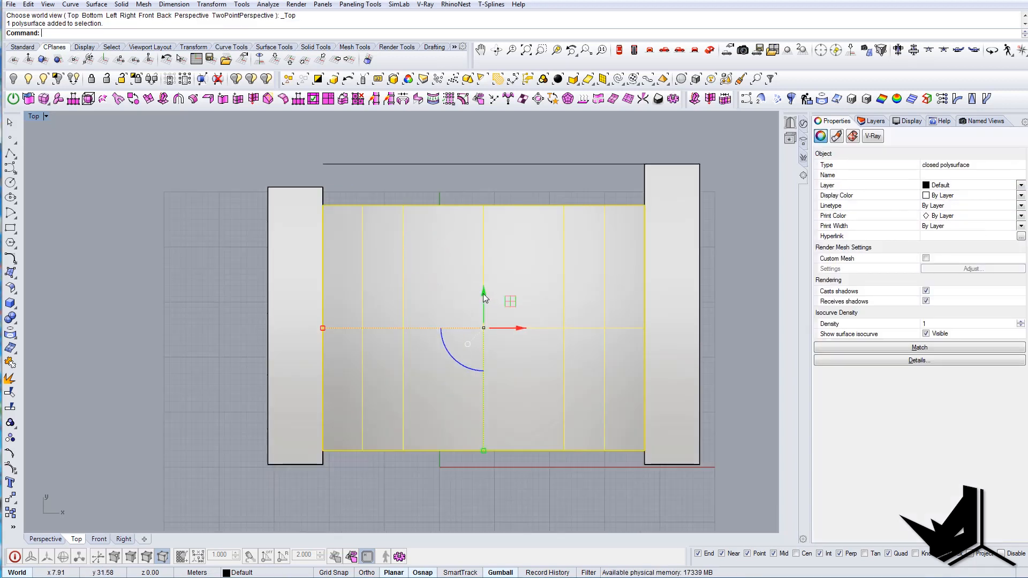
pyautogui.moveTo(483, 294); pyautogui.dragTo(484, 280)
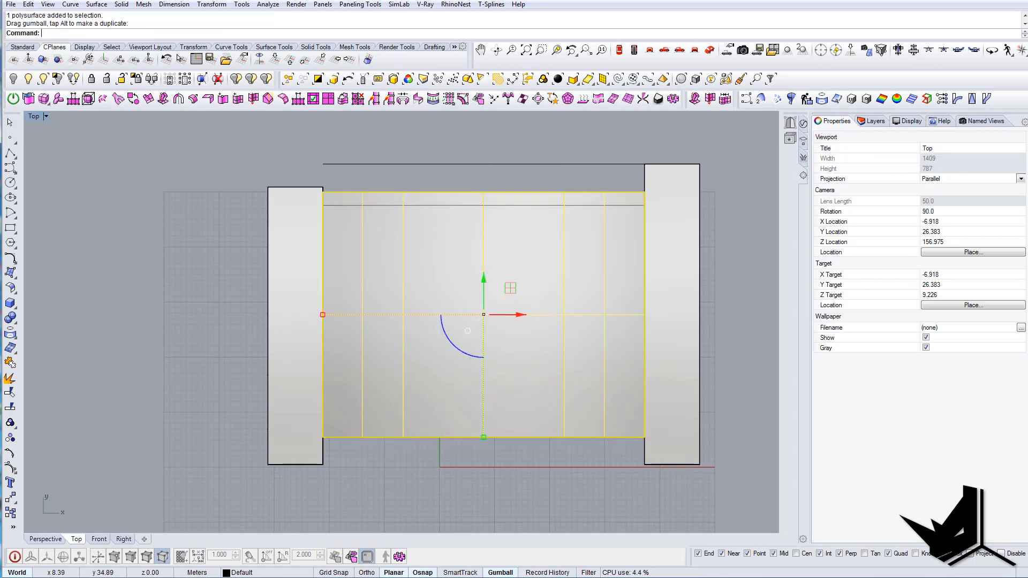
# Scale the canopy in one dimension from its far edge, stretching it to about 48.8 m toward the blocks' near ends
pyautogui.write('sc1')
pyautogui.press('Return')
pyautogui.click(442, 192)
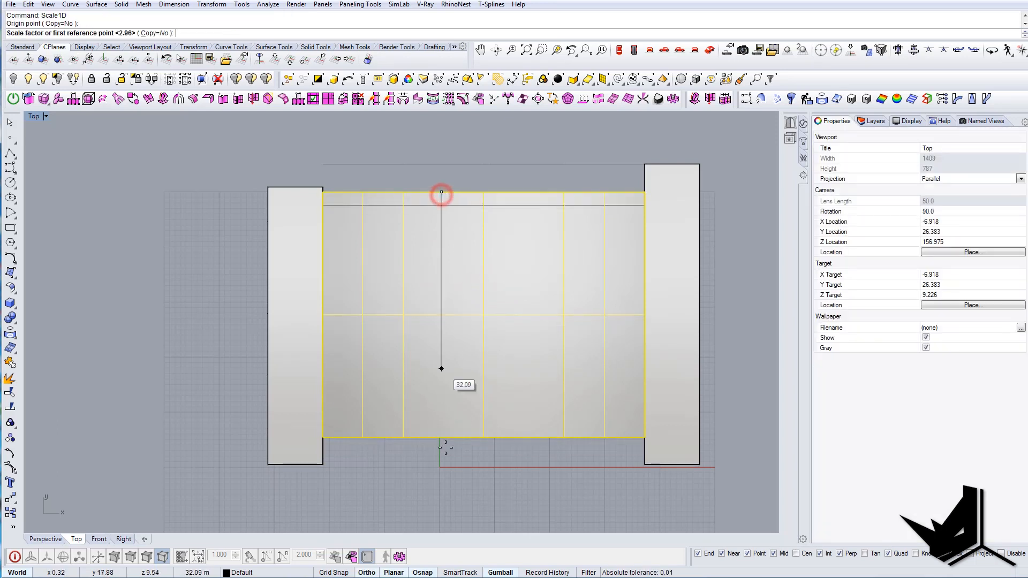
pyautogui.click(442, 437)
pyautogui.scroll(3, 353, 455)
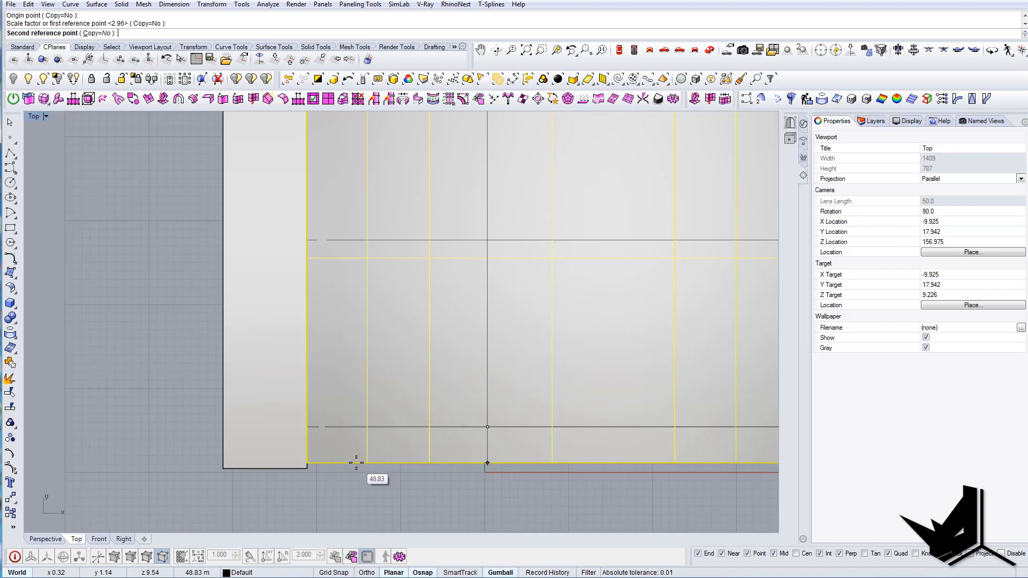
pyautogui.scroll(-1, 355, 460)
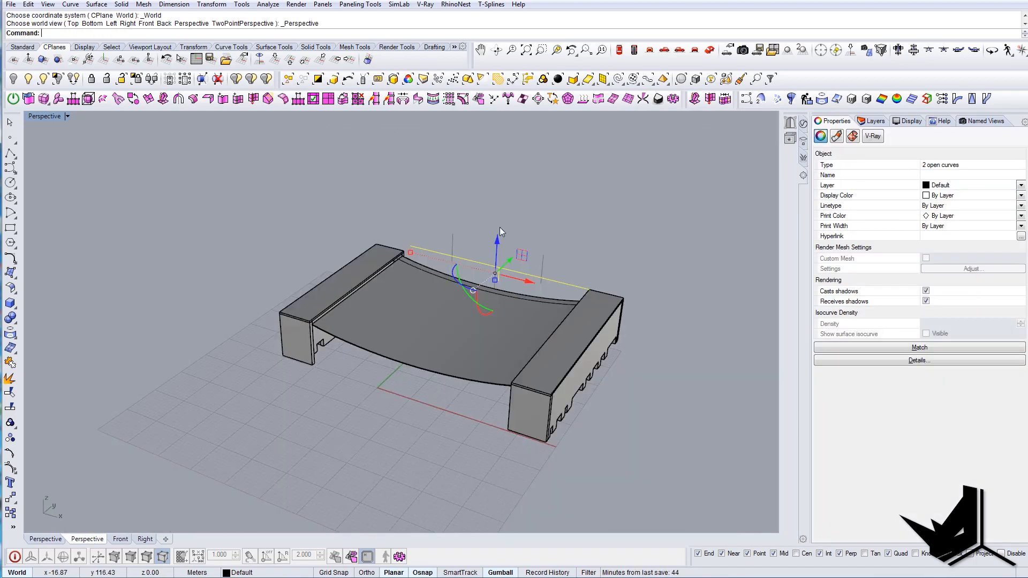
# Examine in Perspective how the stretched canopy fits between the two side blocks from several angles
pyautogui.moveTo(500, 229); pyautogui.dragTo(422, 283, button='right')
pyautogui.press('Escape')
pyautogui.scroll(5, 520, 340)
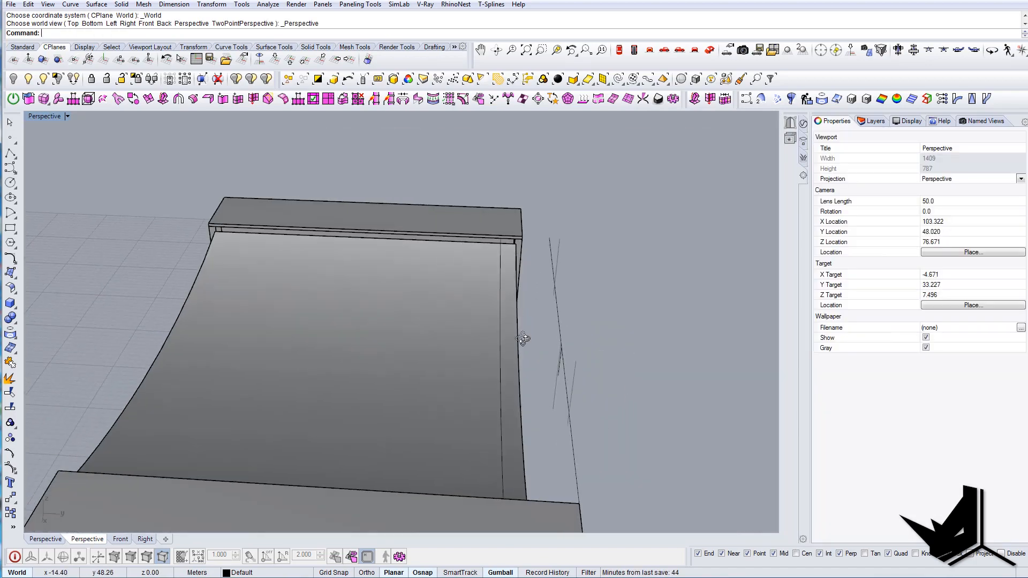
pyautogui.moveTo(523, 340); pyautogui.dragTo(421, 316, button='right')
pyautogui.scroll(7, 609, 326)
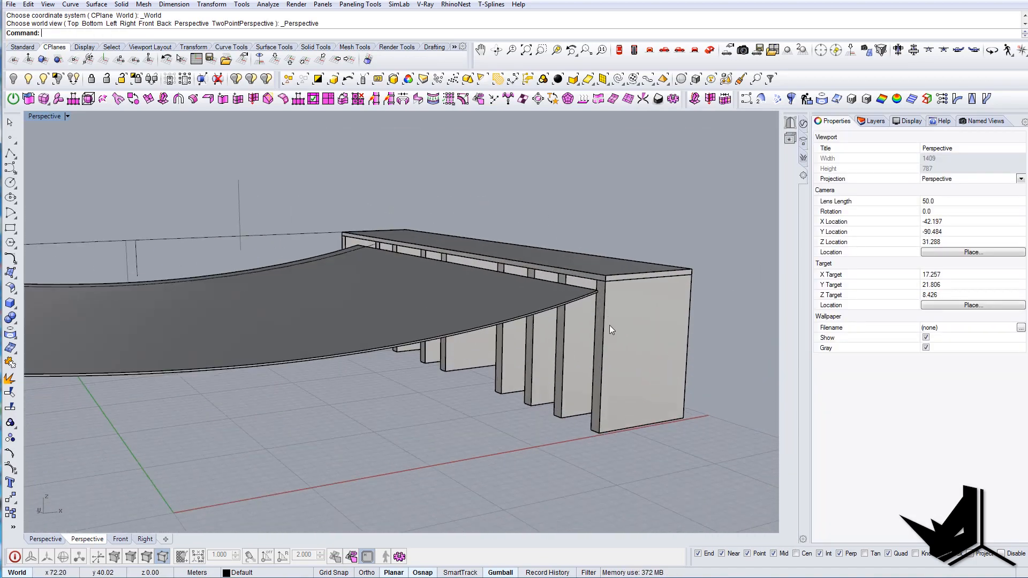
pyautogui.moveTo(599, 324); pyautogui.dragTo(428, 327, button='right')
pyautogui.keyDown('shift'); pyautogui.moveTo(333, 254); pyautogui.dragTo(689, 351, button='right'); pyautogui.keyUp('shift')
pyautogui.scroll(-6, 689, 351)
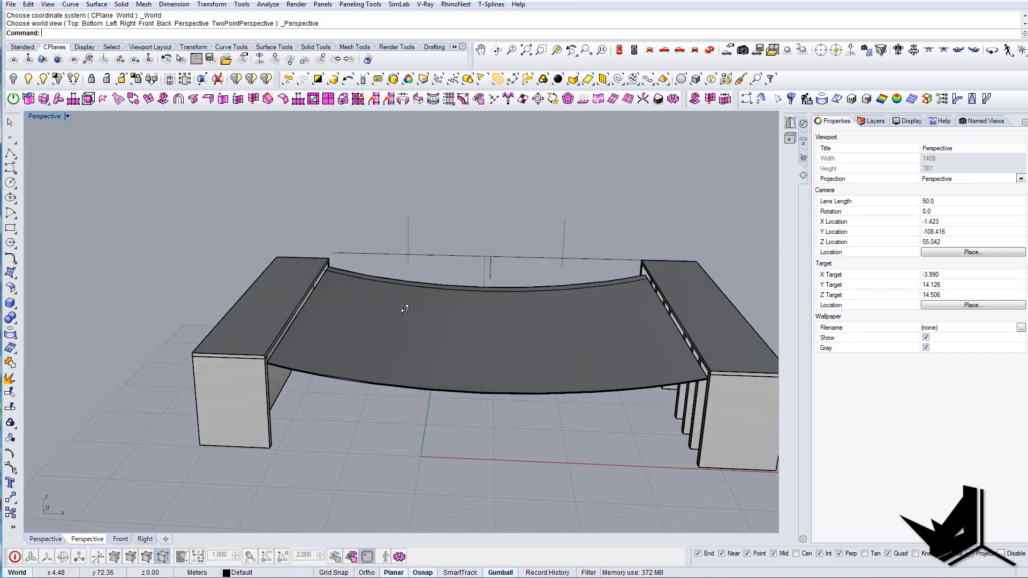
# Pick out the roof curve overlapping the canopy and isolate the canopy by hiding the side blocks and other roof curves
pyautogui.moveTo(405, 308); pyautogui.dragTo(241, 353, button='right')
pyautogui.keyDown('shift'); pyautogui.moveTo(616, 268); pyautogui.dragTo(570, 320, button='right'); pyautogui.keyUp('shift')
pyautogui.scroll(3, 571, 319)
pyautogui.click(564, 325)
pyautogui.moveTo(503, 388); pyautogui.dragTo(470, 385, button='right')
pyautogui.press('Escape')
pyautogui.click(467, 387)
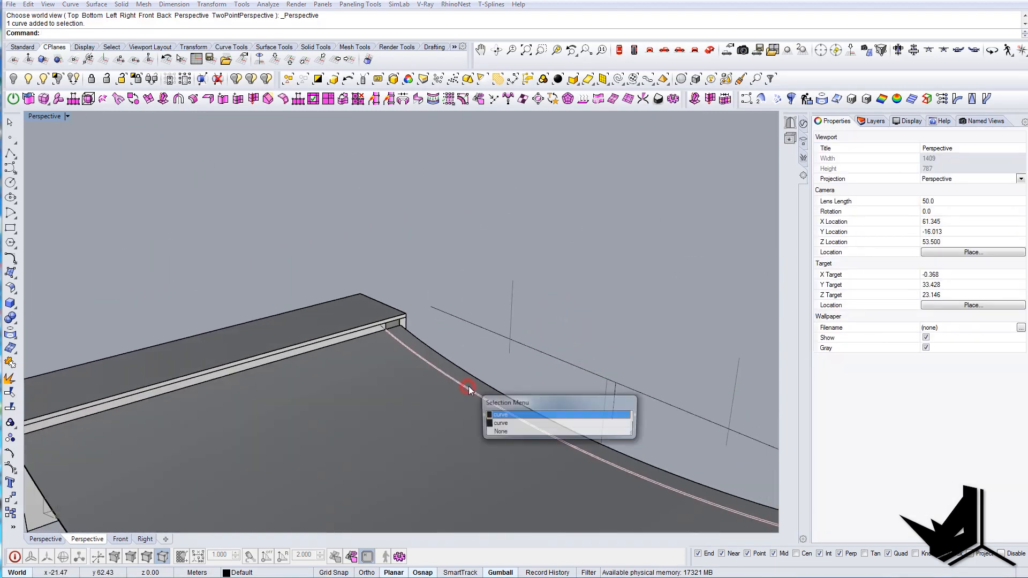
pyautogui.click(518, 424)
pyautogui.moveTo(518, 424); pyautogui.dragTo(406, 343, button='right')
pyautogui.keyDown('shift'); pyautogui.click(413, 343); pyautogui.keyUp('shift')
pyautogui.click(56, 80)
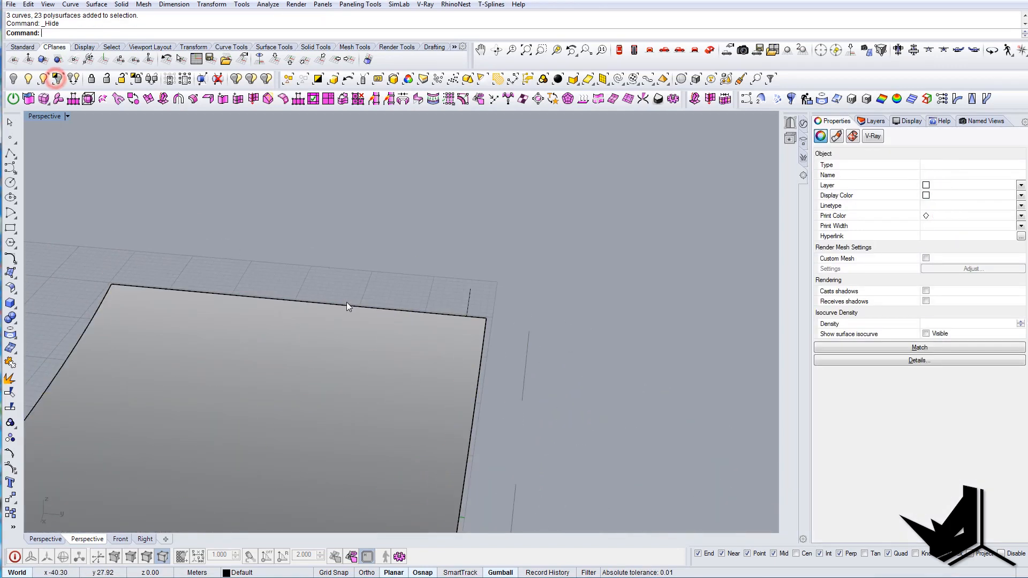
# Draw a line between the two corners of the canopy's straight edge at one end, and select it
pyautogui.moveTo(345, 302); pyautogui.dragTo(361, 363, button='right')
pyautogui.write('L')
pyautogui.press('Return')
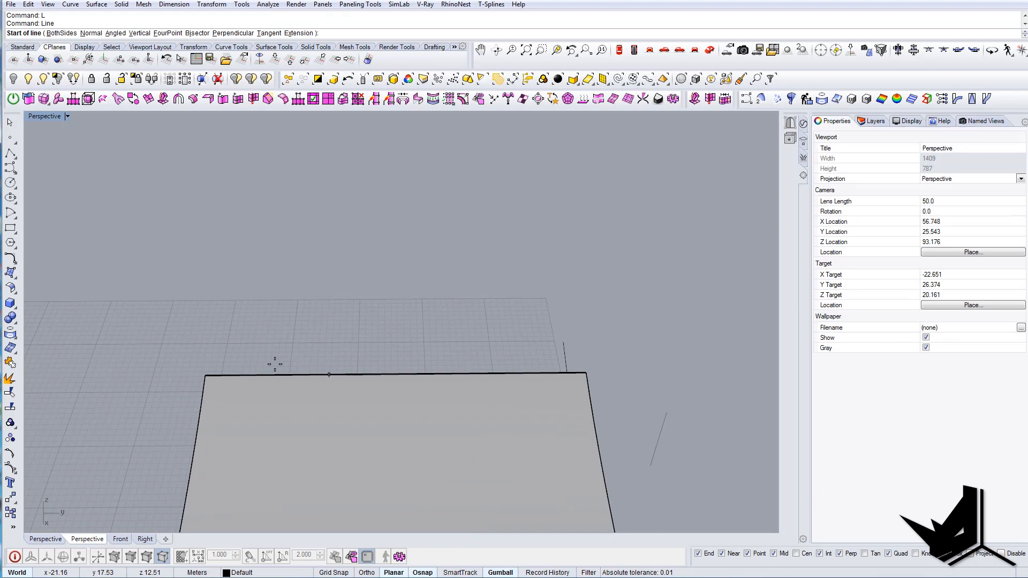
pyautogui.click(207, 373)
pyautogui.click(583, 372)
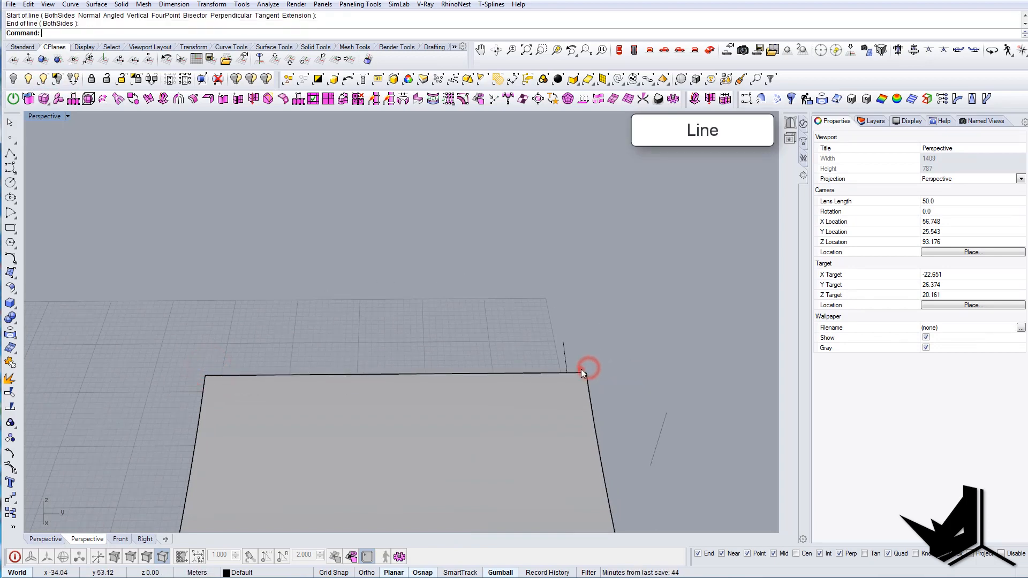
pyautogui.click(581, 371)
pyautogui.click(609, 399)
pyautogui.moveTo(442, 392); pyautogui.dragTo(600, 397, button='right')
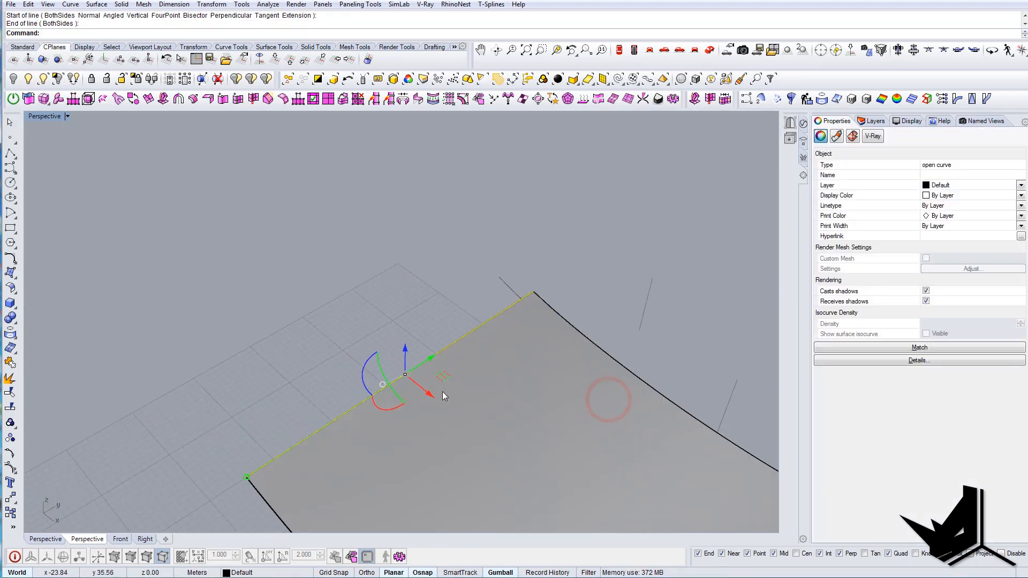
pyautogui.moveTo(421, 393); pyautogui.dragTo(332, 328, button='right')
pyautogui.write('C')
pyautogui.press('Return')
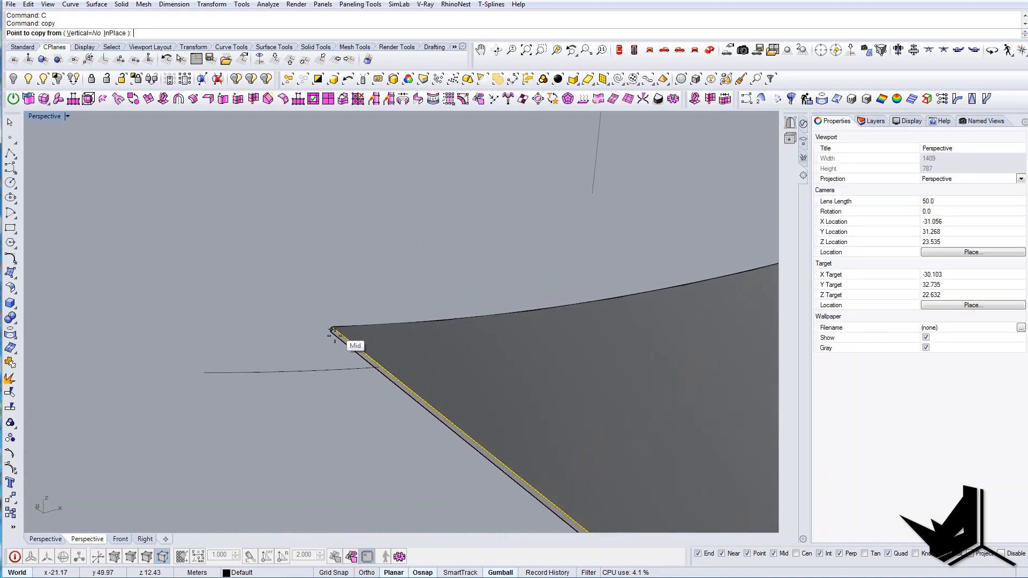
pyautogui.click(331, 329)
pyautogui.scroll(-5, 333, 331)
pyautogui.press('Escape')
# Divide the line along the canopy's straight edge into 85 segments
pyautogui.moveTo(343, 345); pyautogui.dragTo(137, 403, button='right')
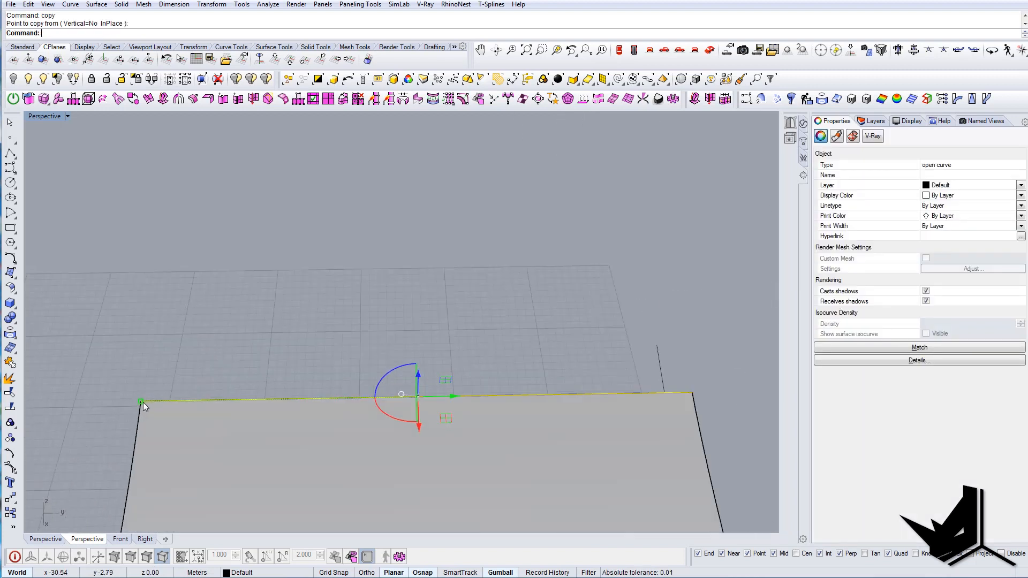
pyautogui.moveTo(143, 402); pyautogui.dragTo(146, 402)
pyautogui.moveTo(530, 338); pyautogui.dragTo(538, 392, button='right')
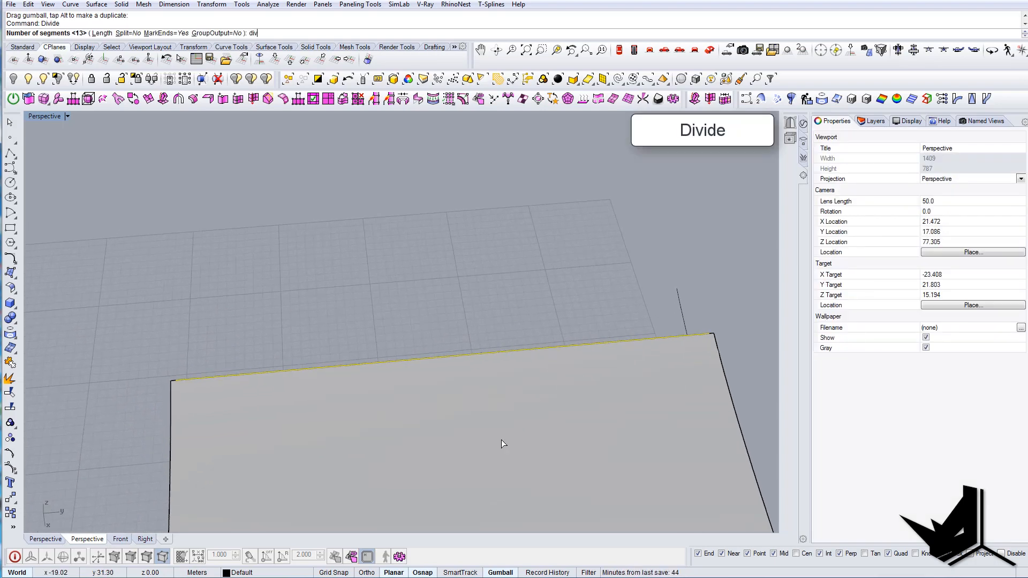
pyautogui.press('BackSpace')
pyautogui.write('85')
pyautogui.press('Return')
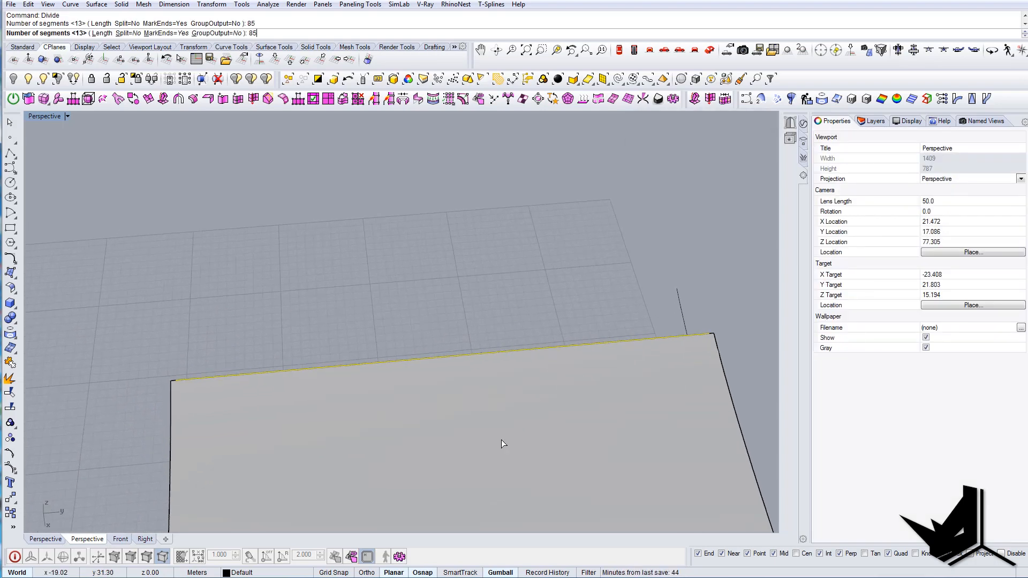
# Move the sagging roof curve onto the first division point near the canopy's corner
pyautogui.press('Escape')
pyautogui.moveTo(390, 342); pyautogui.dragTo(400, 378, button='right')
pyautogui.moveTo(436, 352); pyautogui.dragTo(374, 327)
pyautogui.moveTo(374, 328); pyautogui.dragTo(397, 337, button='right')
pyautogui.scroll(7, 396, 336)
pyautogui.scroll(1, 396, 336)
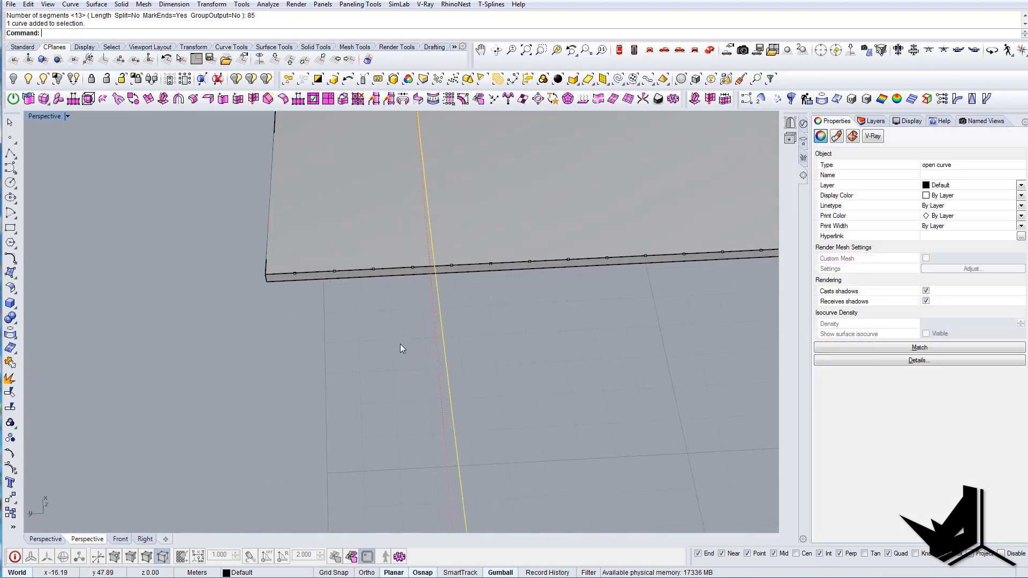
pyautogui.write('m')
pyautogui.press('Return')
pyautogui.click(445, 356)
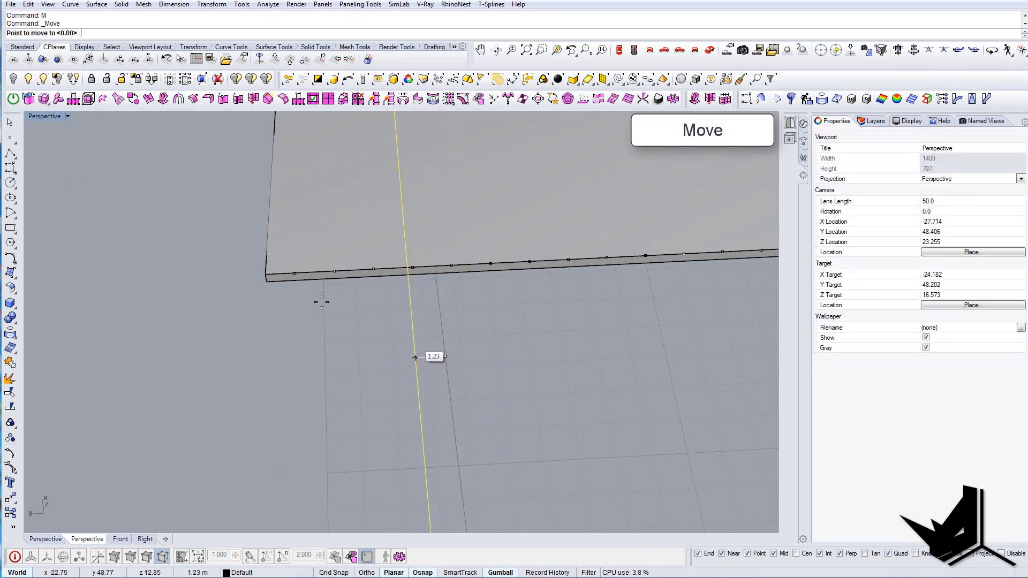
pyautogui.click(294, 275)
pyautogui.press('Escape')
# Hide the canopy solid, leaving the roof curve and the divided edge line
pyautogui.moveTo(310, 291); pyautogui.dragTo(434, 413, button='right')
pyautogui.click(325, 448)
pyautogui.scroll(3, 332, 429)
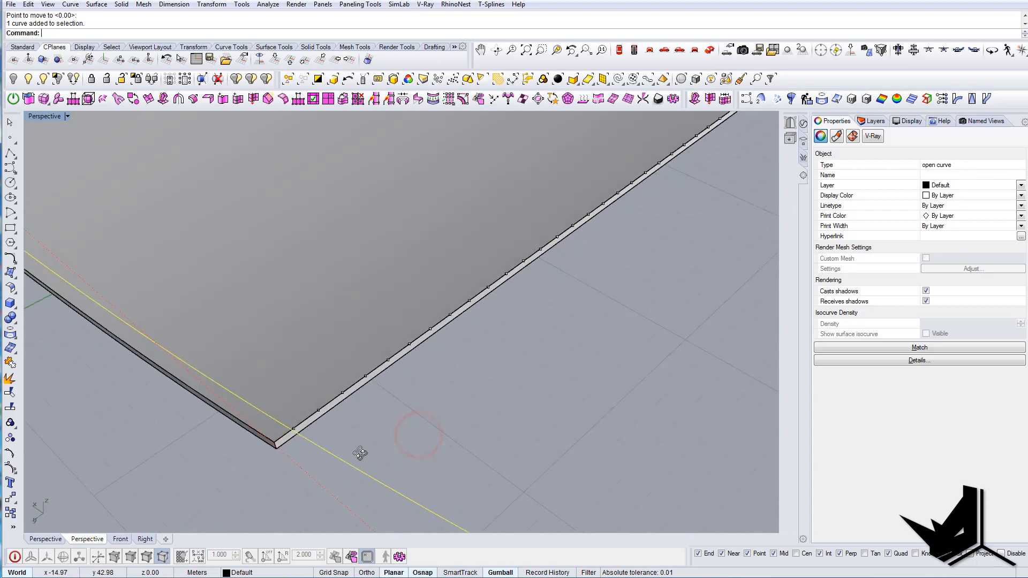
pyautogui.click(287, 371)
pyautogui.click(12, 79)
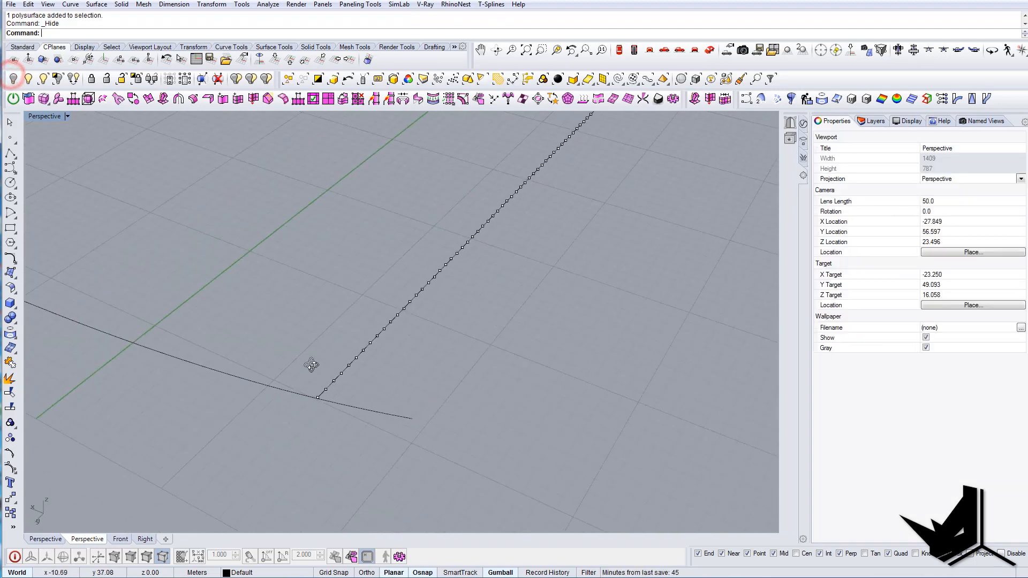
# Start copying the roof curve to the next division point, turning on FromLastPoint, UseLastDistance and UseLastDirection
pyautogui.moveTo(310, 362); pyautogui.dragTo(525, 364, button='right')
pyautogui.moveTo(402, 412); pyautogui.dragTo(397, 415)
pyautogui.write('c')
pyautogui.press('Return')
pyautogui.scroll(6, 454, 449)
pyautogui.moveTo(459, 457); pyautogui.dragTo(497, 415, button='right')
pyautogui.click(484, 479)
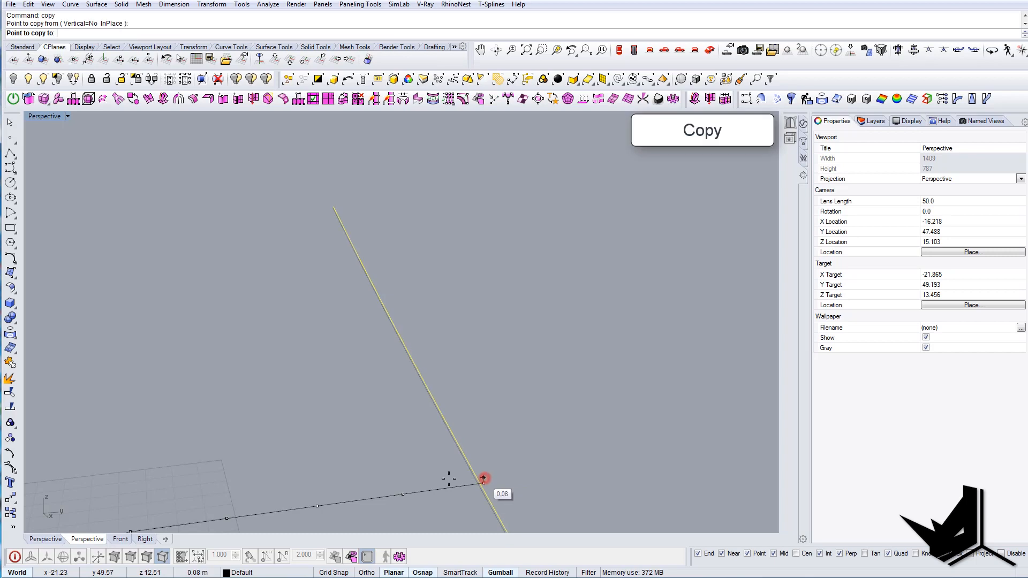
pyautogui.click(402, 491)
pyautogui.click(96, 32)
pyautogui.click(153, 33)
pyautogui.click(214, 32)
# Repeat the curve copies at the same spacing along the edge line until they reach its far end
pyautogui.scroll(-8, 484, 413)
pyautogui.moveTo(401, 489); pyautogui.dragTo(528, 398, button='right')
pyautogui.click(332, 377)
pyautogui.click(214, 412)
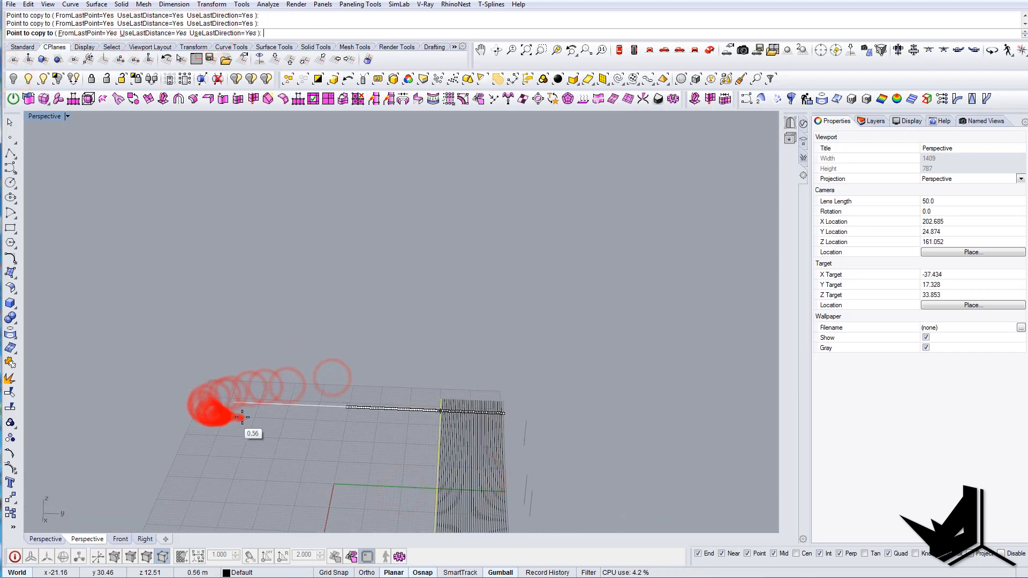
pyautogui.click(242, 417)
pyautogui.scroll(8, 267, 420)
pyautogui.click(337, 413)
pyautogui.click(345, 409)
pyautogui.click(333, 436)
pyautogui.rightClick(330, 439)
pyautogui.scroll(-5, 429, 428)
# Delete the division points and the edge line, keeping the row of copied curves
pyautogui.moveTo(472, 426); pyautogui.dragTo(602, 312, button='right')
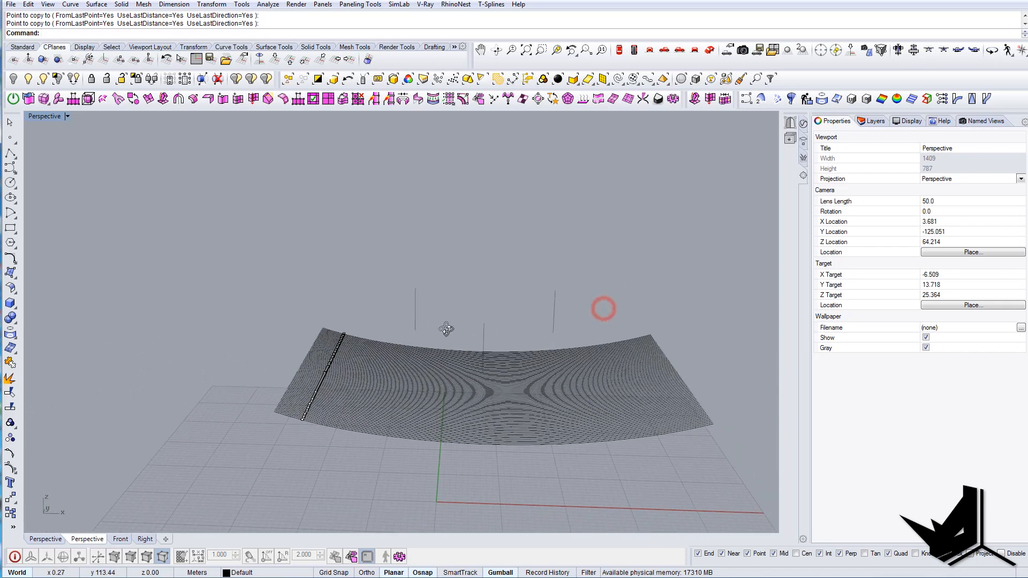
pyautogui.moveTo(447, 329); pyautogui.dragTo(375, 289, button='right')
pyautogui.moveTo(254, 212); pyautogui.dragTo(394, 471)
pyautogui.press('Delete')
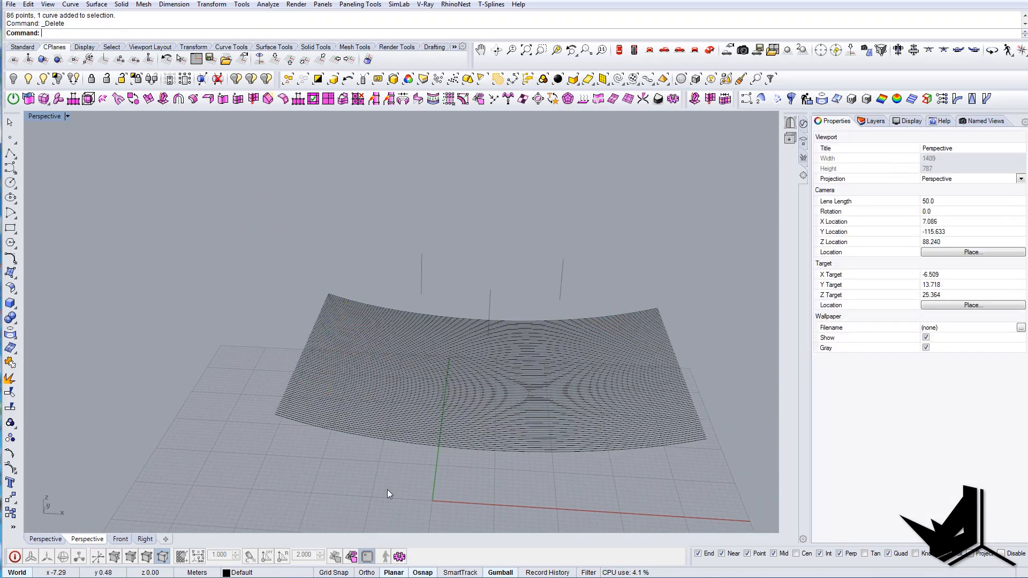
# Try to pipe all 86 copied roof curves with a radius of 0.3 m
pyautogui.moveTo(326, 270); pyautogui.dragTo(325, 270)
pyautogui.write('P')
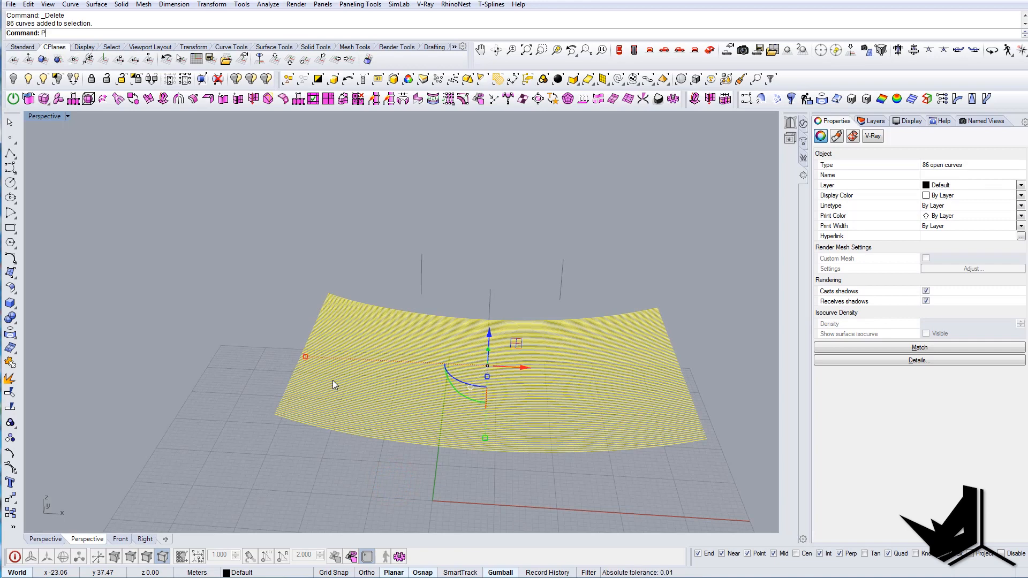
pyautogui.write('ipe')
pyautogui.press('Return')
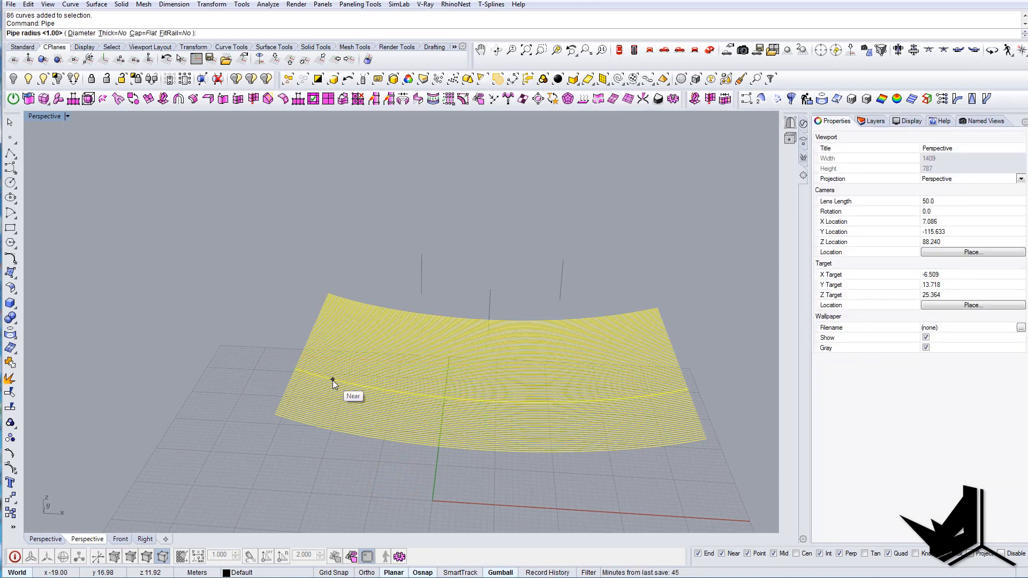
pyautogui.write('0.3')
pyautogui.press('Return')
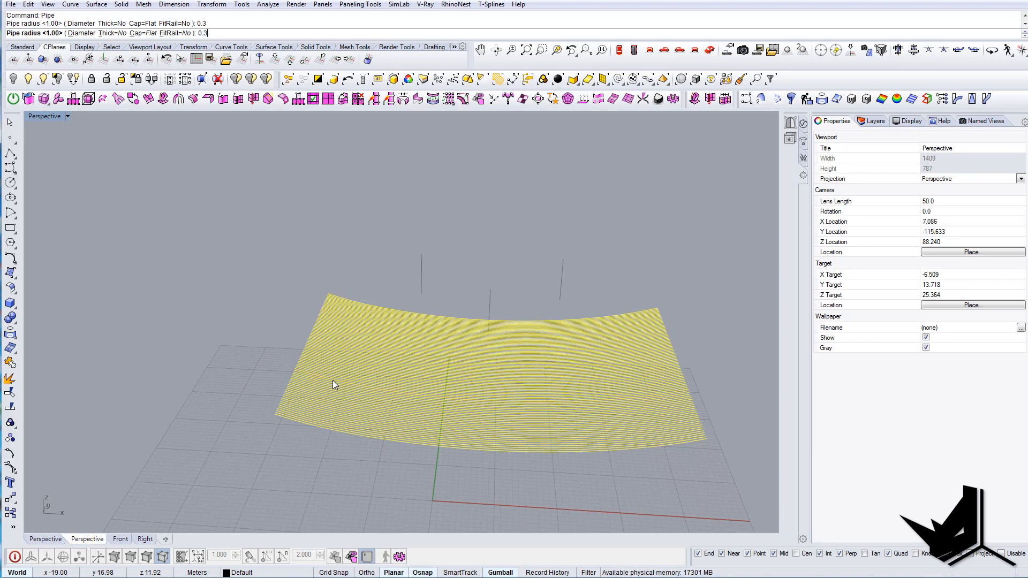
pyautogui.scroll(5, 289, 379)
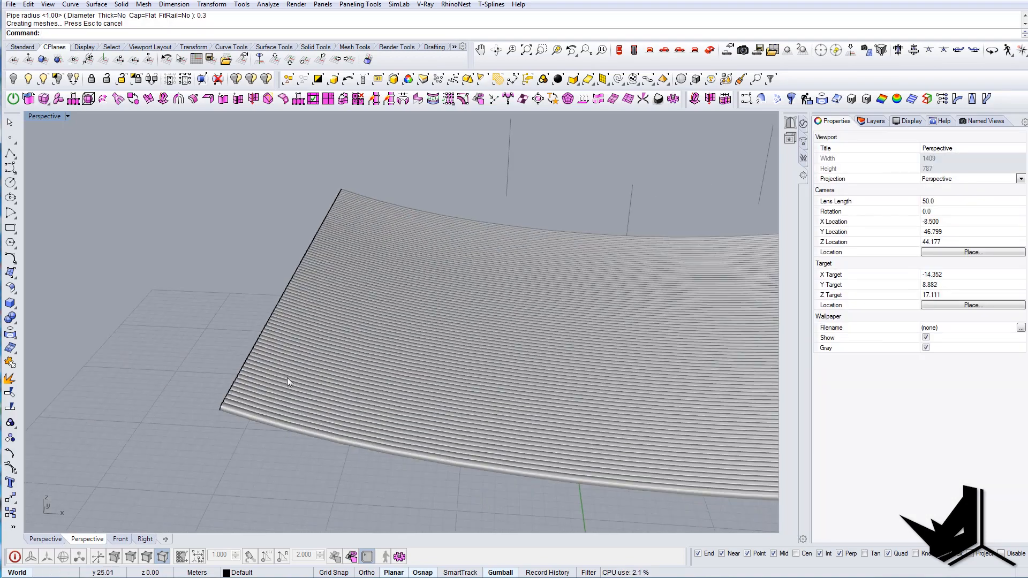
# Unhide the canopy to compare it with the pipes, and undo both the unhiding and the piping
pyautogui.moveTo(413, 421); pyautogui.dragTo(385, 393, button='right')
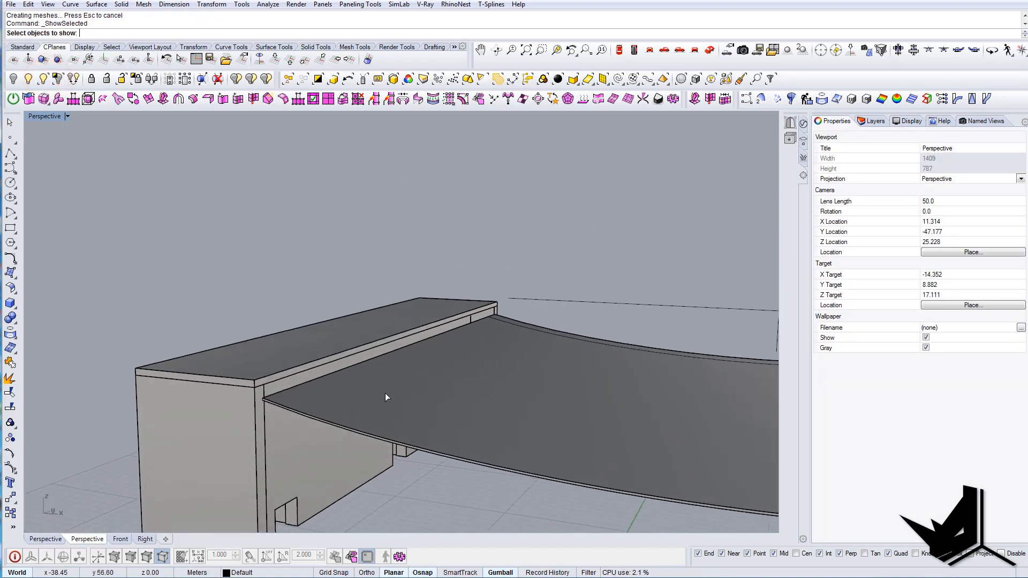
pyautogui.click(385, 394)
pyautogui.rightClick(387, 398)
pyautogui.scroll(6, 298, 394)
pyautogui.scroll(-5, 299, 393)
pyautogui.hotkey('ctrl', 'z')
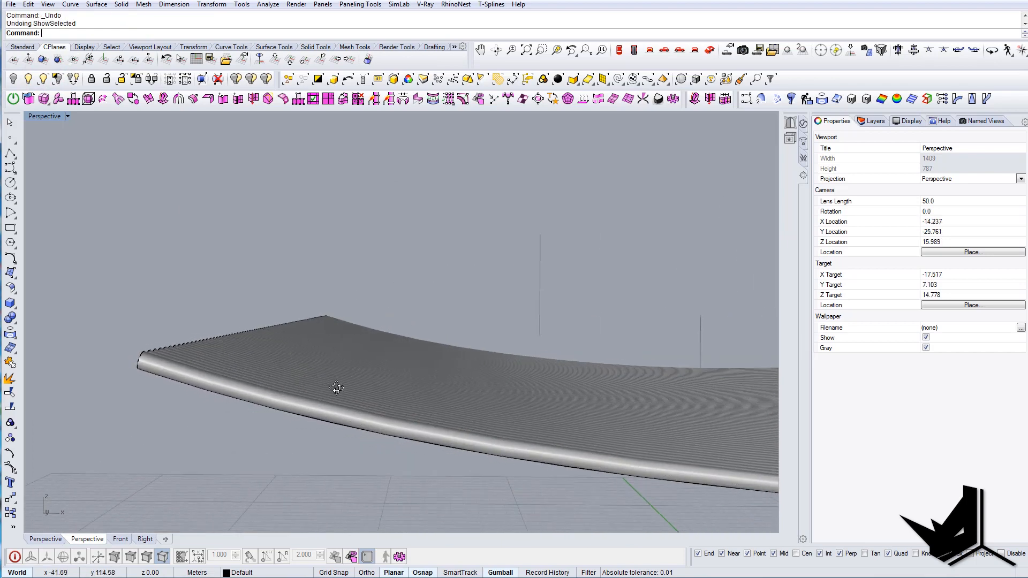
# Pipe all 86 roof curves with a radius of 0.03 m
pyautogui.moveTo(265, 324); pyautogui.dragTo(234, 403)
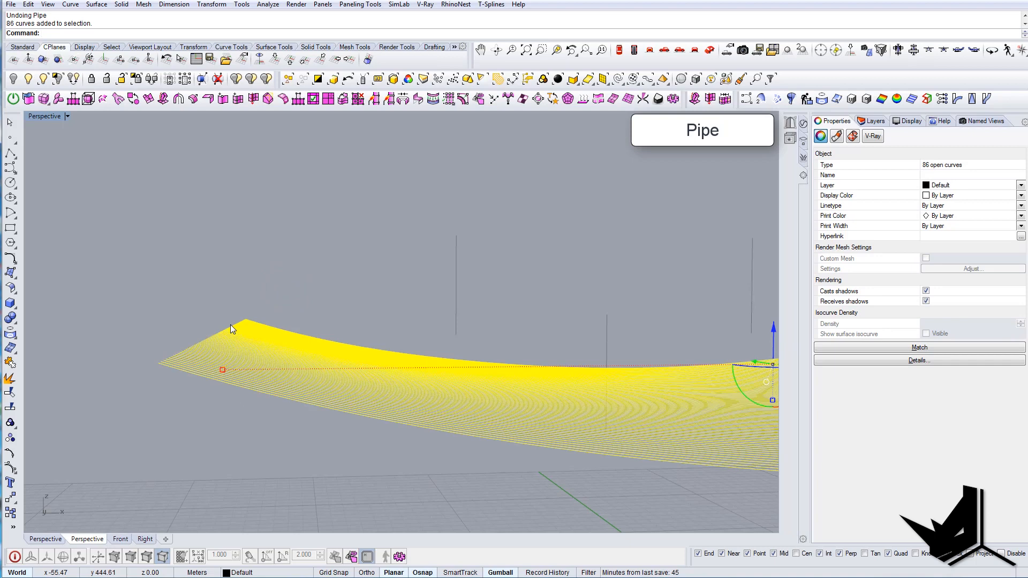
pyautogui.press('Return')
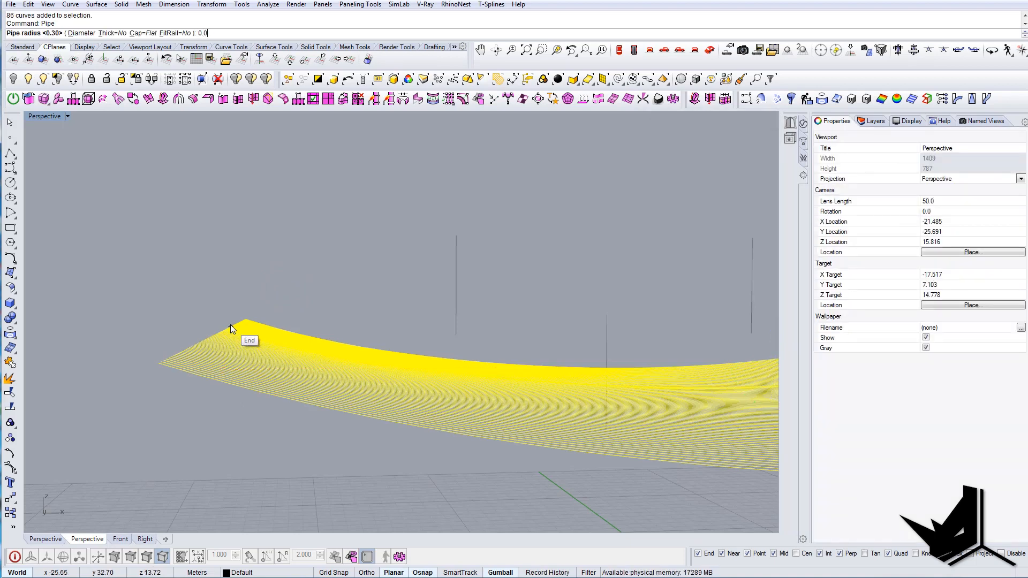
pyautogui.press('Return')
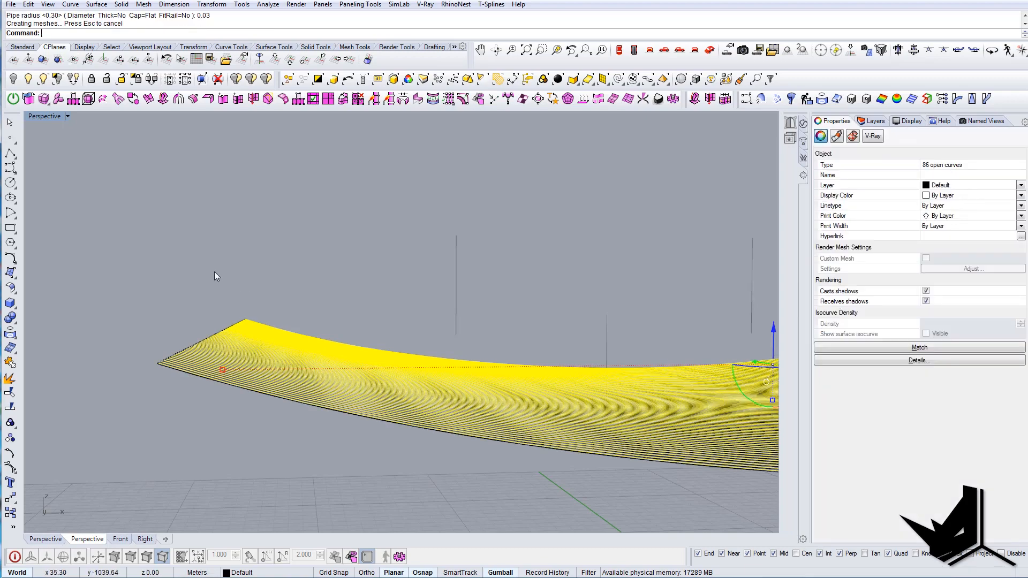
# Unhide the canopy solid and all the other hidden objects of the pavilion
pyautogui.click(43, 79)
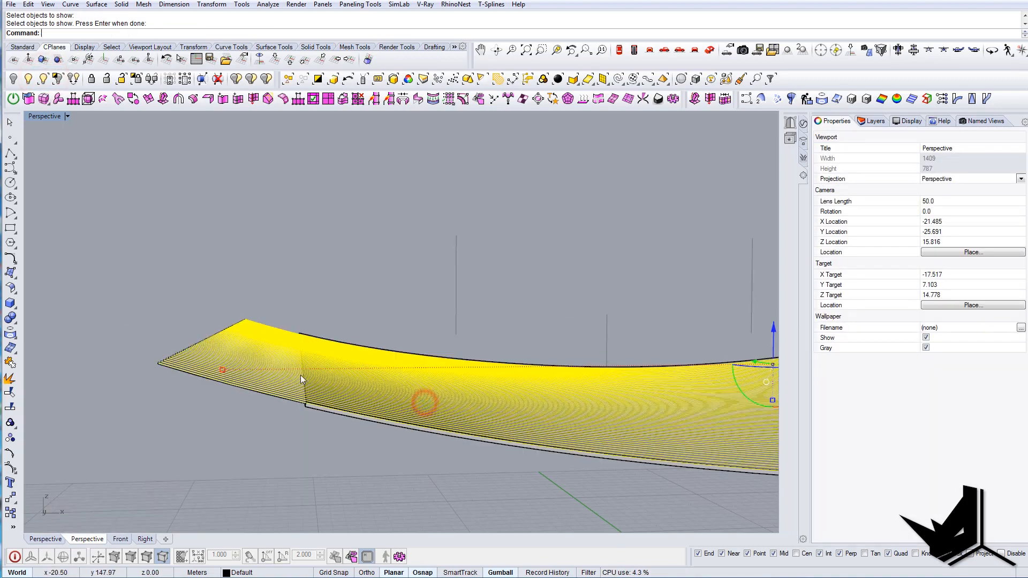
pyautogui.moveTo(311, 376); pyautogui.dragTo(360, 409, button='right')
pyautogui.scroll(-20, 361, 409)
pyautogui.keyDown('shift'); pyautogui.moveTo(473, 397); pyautogui.dragTo(320, 385, button='right'); pyautogui.keyUp('shift')
pyautogui.moveTo(320, 384); pyautogui.dragTo(415, 460, button='right')
pyautogui.click(28, 78)
pyautogui.moveTo(527, 338); pyautogui.dragTo(438, 278, button='right')
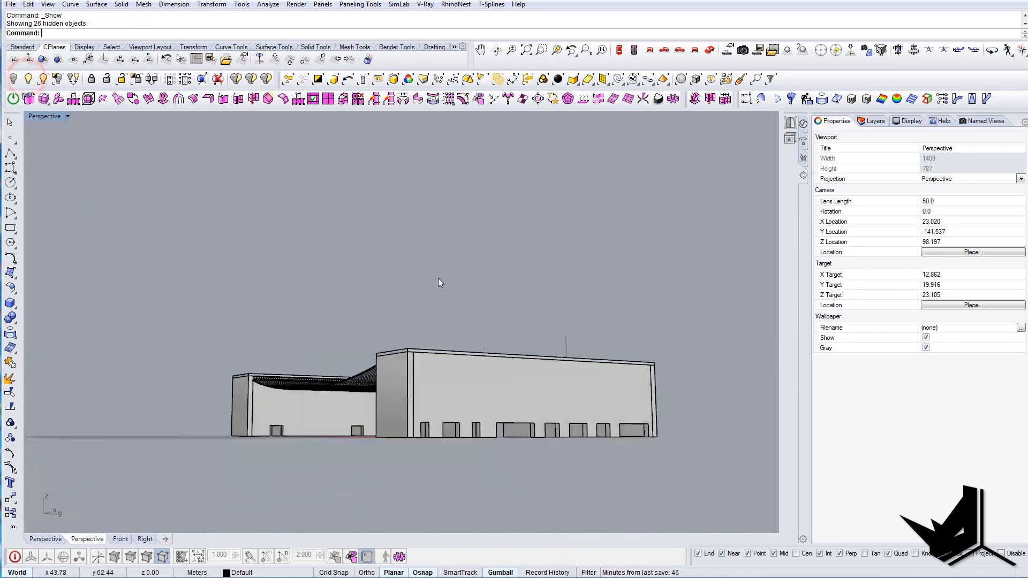
# Move the seven partition walls under the side block's roof 2.9 m away from the canopy
pyautogui.scroll(8, 503, 340)
pyautogui.moveTo(524, 335); pyautogui.dragTo(535, 401, button='right')
pyautogui.keyDown('shift'); pyautogui.click(491, 412); pyautogui.keyUp('shift')
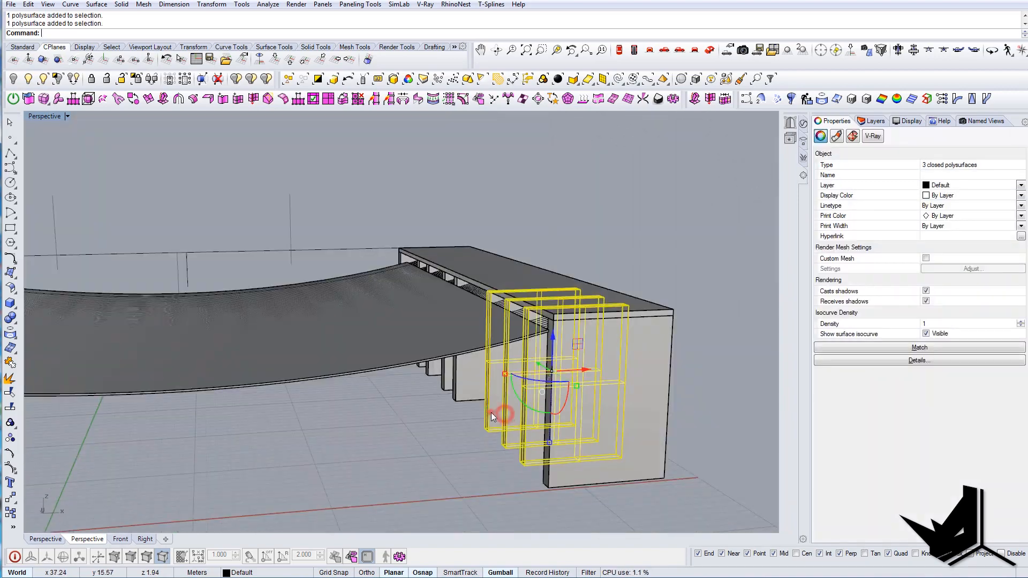
pyautogui.keyDown('shift'); pyautogui.click(470, 396); pyautogui.keyUp('shift')
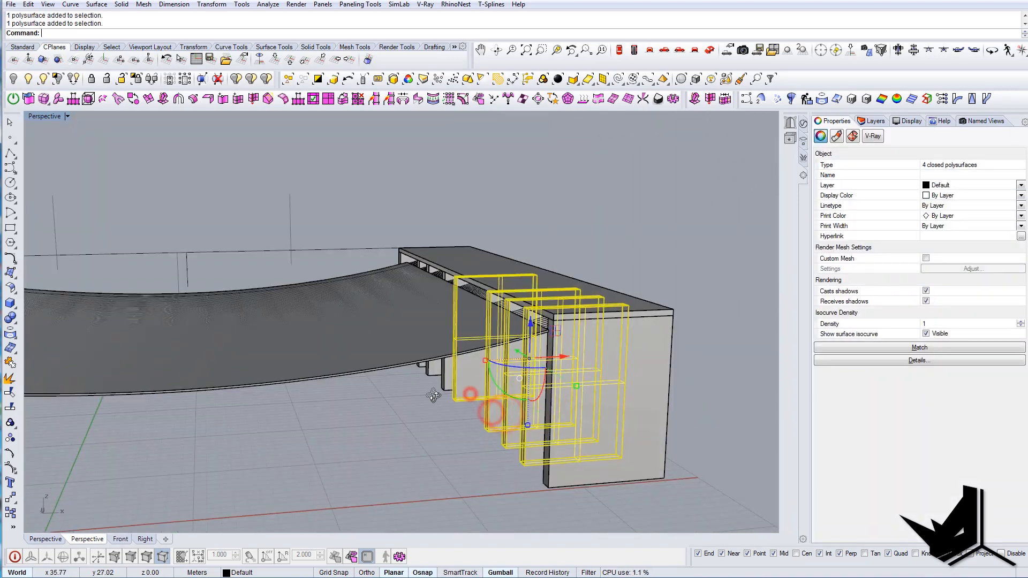
pyautogui.keyDown('shift'); pyautogui.click(445, 378); pyautogui.keyUp('shift')
pyautogui.keyDown('shift'); pyautogui.click(428, 377); pyautogui.keyUp('shift')
pyautogui.keyDown('shift'); pyautogui.click(422, 375); pyautogui.keyUp('shift')
pyautogui.moveTo(394, 385); pyautogui.dragTo(541, 452, button='right')
pyautogui.scroll(5, 640, 467)
pyautogui.click(521, 480)
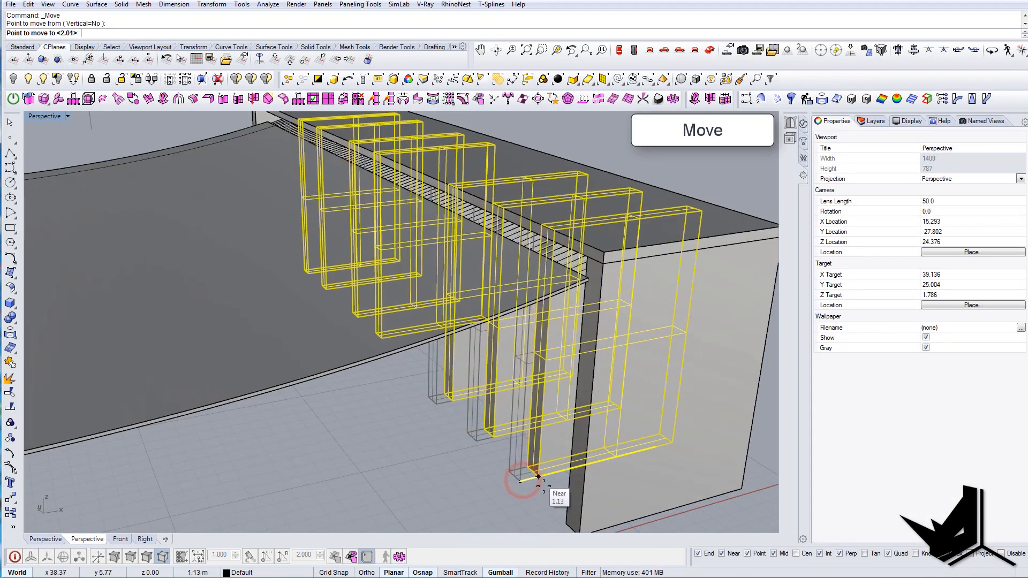
pyautogui.write('2.9')
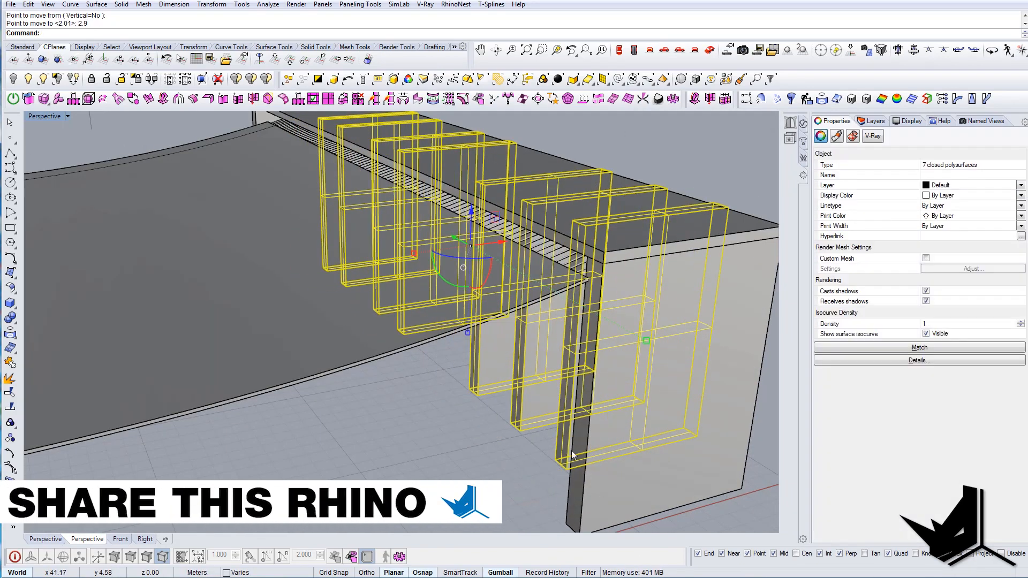
# Scale the seven partition walls in one dimension along their depth, using their canopy-side bottom corner as the origin
pyautogui.write('SC1')
pyautogui.press('Return')
pyautogui.click(552, 466)
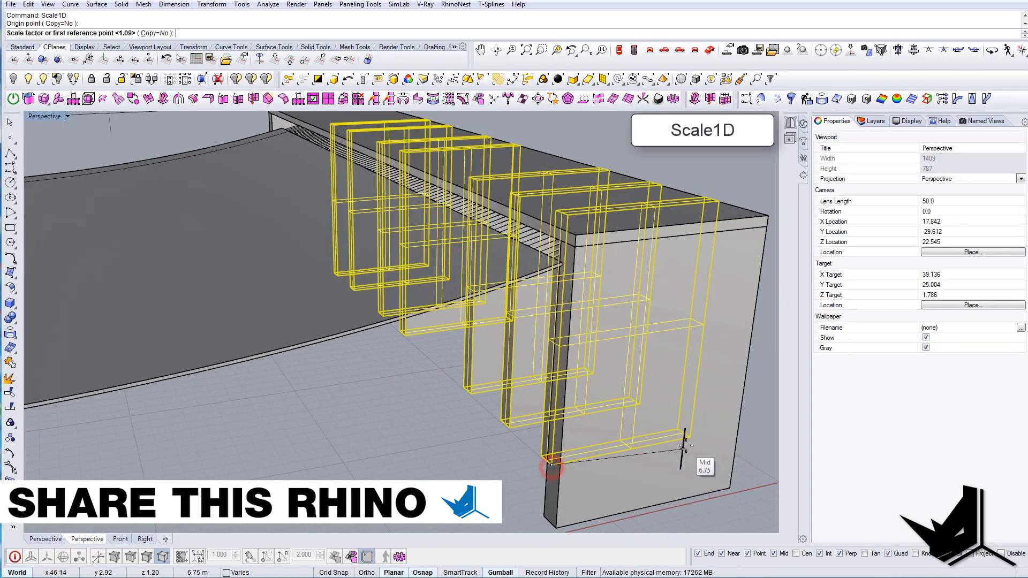
pyautogui.click(689, 439)
pyautogui.moveTo(684, 443); pyautogui.dragTo(587, 285, button='right')
pyautogui.scroll(3, 589, 283)
pyautogui.click(605, 241)
pyautogui.moveTo(606, 242); pyautogui.dragTo(535, 182, button='right')
pyautogui.scroll(-5, 659, 320)
# Copy the side block's roof slab 0.5 m straight down, directly beneath the original
pyautogui.click(519, 174)
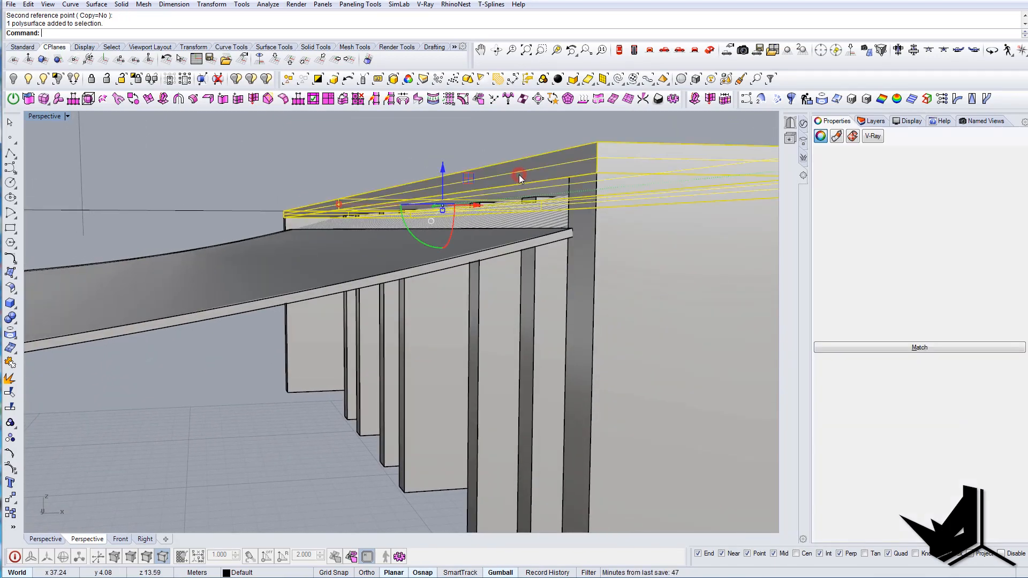
pyautogui.write('c')
pyautogui.press('Return')
pyautogui.click(600, 146)
pyautogui.click(597, 173)
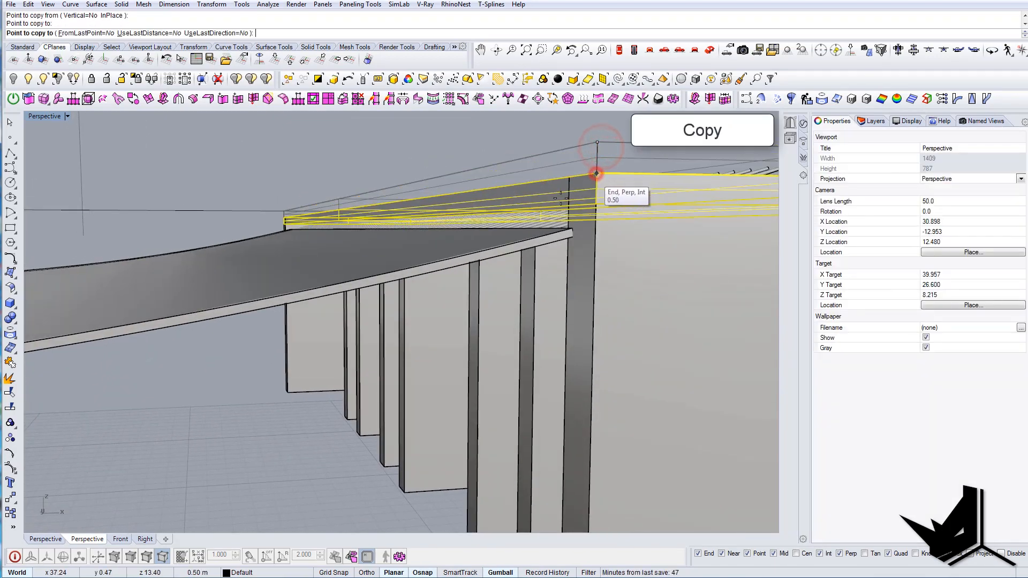
pyautogui.press('Return')
# Scale the copied slab vertically in one dimension from its upper corner, extending it down to the canopy's edge
pyautogui.click(542, 204)
pyautogui.write('sc1')
pyautogui.press('Return')
pyautogui.click(596, 173)
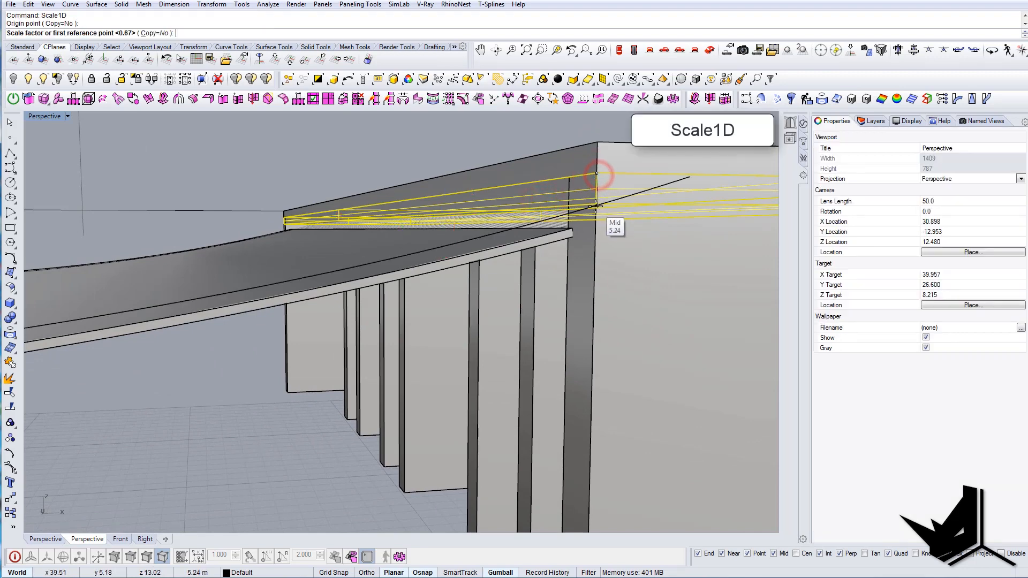
pyautogui.click(595, 203)
pyautogui.click(572, 232)
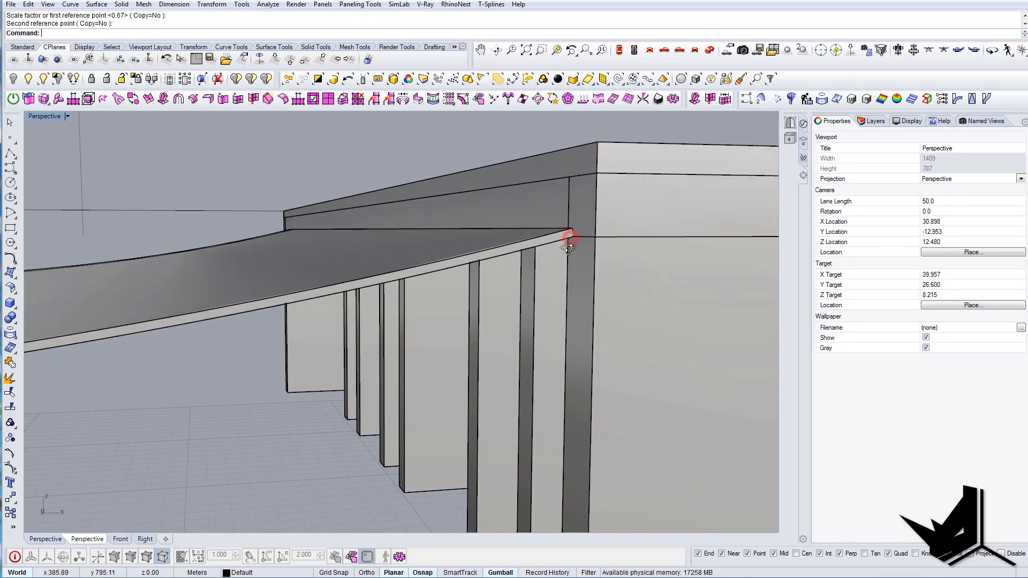
# Scale the side block's lower roof slab in one dimension across its width, from its outer corner to the partition walls' canopy-side edge
pyautogui.moveTo(572, 231); pyautogui.dragTo(512, 240, button='right')
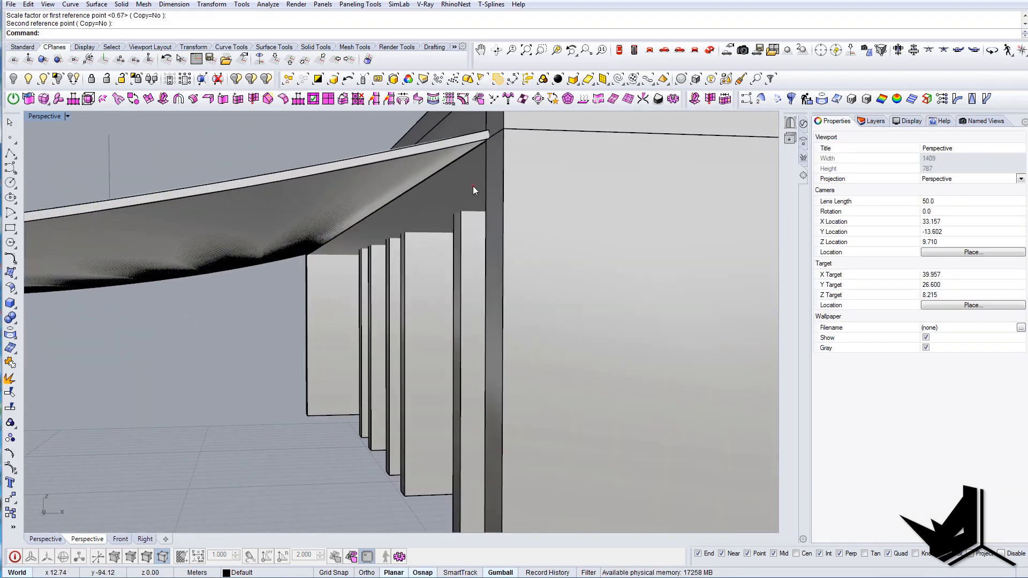
pyautogui.click(473, 186)
pyautogui.write('SC1')
pyautogui.press('Return')
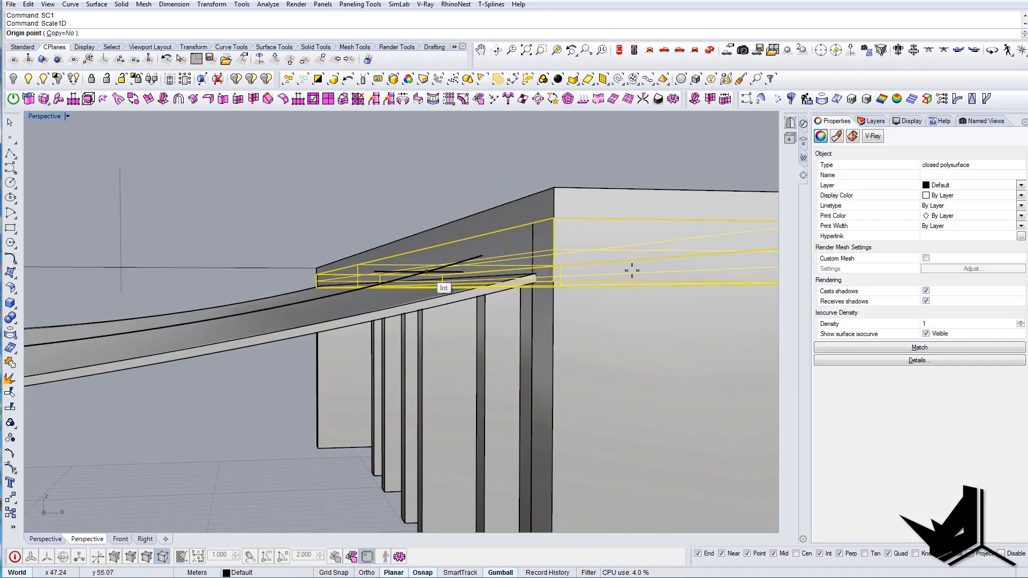
pyautogui.scroll(-4, 632, 270)
pyautogui.keyDown('shift'); pyautogui.moveTo(750, 268); pyautogui.dragTo(664, 259, button='right'); pyautogui.keyUp('shift')
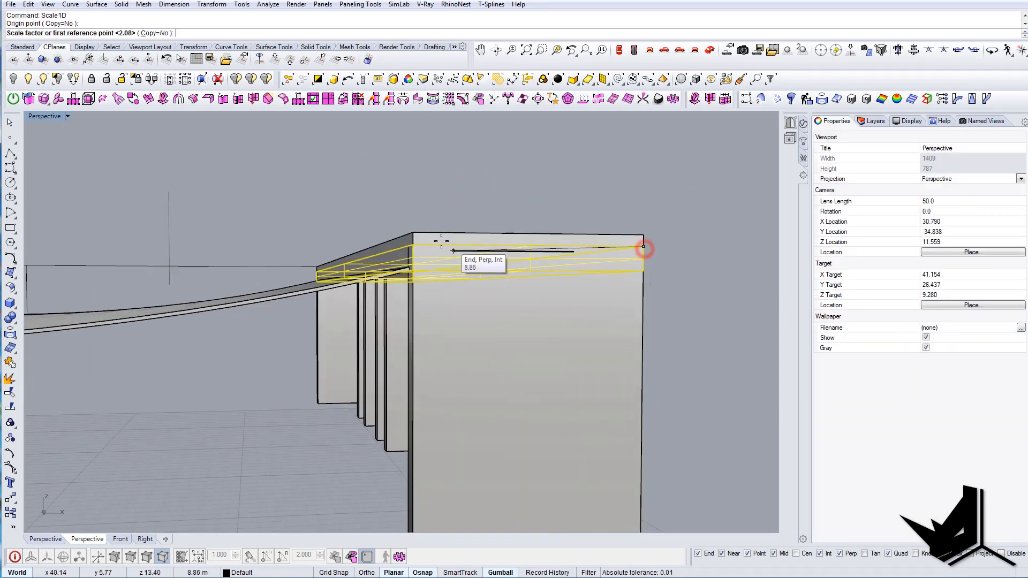
pyautogui.click(643, 246)
pyautogui.moveTo(423, 245); pyautogui.dragTo(514, 200, button='right')
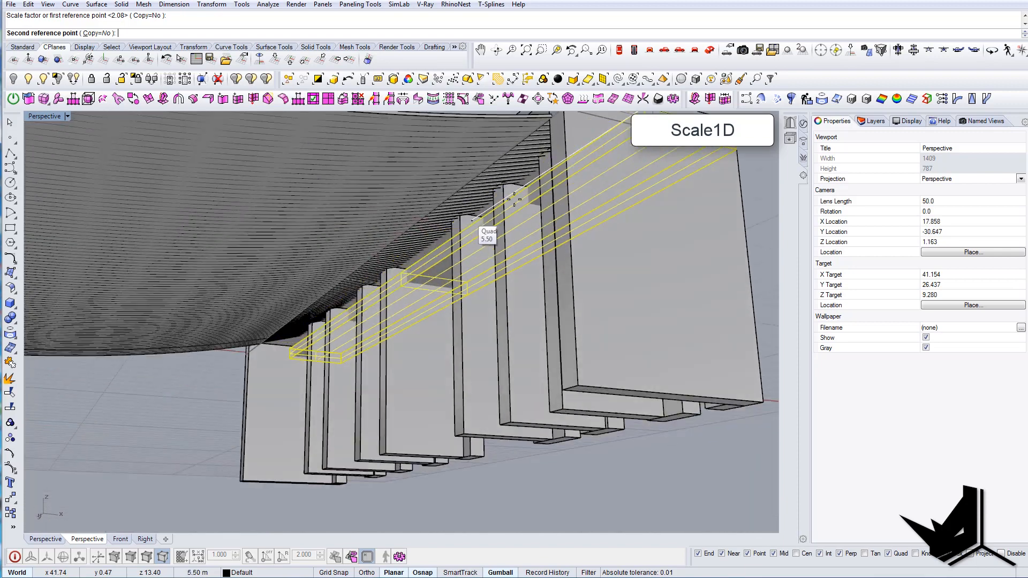
pyautogui.scroll(2, 514, 198)
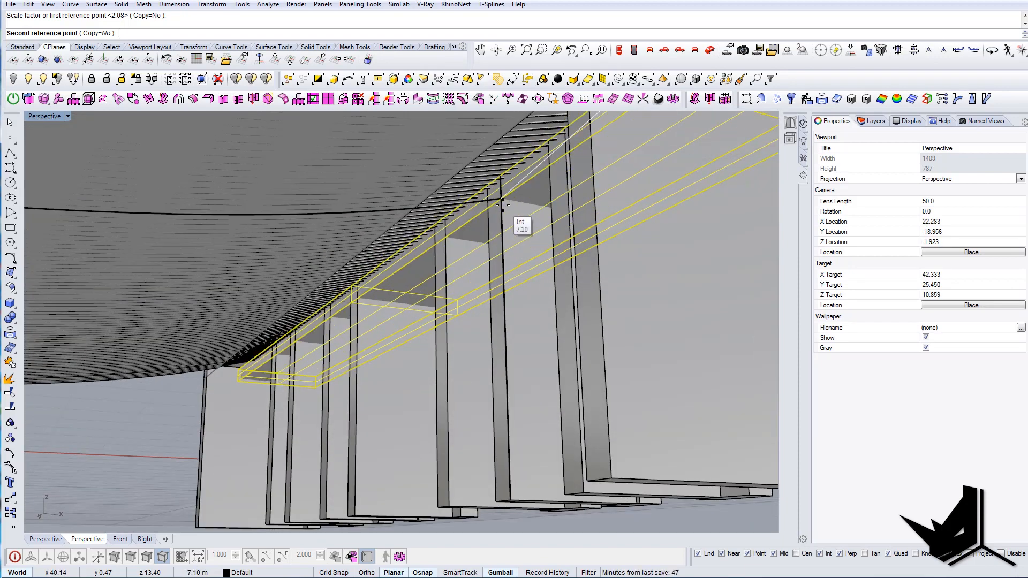
pyautogui.click(502, 205)
# Compare the overall pavilion model with the portugalpavilion1l reference photo in Windows Photo Viewer
pyautogui.scroll(-3, 503, 209)
pyautogui.moveTo(525, 185); pyautogui.dragTo(481, 289, button='right')
pyautogui.scroll(-3, 542, 284)
pyautogui.keyDown('shift'); pyautogui.moveTo(407, 292); pyautogui.dragTo(385, 252, button='right'); pyautogui.keyUp('shift')
pyautogui.scroll(2, 216, 253)
pyautogui.moveTo(217, 253); pyautogui.dragTo(399, 327, button='right')
pyautogui.scroll(-4, 474, 284)
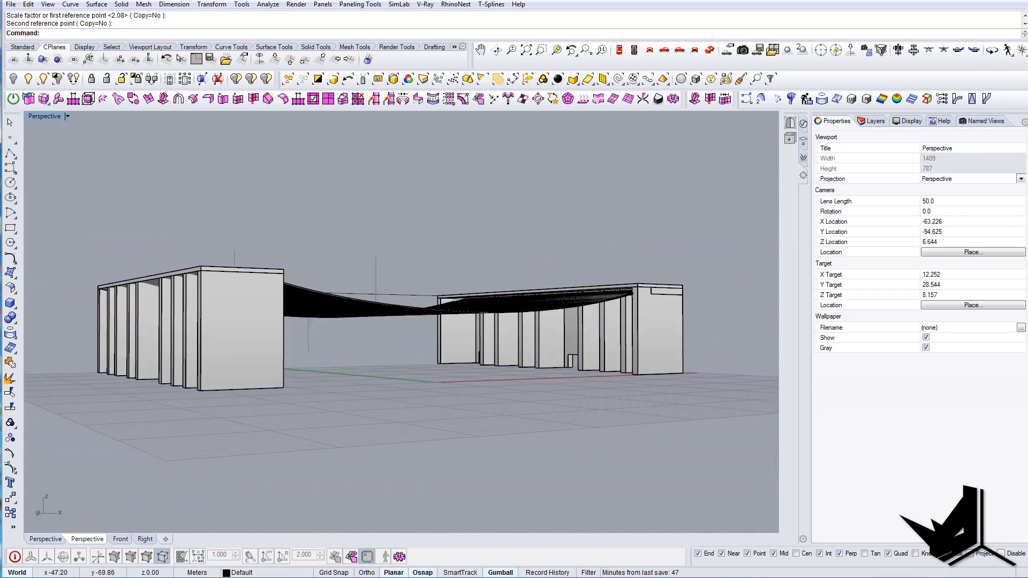
pyautogui.hotkey('alt', 'Tab')
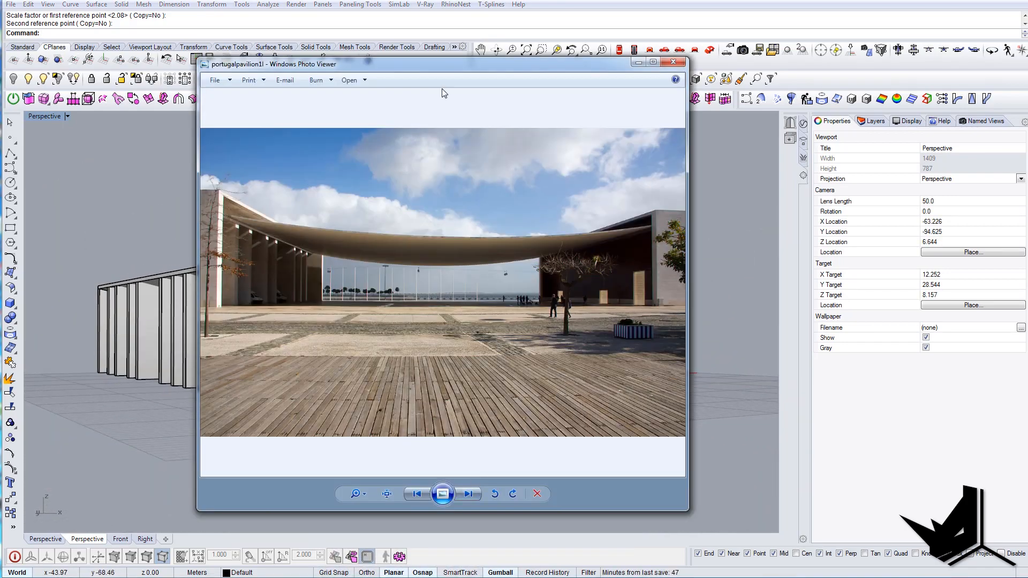
pyautogui.moveTo(483, 66); pyautogui.dragTo(1027, 86)
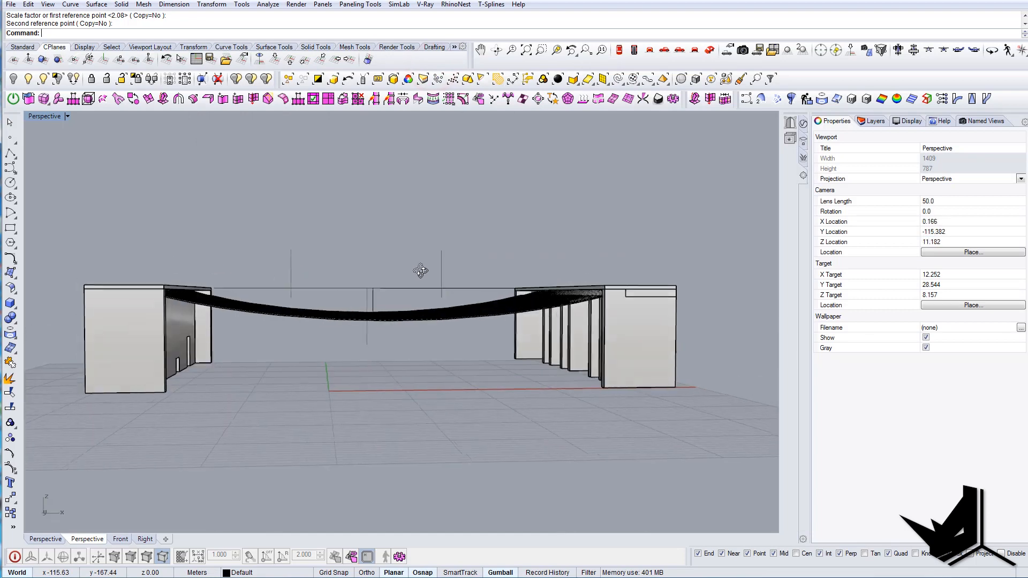
pyautogui.moveTo(421, 271); pyautogui.dragTo(576, 278, button='right')
pyautogui.hotkey('alt', 'Tab')
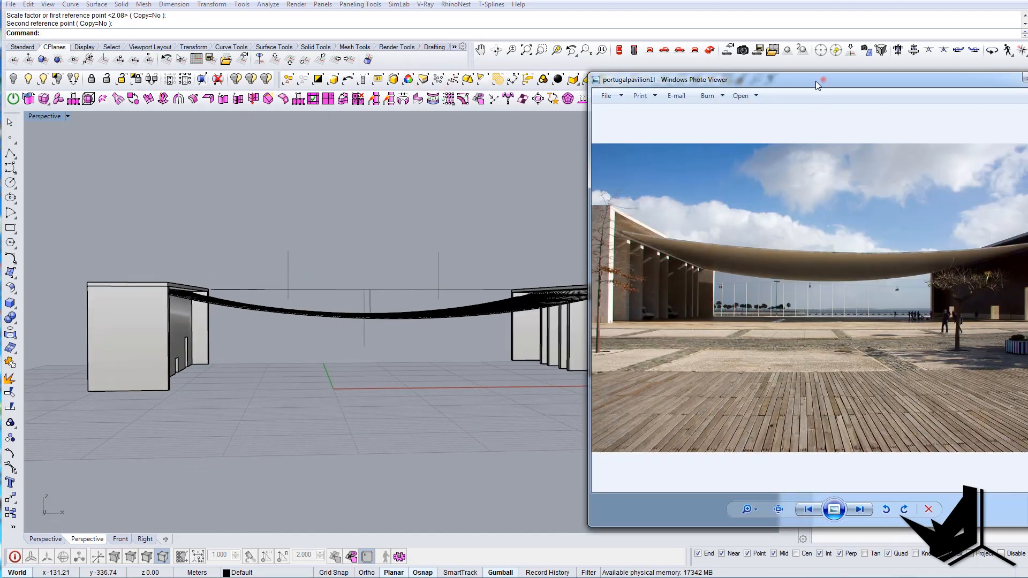
pyautogui.moveTo(816, 83); pyautogui.dragTo(649, 86)
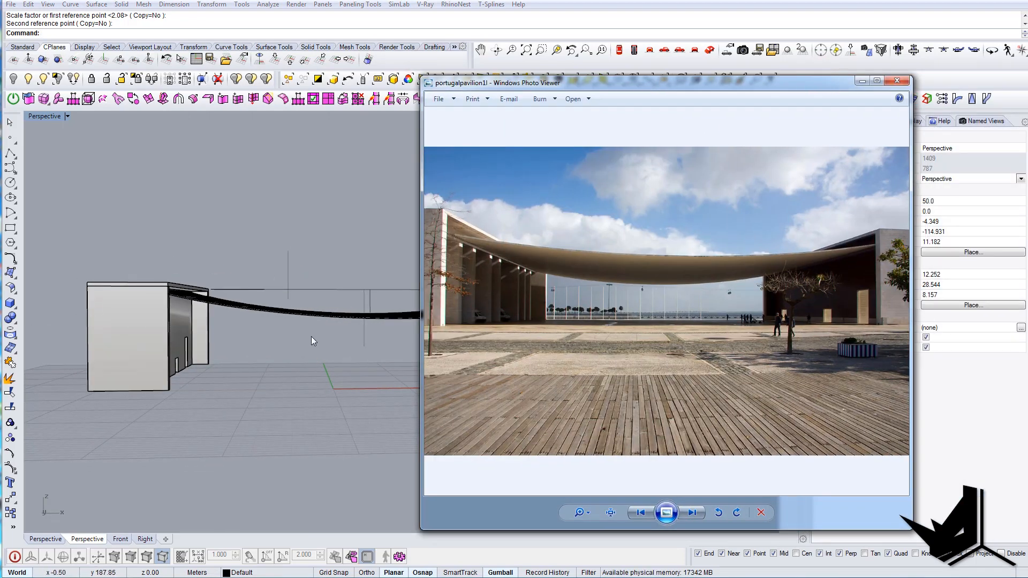
pyautogui.hotkey('alt', 'Tab')
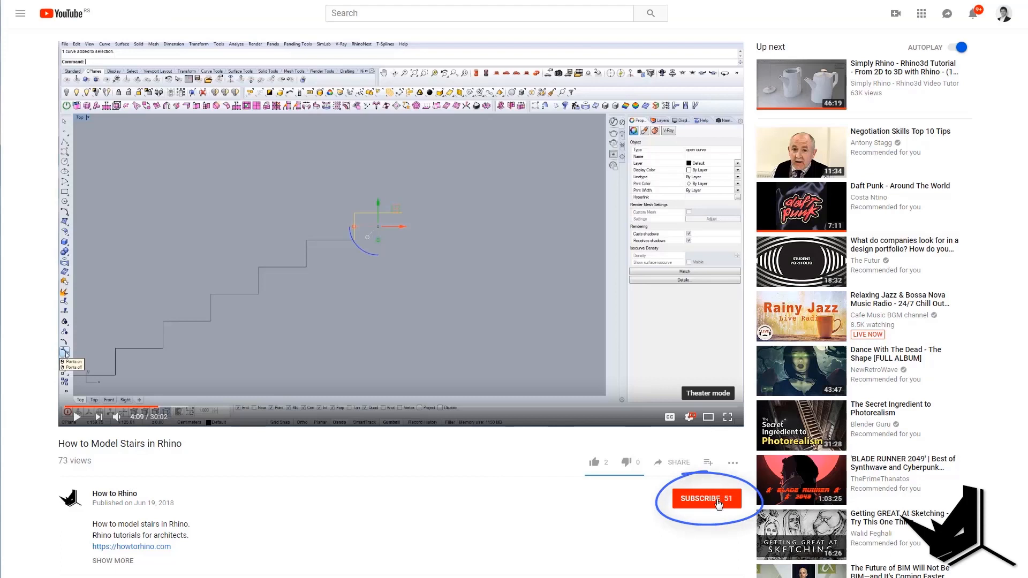
# On YouTube, subscribe to the How to Rhino channel and turn on its notifications
pyautogui.click(717, 502)
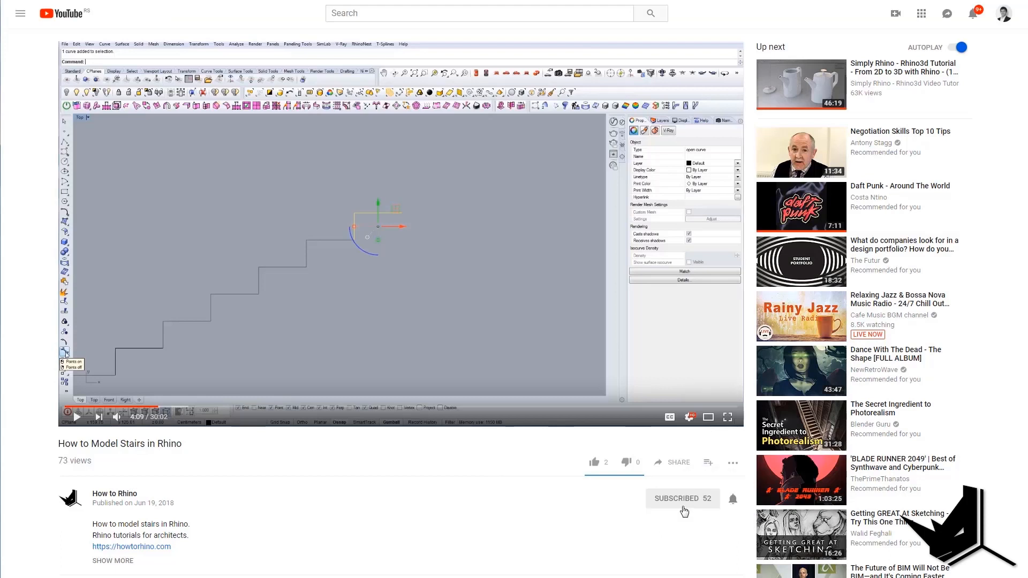
pyautogui.click(734, 501)
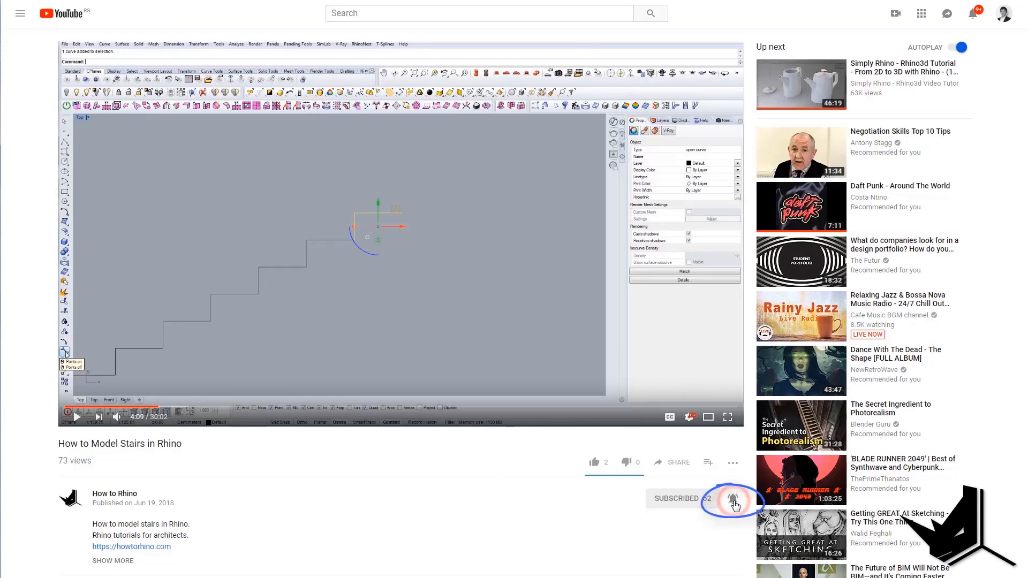